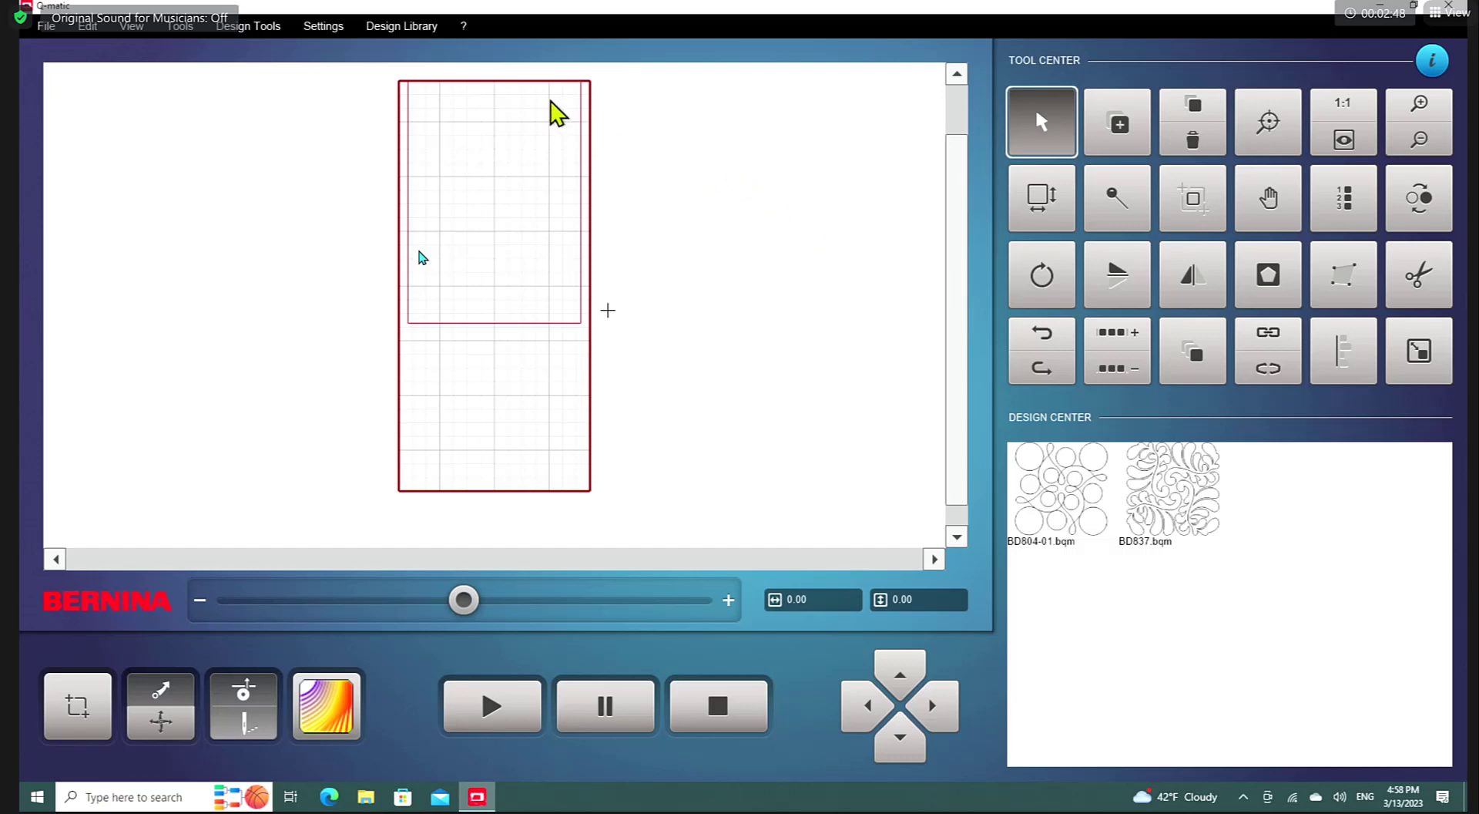
Step: View the program's version and controller software information, and close it
{"action": "left_click", "coordinate": [463, 26]}
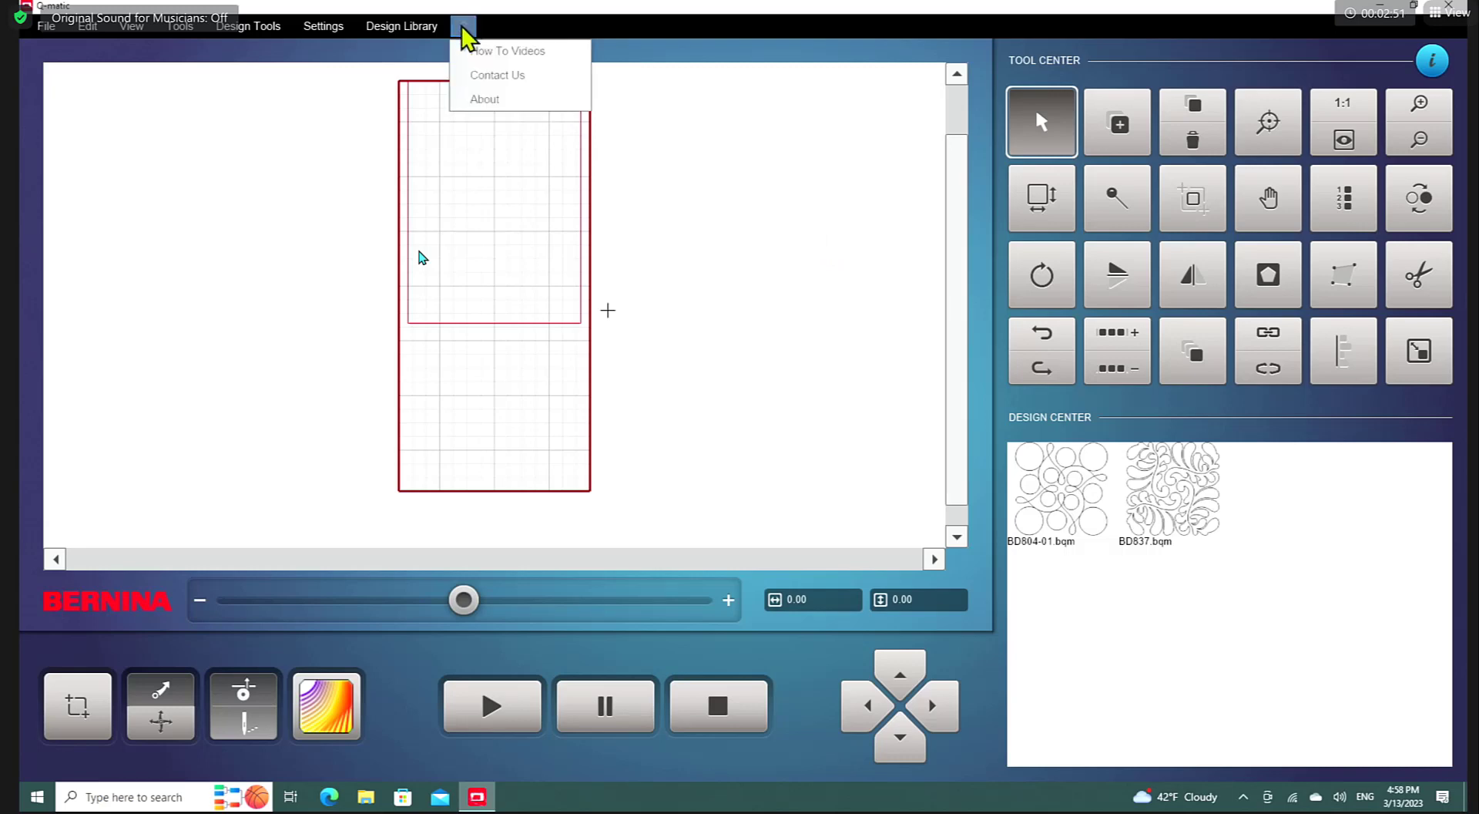
{"action": "left_click", "coordinate": [501, 99]}
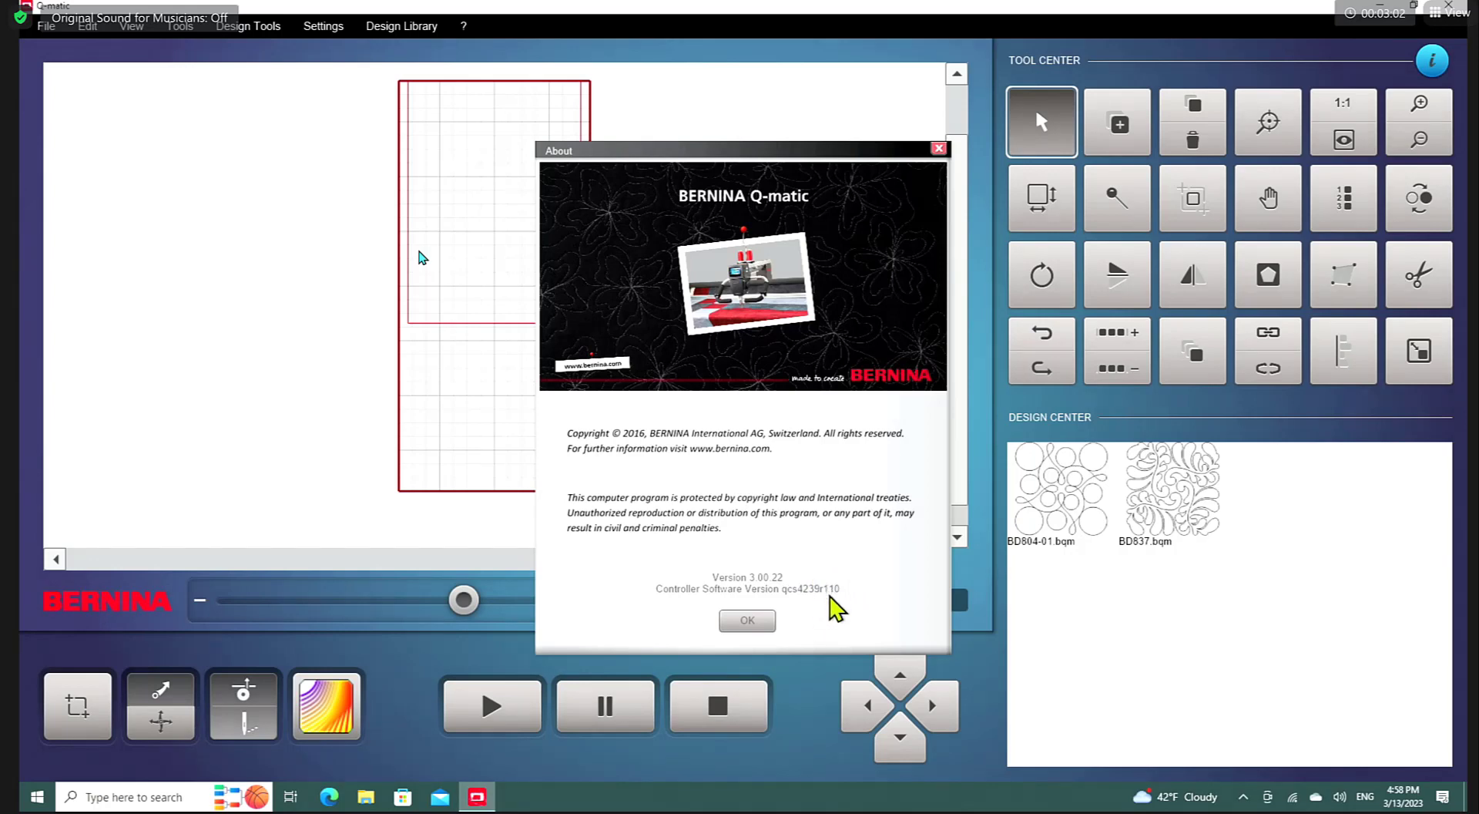
{"action": "left_click", "coordinate": [746, 621]}
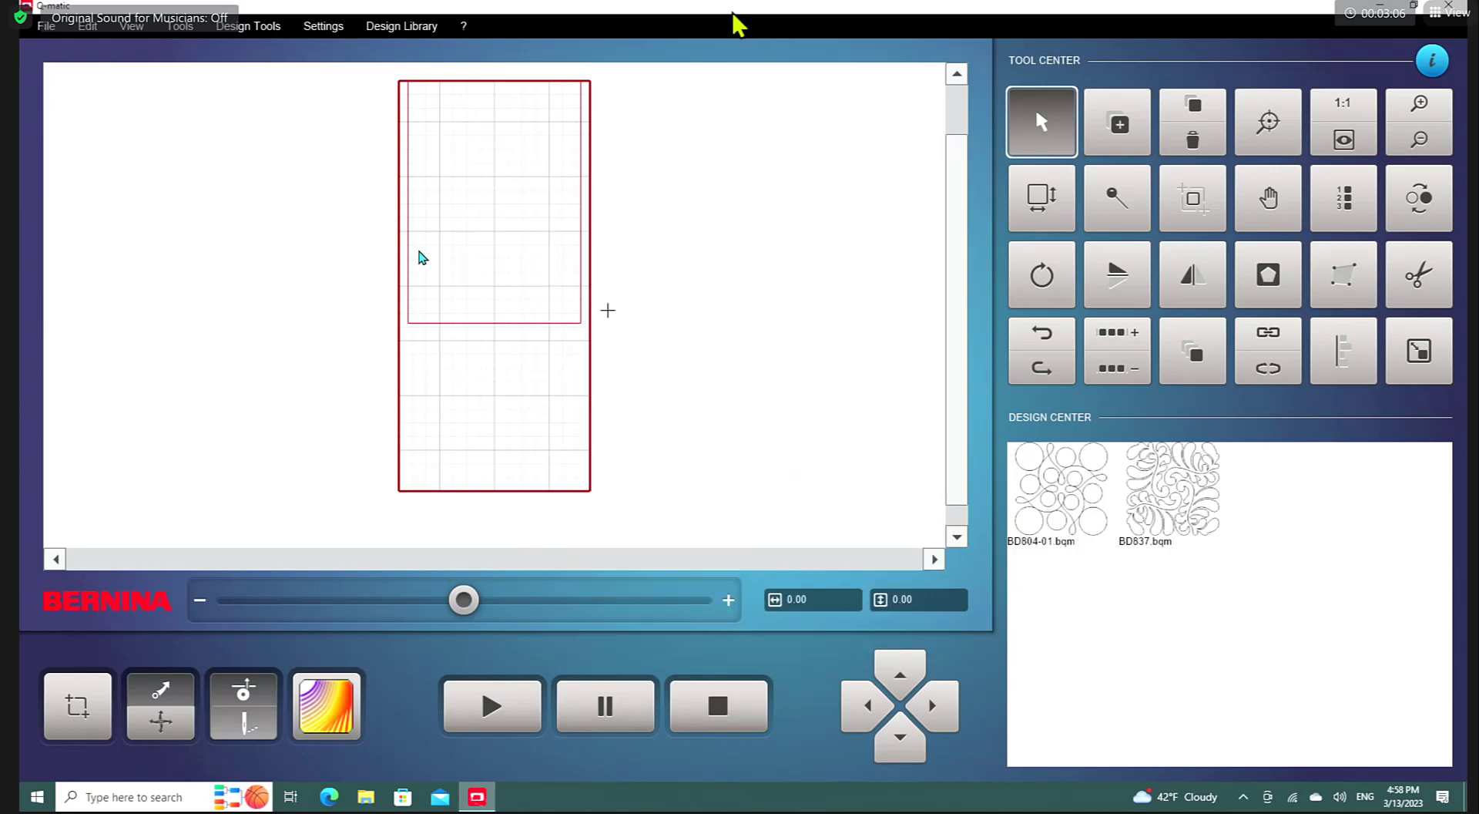
Step: Read the information on the available How To Videos and close it
{"action": "left_click", "coordinate": [461, 26]}
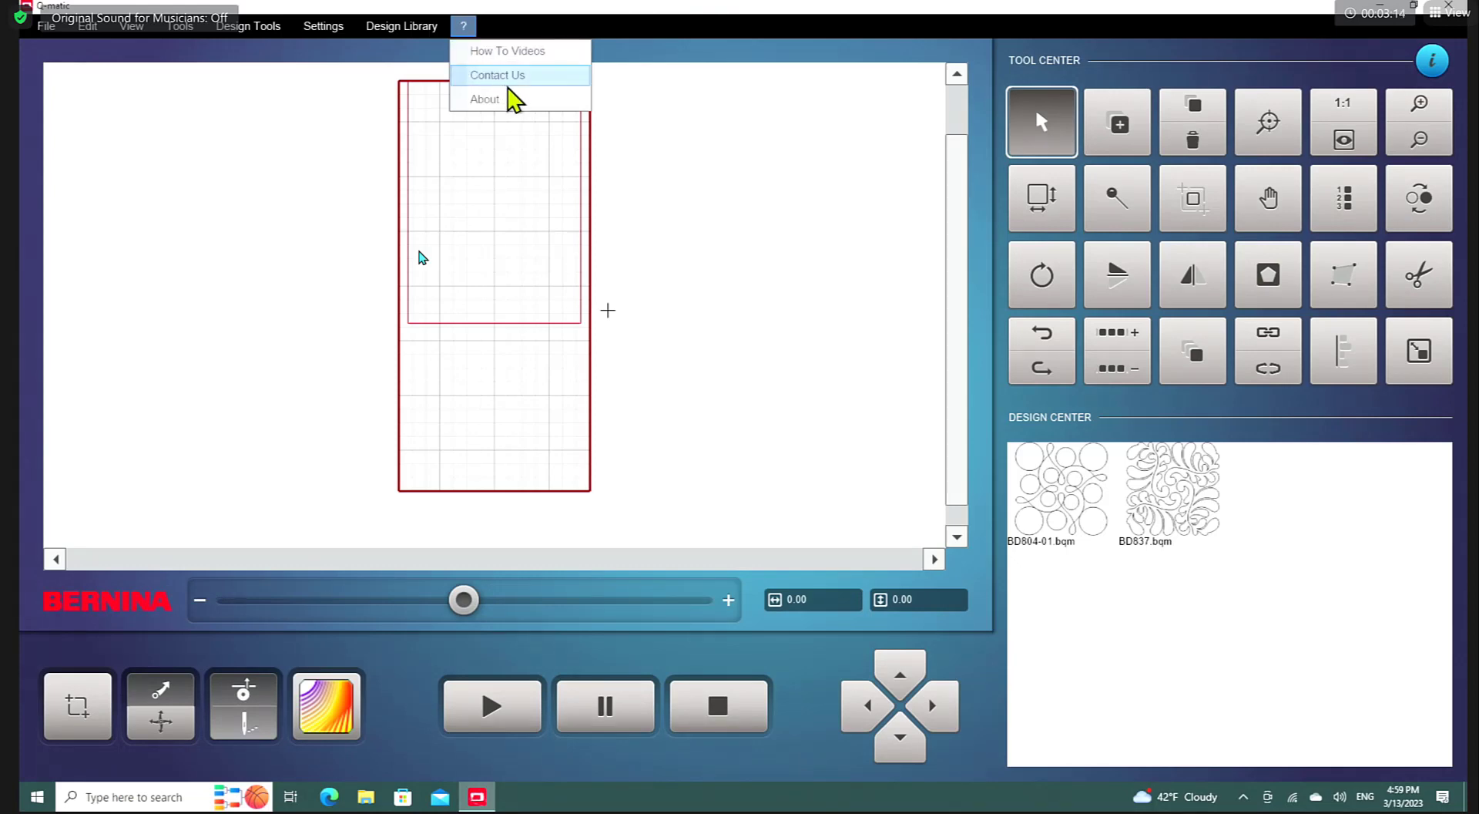
{"action": "left_click", "coordinate": [530, 52]}
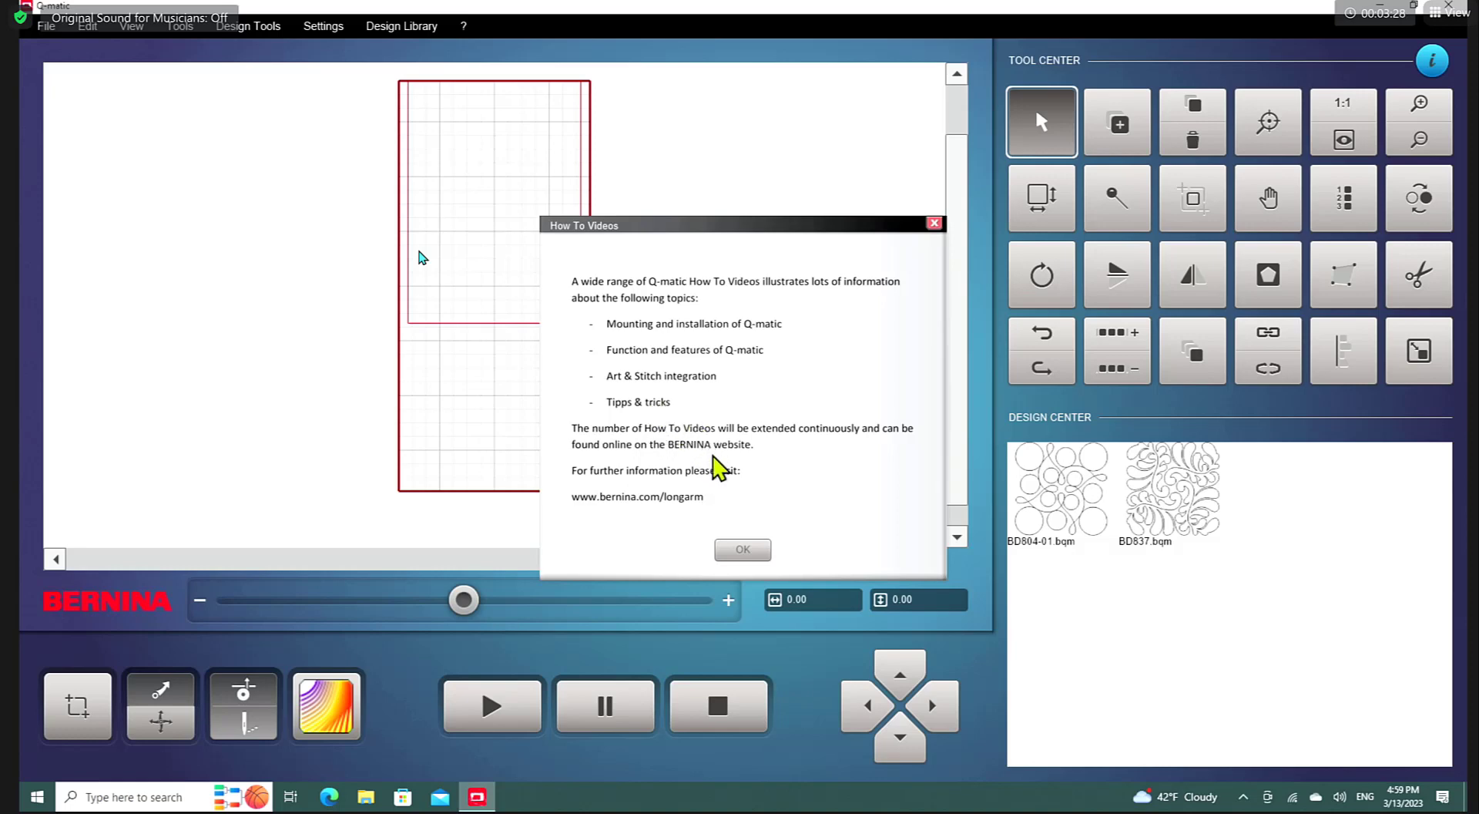
{"action": "left_click", "coordinate": [742, 550]}
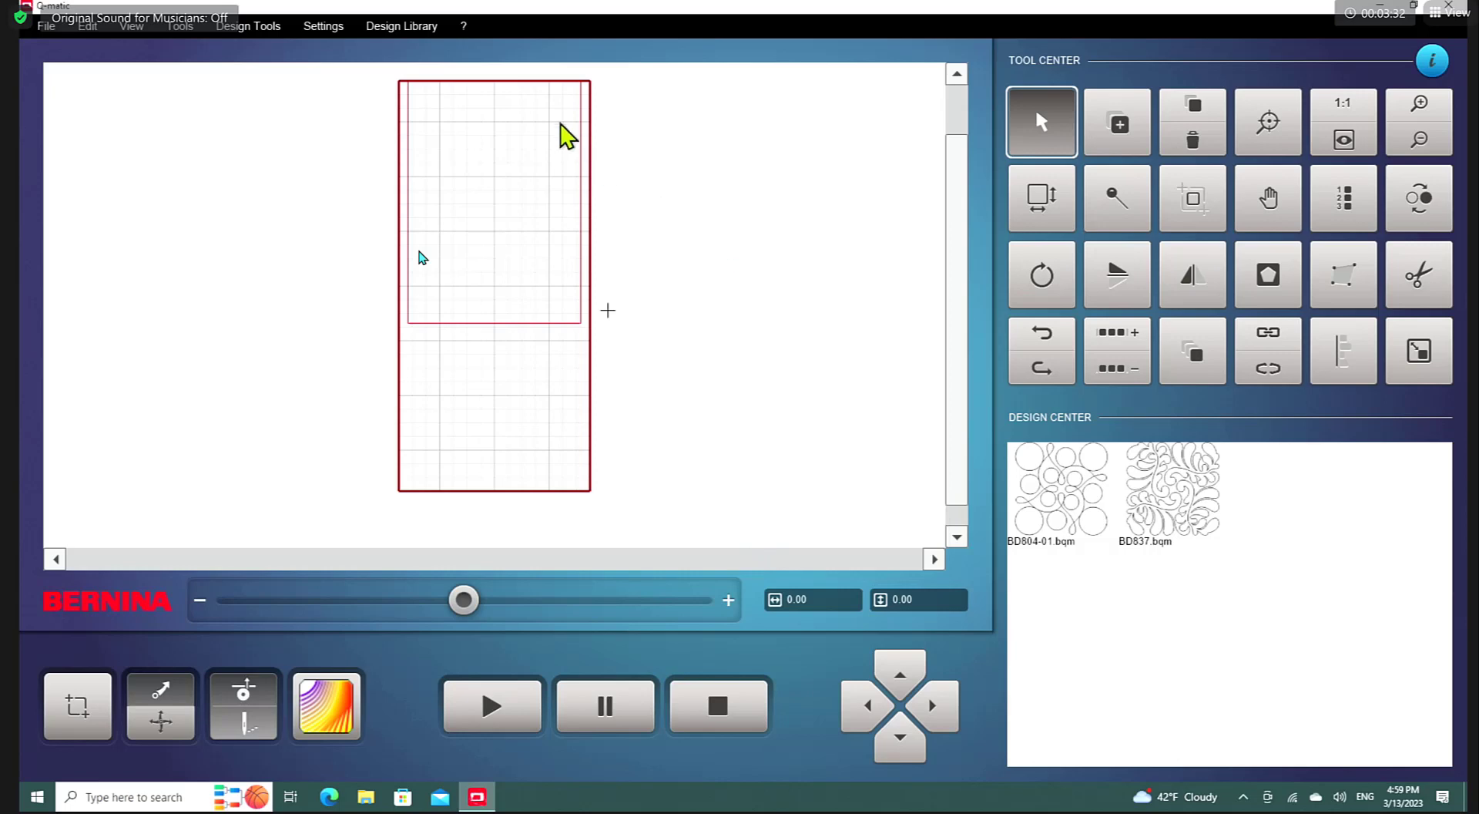
Step: Read the Contact Us information for support and close it
{"action": "left_click", "coordinate": [462, 26]}
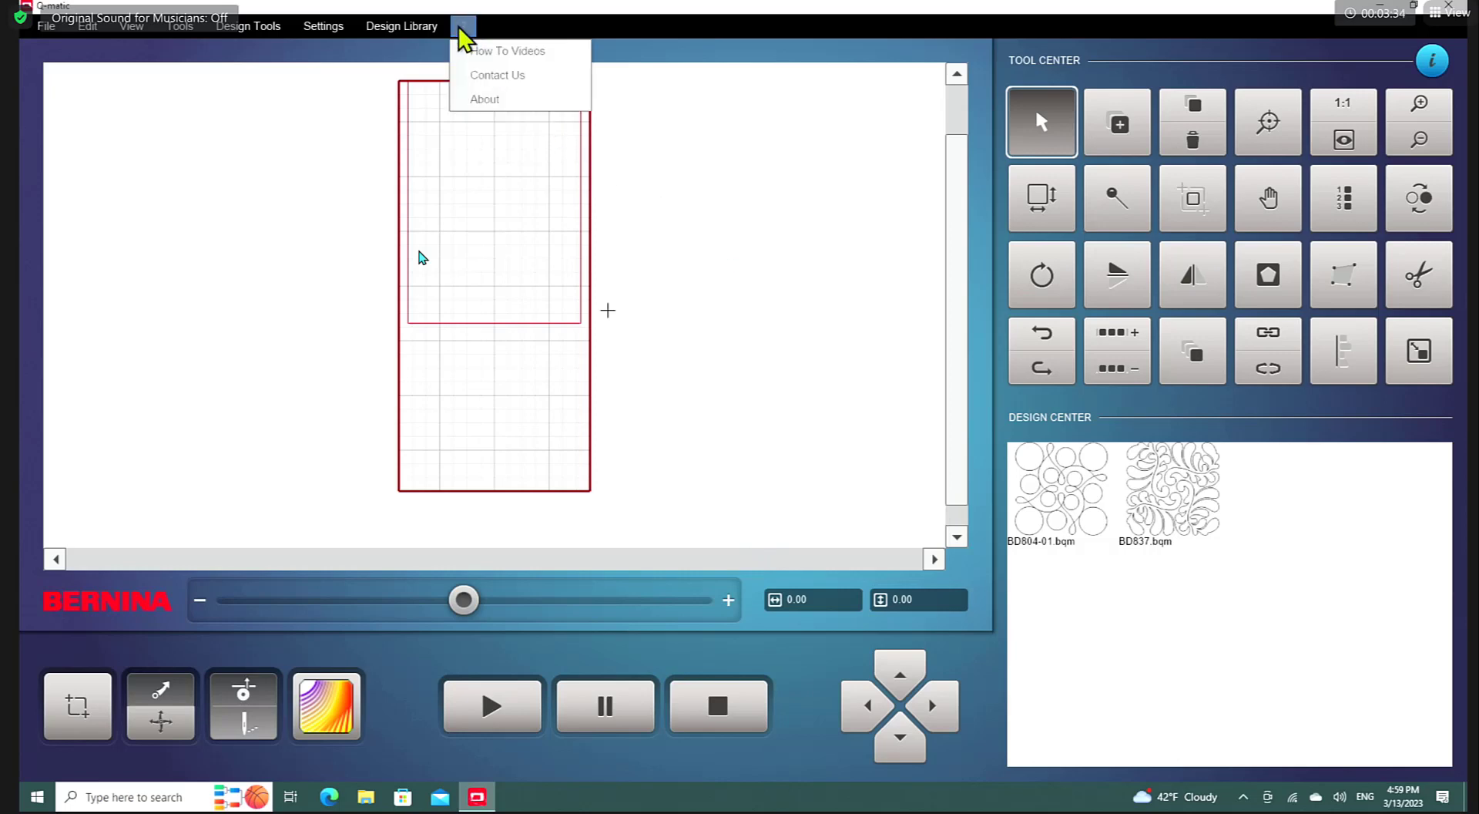
{"action": "left_click", "coordinate": [502, 76]}
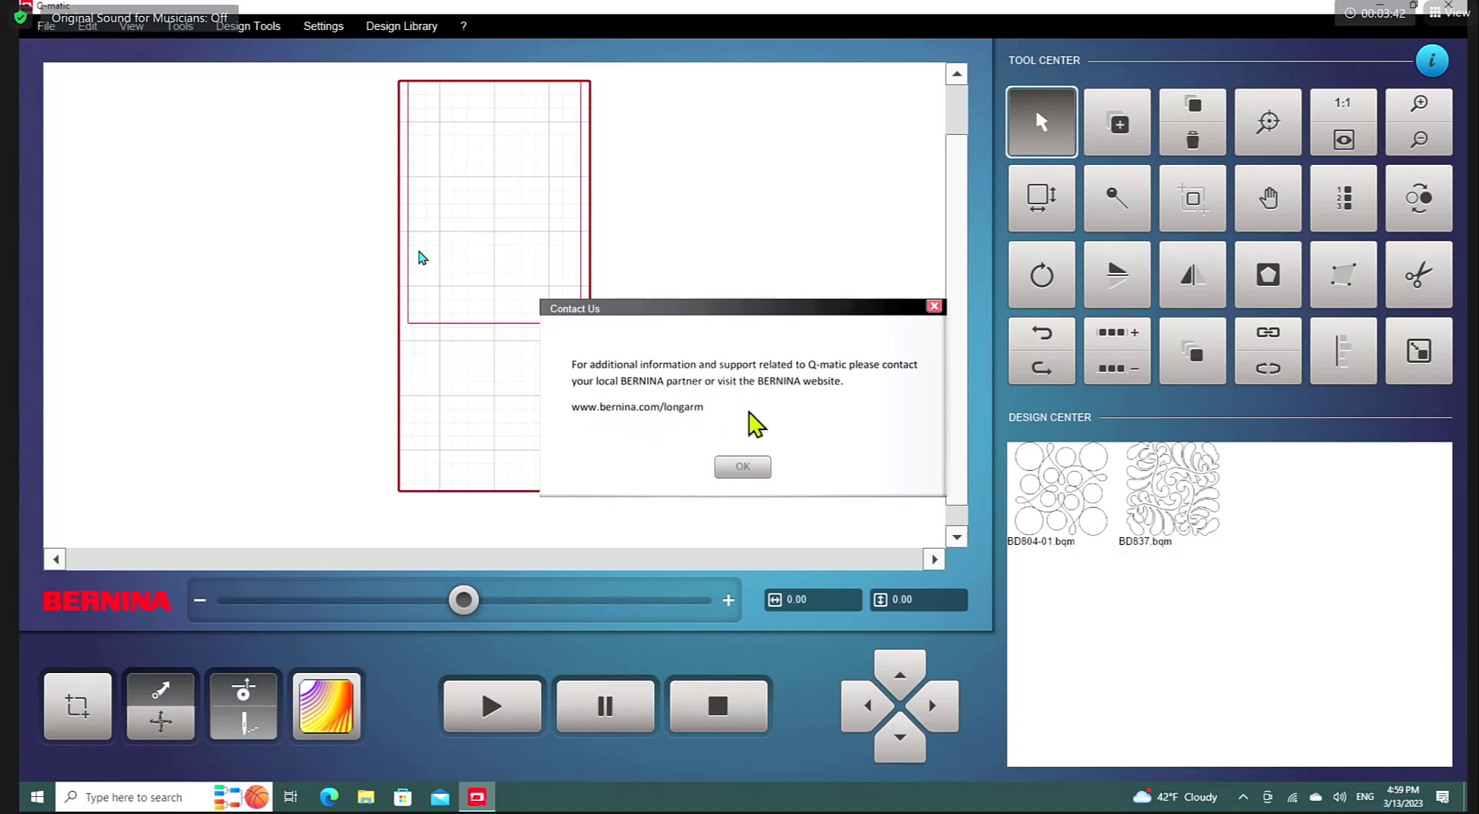
{"action": "left_click", "coordinate": [746, 470]}
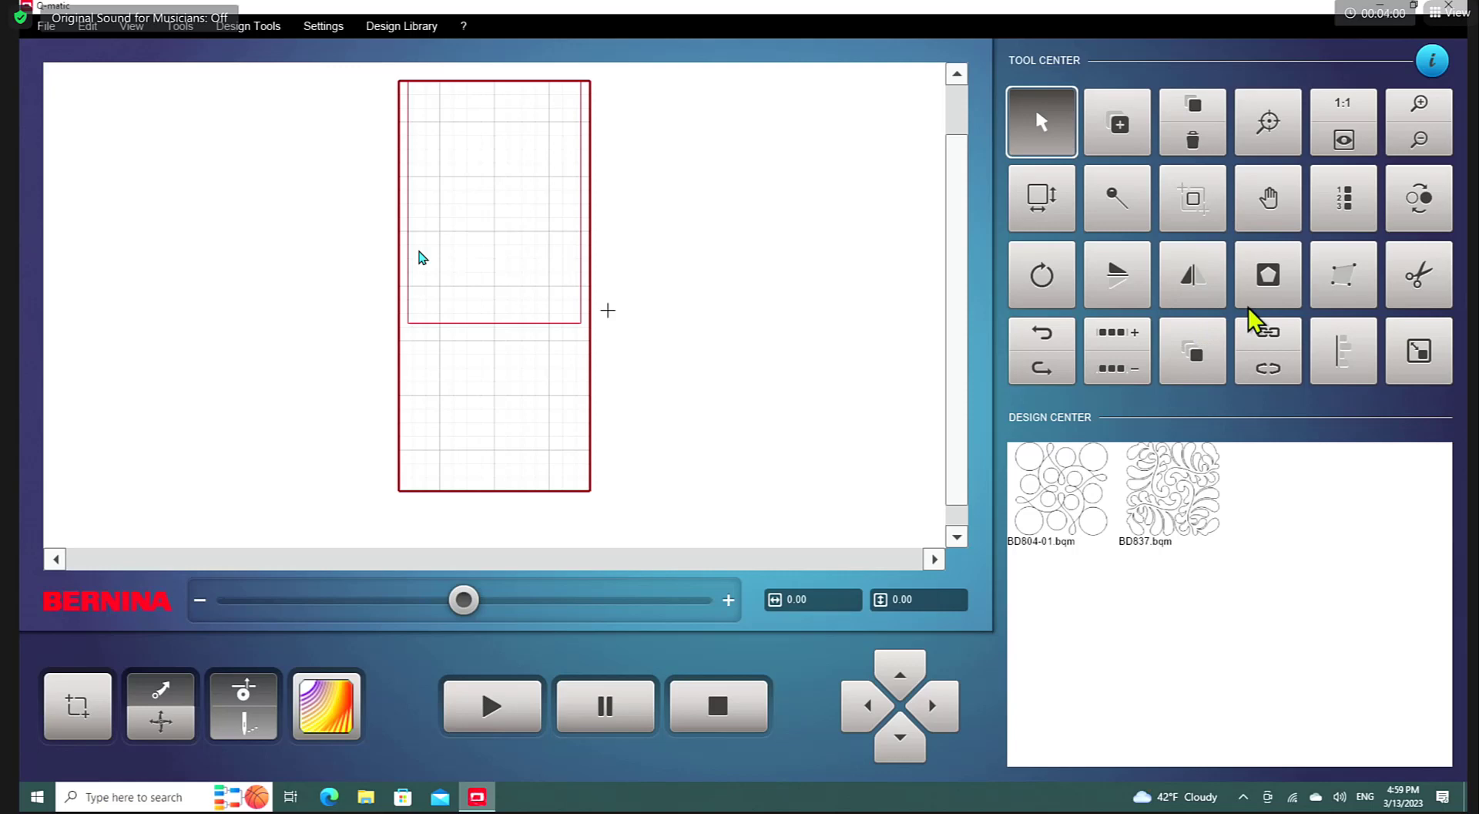
Step: Display the Tool Center tools as text names, then restore their pictorial display
{"action": "left_click", "coordinate": [1433, 62]}
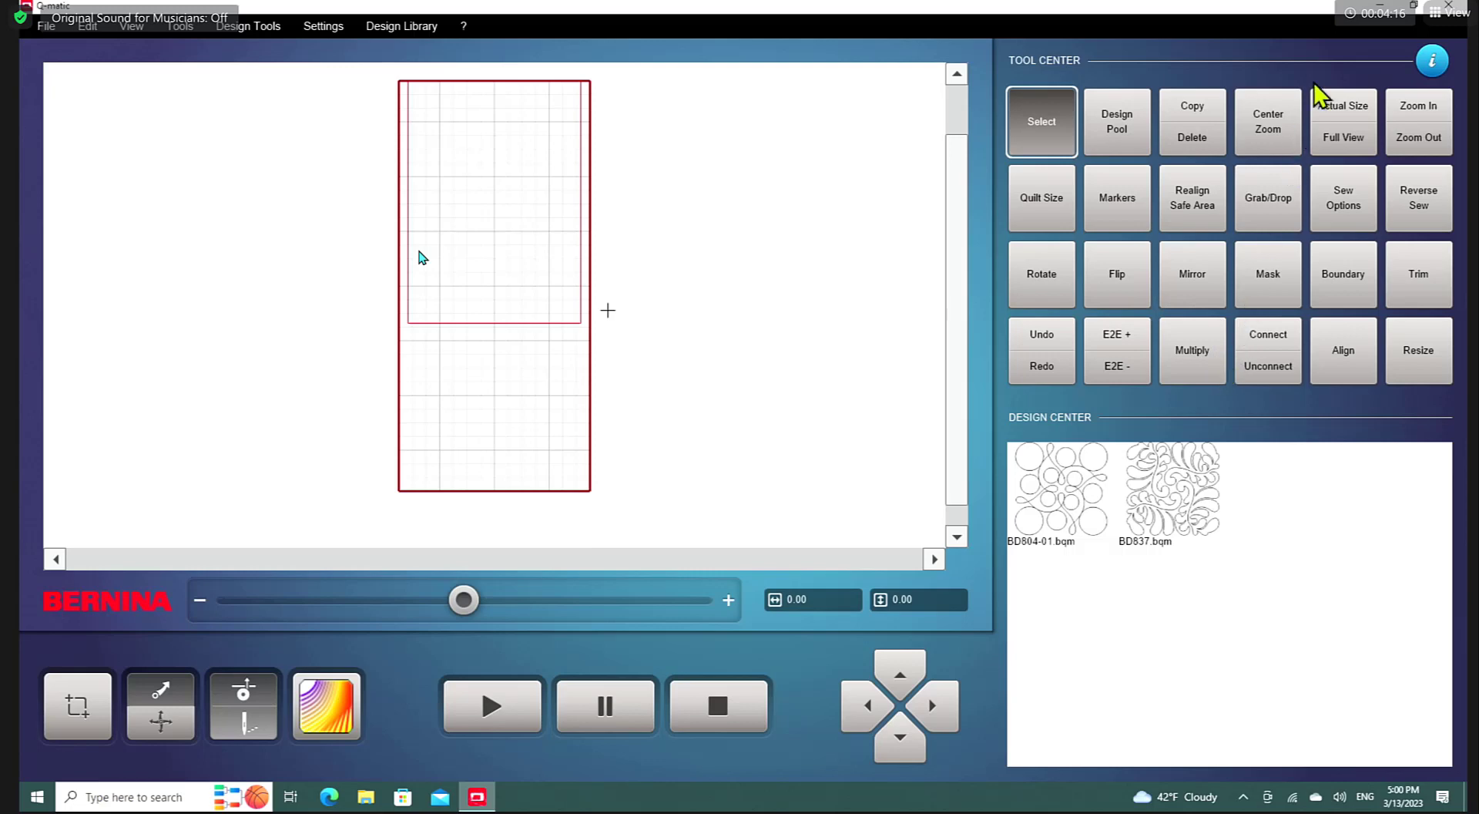
{"action": "left_click", "coordinate": [1434, 65]}
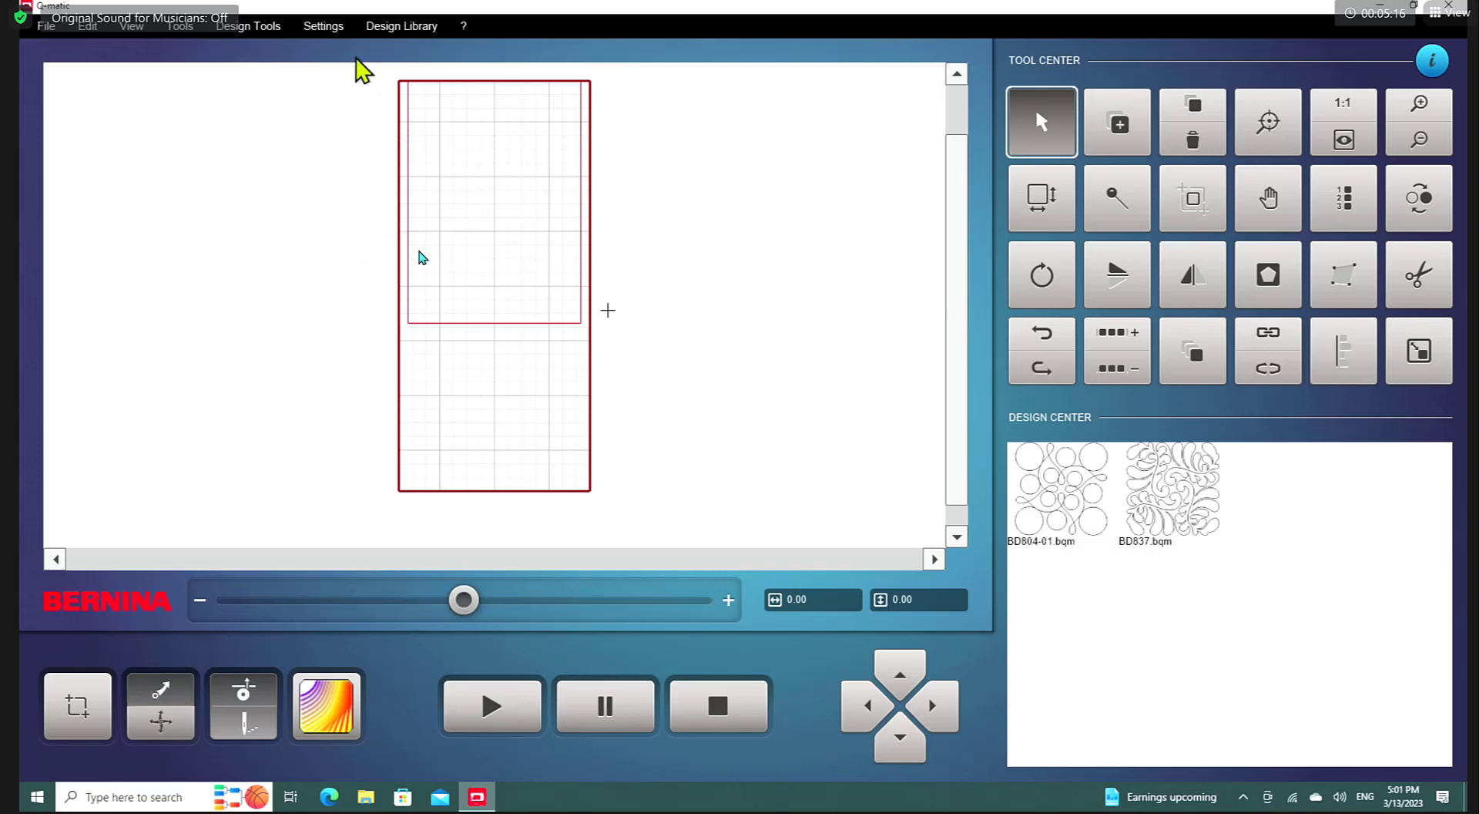
Step: Review the Easy Glide X-Support and Y-Support settings and accept them
{"action": "left_click", "coordinate": [323, 26]}
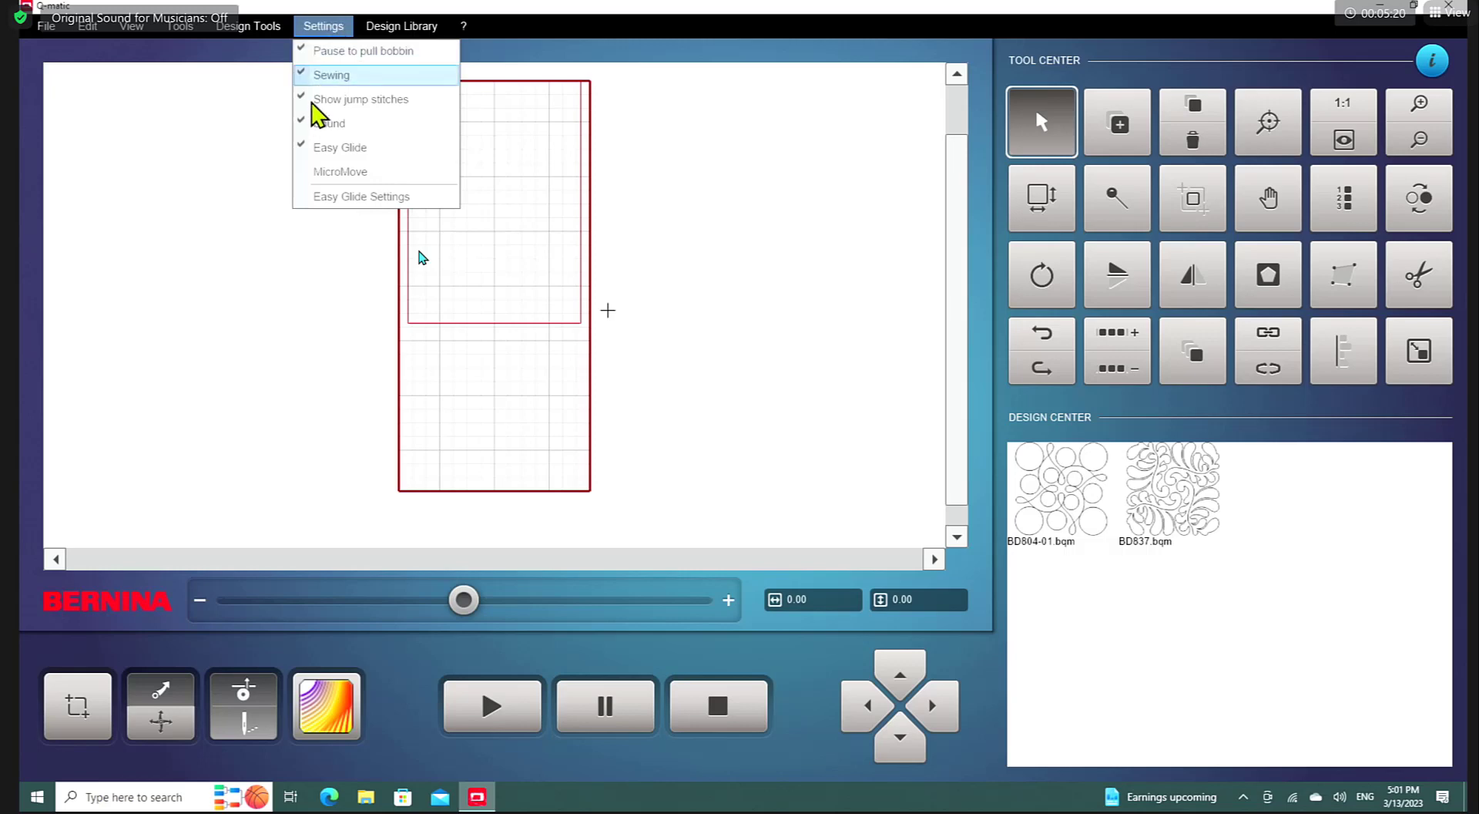
{"action": "left_click", "coordinate": [374, 196]}
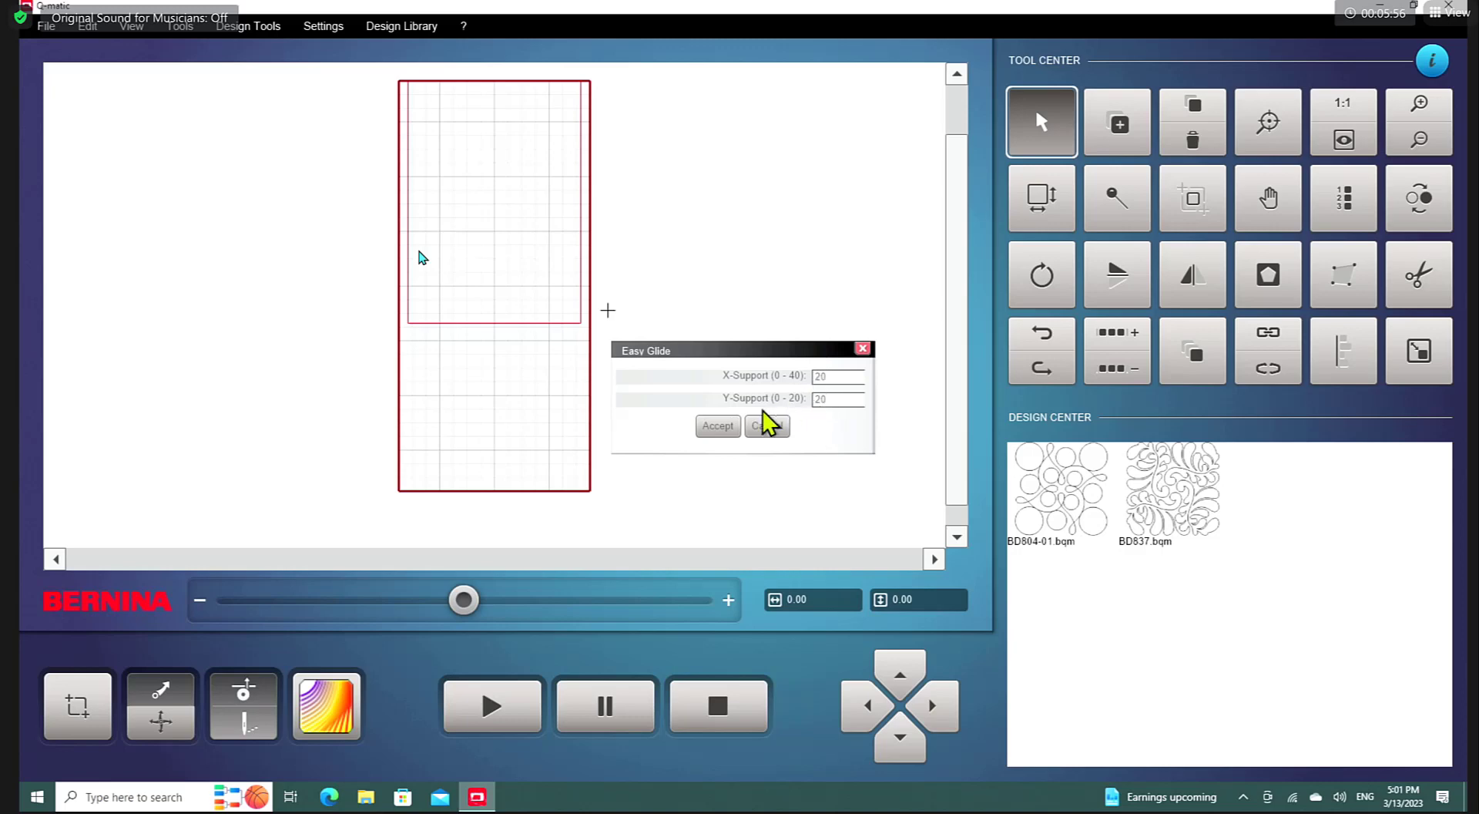
{"action": "left_click", "coordinate": [713, 431]}
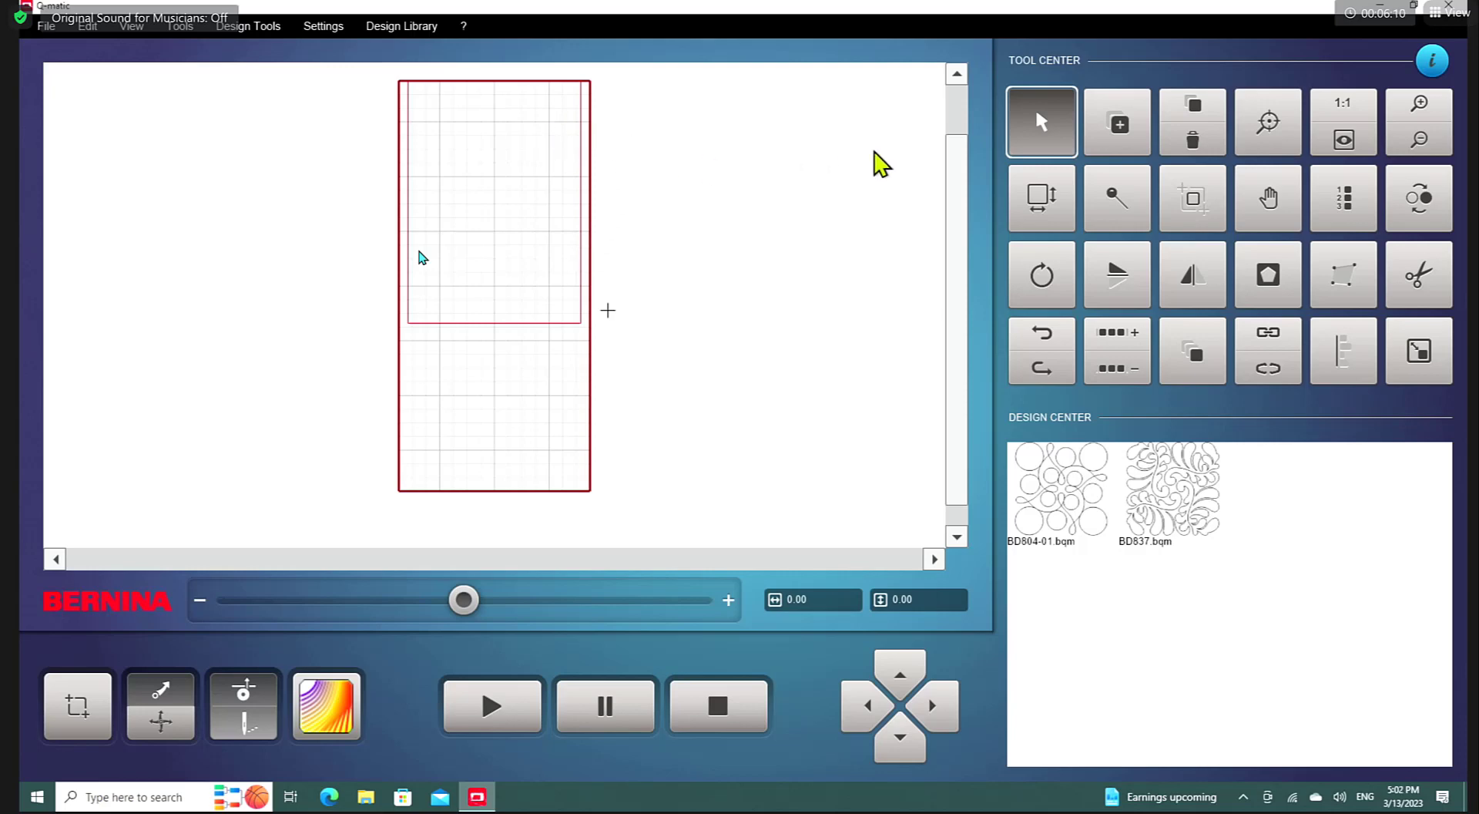
Step: Check the quilt size dimensions and set the quilt width to 12
{"action": "left_click", "coordinate": [1040, 201]}
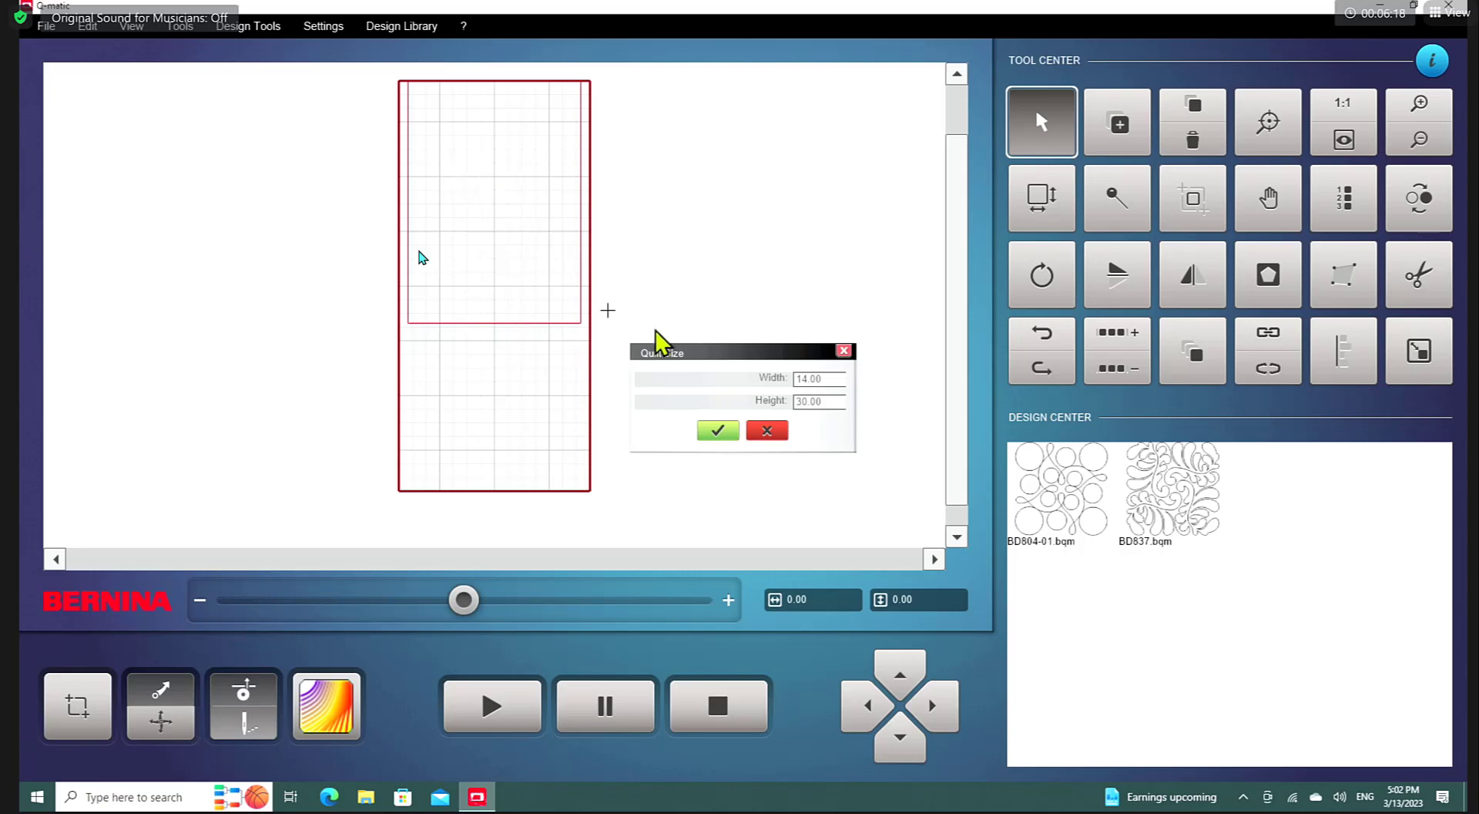
{"action": "left_click", "coordinate": [717, 431]}
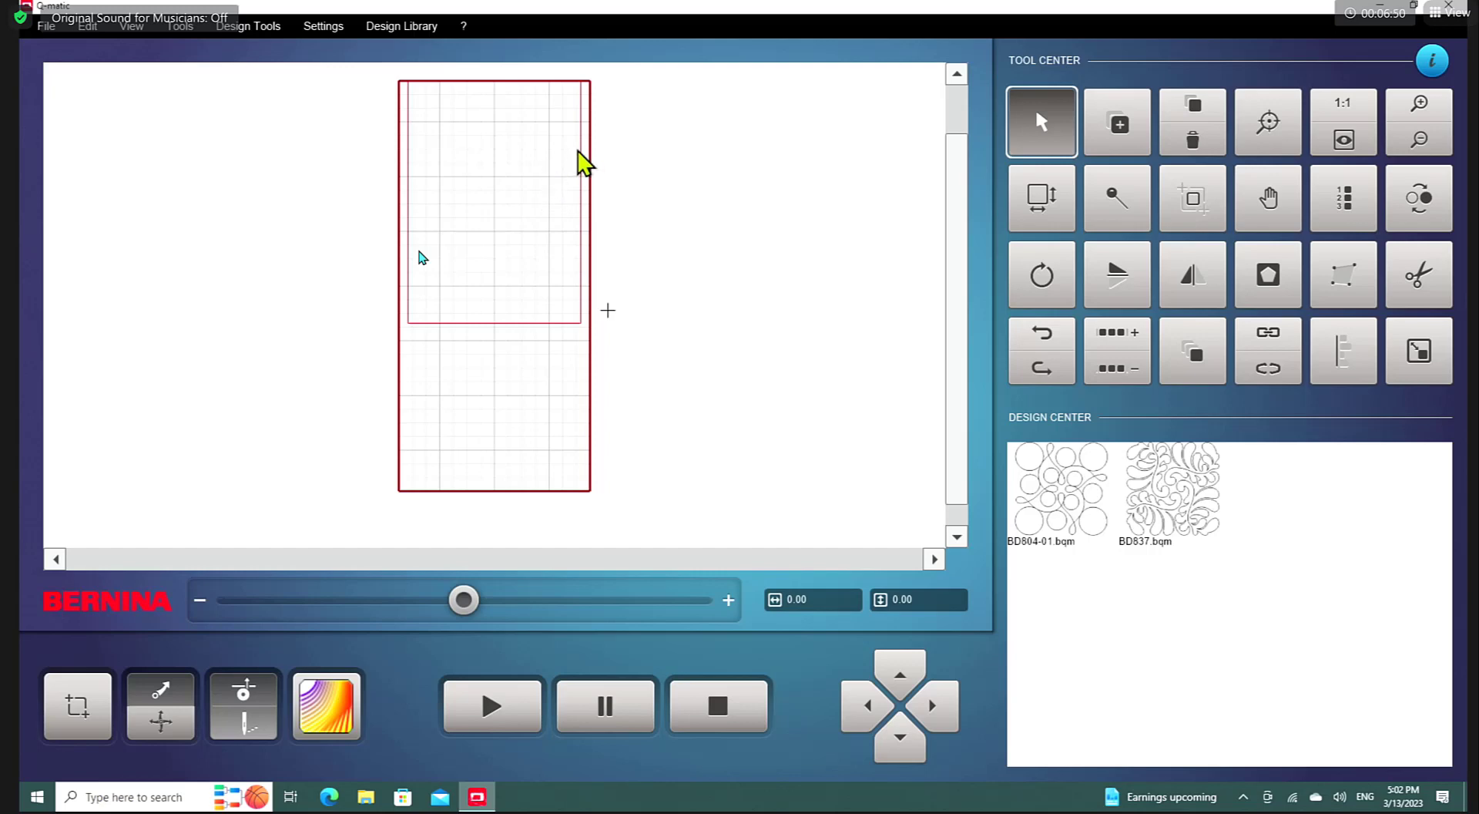
{"action": "left_click", "coordinate": [1048, 201]}
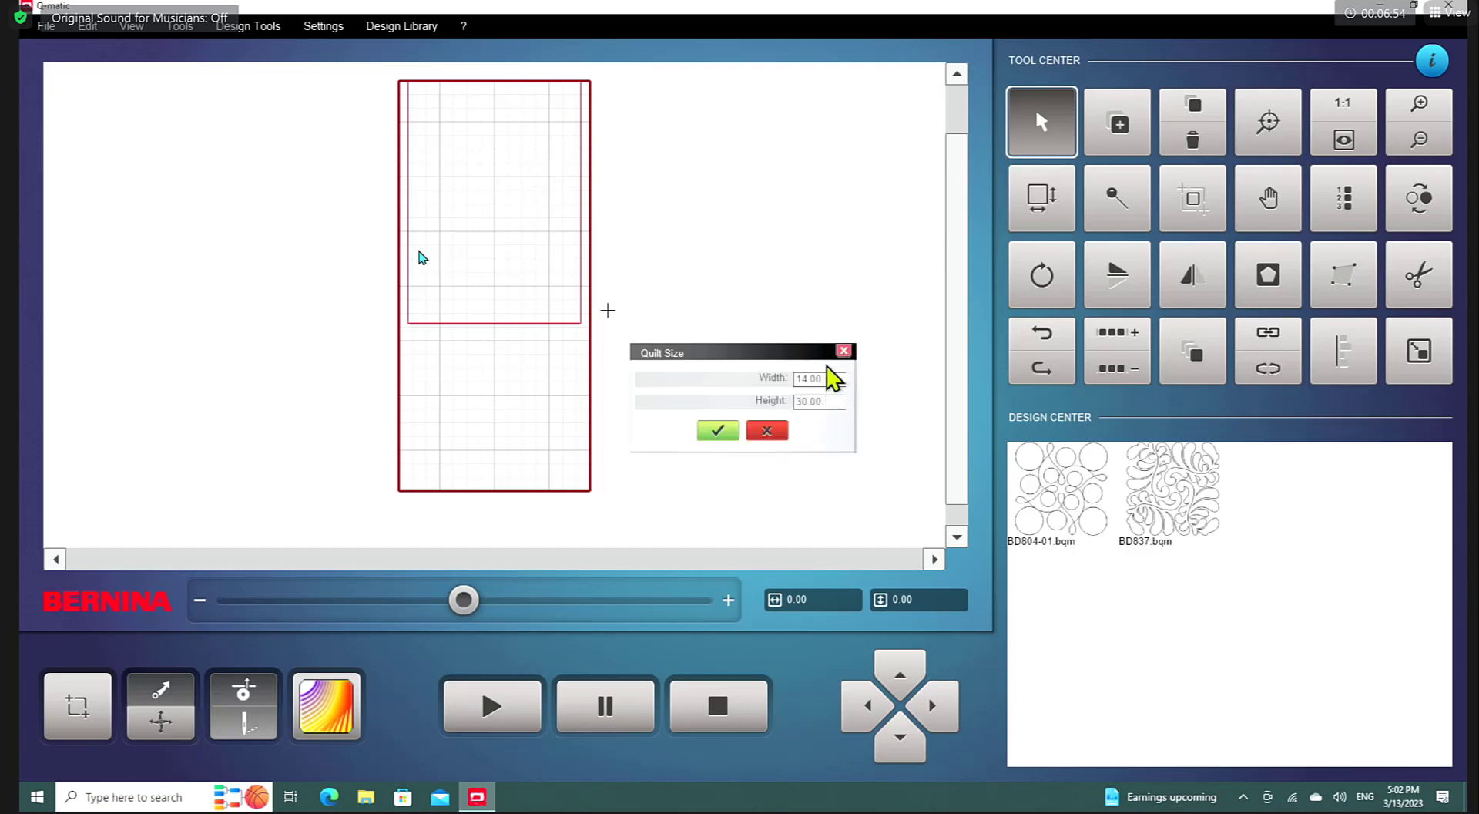
{"action": "left_click", "coordinate": [829, 379]}
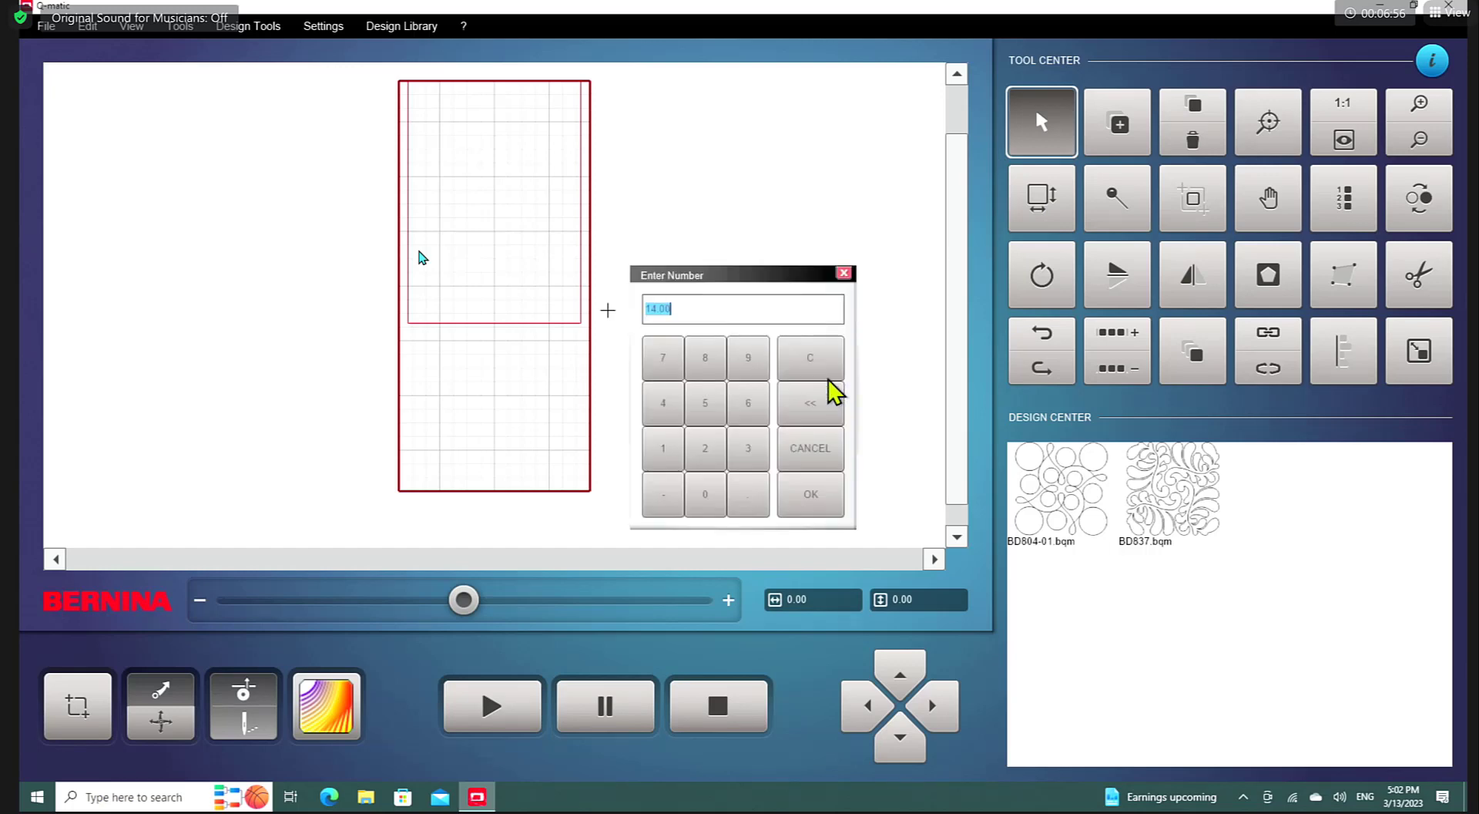
{"action": "left_click", "coordinate": [662, 445]}
{"action": "left_click", "coordinate": [705, 447]}
{"action": "left_click", "coordinate": [809, 497]}
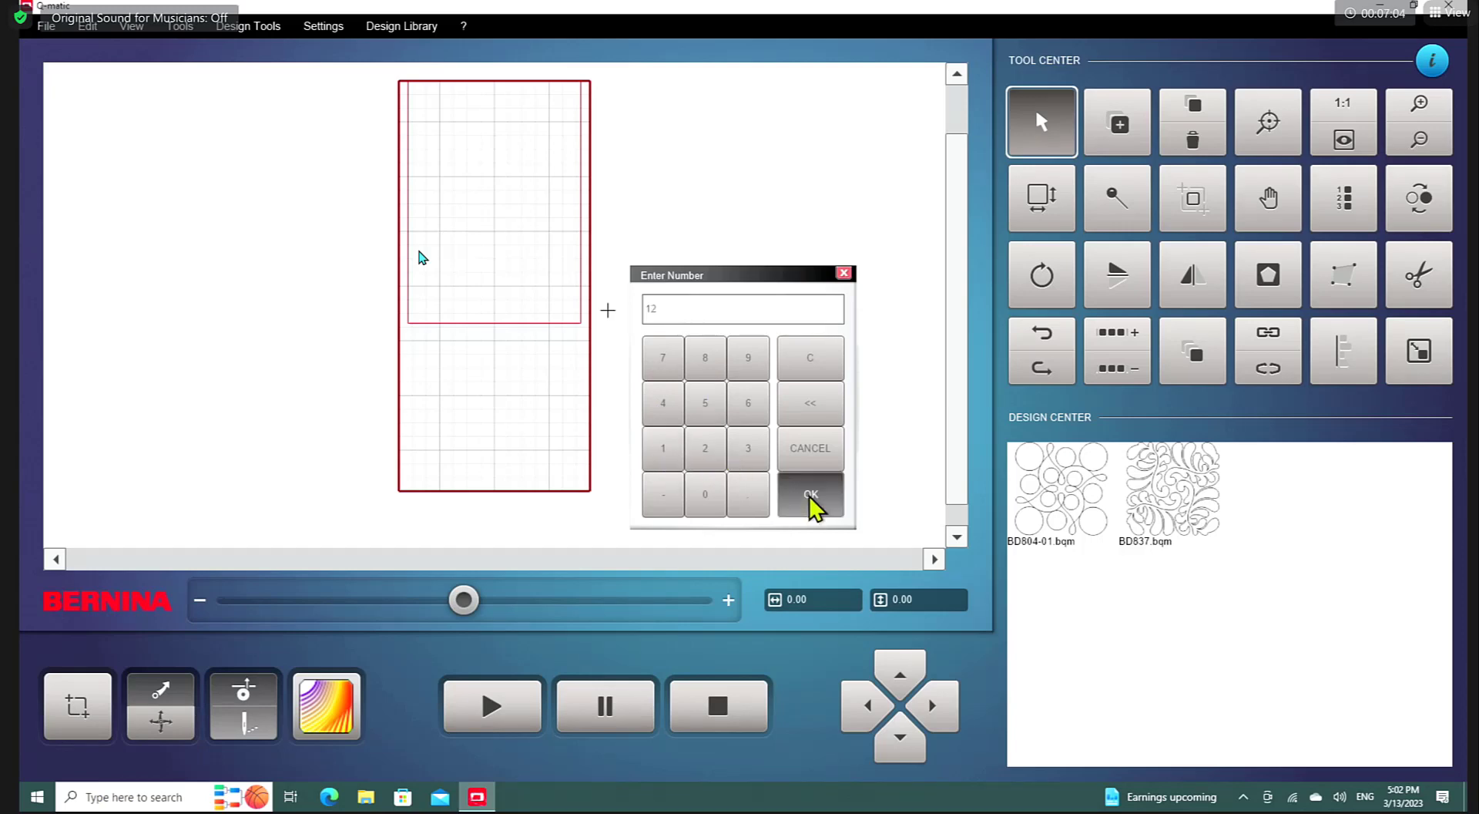
{"action": "left_click", "coordinate": [717, 431]}
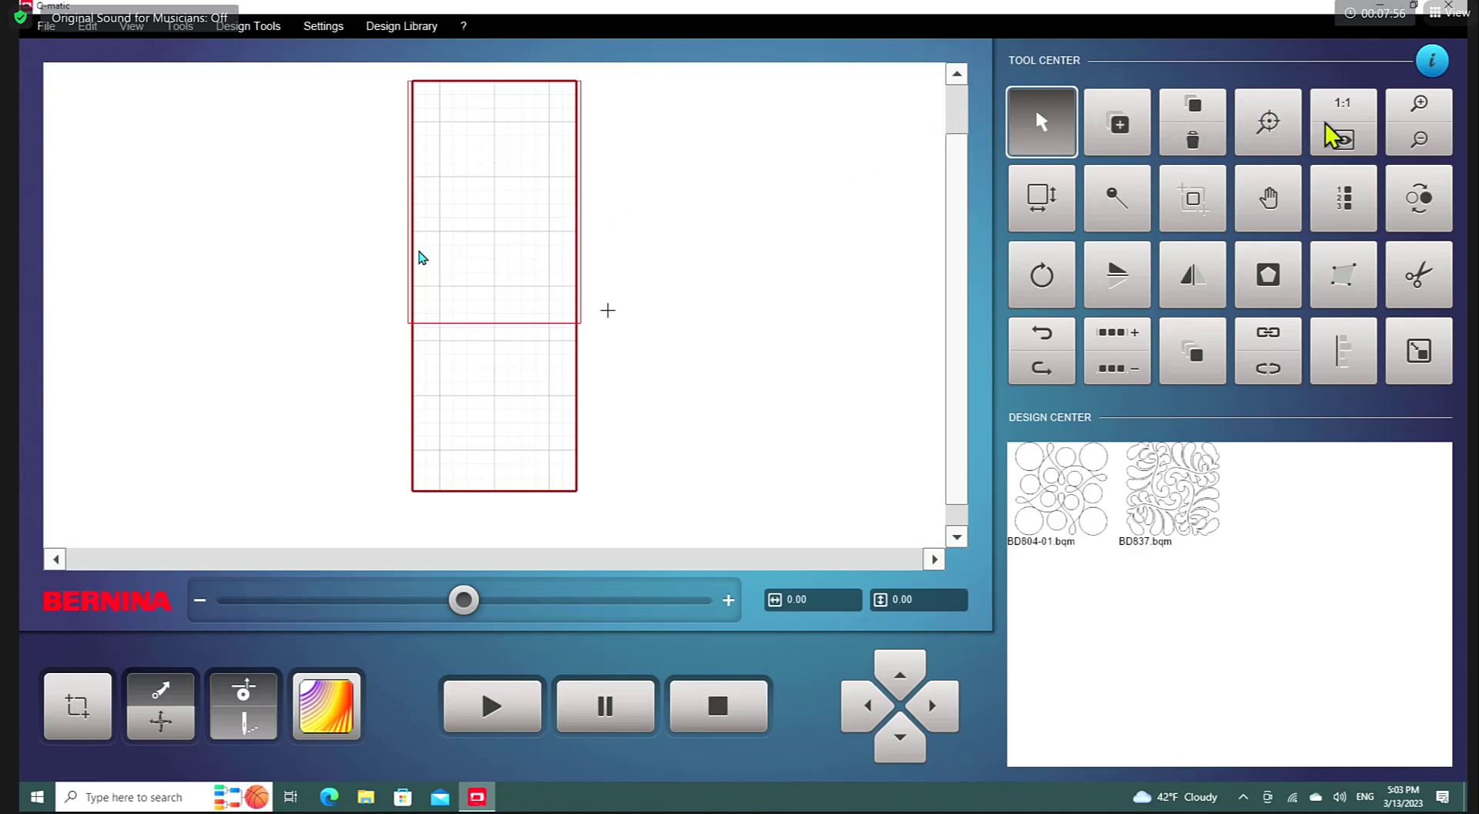
Step: Try Center Zoom by enlarging and reducing the quilt view, turn it off, and bring the quilt's top edge into view
{"action": "left_click", "coordinate": [1270, 132]}
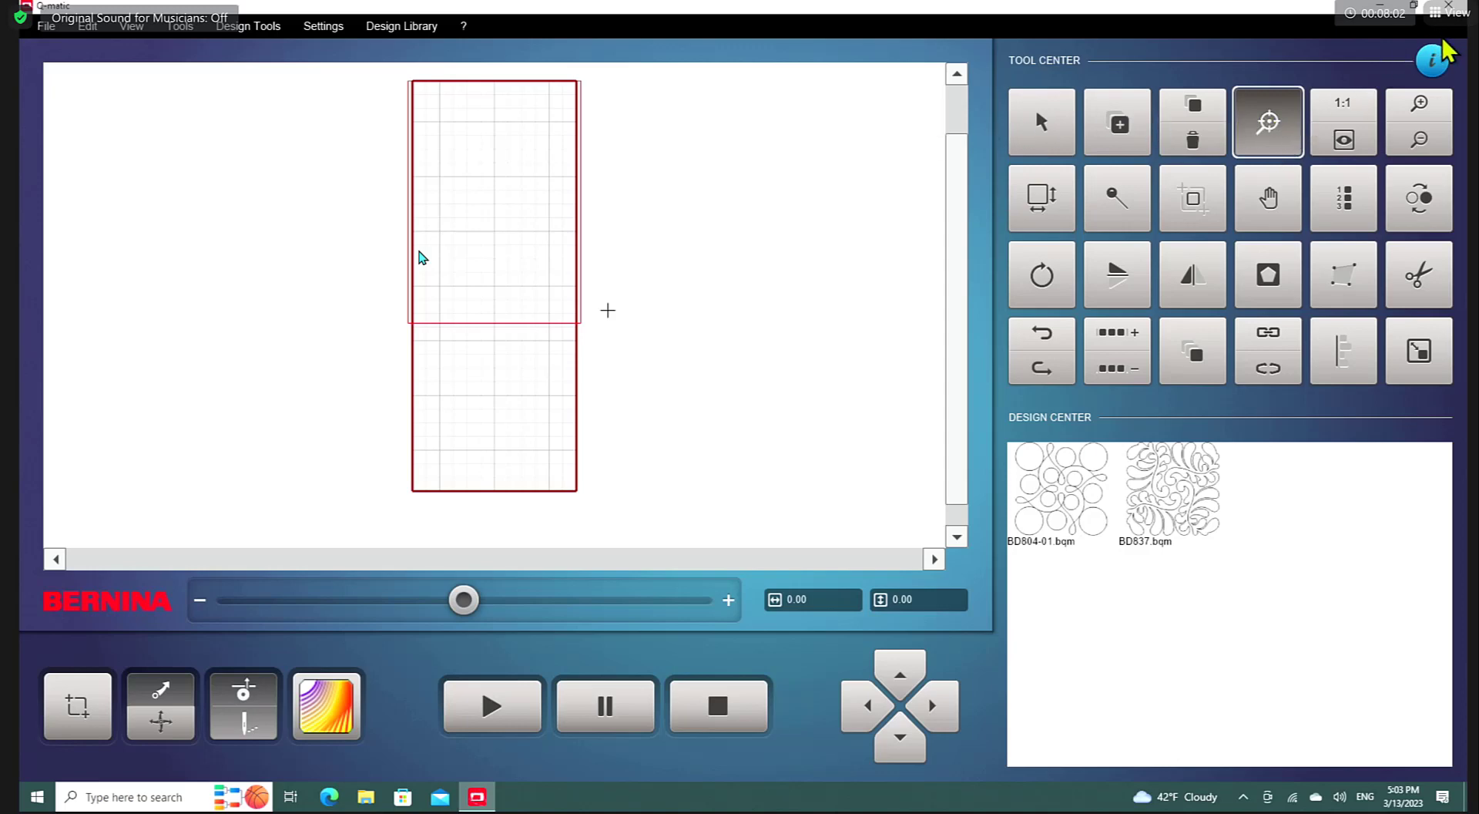
{"action": "left_click", "coordinate": [1433, 61]}
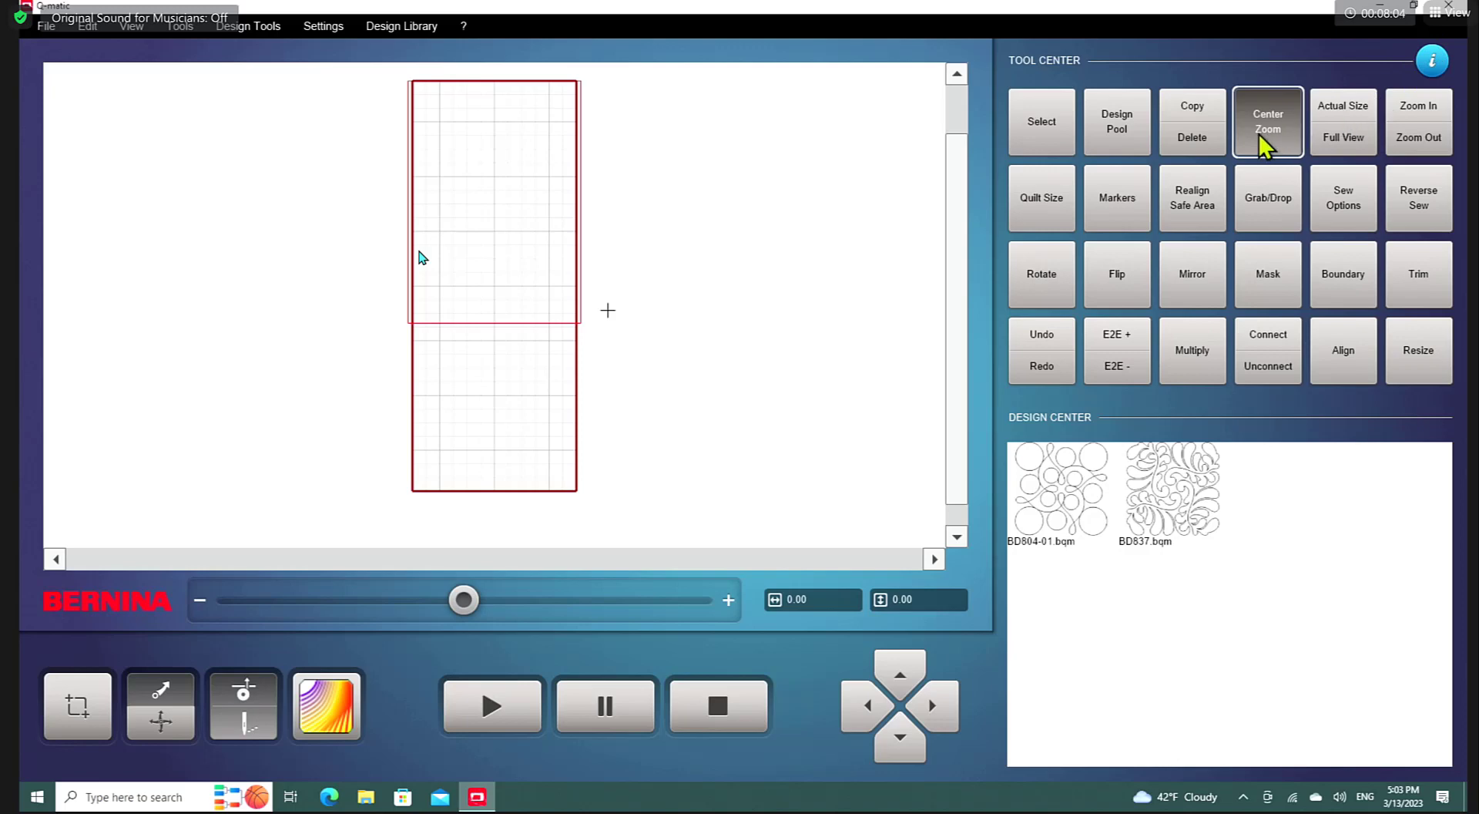
{"action": "left_click", "coordinate": [1431, 71]}
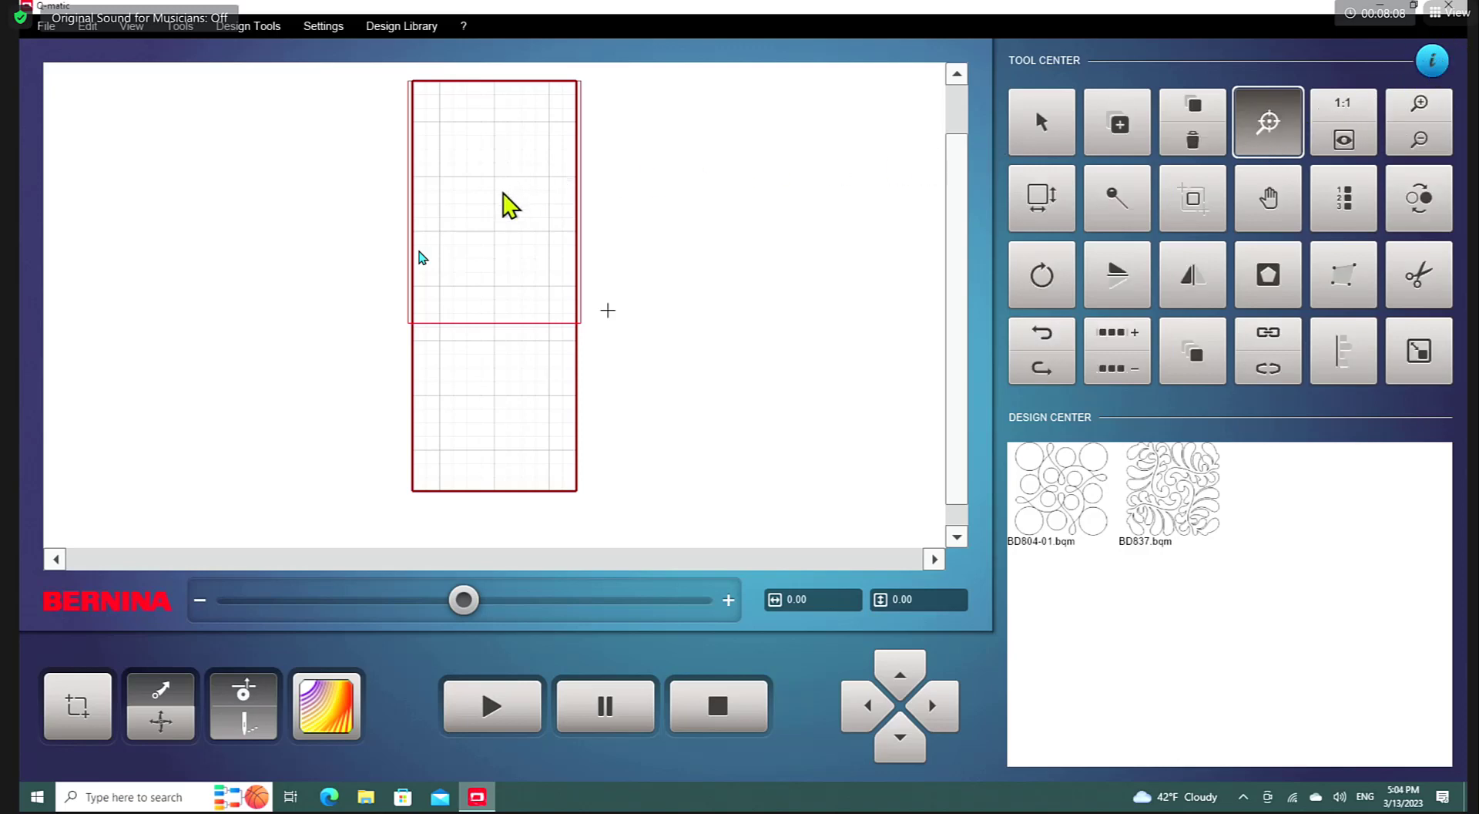
{"action": "scroll", "coordinate": [501, 194], "scroll_direction": "up", "scroll_amount": 5}
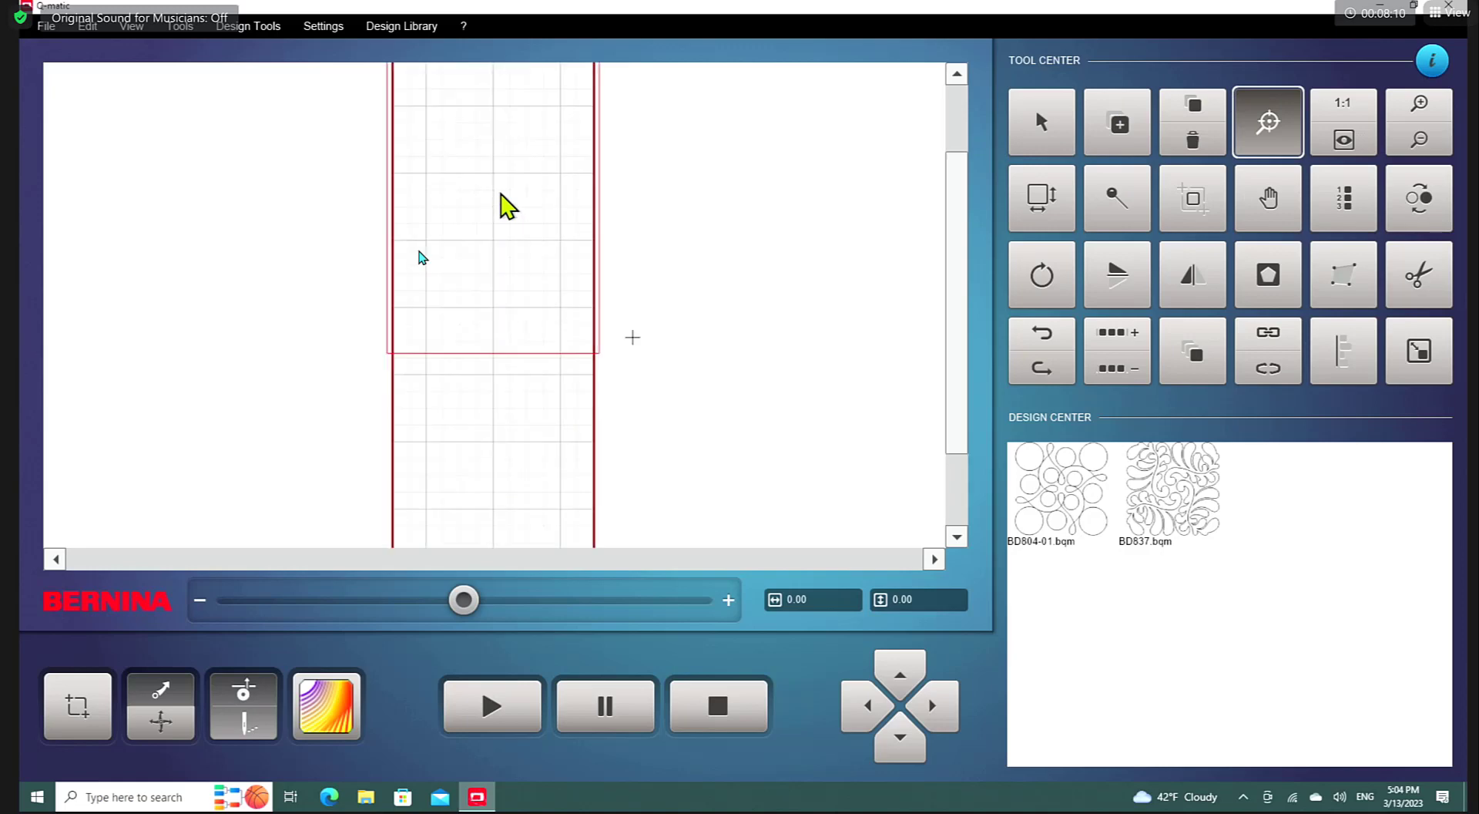
{"action": "scroll", "coordinate": [500, 194], "scroll_direction": "up", "scroll_amount": 2}
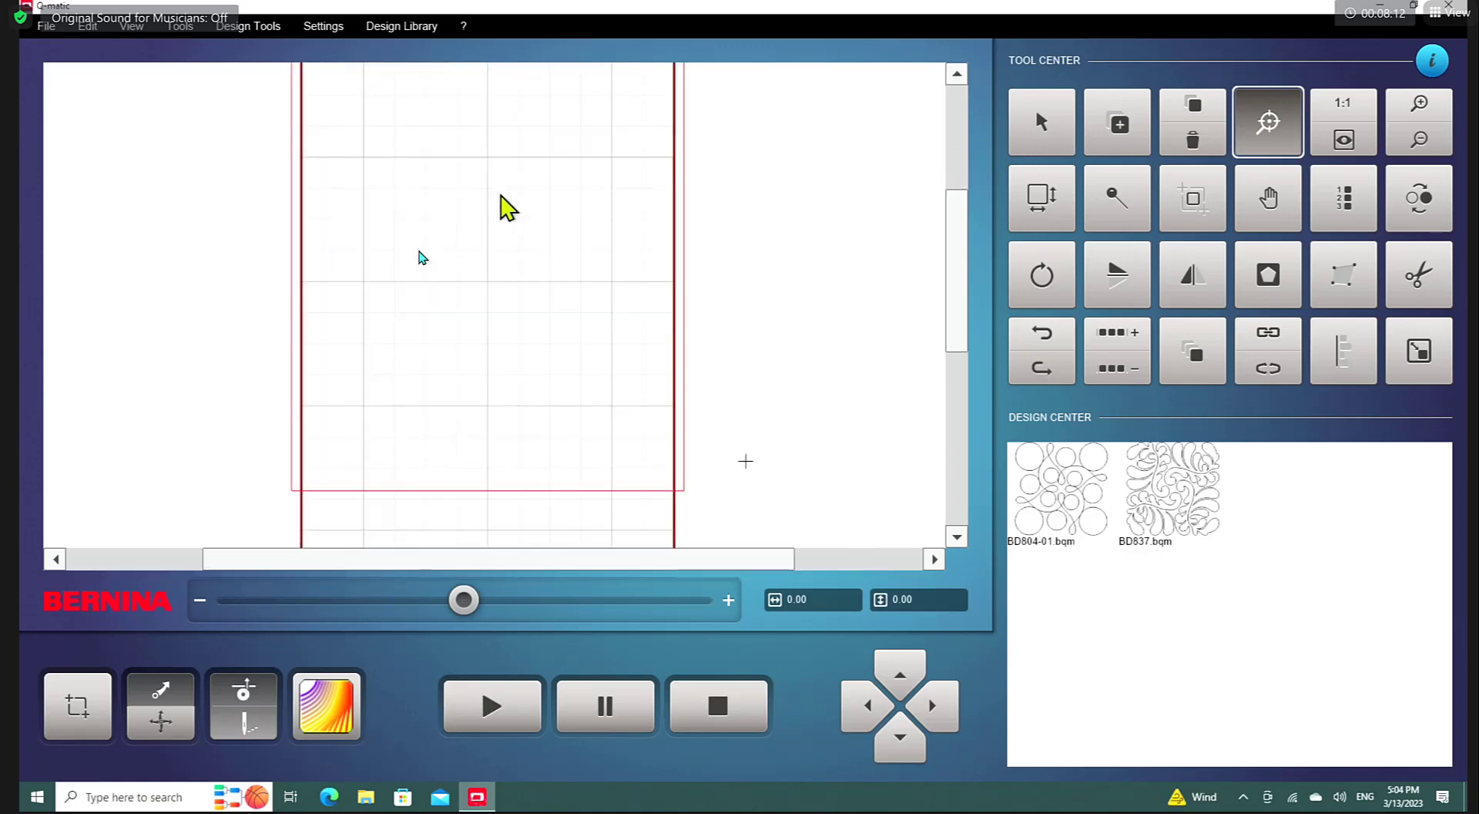
{"action": "scroll", "coordinate": [500, 195], "scroll_direction": "down", "scroll_amount": 4}
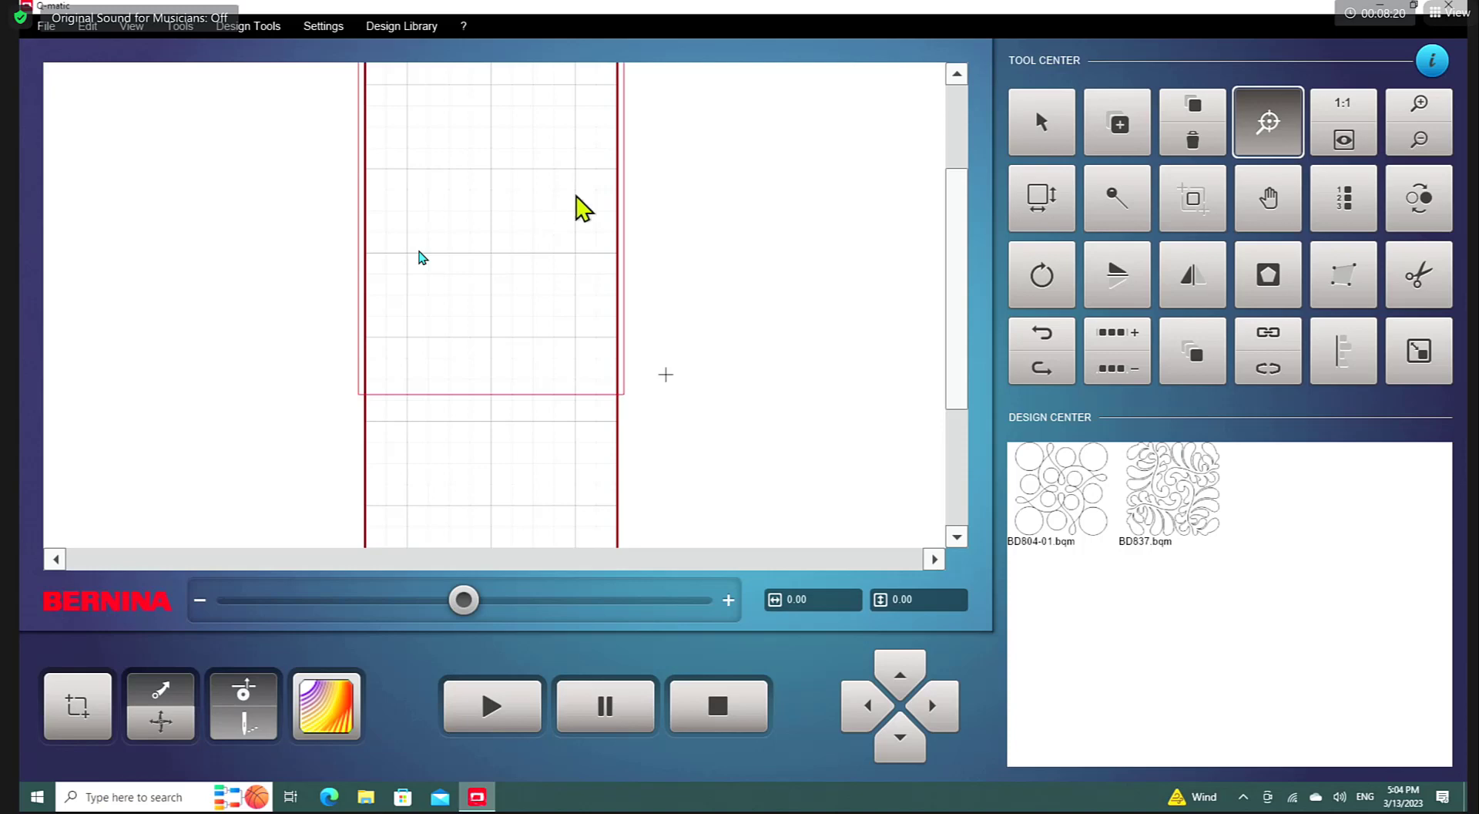
{"action": "left_click", "coordinate": [1266, 122]}
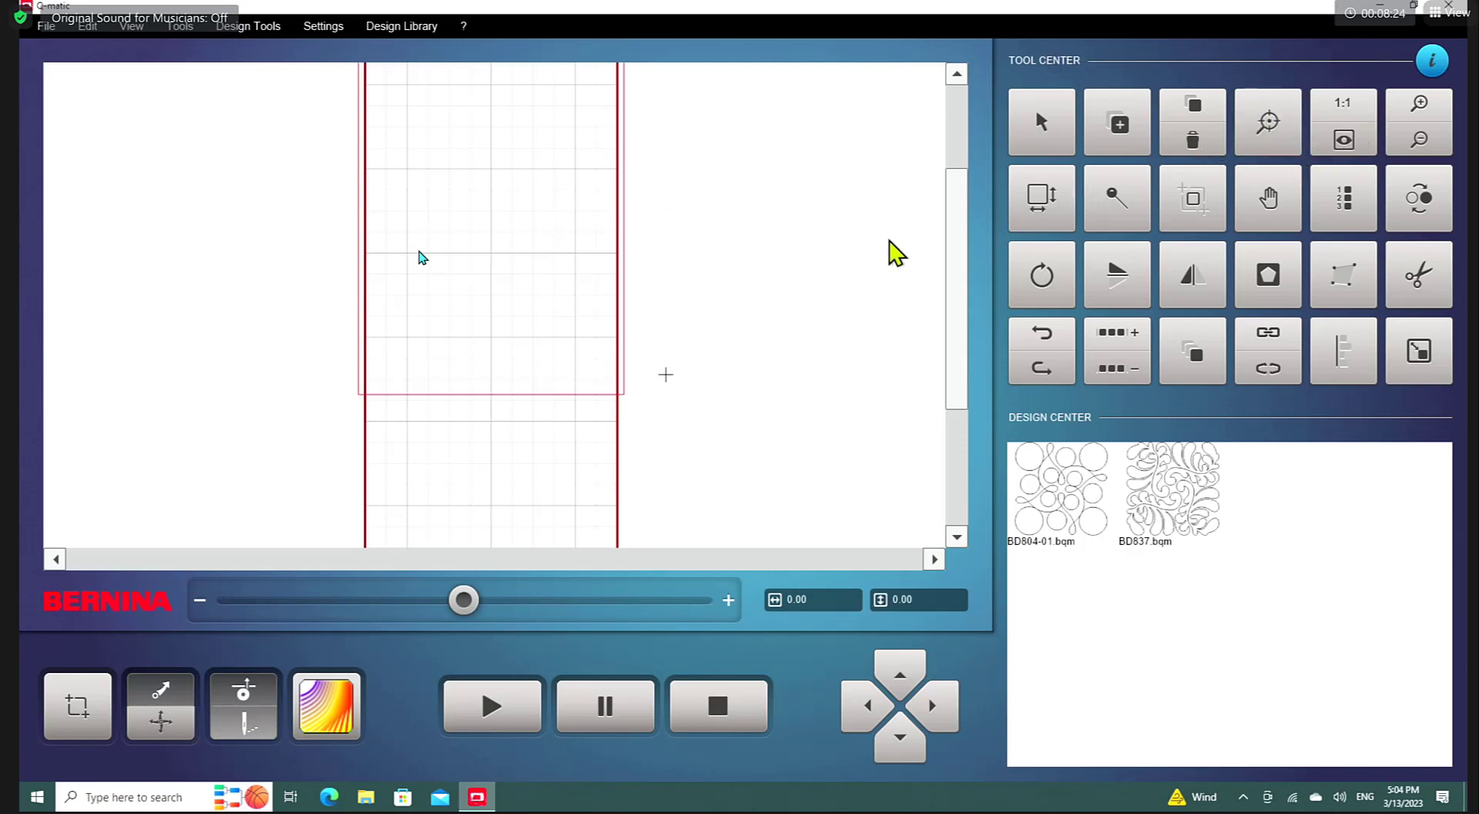
{"action": "left_click_drag", "start_coordinate": [958, 205], "coordinate": [970, 105]}
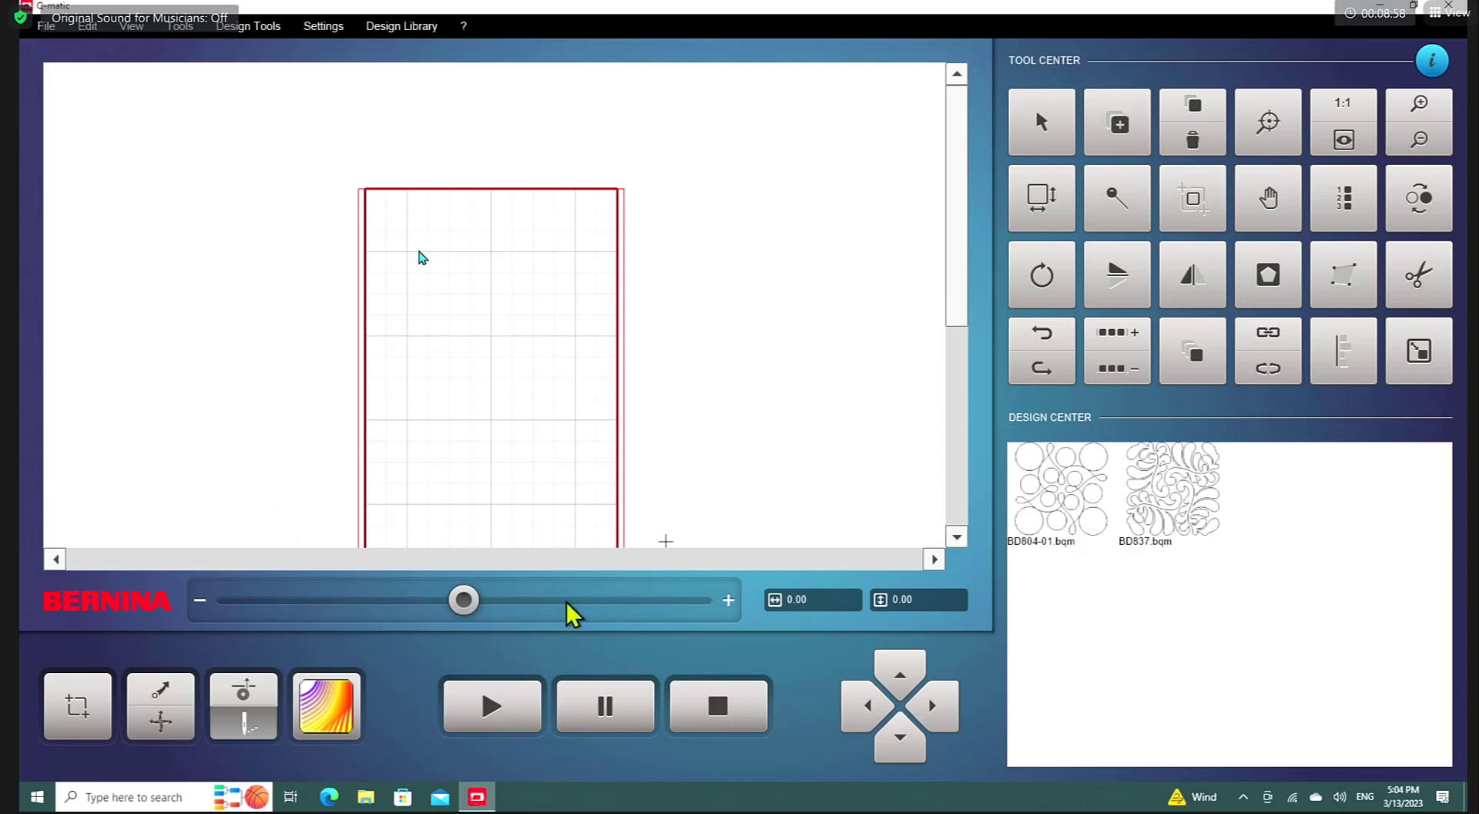
Step: Add the BD804-01.bqm design to the workspace and move it inside the quilt near the top edge
{"action": "left_click", "coordinate": [1066, 487]}
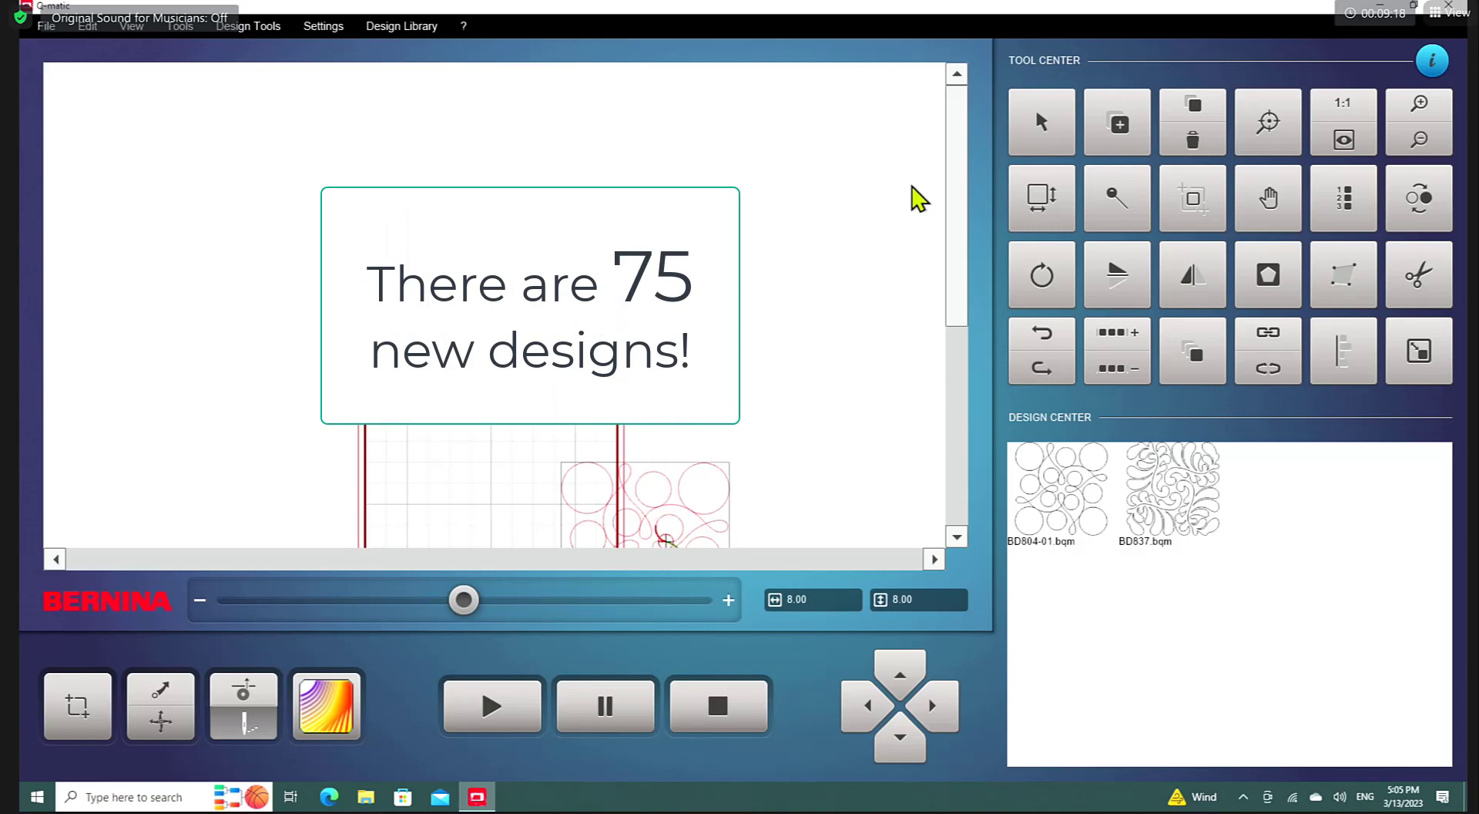
{"action": "left_click", "coordinate": [1036, 108]}
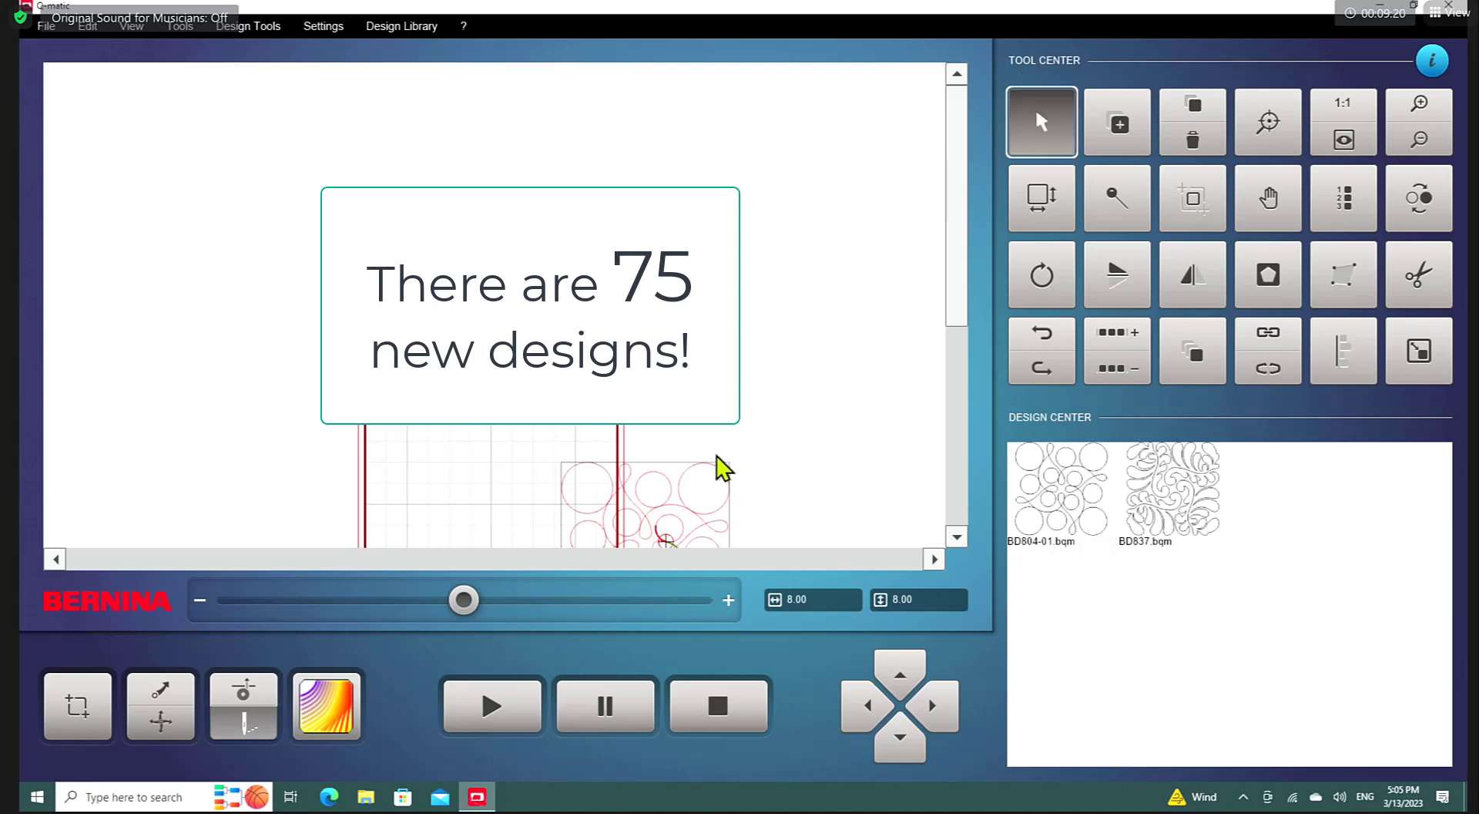
{"action": "left_click_drag", "start_coordinate": [670, 518], "coordinate": [501, 250]}
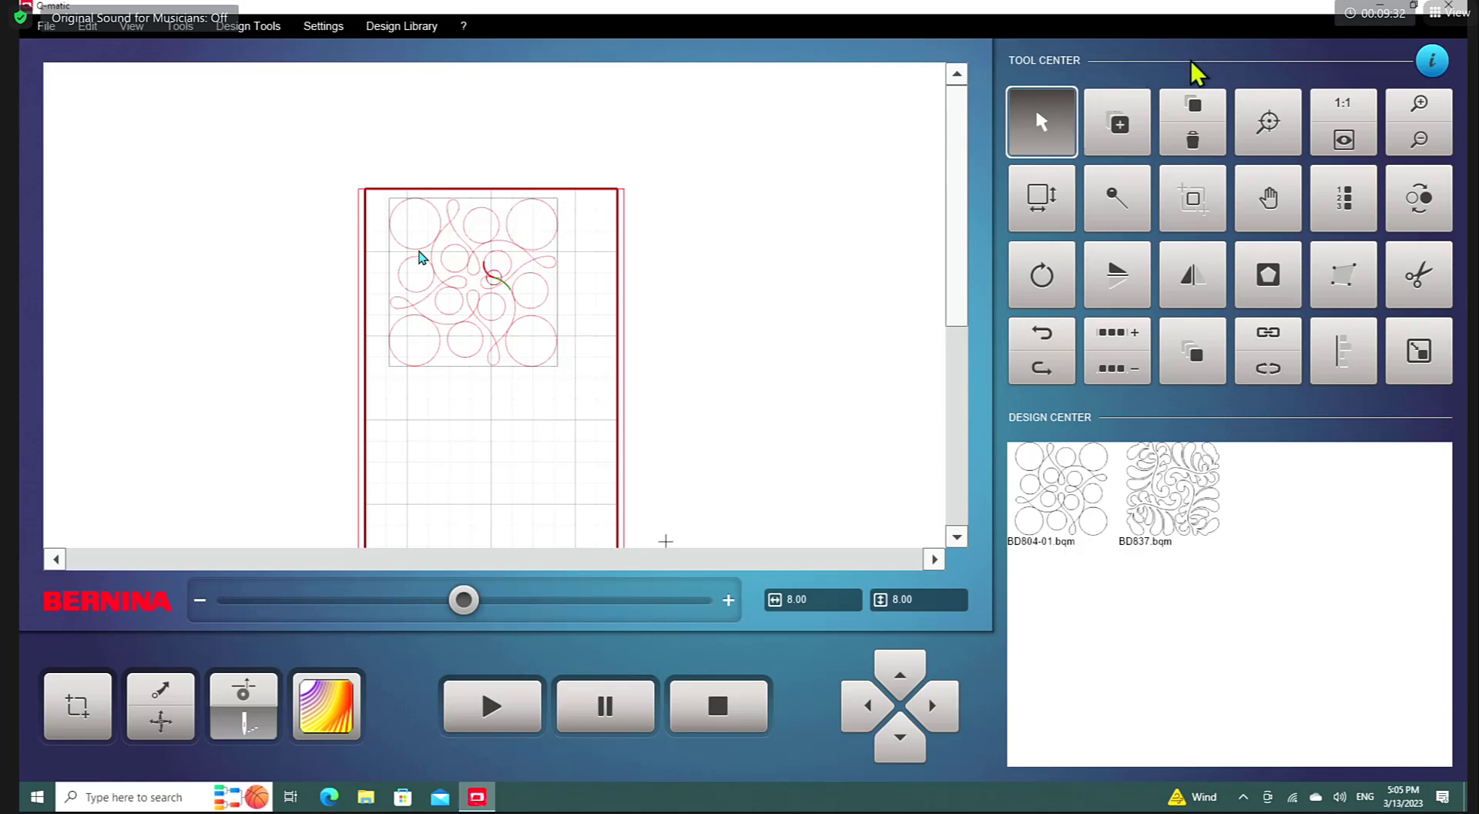
Step: Open the Design Pool and filter its designs by the OESD tag using Match all tags
{"action": "left_click", "coordinate": [1121, 130]}
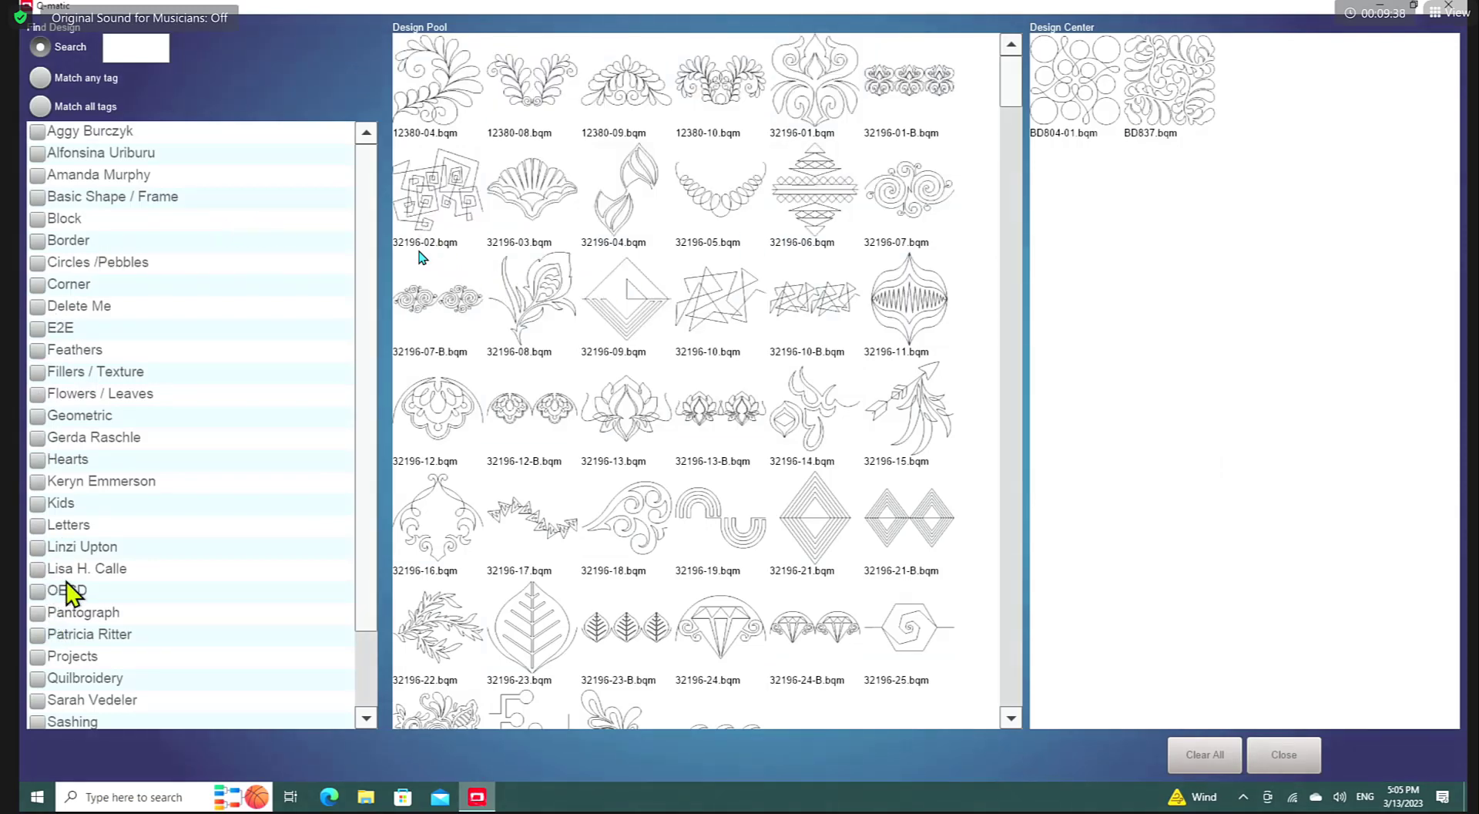
{"action": "left_click", "coordinate": [38, 591]}
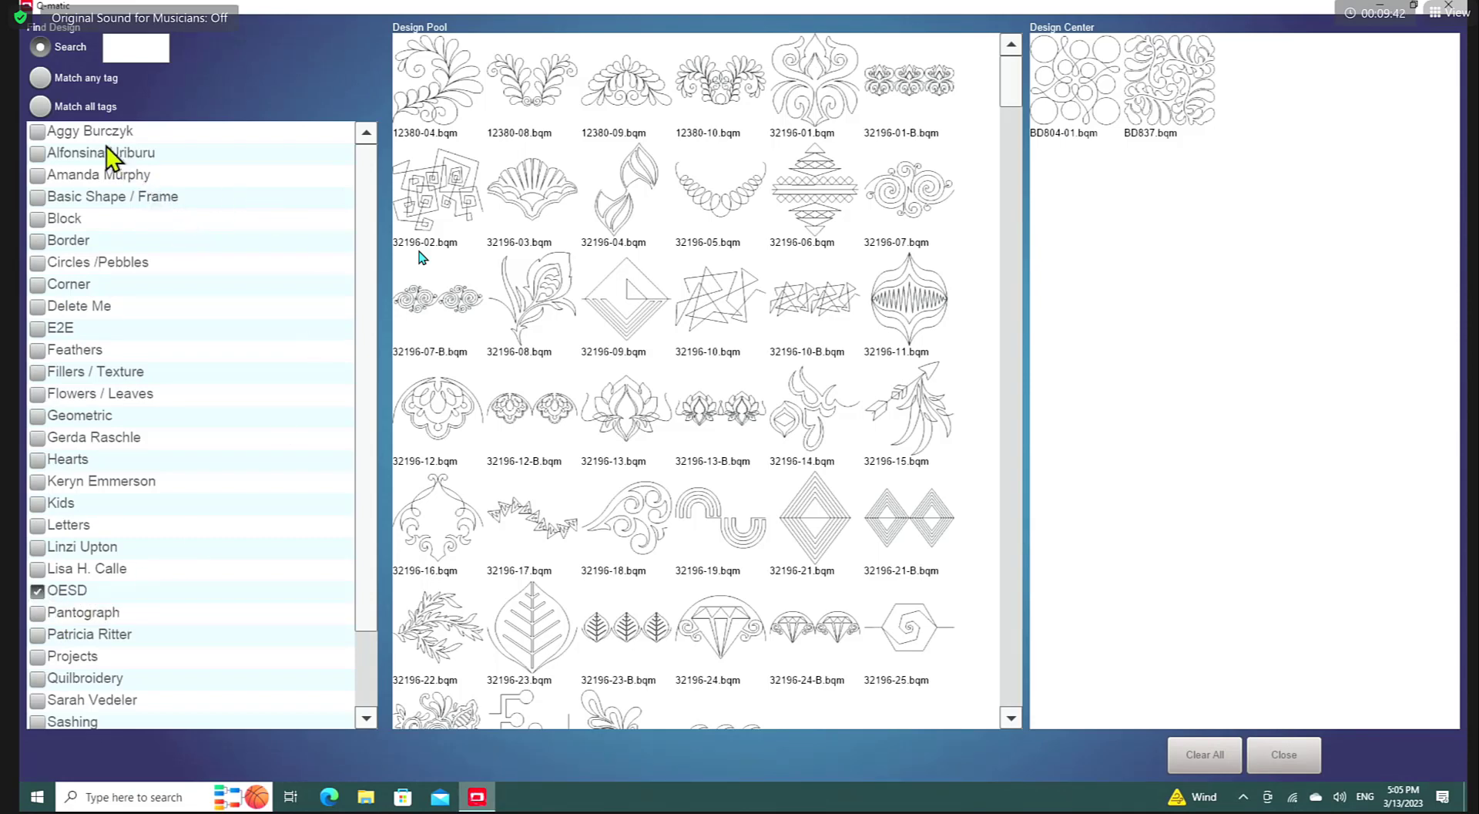
{"action": "left_click", "coordinate": [42, 107]}
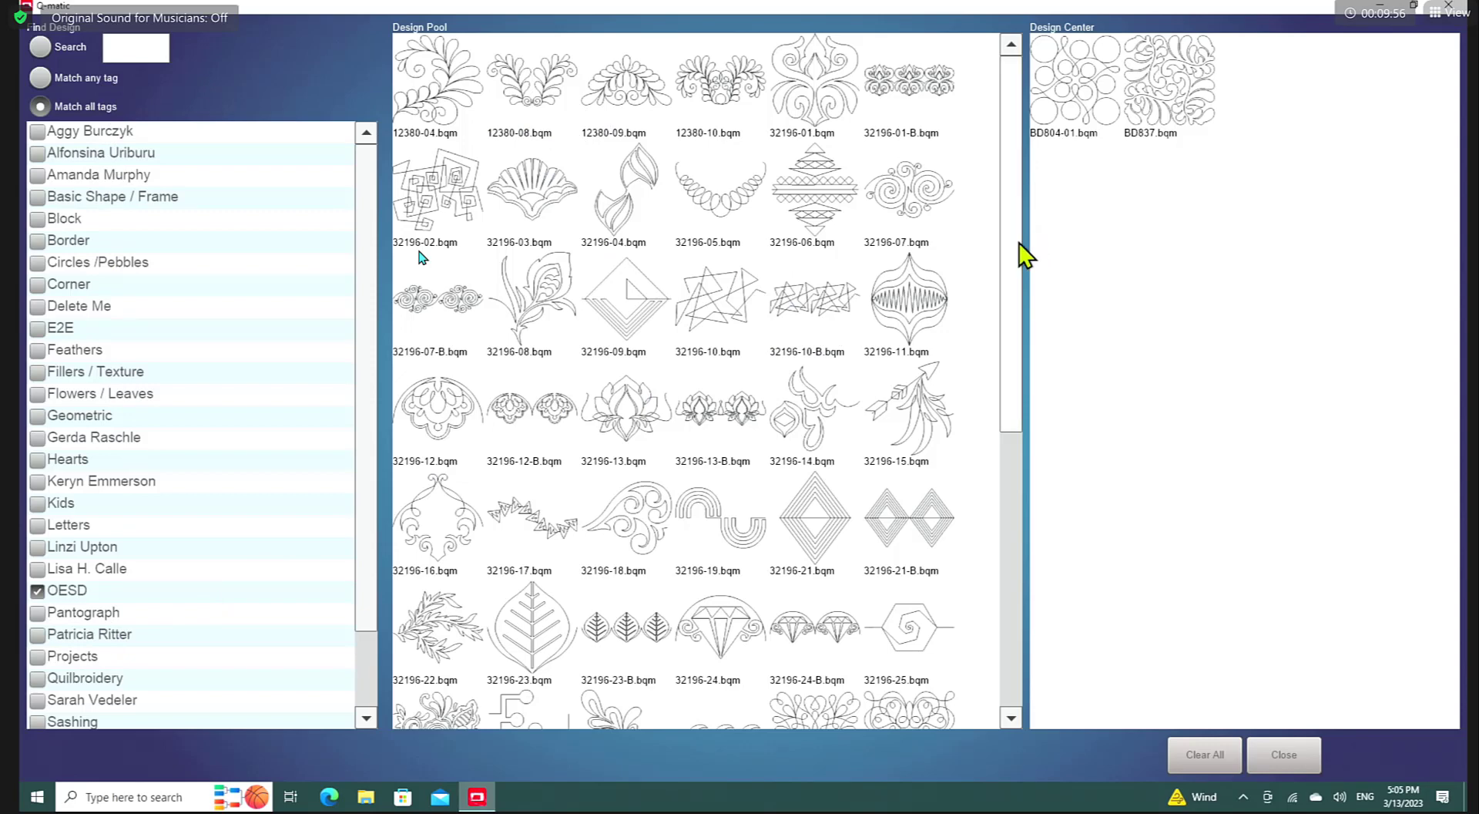
{"action": "left_click_drag", "start_coordinate": [1015, 257], "coordinate": [1077, 213]}
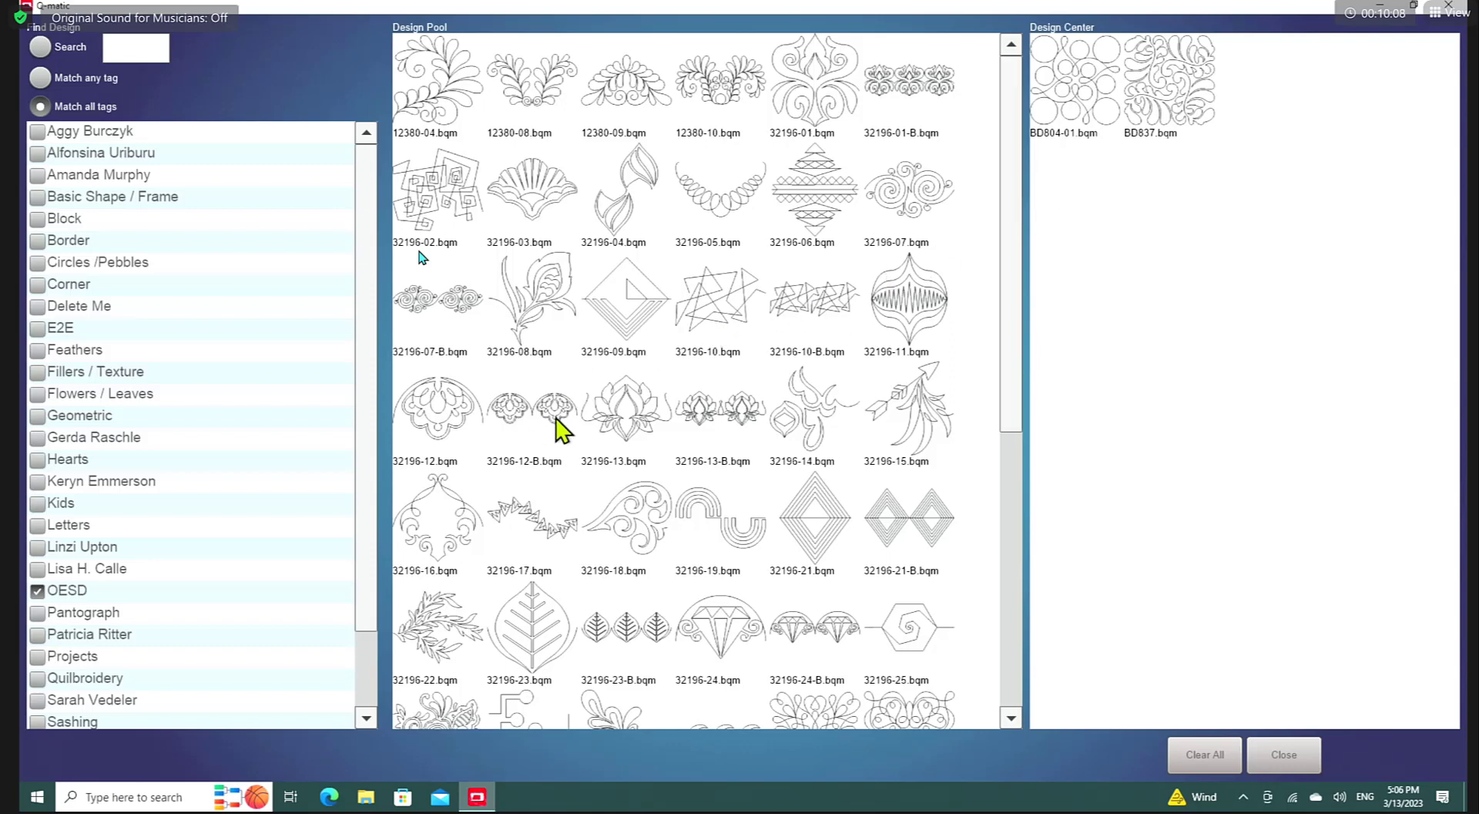
Step: Browse the OESD designs, replace that filter with the tag listed between Sashing and Swirls, and close the Design Pool
{"action": "scroll", "coordinate": [984, 447], "scroll_direction": "down", "scroll_amount": 3}
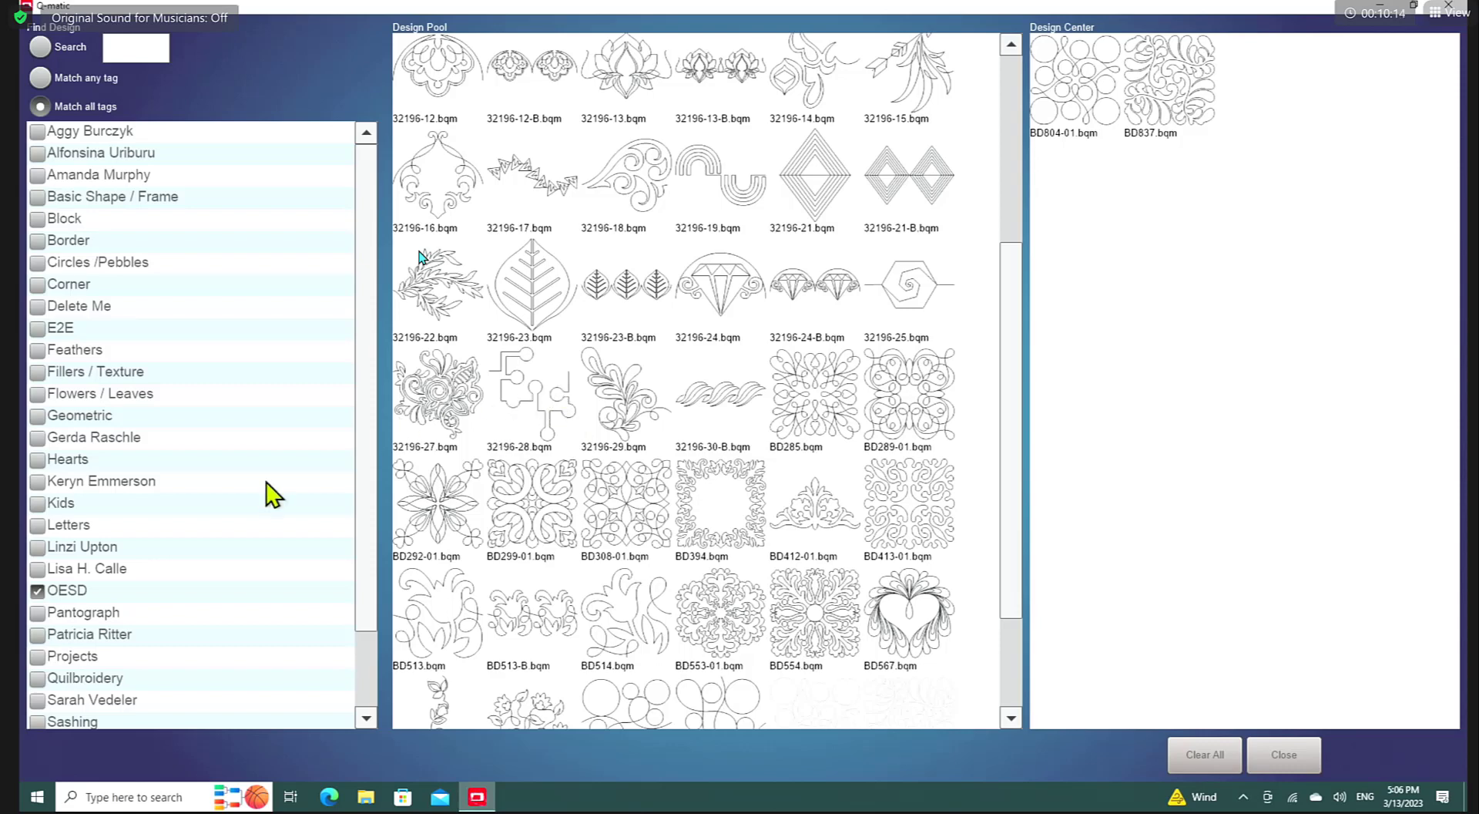
{"action": "left_click", "coordinate": [36, 591]}
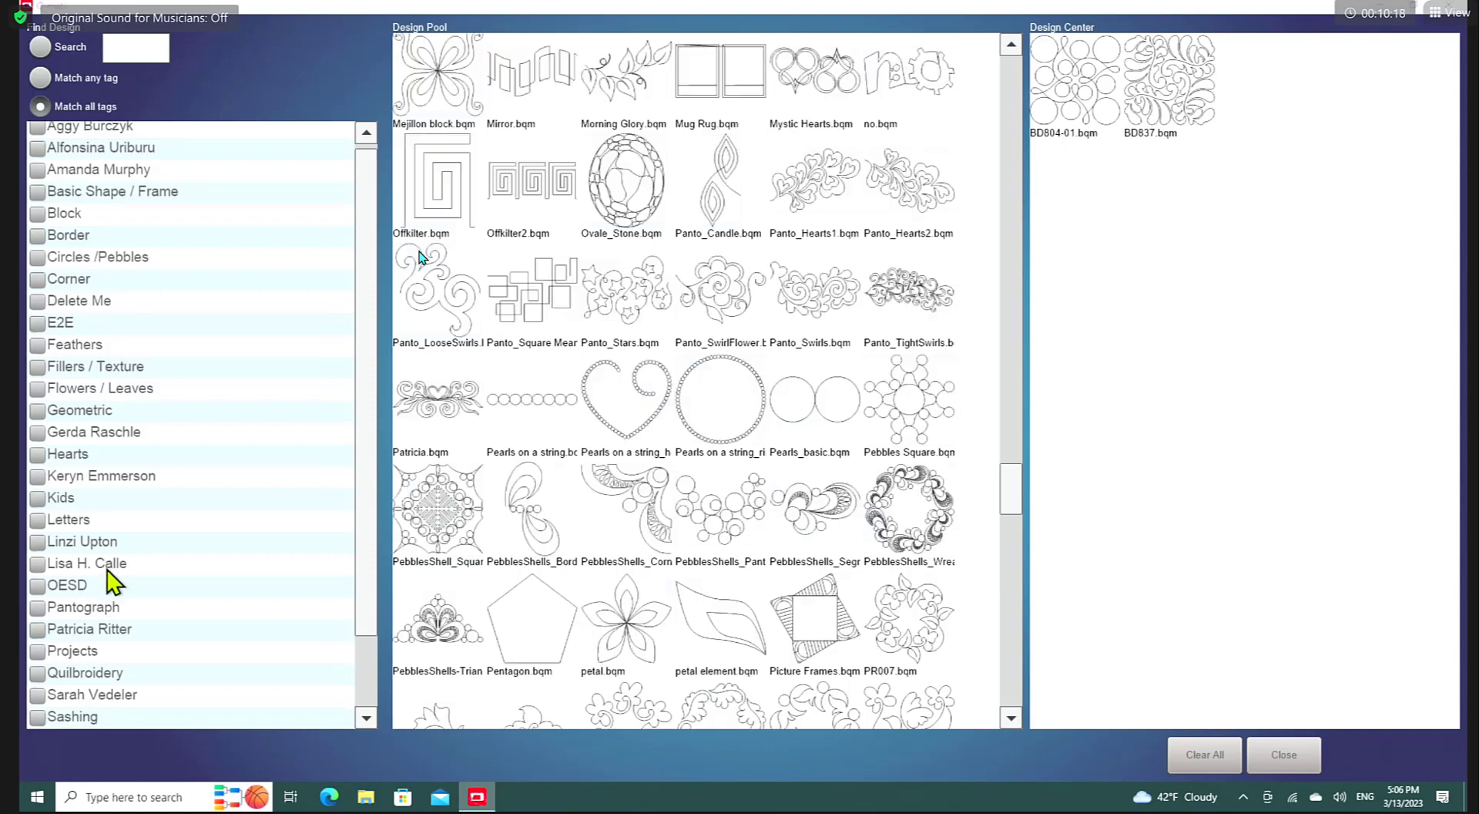
{"action": "scroll", "coordinate": [114, 579], "scroll_direction": "down", "scroll_amount": 3}
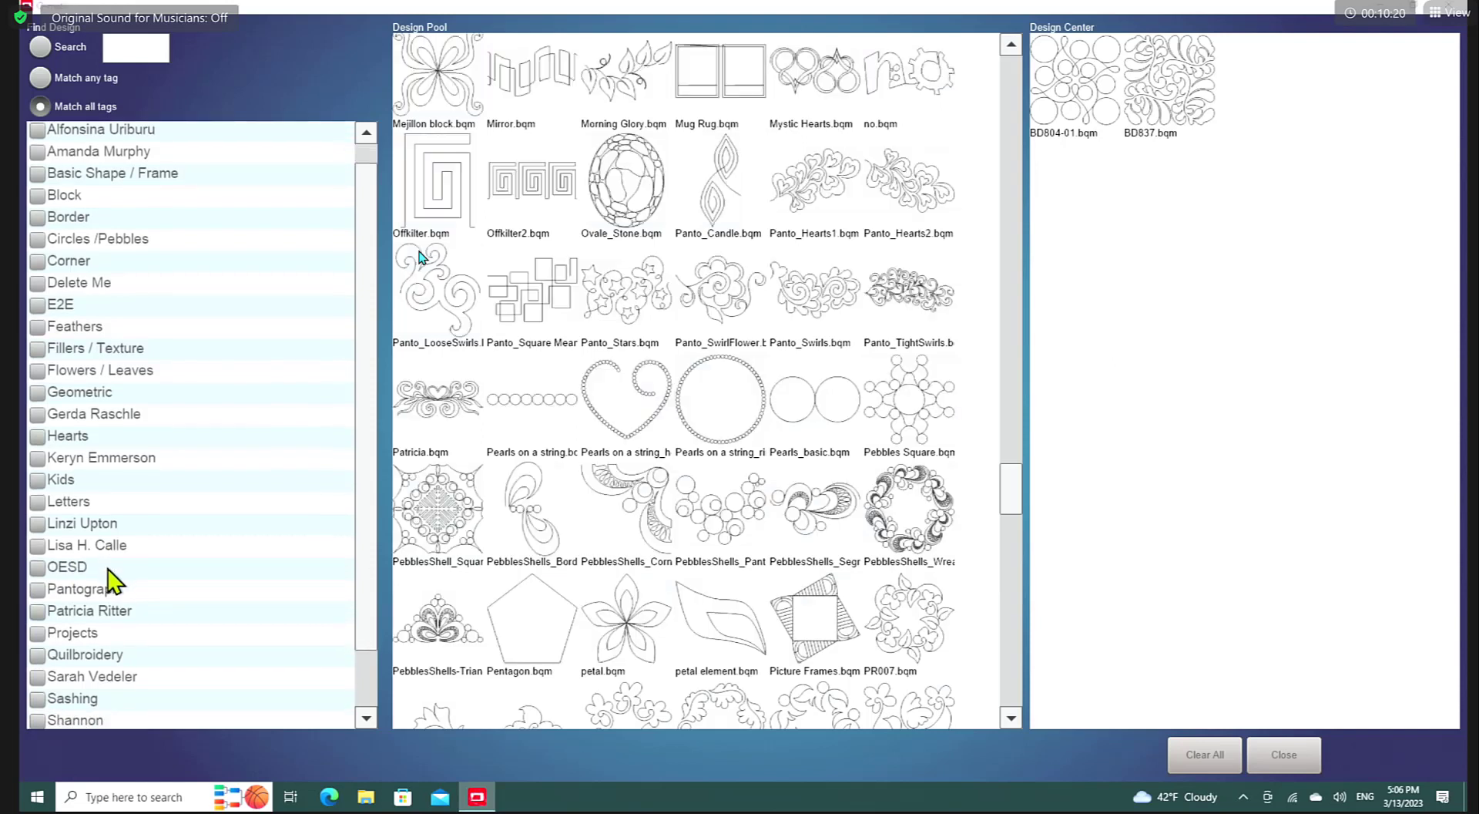
{"action": "scroll", "coordinate": [110, 576], "scroll_direction": "down", "scroll_amount": 1}
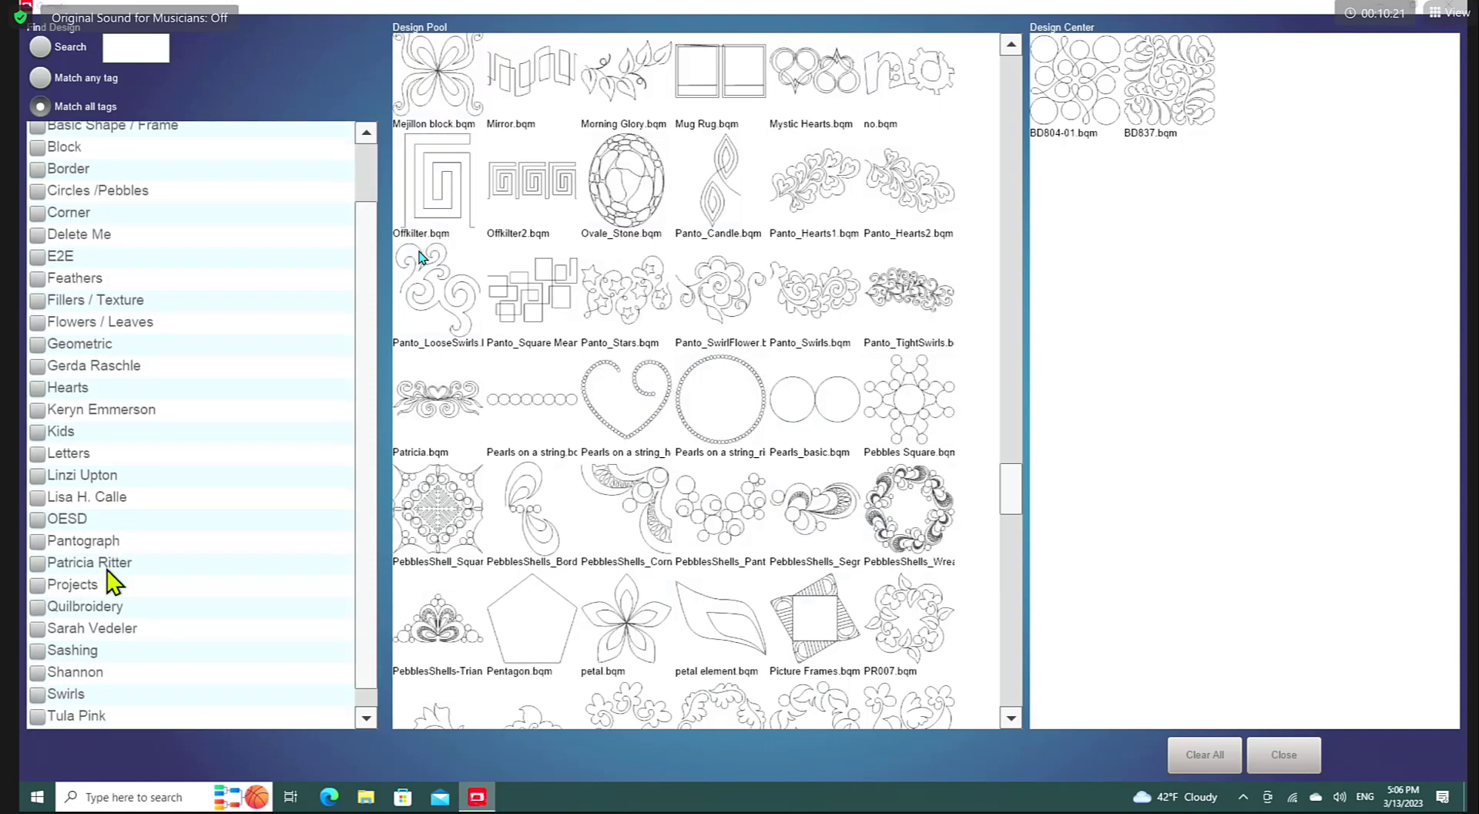
{"action": "left_click", "coordinate": [36, 671]}
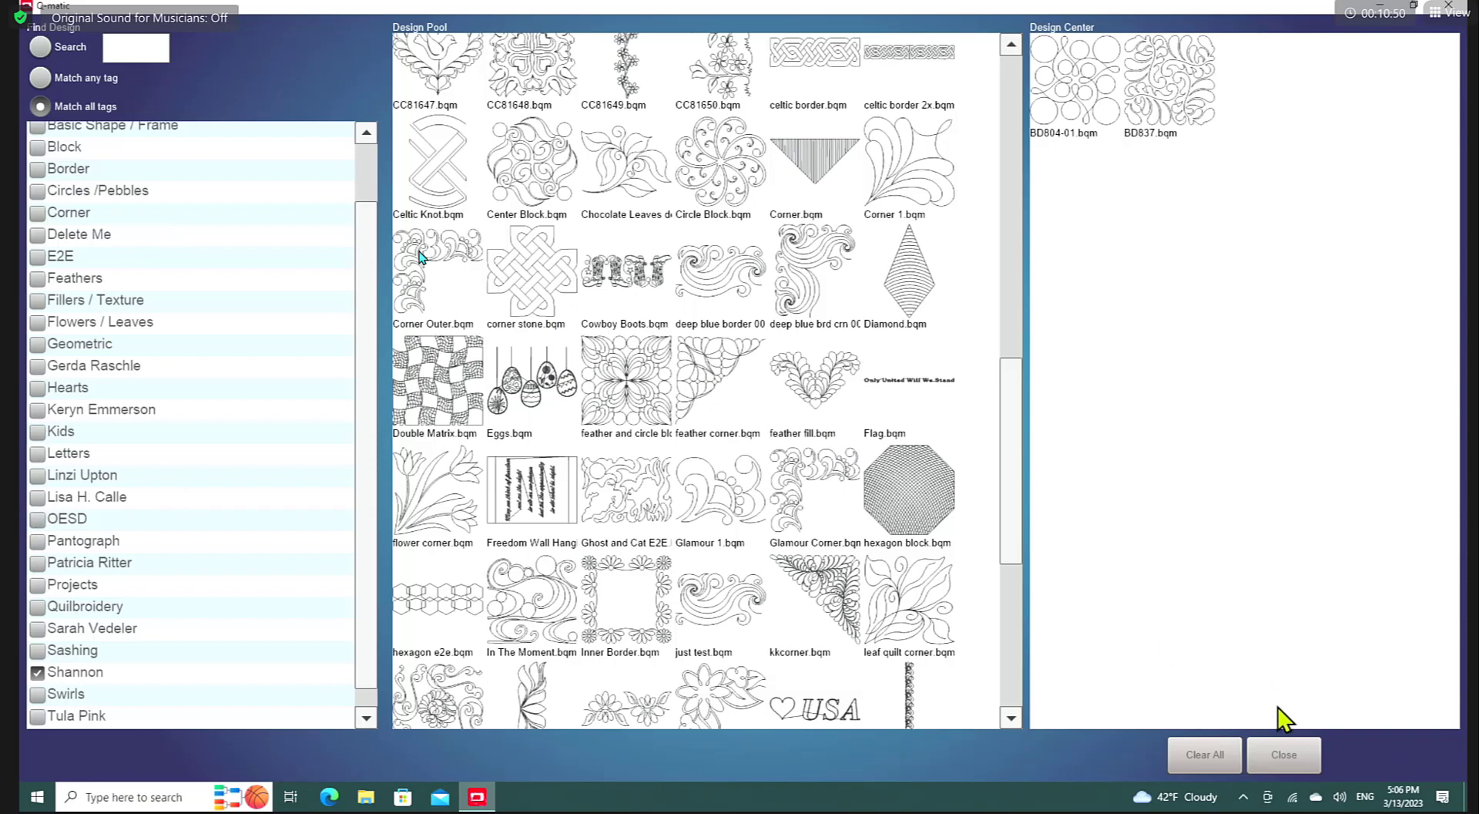
{"action": "left_click", "coordinate": [1299, 754]}
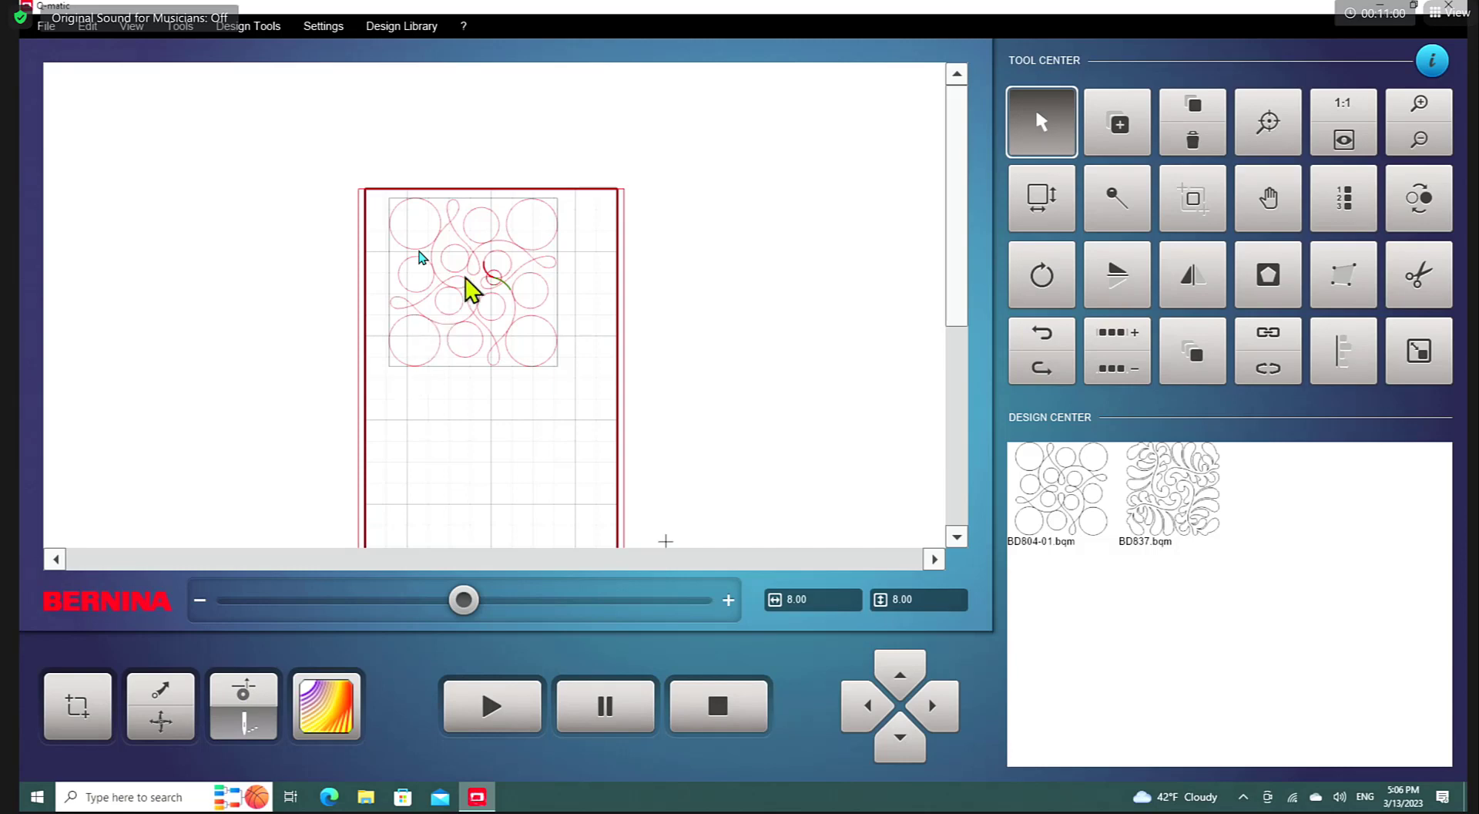
Step: Examine the start and end point markers of the circle design on the quilt up close and review the Settings options
{"action": "scroll", "coordinate": [471, 292], "scroll_direction": "up", "scroll_amount": 5}
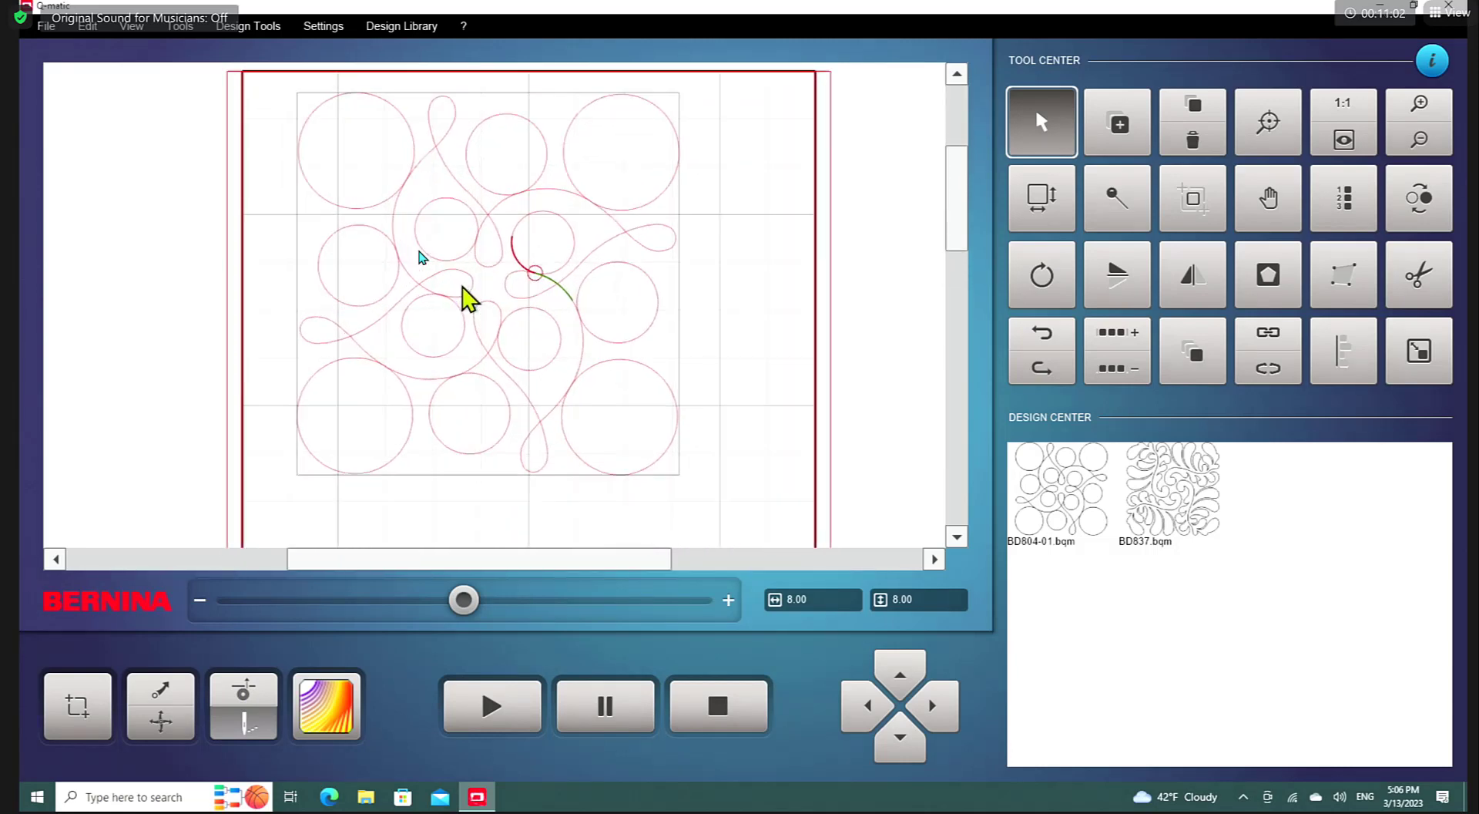
{"action": "scroll", "coordinate": [465, 291], "scroll_direction": "up", "scroll_amount": 1}
{"action": "scroll", "coordinate": [469, 299], "scroll_direction": "up", "scroll_amount": 1}
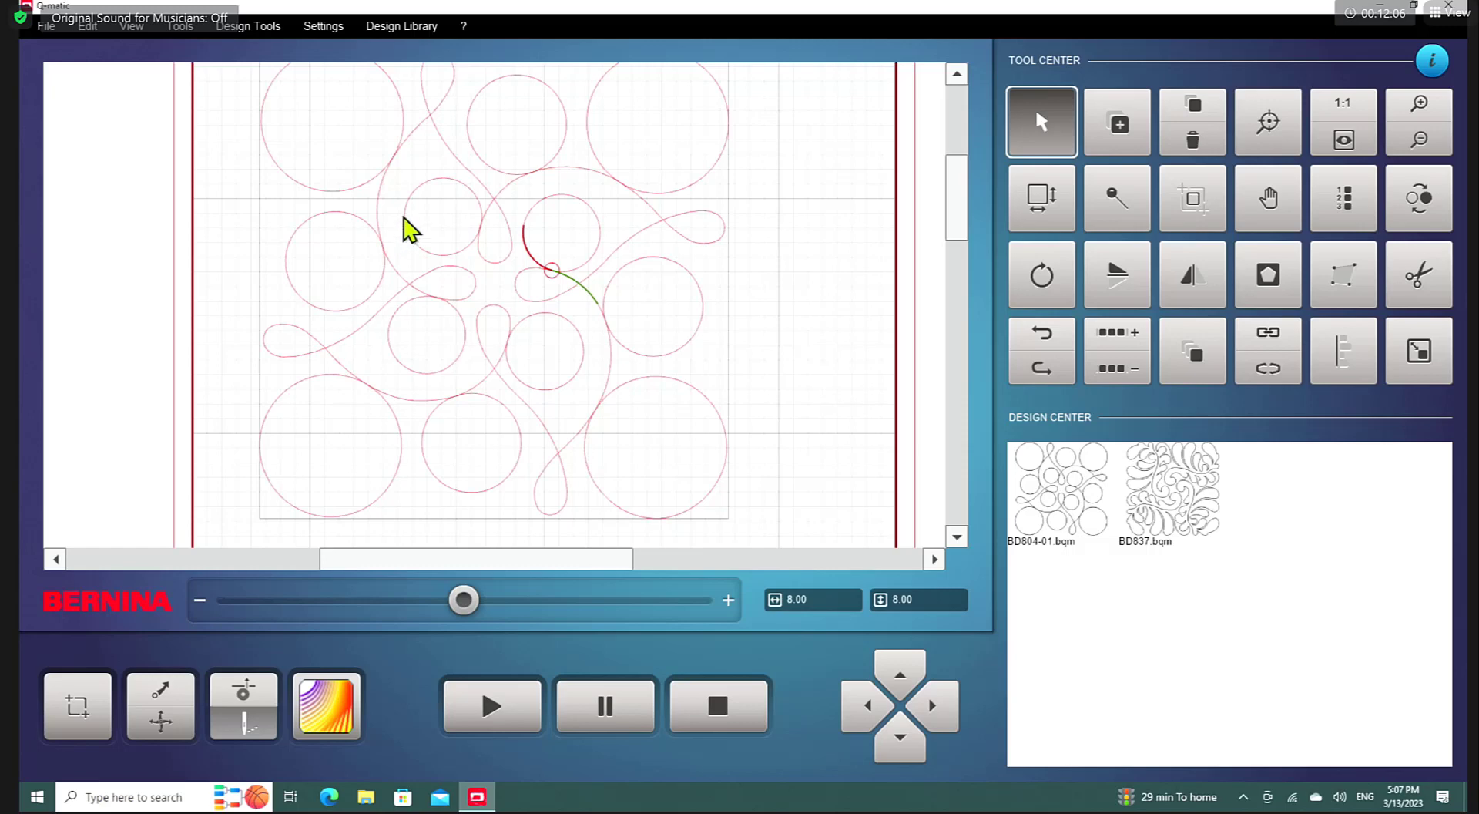
{"action": "scroll", "coordinate": [389, 218], "scroll_direction": "up", "scroll_amount": 2}
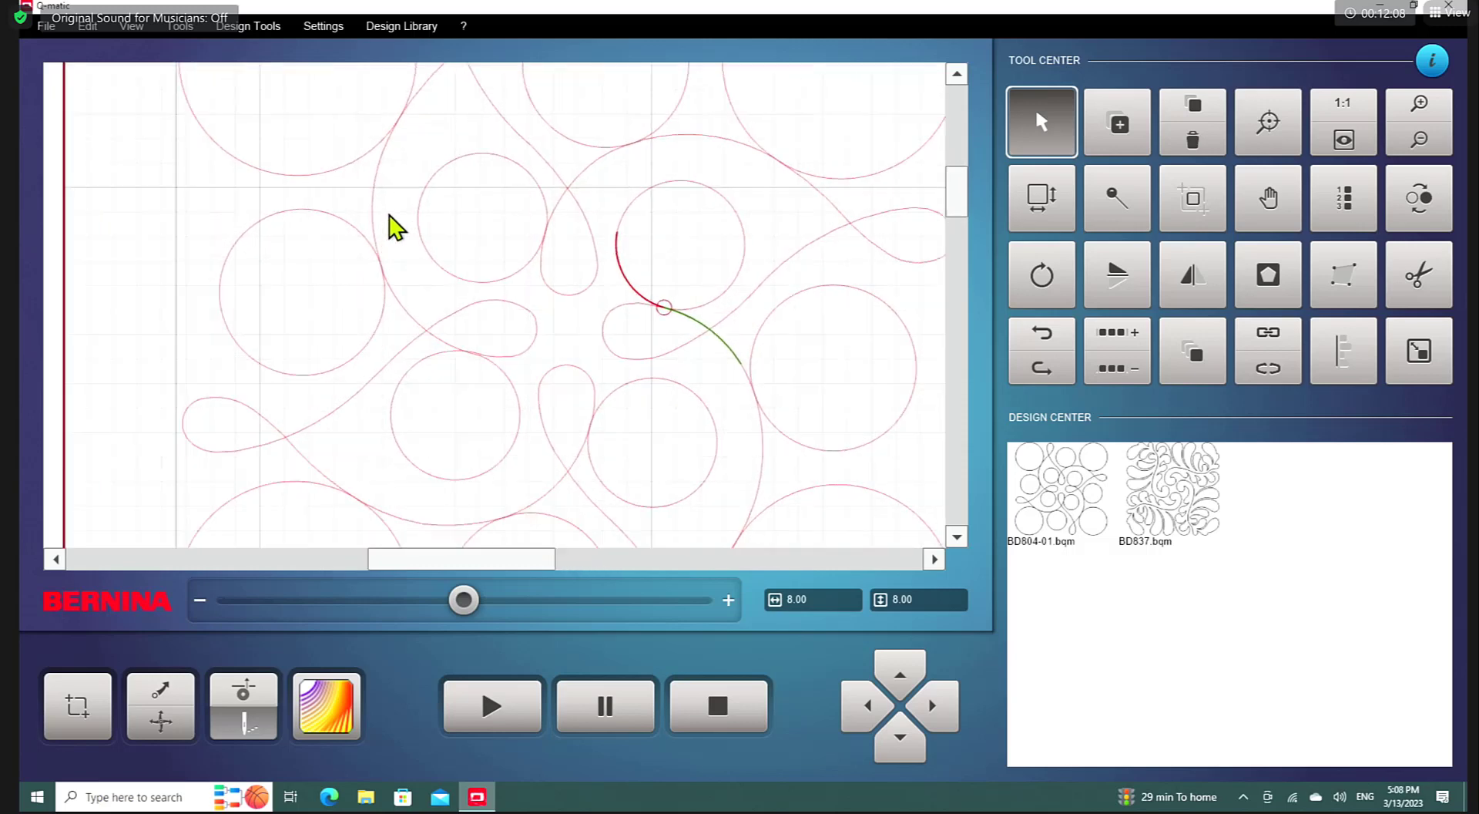
{"action": "scroll", "coordinate": [389, 216], "scroll_direction": "up", "scroll_amount": 1}
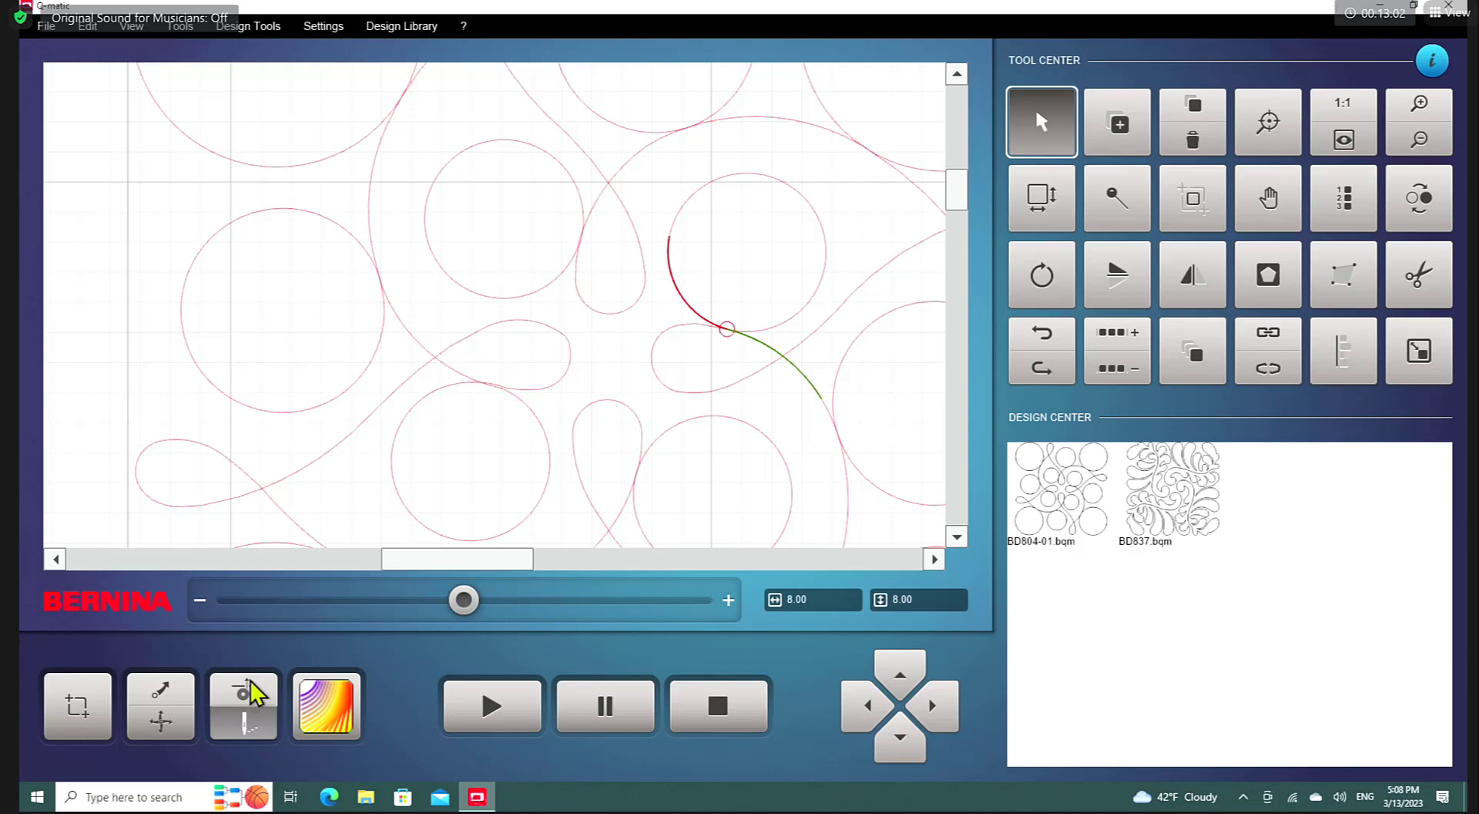
{"action": "left_click", "coordinate": [322, 25]}
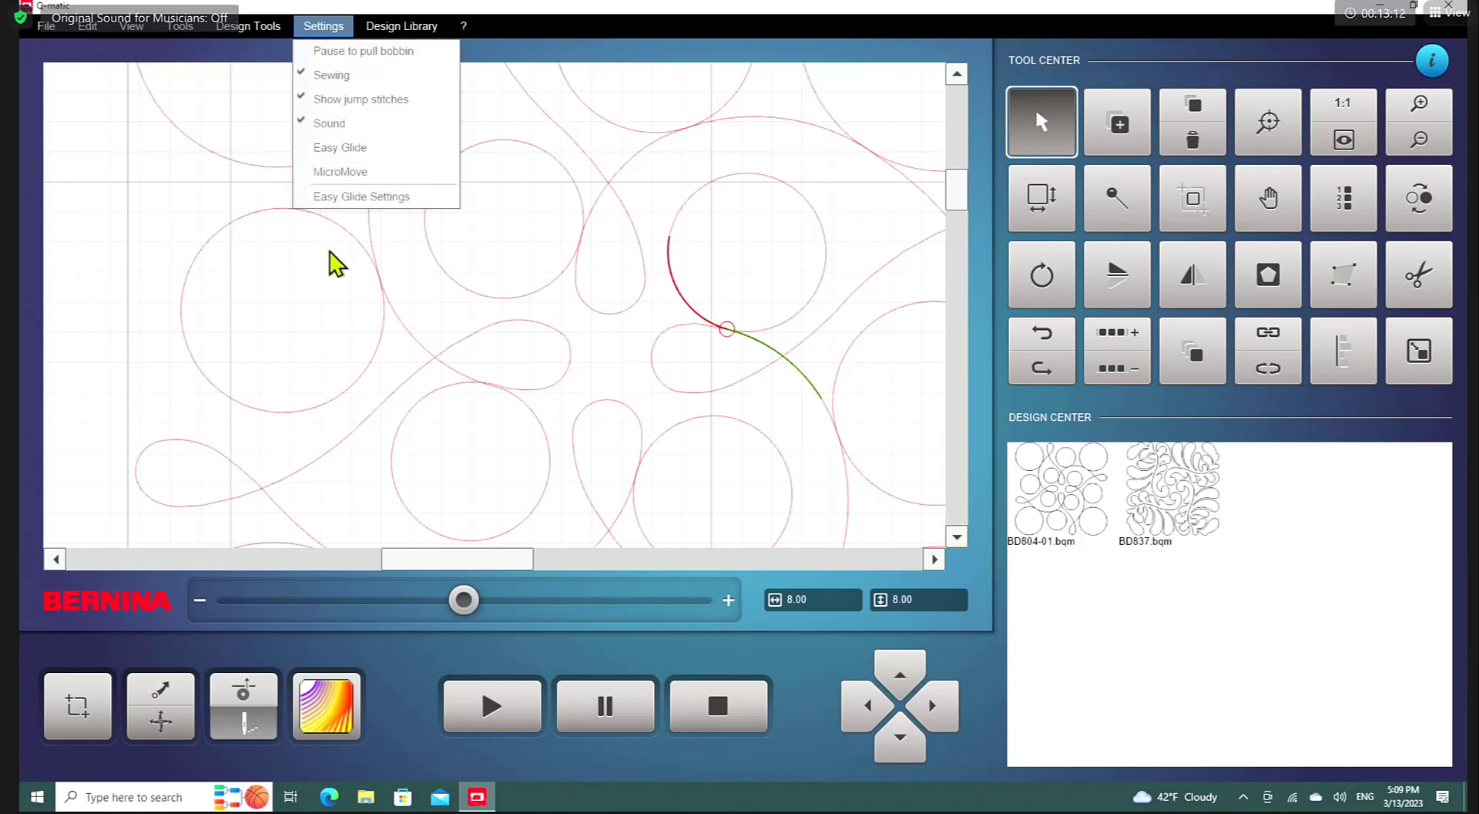
{"action": "left_click", "coordinate": [324, 316]}
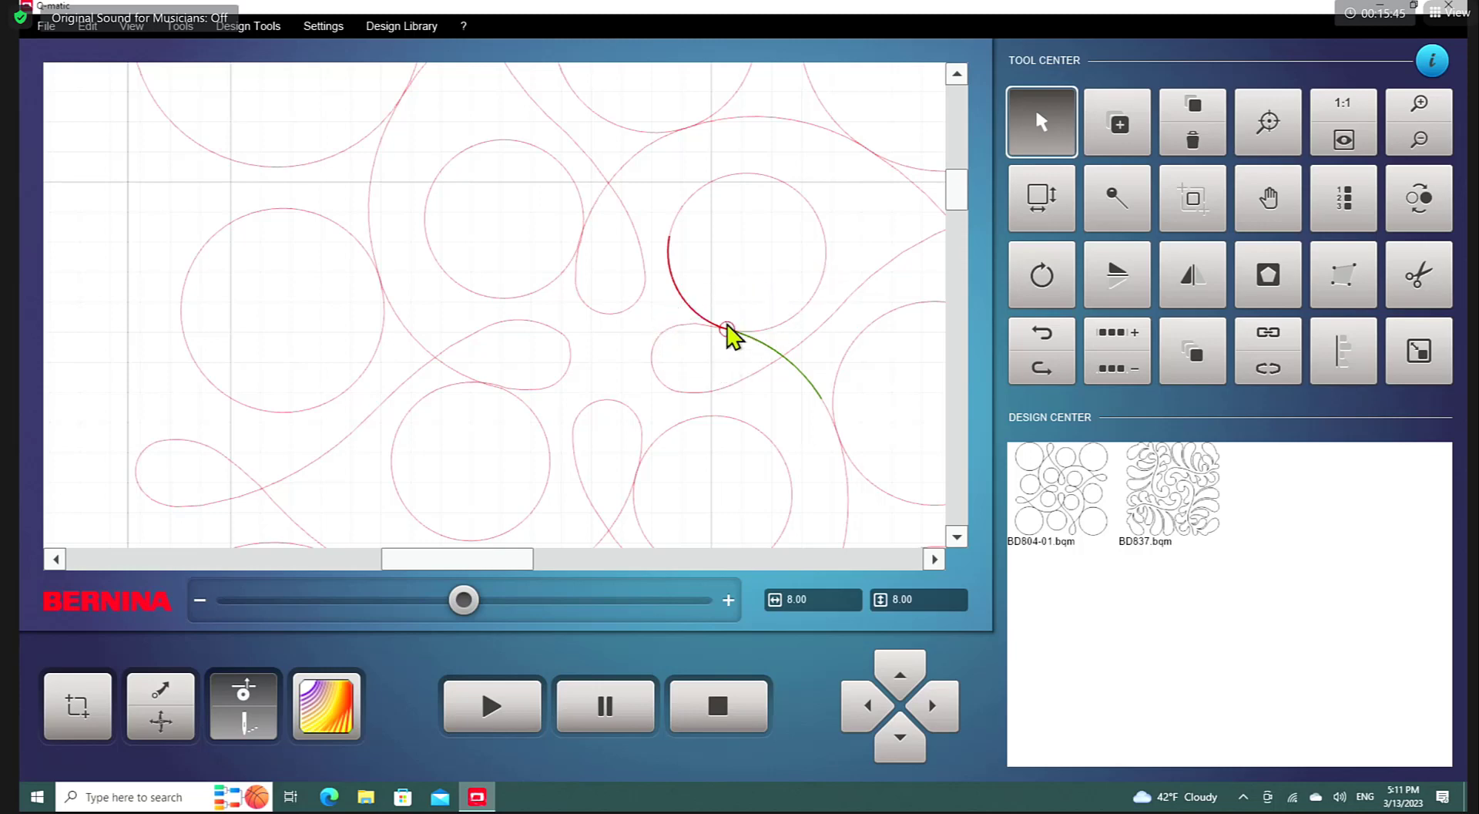
Step: Compare how the circle design's start and end point markers look in reduced and enlarged views
{"action": "scroll", "coordinate": [728, 331], "scroll_direction": "down", "scroll_amount": 6}
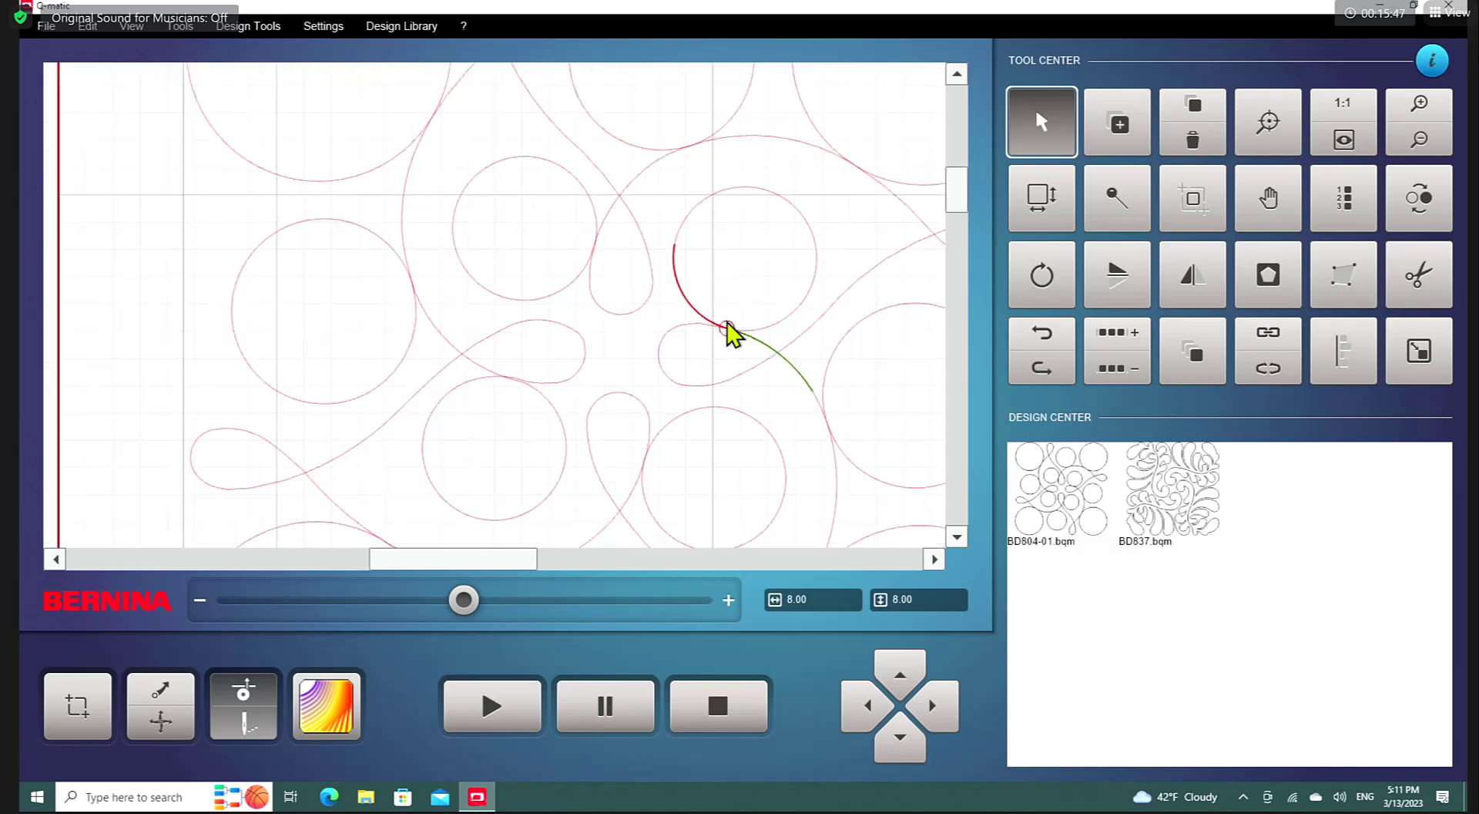
{"action": "scroll", "coordinate": [728, 331], "scroll_direction": "down", "scroll_amount": 2}
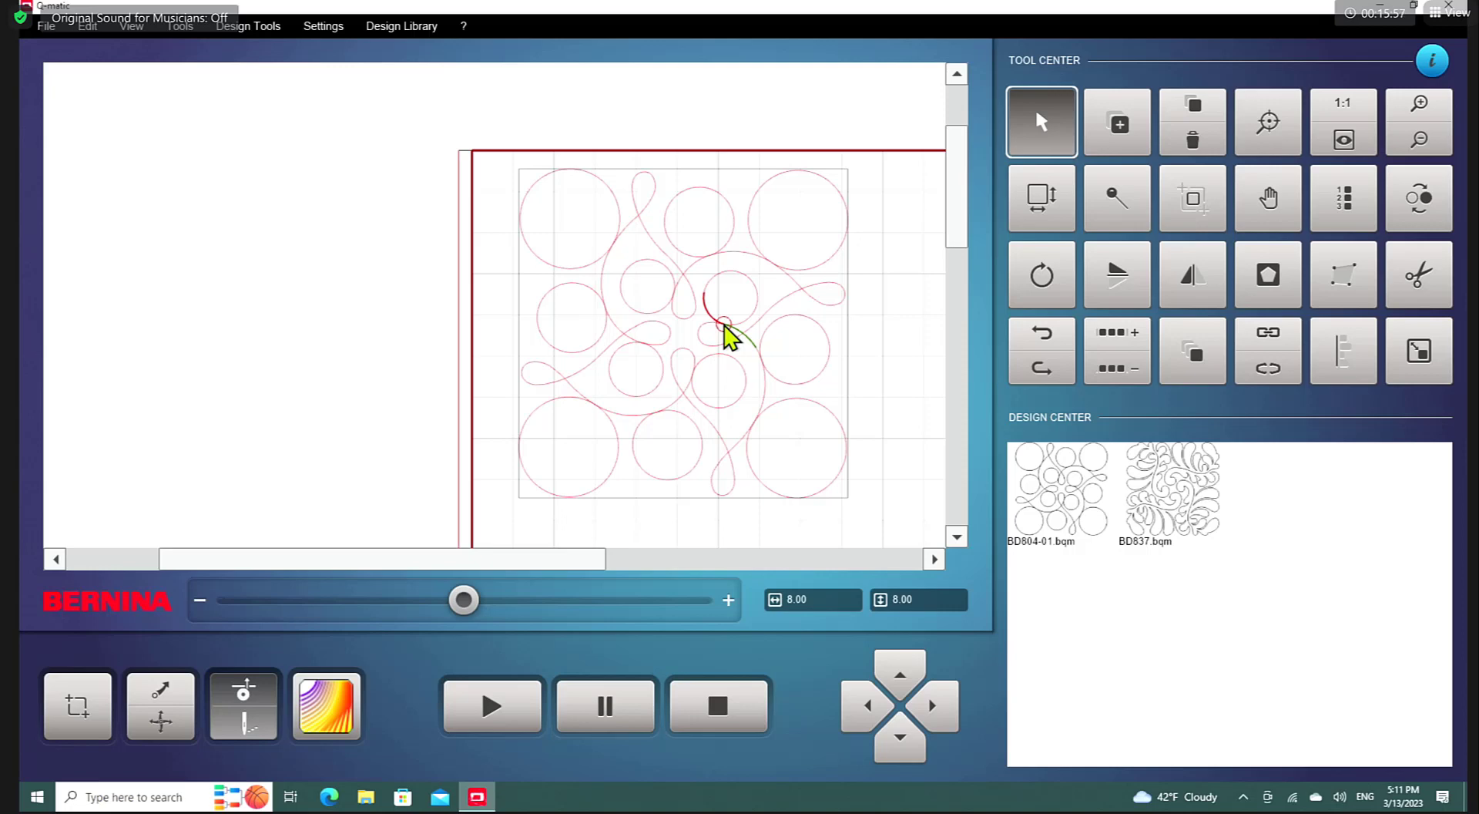
{"action": "scroll", "coordinate": [728, 336], "scroll_direction": "up", "scroll_amount": 3}
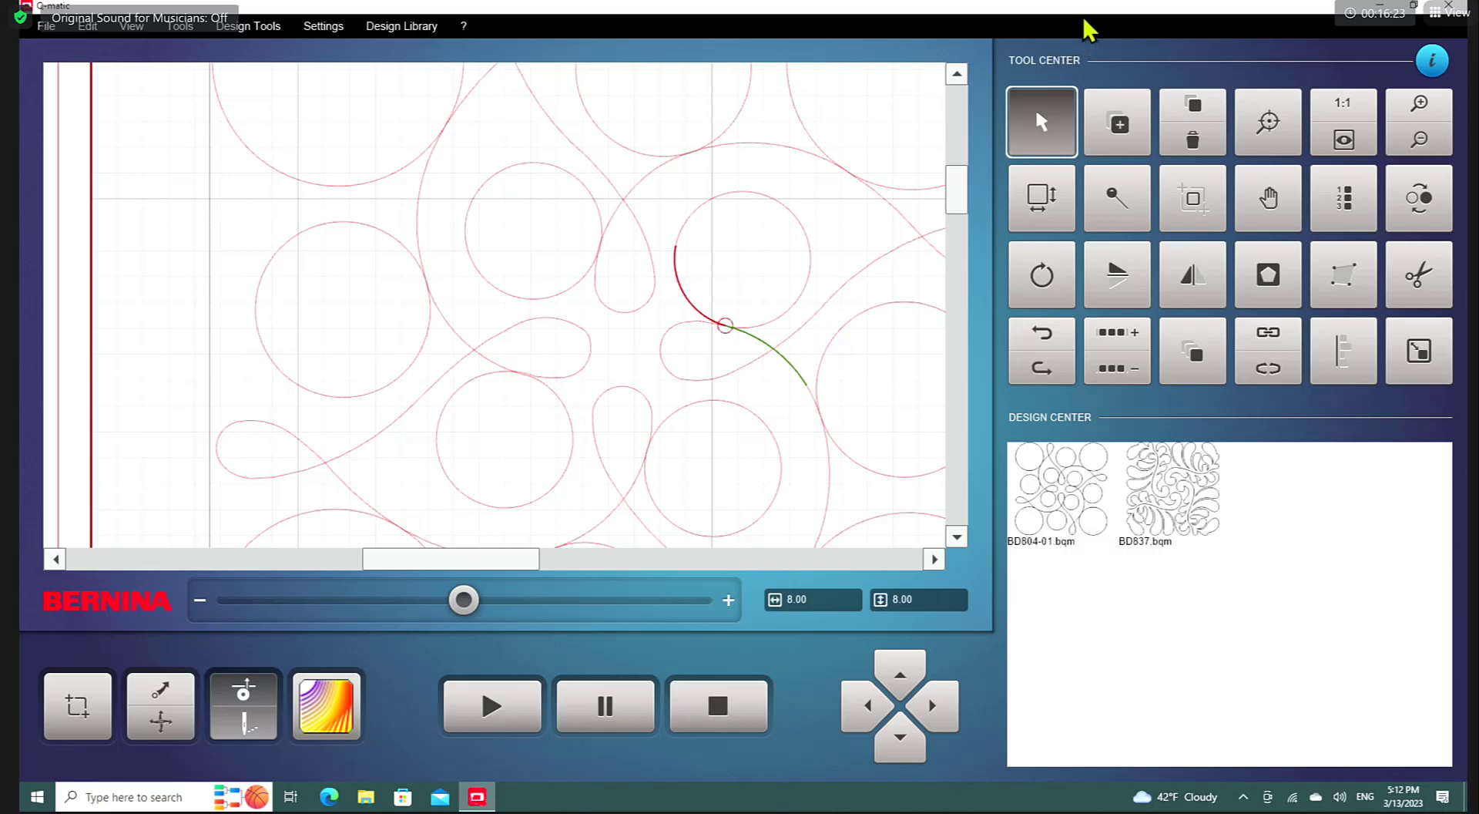
Step: Add Celtic Knot.bqm from the Design Pool to the Design Center and place it in the workspace
{"action": "left_click", "coordinate": [1117, 127]}
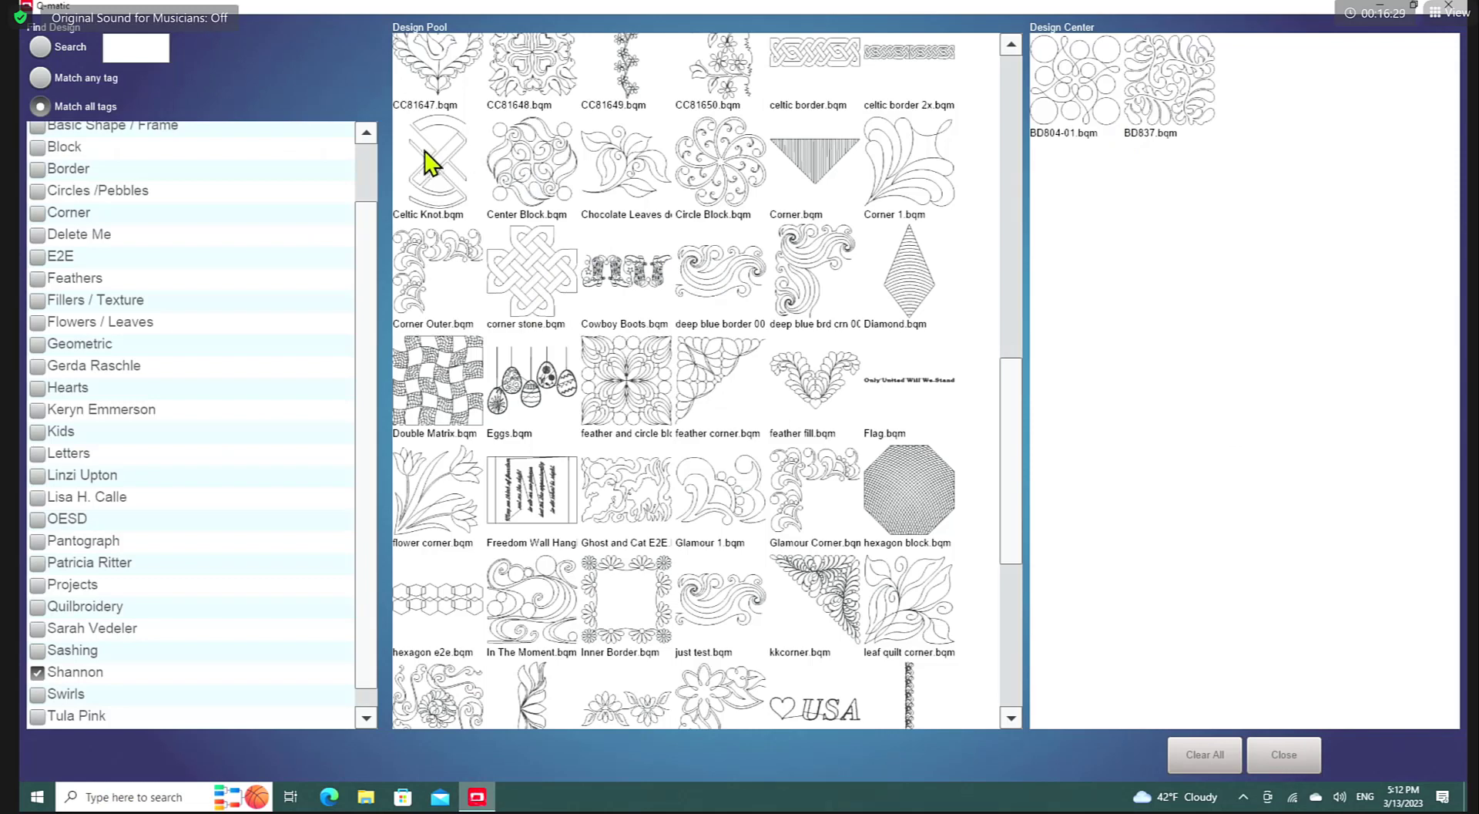
{"action": "double_click", "coordinate": [435, 168]}
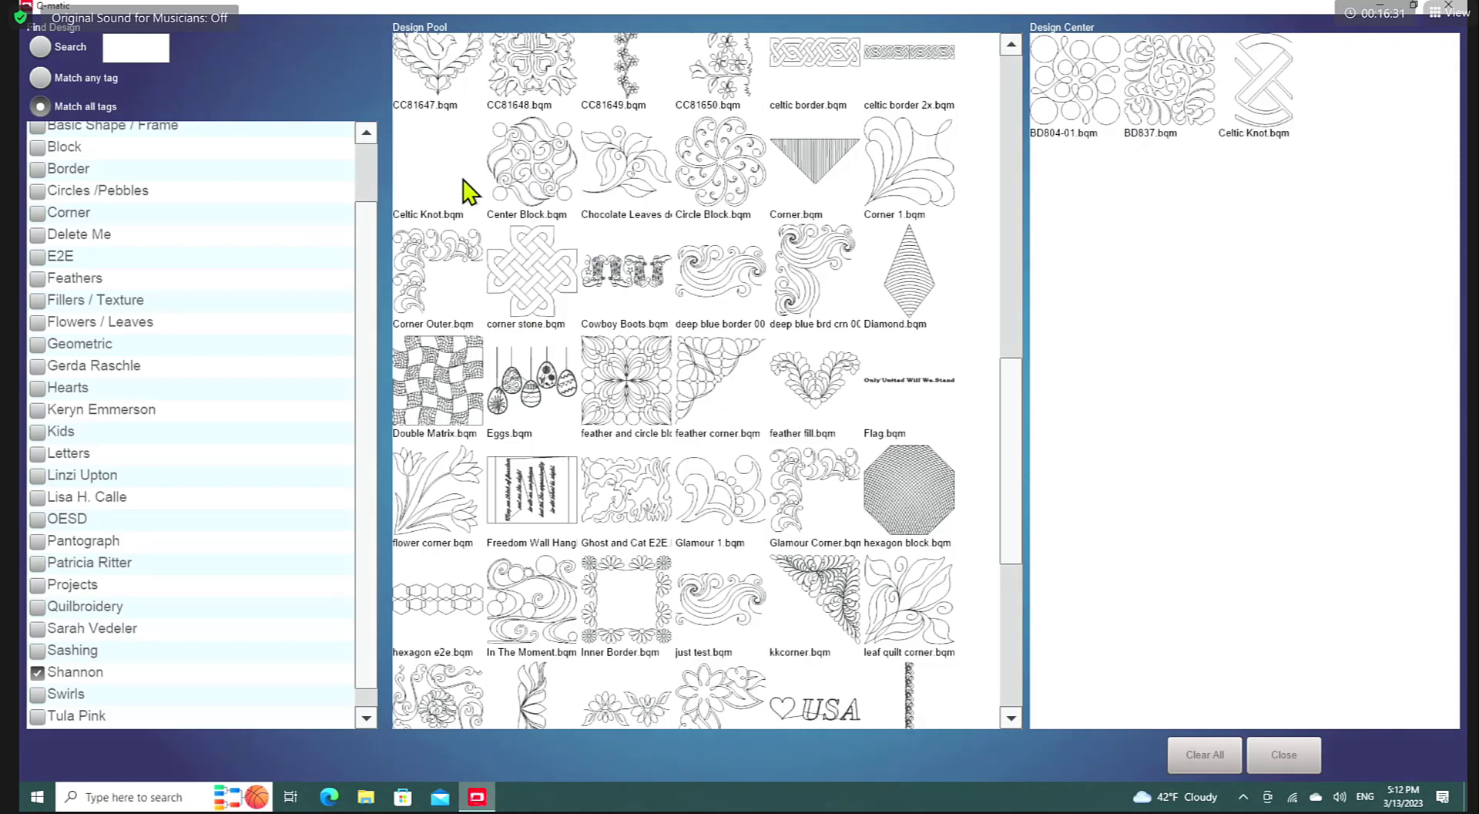
{"action": "left_click", "coordinate": [1299, 754]}
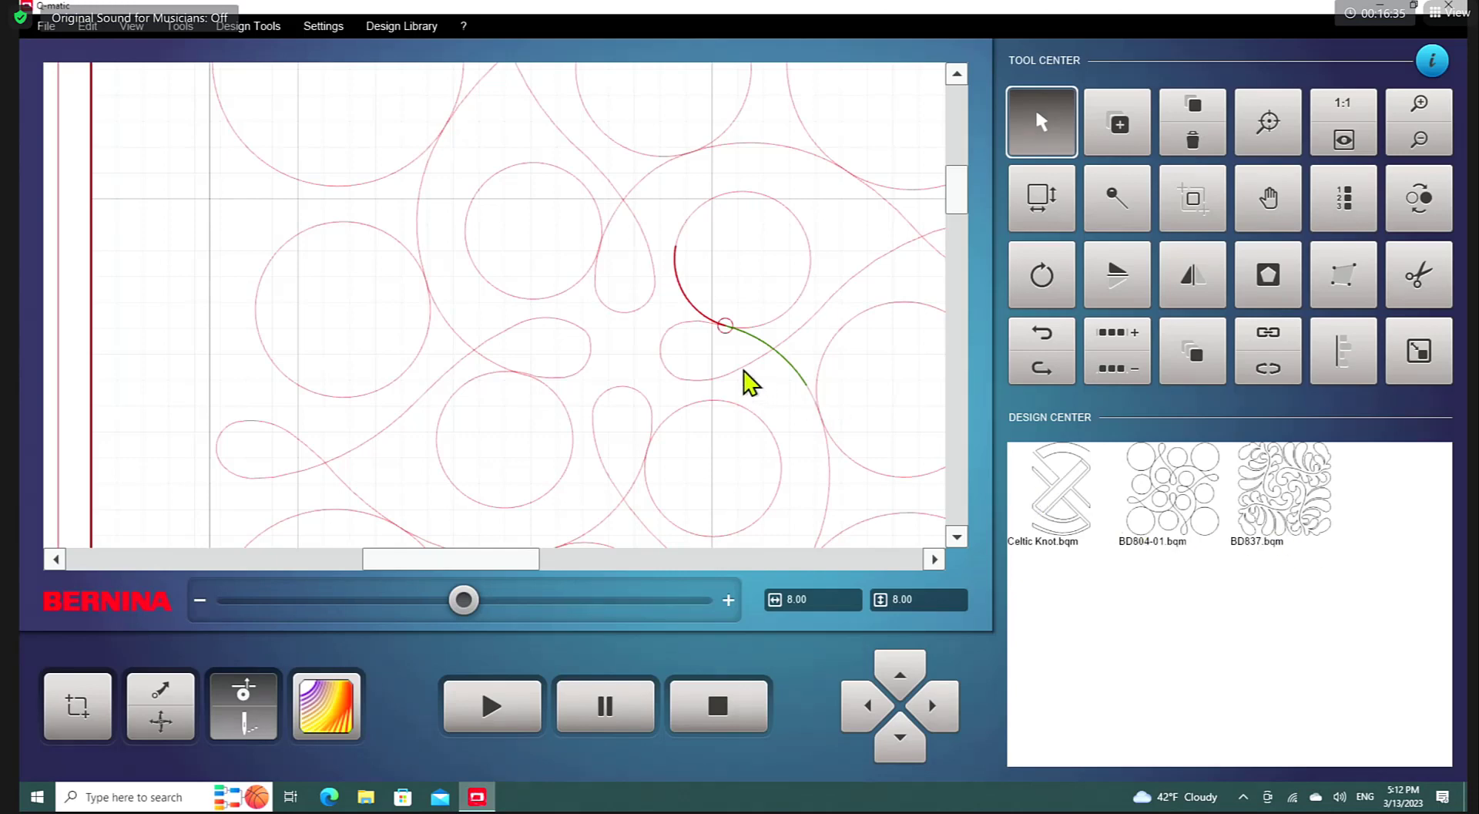
{"action": "scroll", "coordinate": [751, 382], "scroll_direction": "down", "scroll_amount": 5}
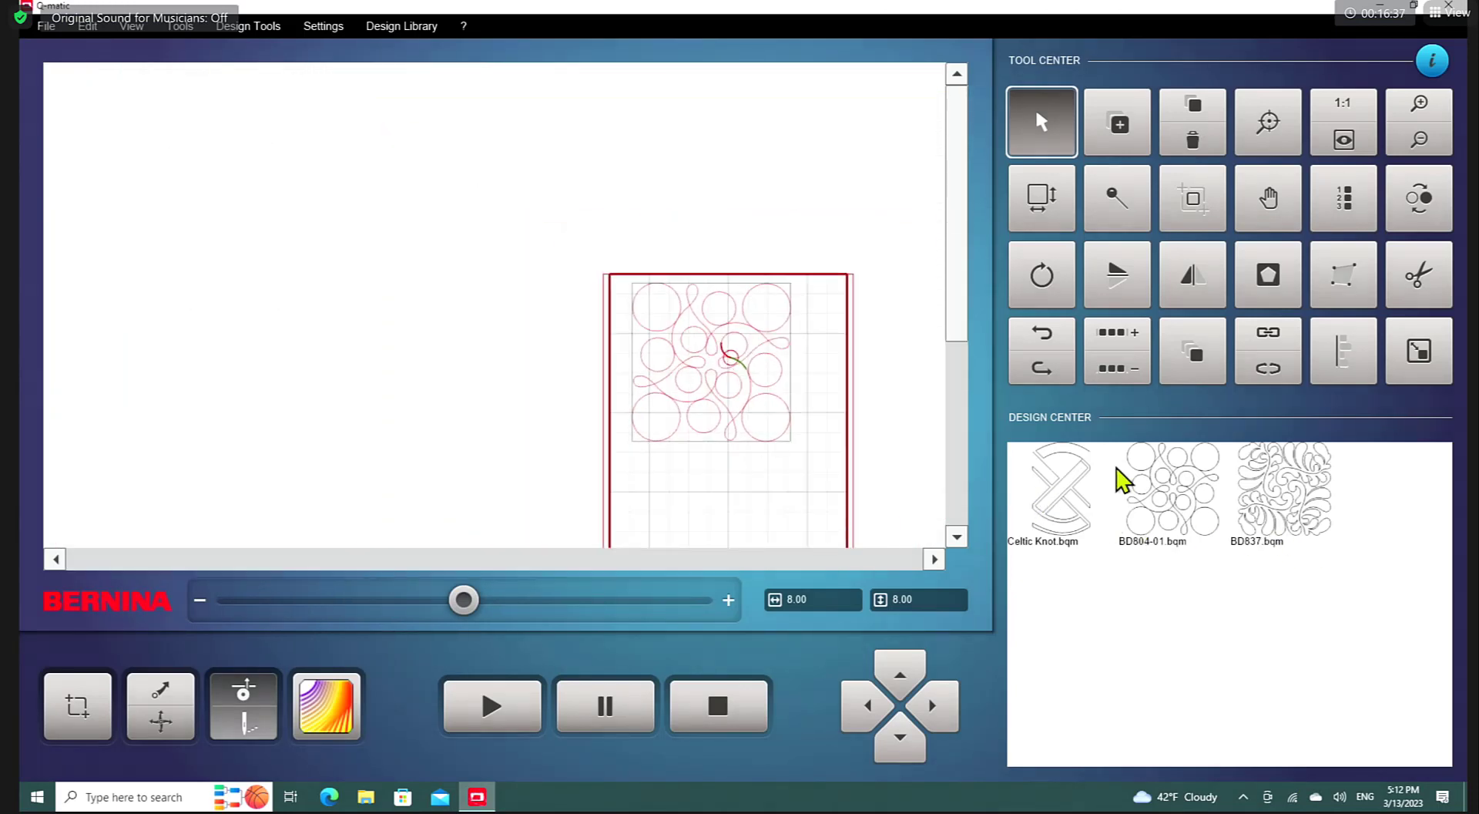
{"action": "left_click", "coordinate": [1073, 511]}
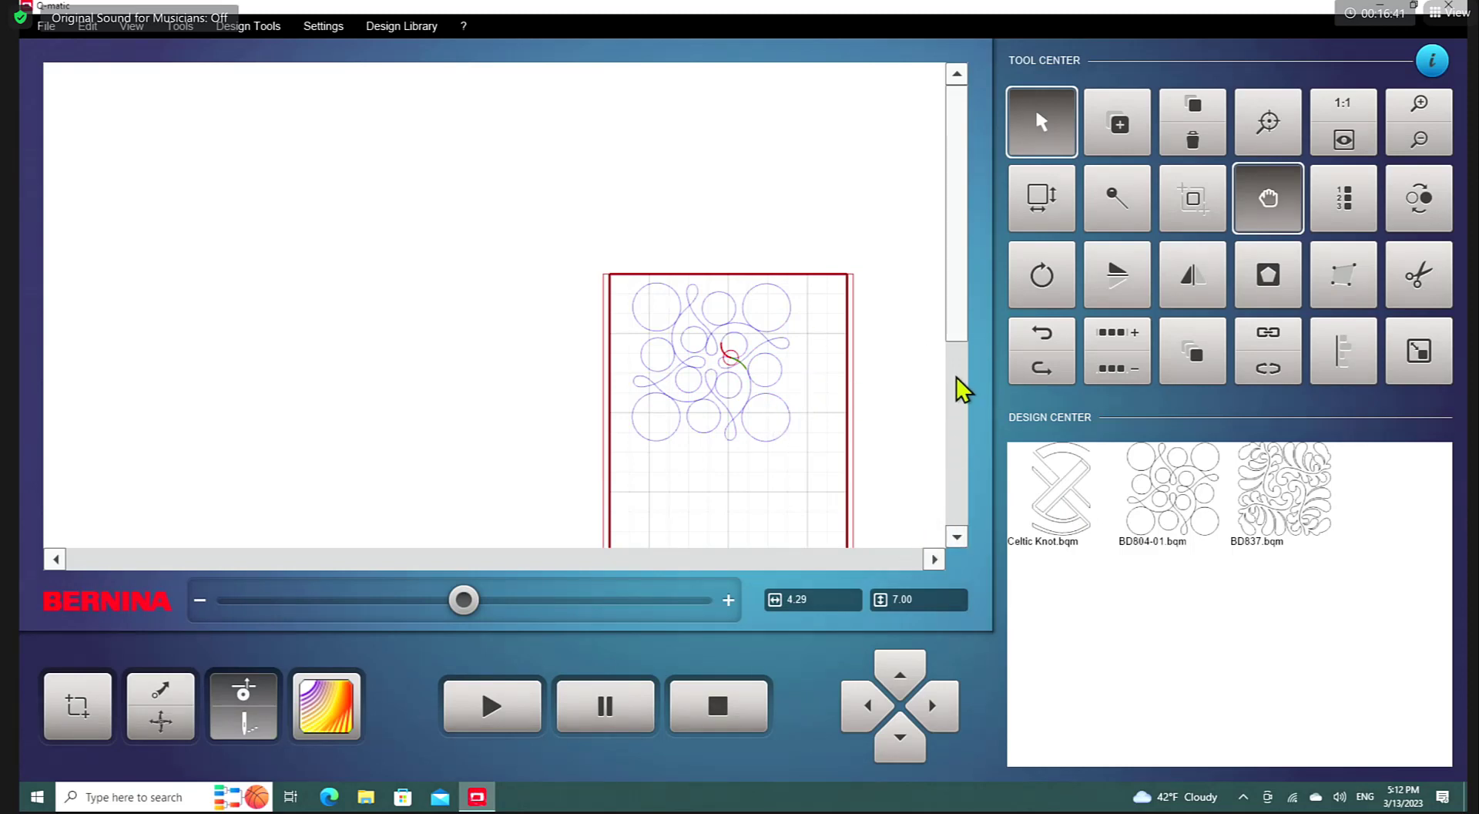
Step: Fit the whole quilt in view and examine the Celtic Knot design's separate start and end point markers
{"action": "left_click", "coordinate": [1348, 145]}
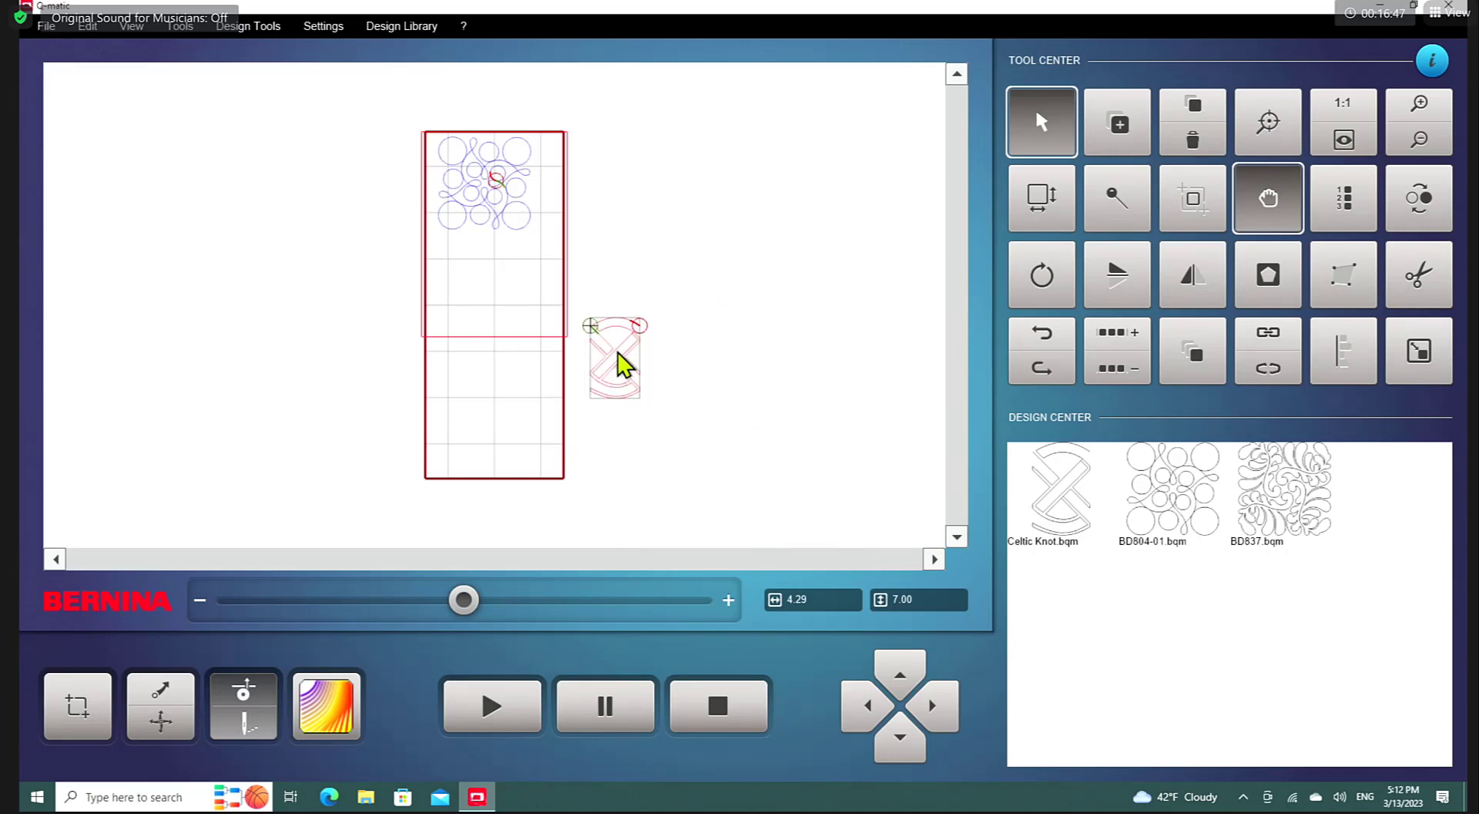
{"action": "scroll", "coordinate": [622, 362], "scroll_direction": "up", "scroll_amount": 5}
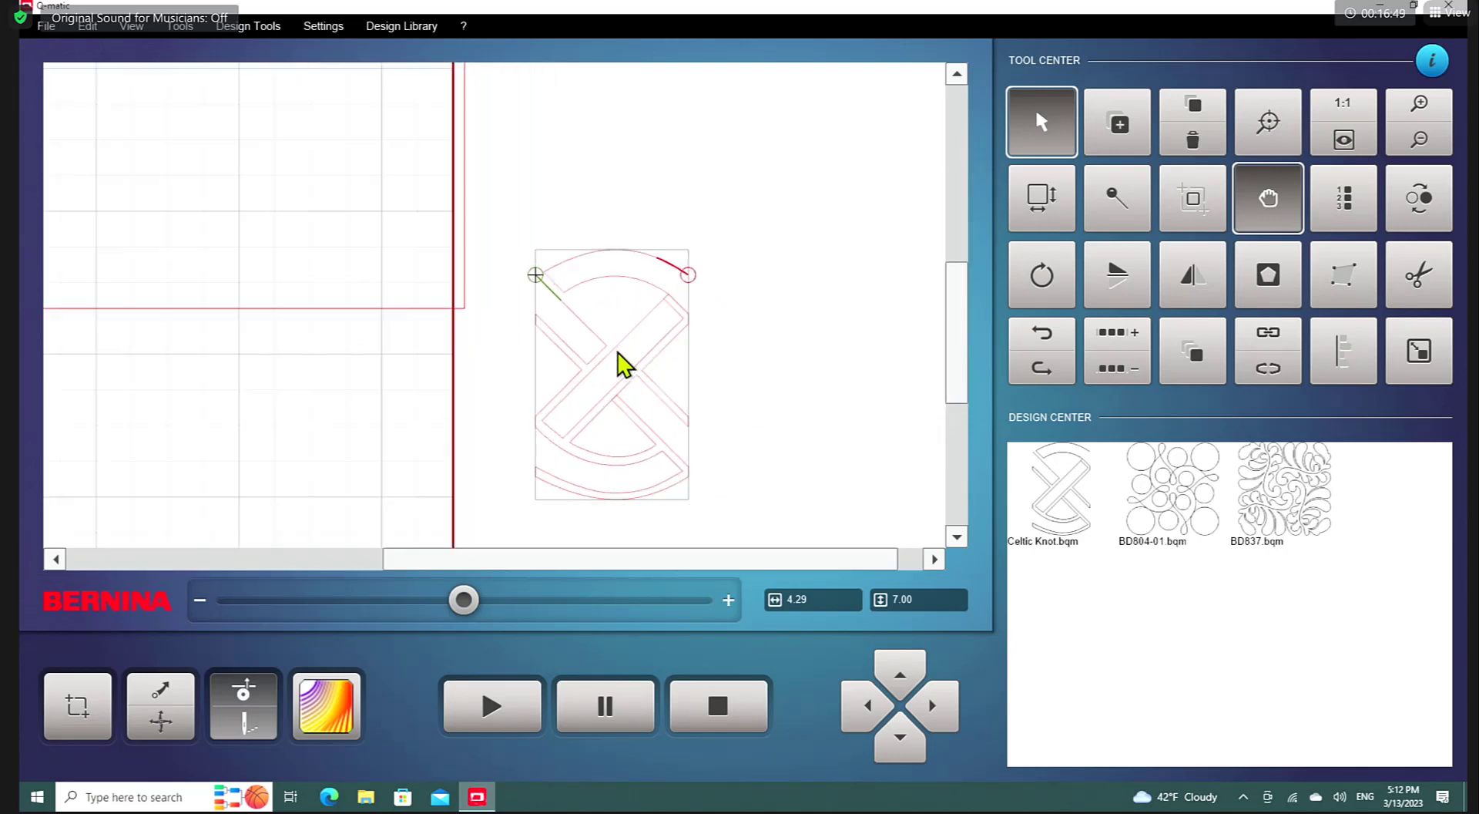
{"action": "scroll", "coordinate": [623, 362], "scroll_direction": "up", "scroll_amount": 2}
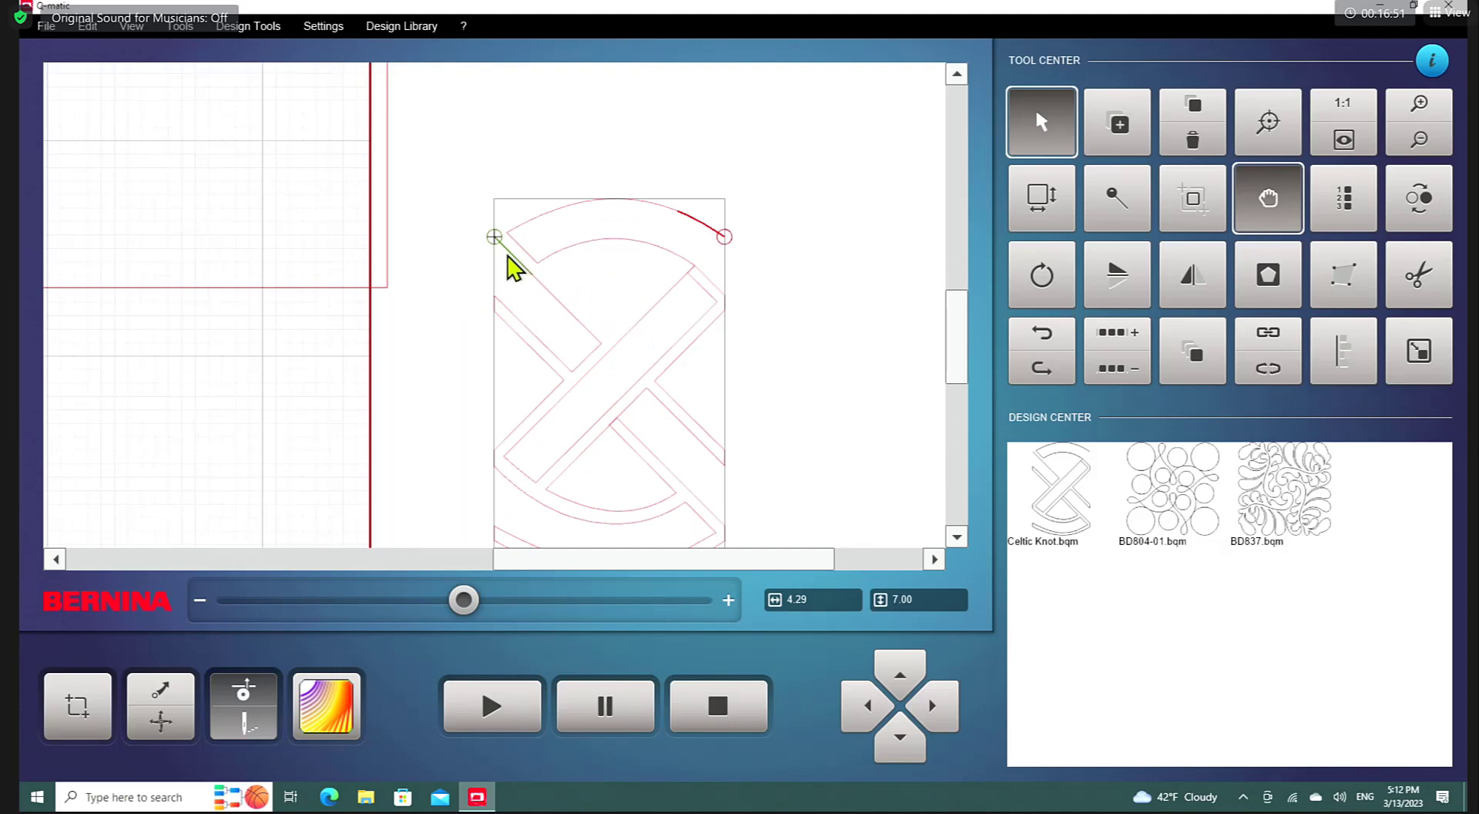
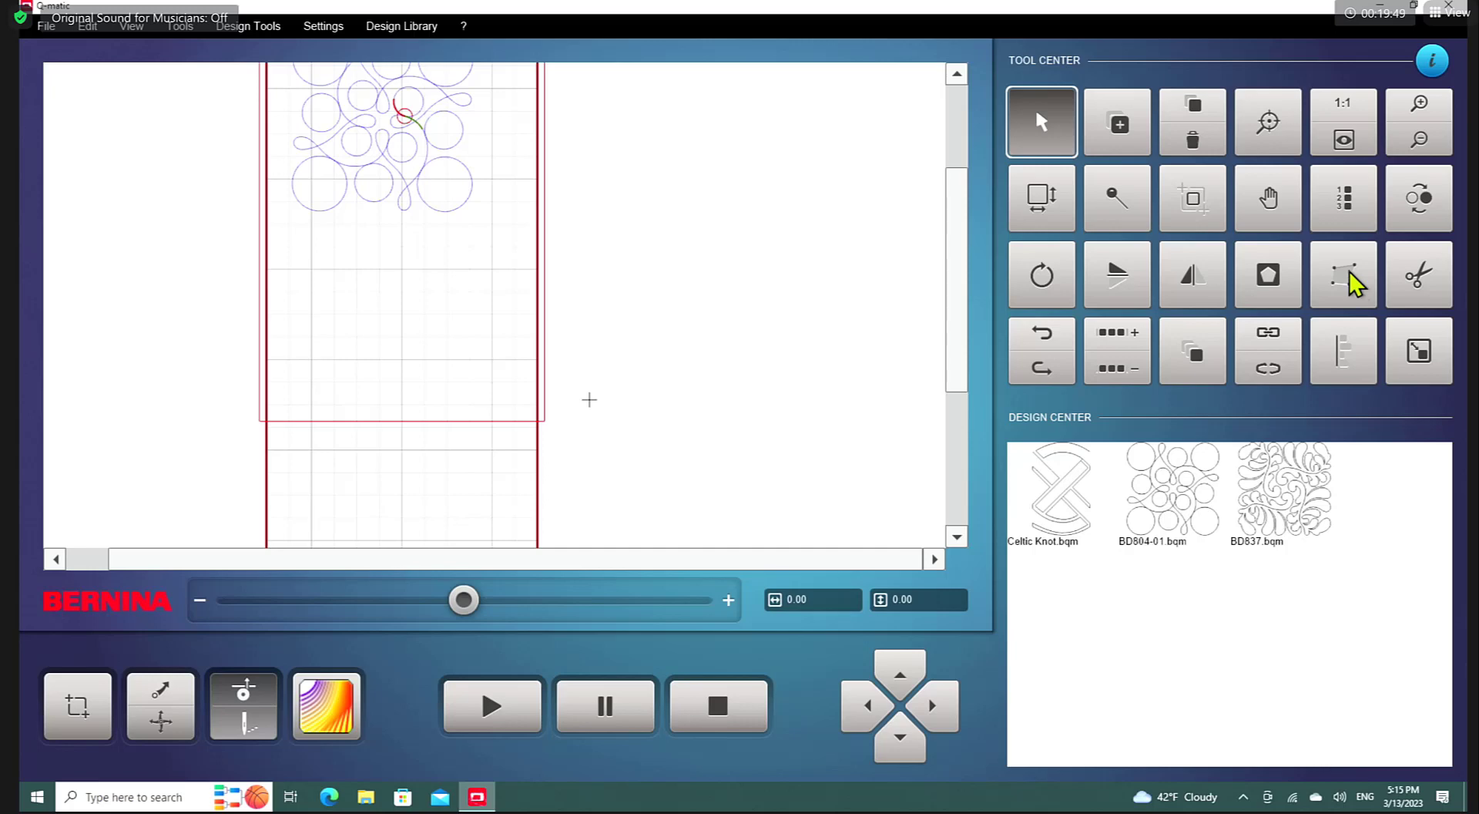
Step: Review the sewing sequence, queue and tie-on/tie-off options, and dismiss them
{"action": "left_click", "coordinate": [1349, 276]}
{"action": "left_click", "coordinate": [476, 200]}
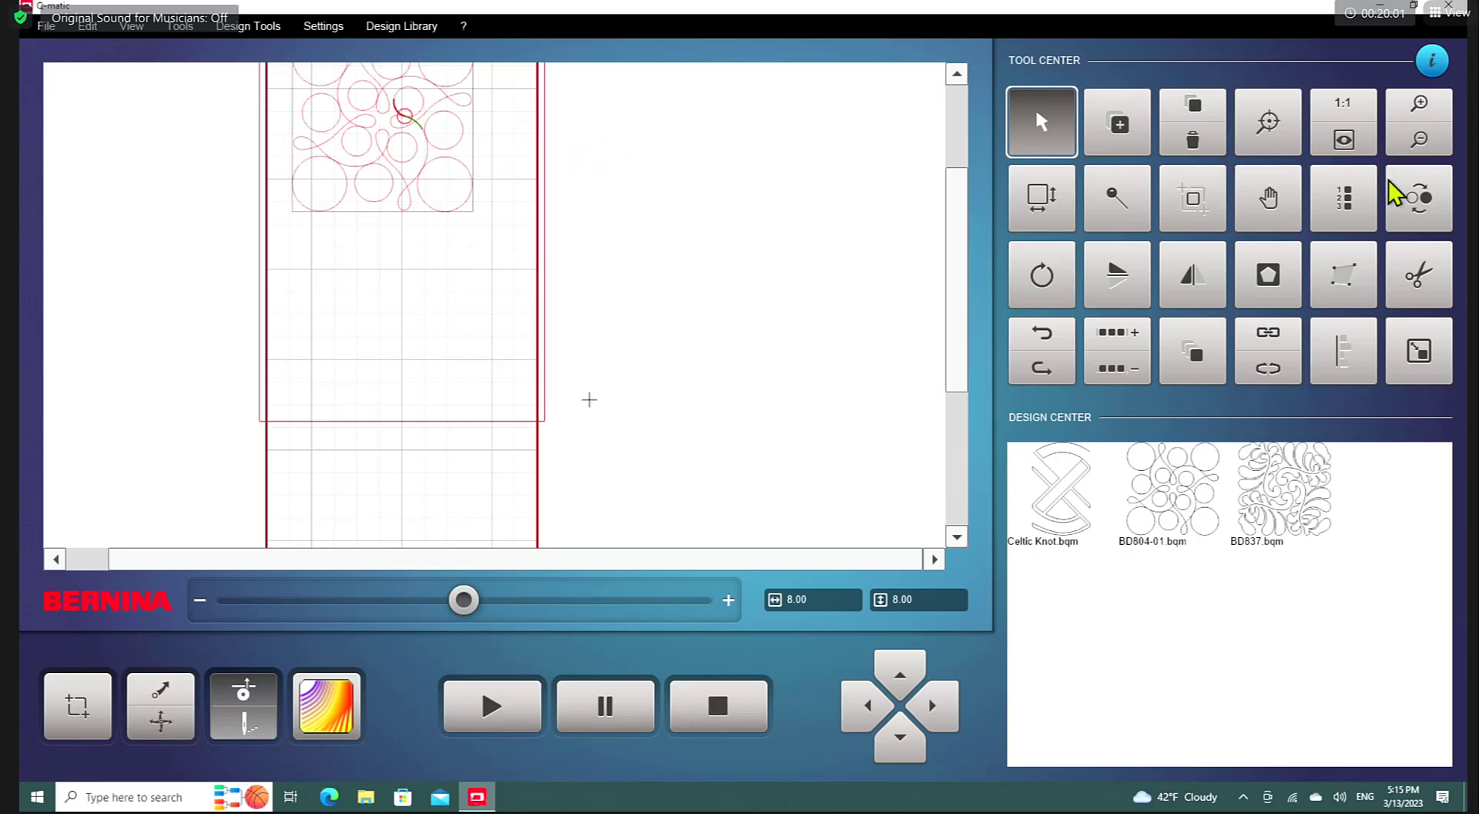
{"action": "left_click", "coordinate": [1344, 202]}
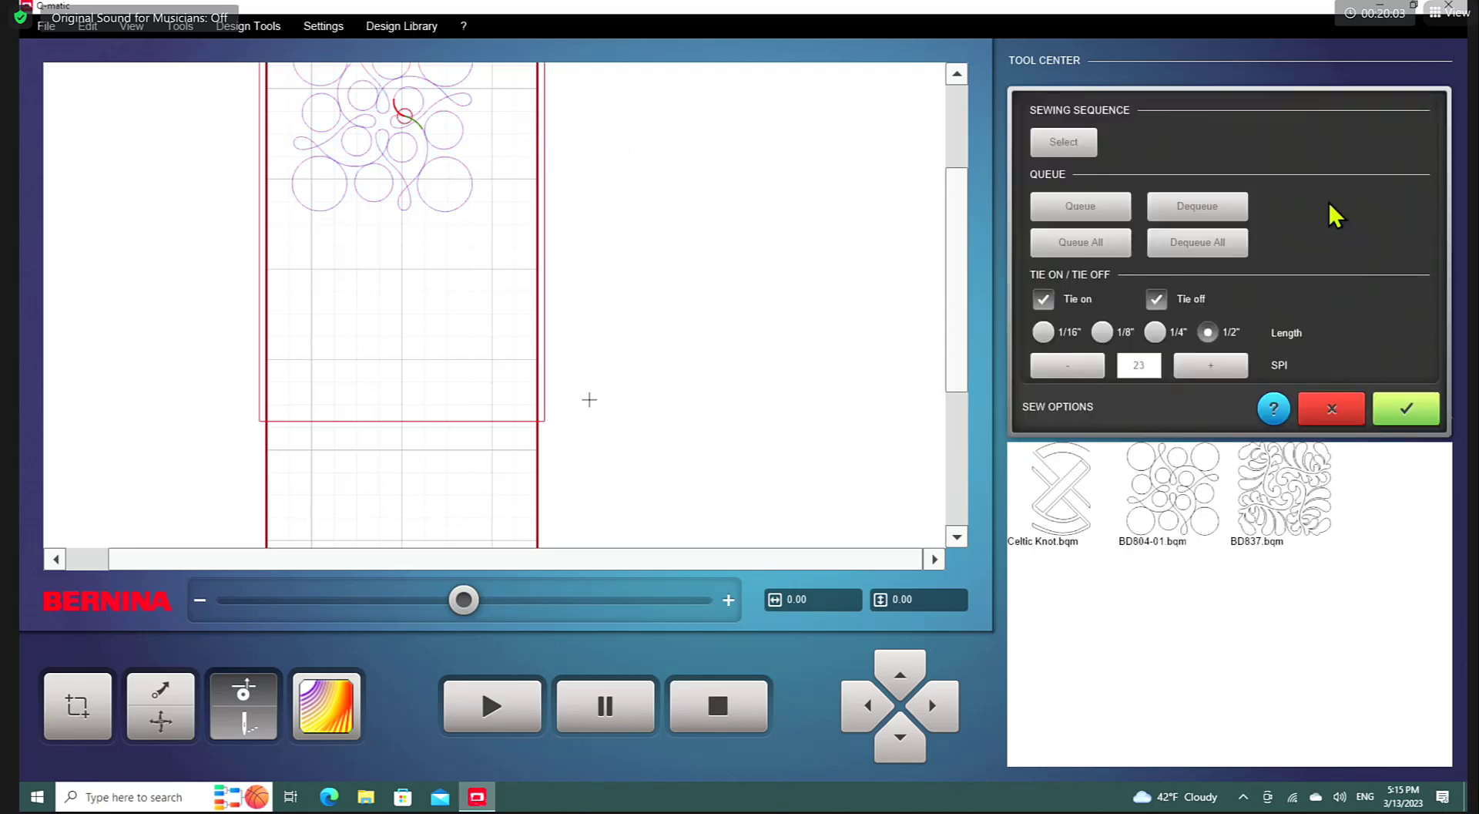
{"action": "left_click", "coordinate": [1338, 417]}
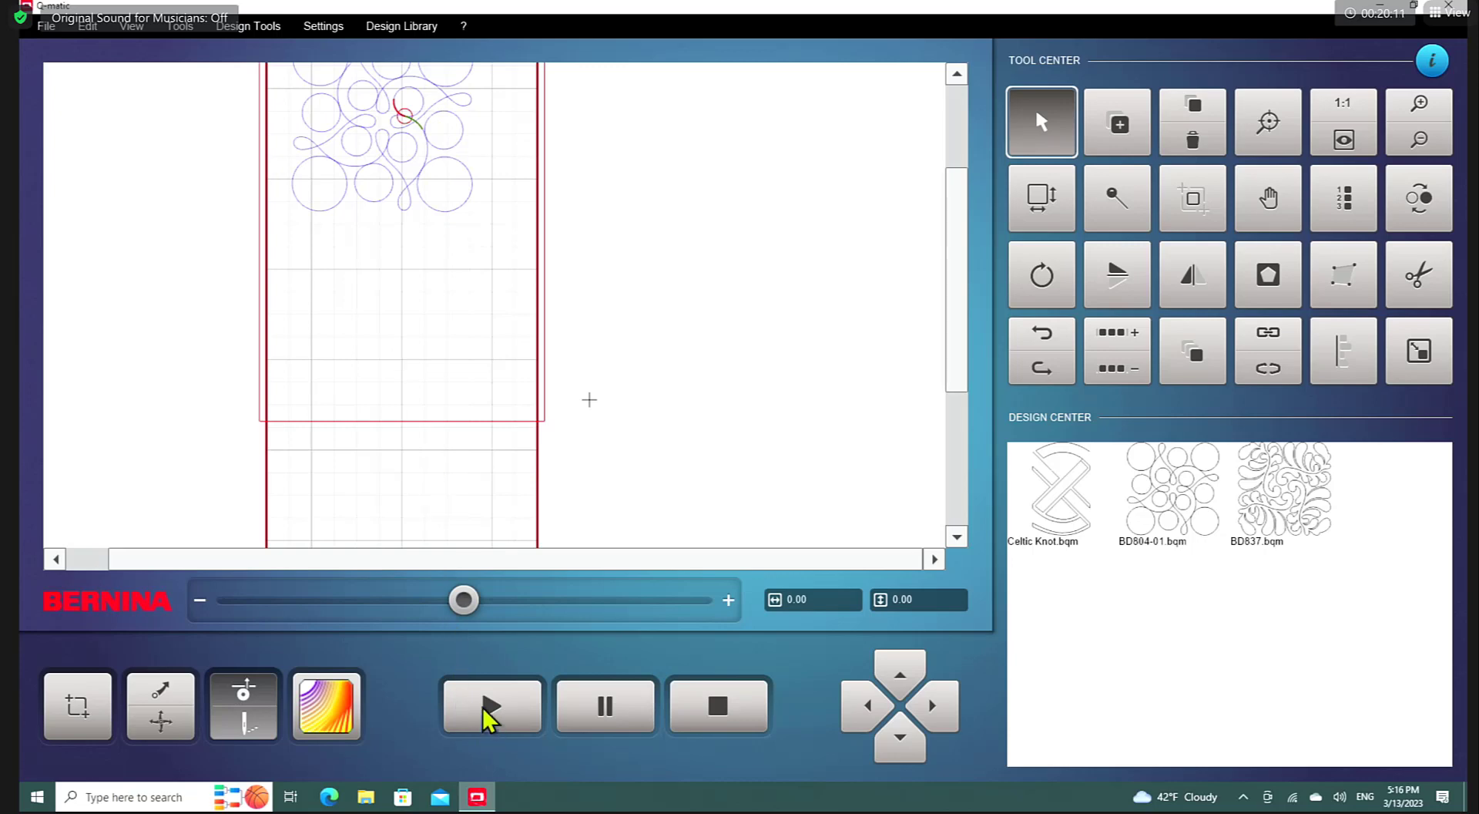
Step: Select the circle design and draw a closed five-sided boundary just below it, using on-screen Multiple Point placement with Morph to Fit
{"action": "left_click", "coordinate": [456, 160]}
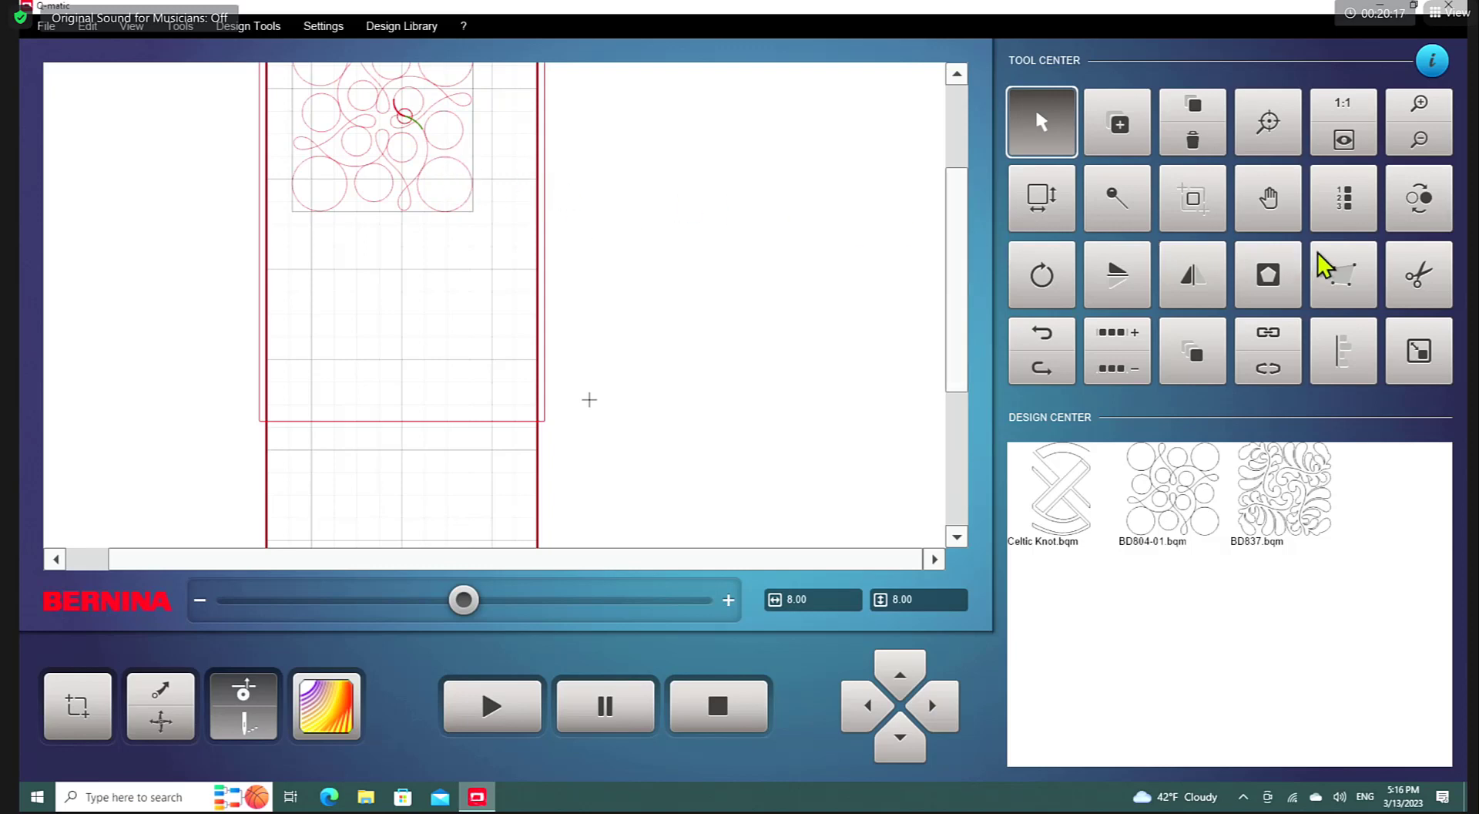
{"action": "left_click", "coordinate": [1350, 271]}
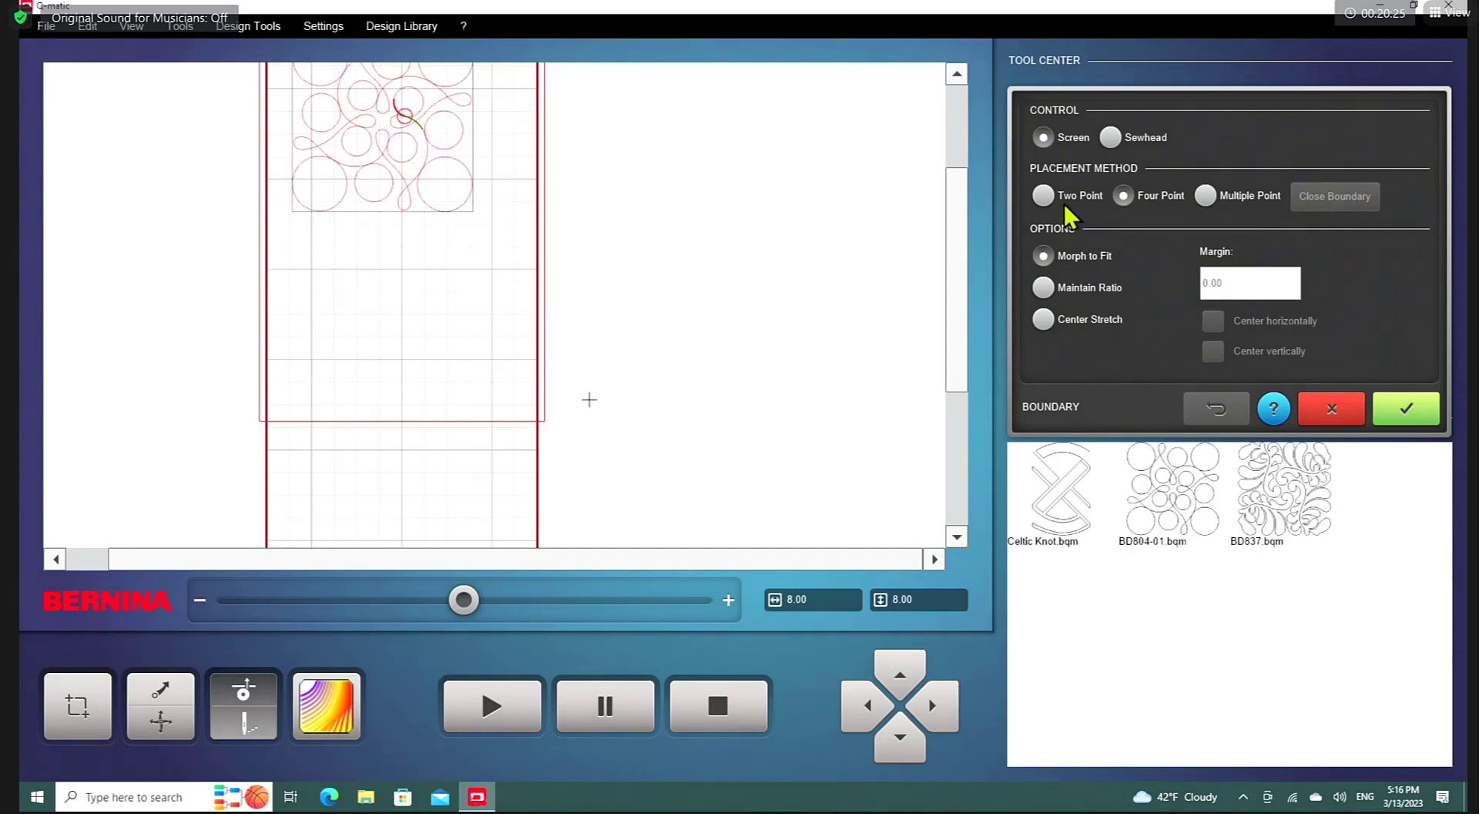
{"action": "left_click", "coordinate": [1203, 188]}
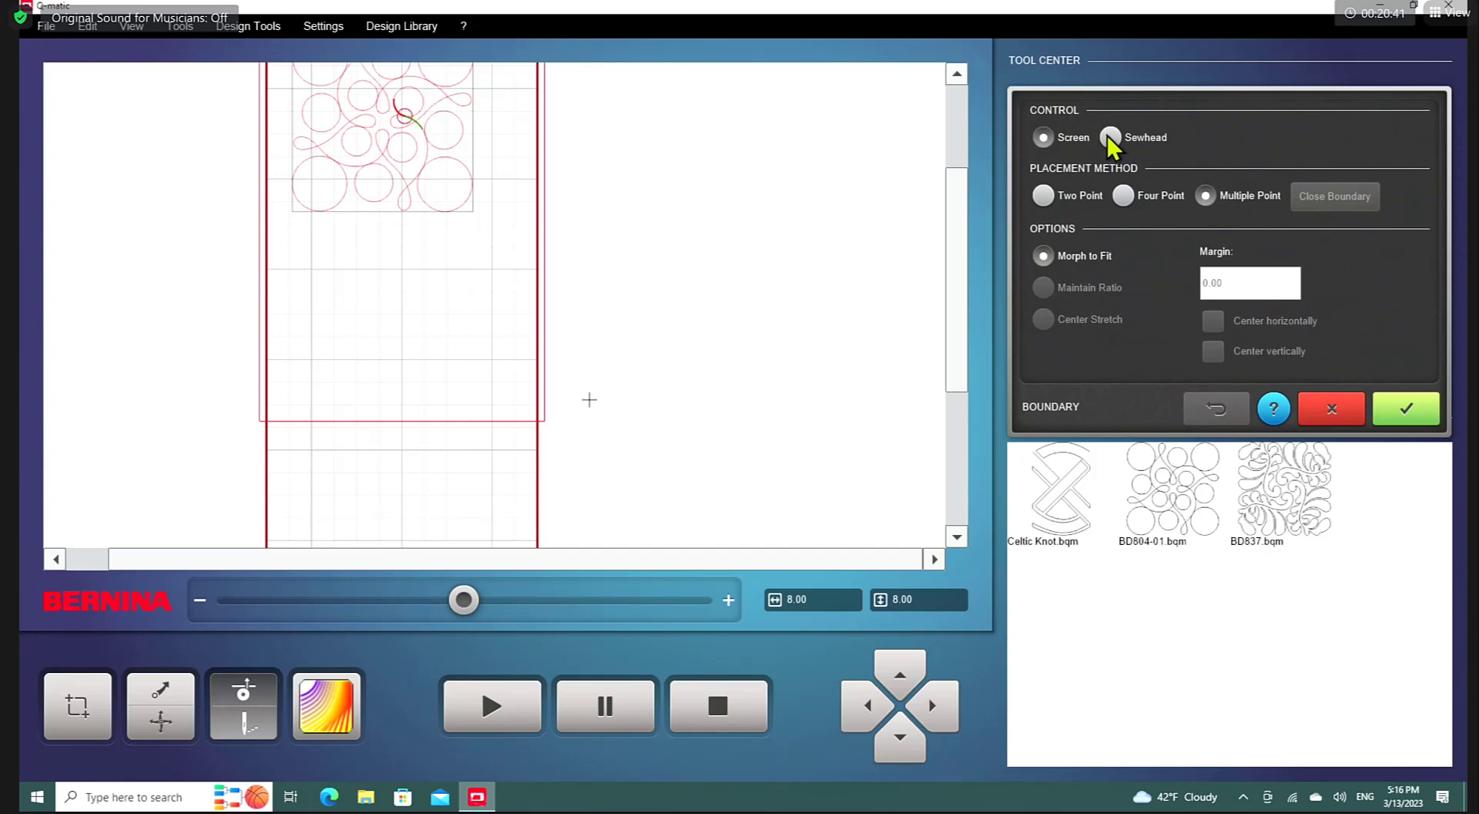
{"action": "left_click", "coordinate": [323, 231]}
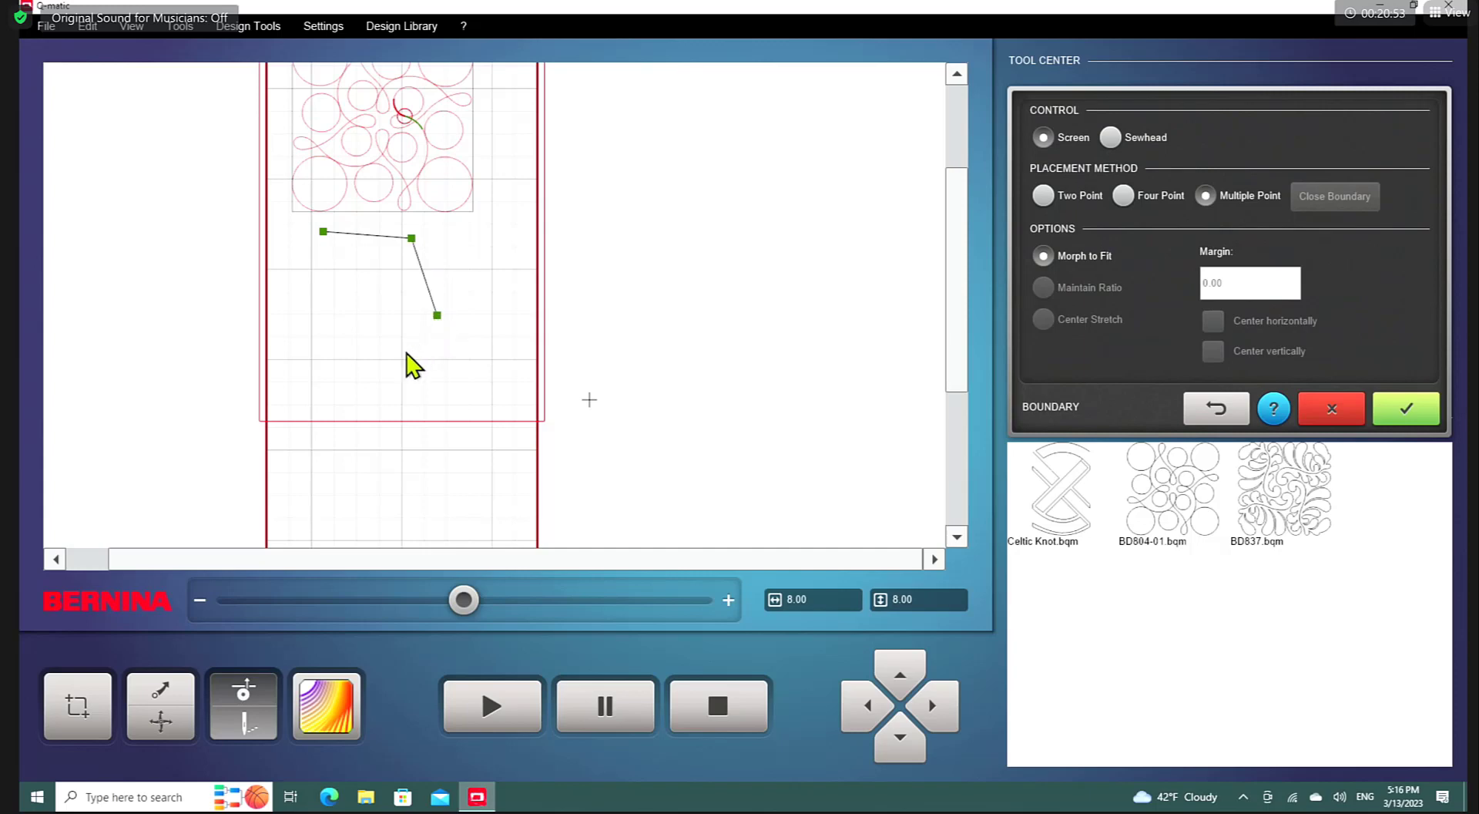
{"action": "left_click", "coordinate": [383, 369]}
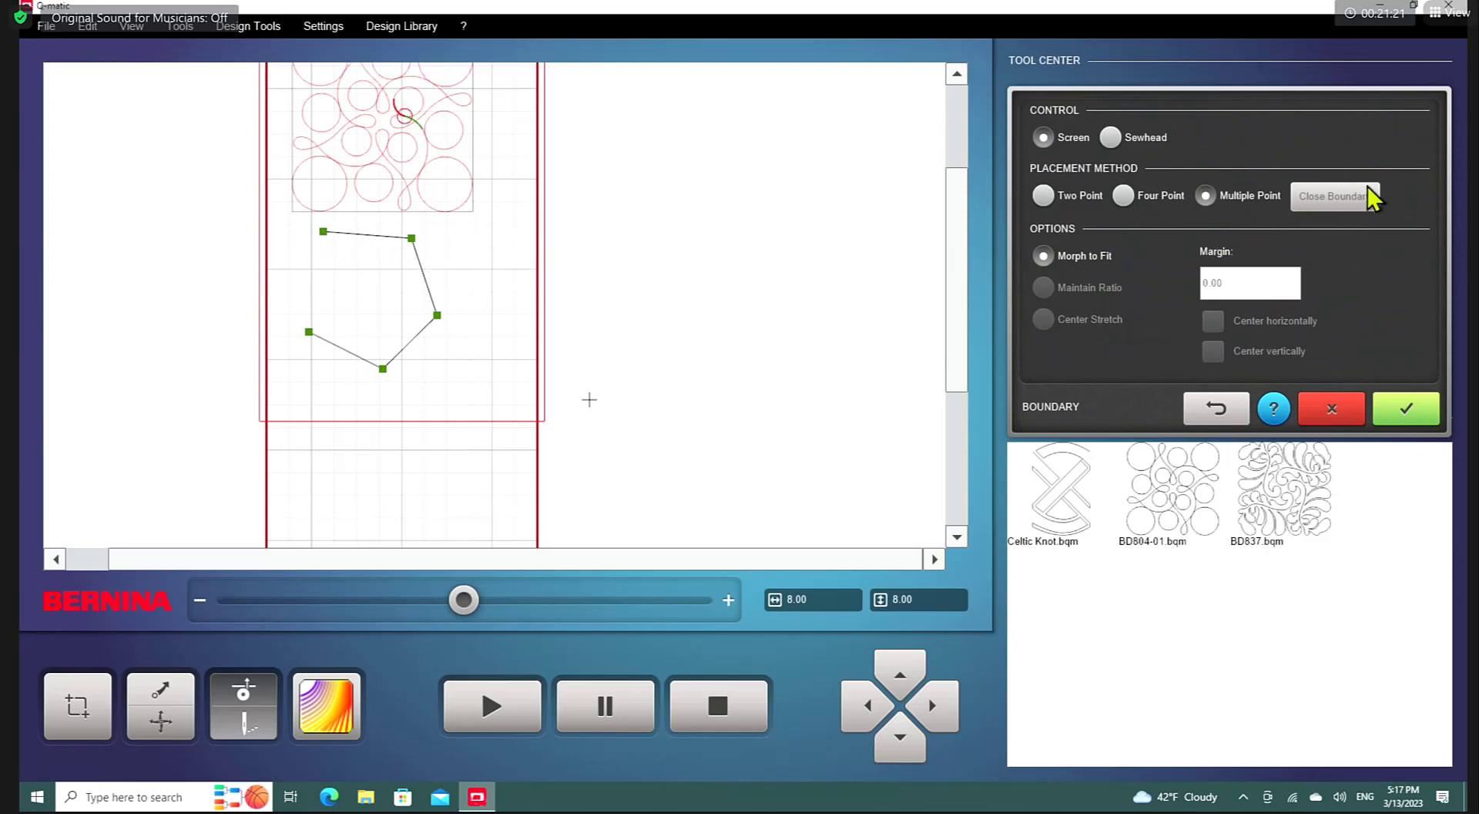
{"action": "left_click", "coordinate": [1341, 198]}
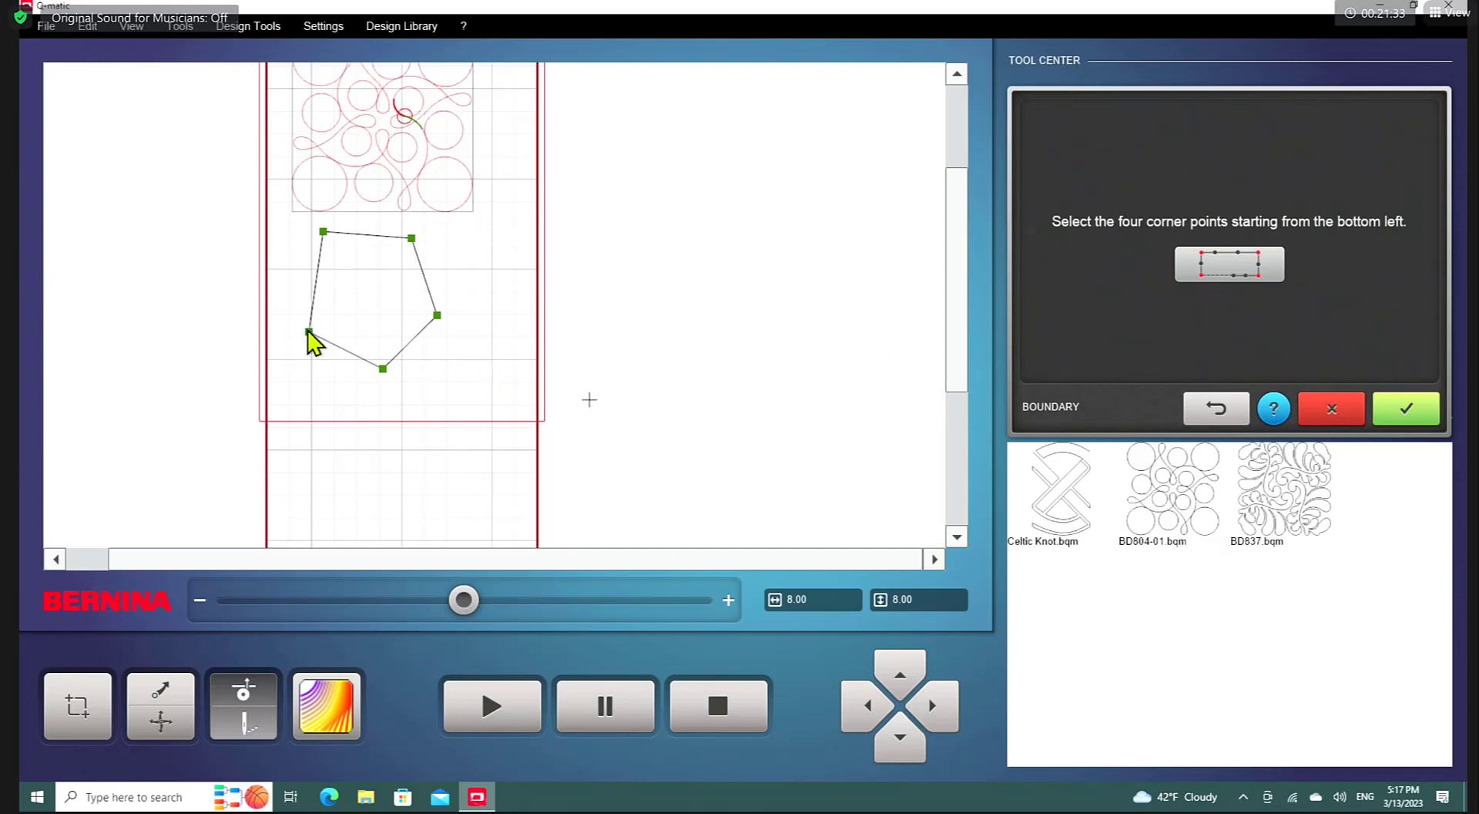
Step: Morph the circle design into the five-sided boundary, using every boundary point except the upper-right one as its four corners
{"action": "left_click", "coordinate": [382, 369]}
{"action": "left_click", "coordinate": [323, 232]}
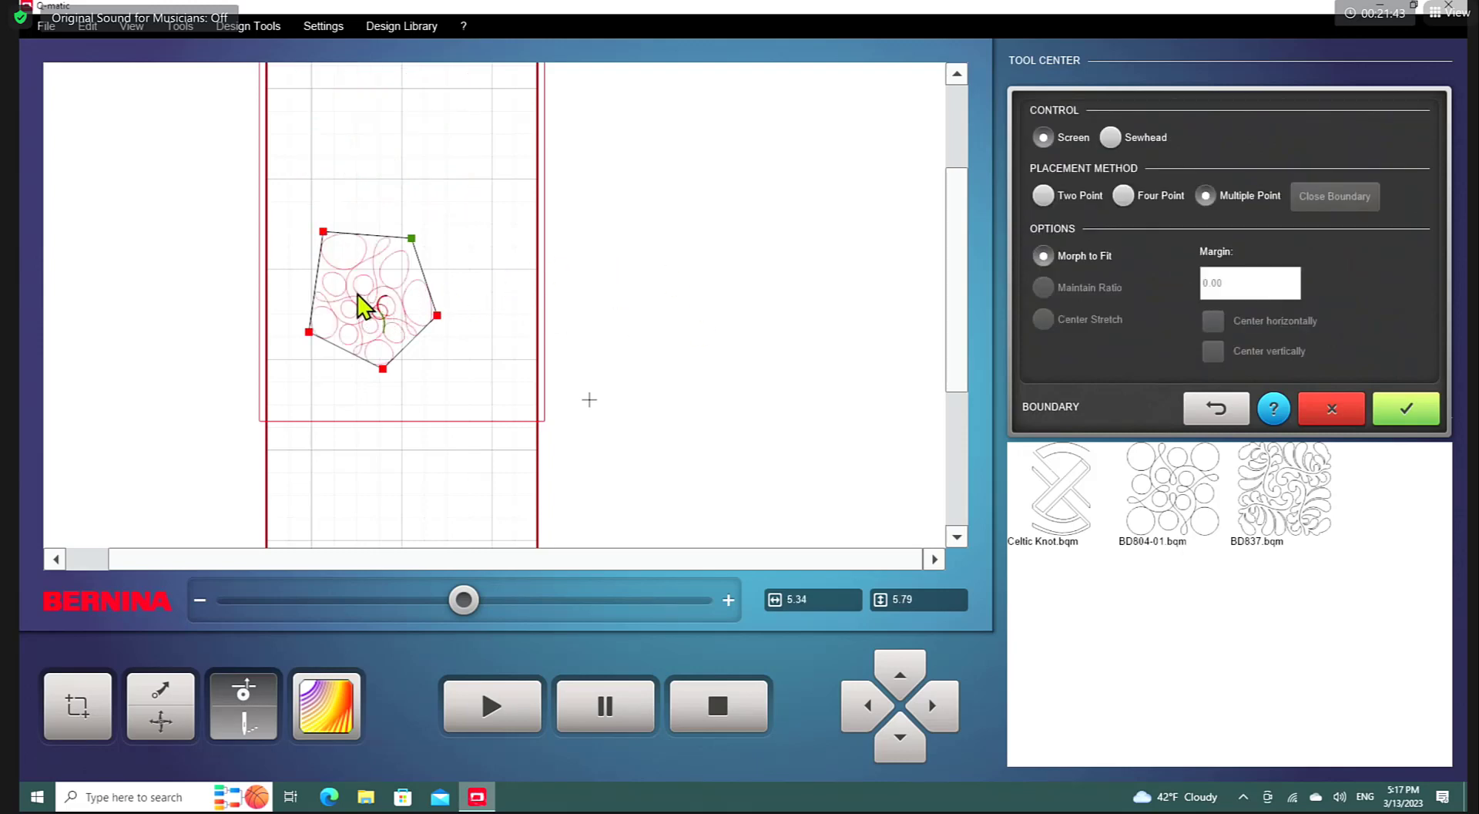
{"action": "scroll", "coordinate": [357, 308], "scroll_direction": "up", "scroll_amount": 3}
{"action": "scroll", "coordinate": [350, 304], "scroll_direction": "up", "scroll_amount": 2}
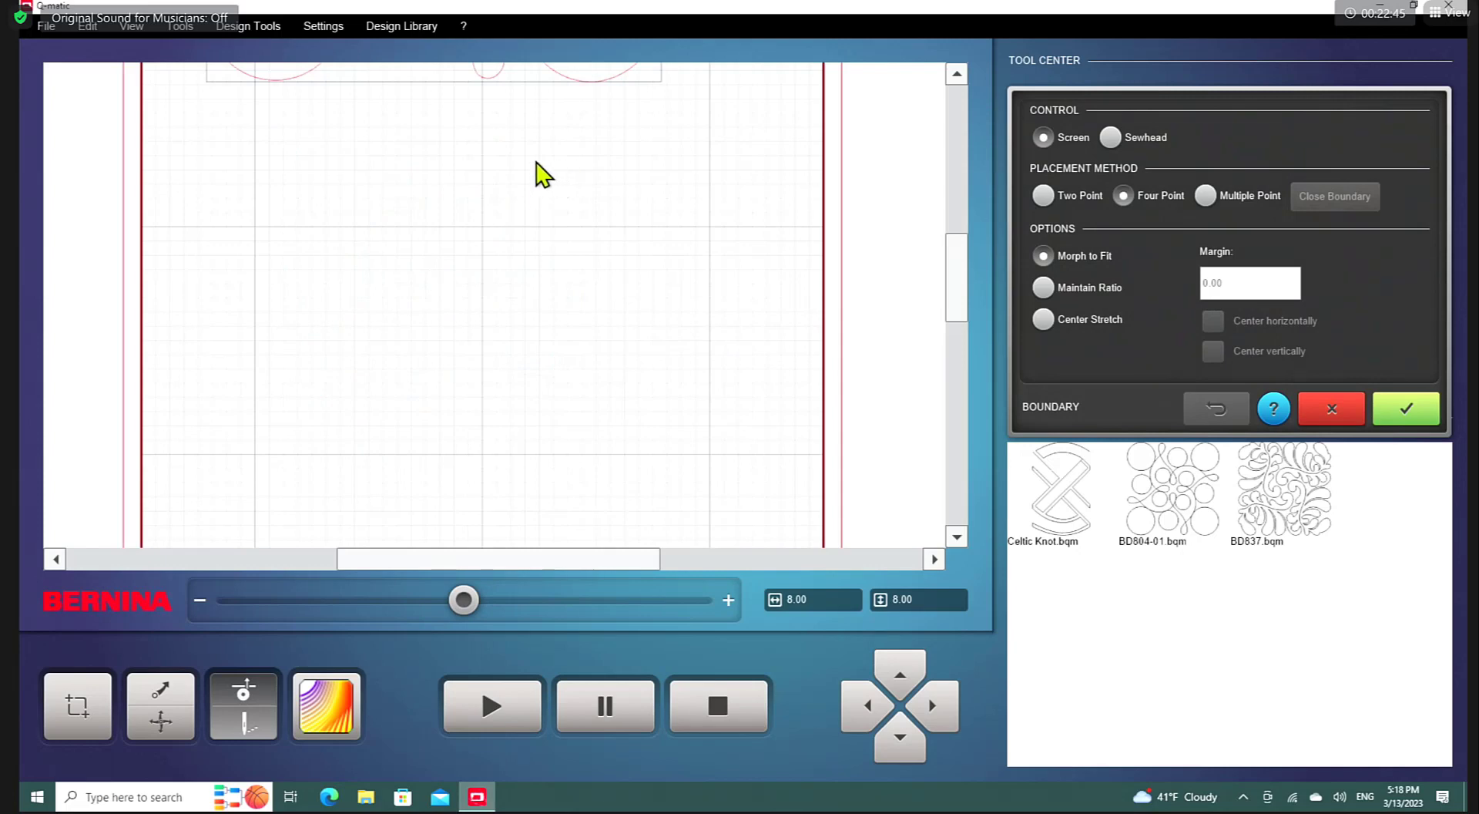
Step: Morph the circle design into a slanted four-sided boundary below the placed block, using on-screen Four Point placement with Morph to Fit
{"action": "left_click", "coordinate": [1043, 320]}
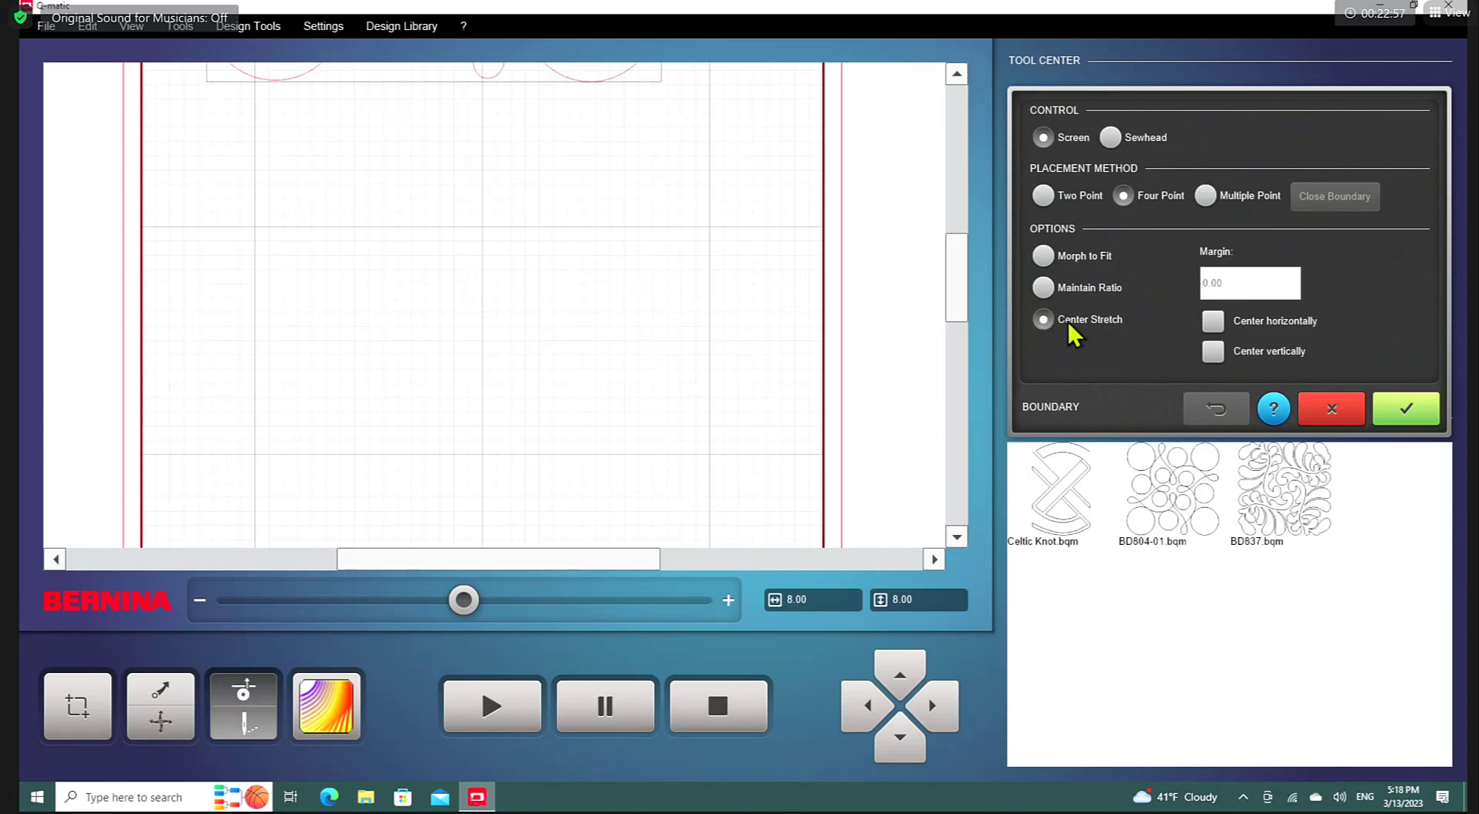
{"action": "left_click", "coordinate": [1043, 256]}
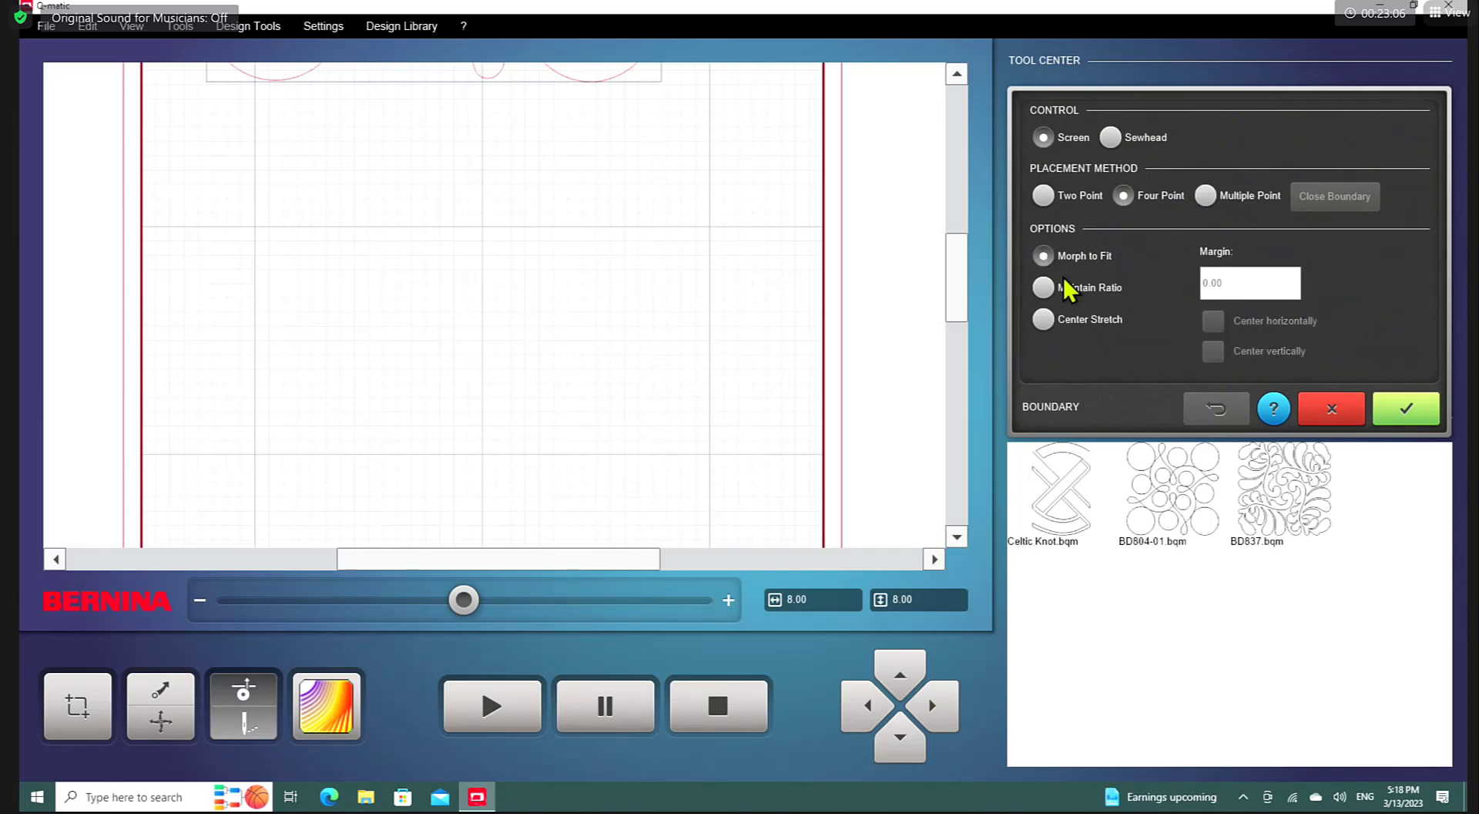
{"action": "left_click", "coordinate": [335, 126]}
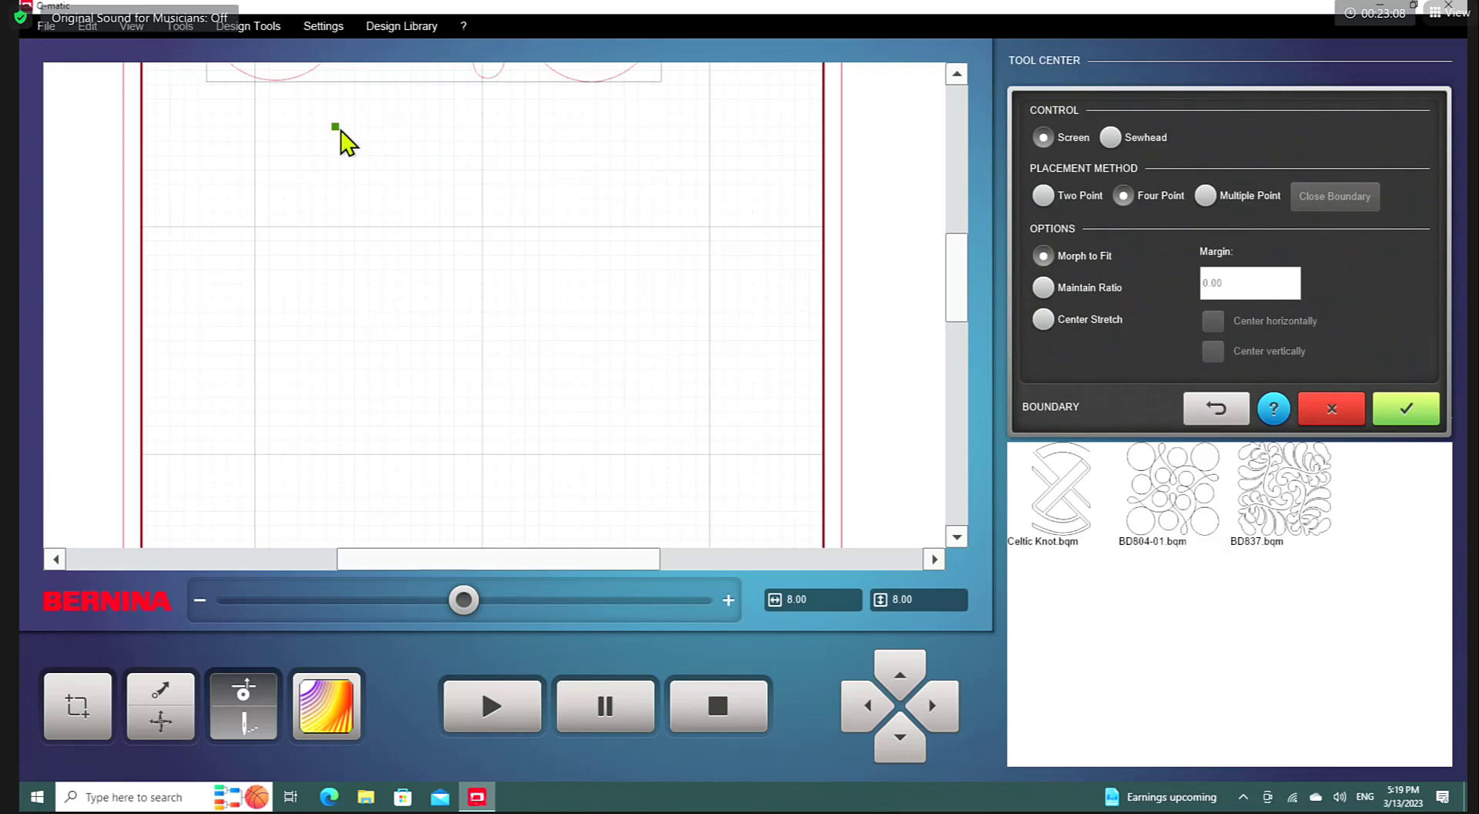
{"action": "left_click", "coordinate": [670, 144]}
{"action": "left_click", "coordinate": [621, 414]}
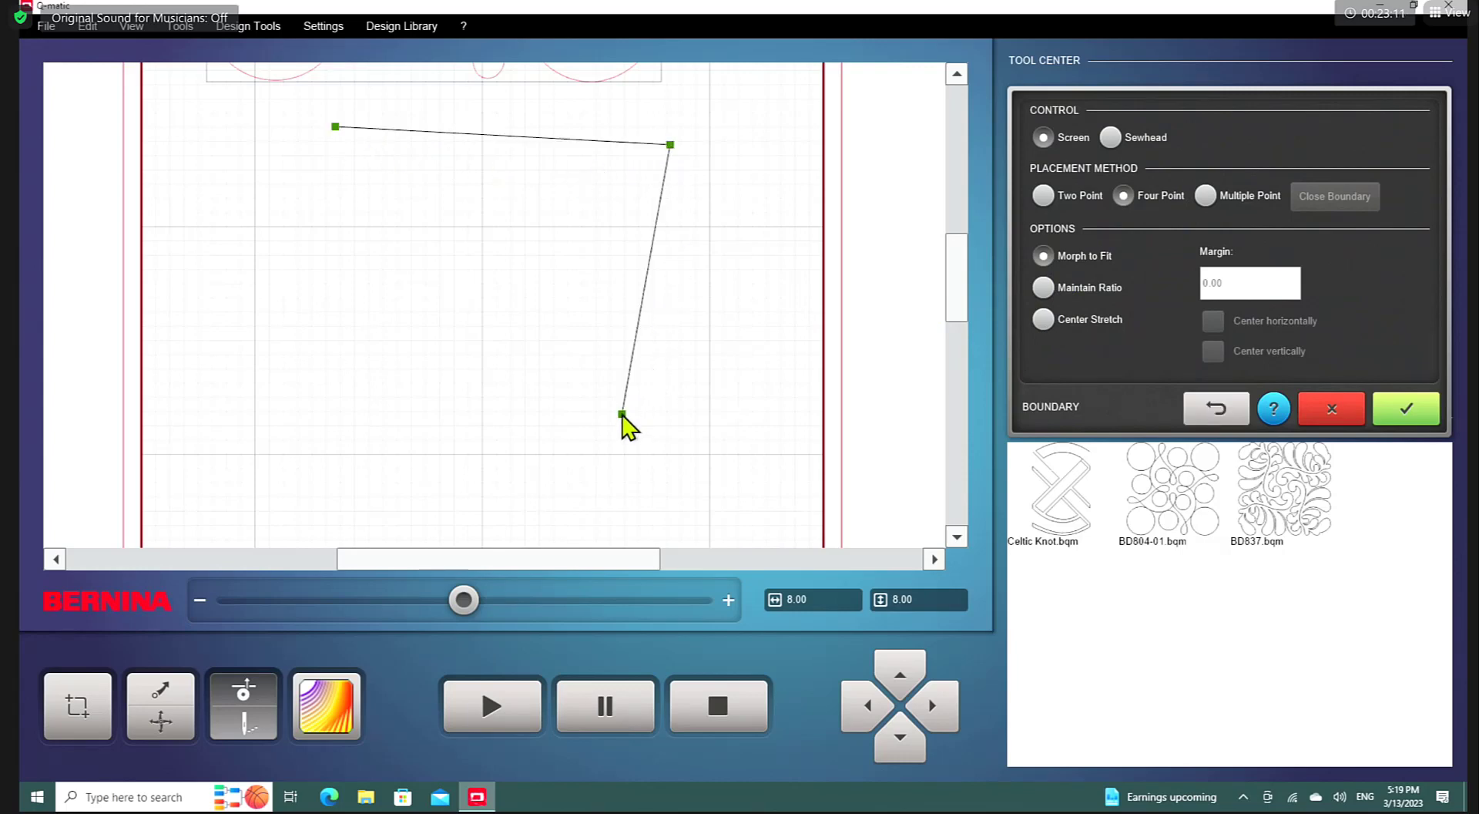
{"action": "left_click", "coordinate": [290, 381]}
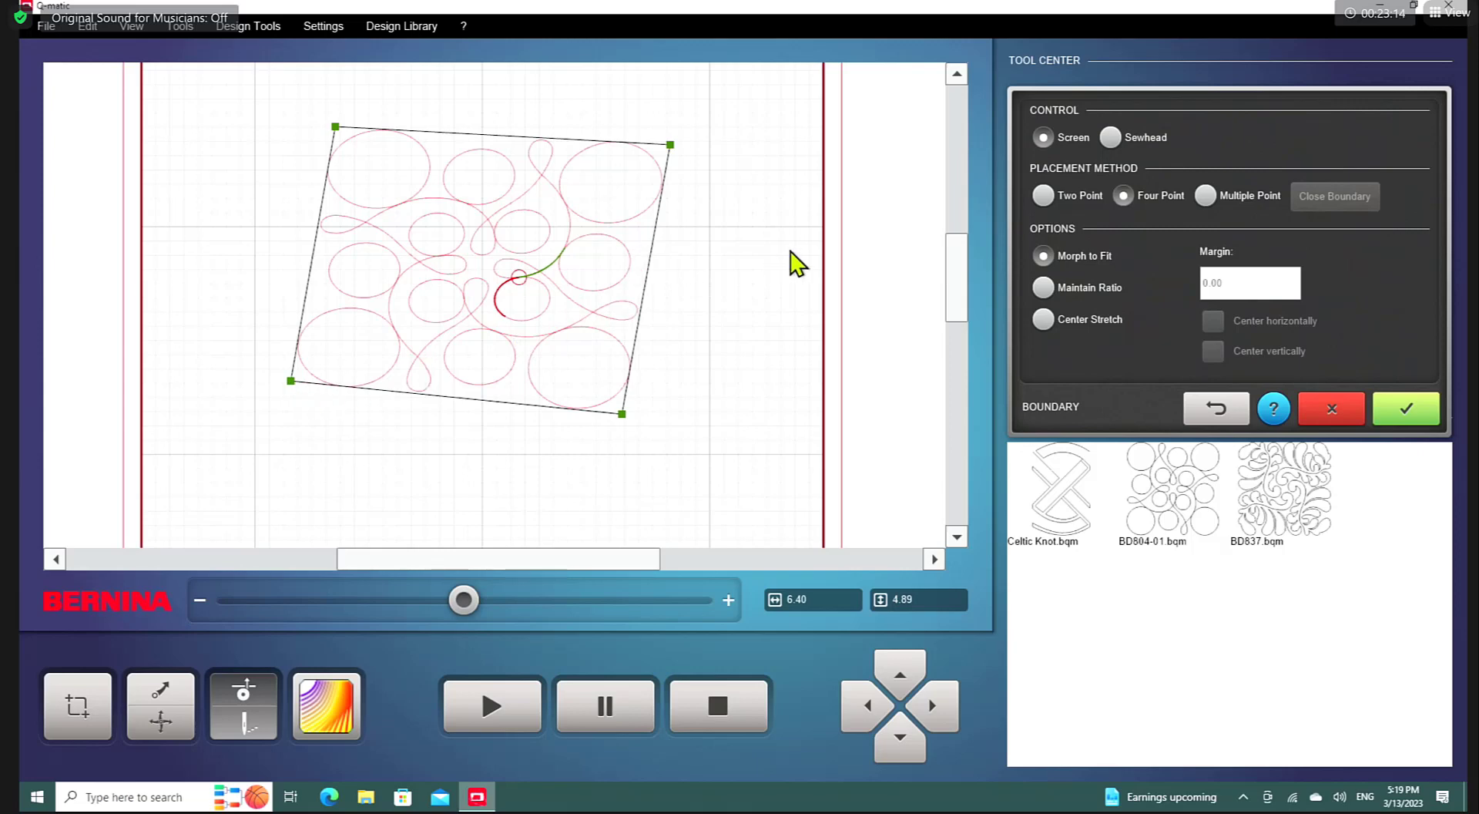
Step: Try Center Stretch, pulling all the design's handles except the top-middle and lower-right ones toward the slanted boundary, and cancel the placement
{"action": "left_click", "coordinate": [1043, 319]}
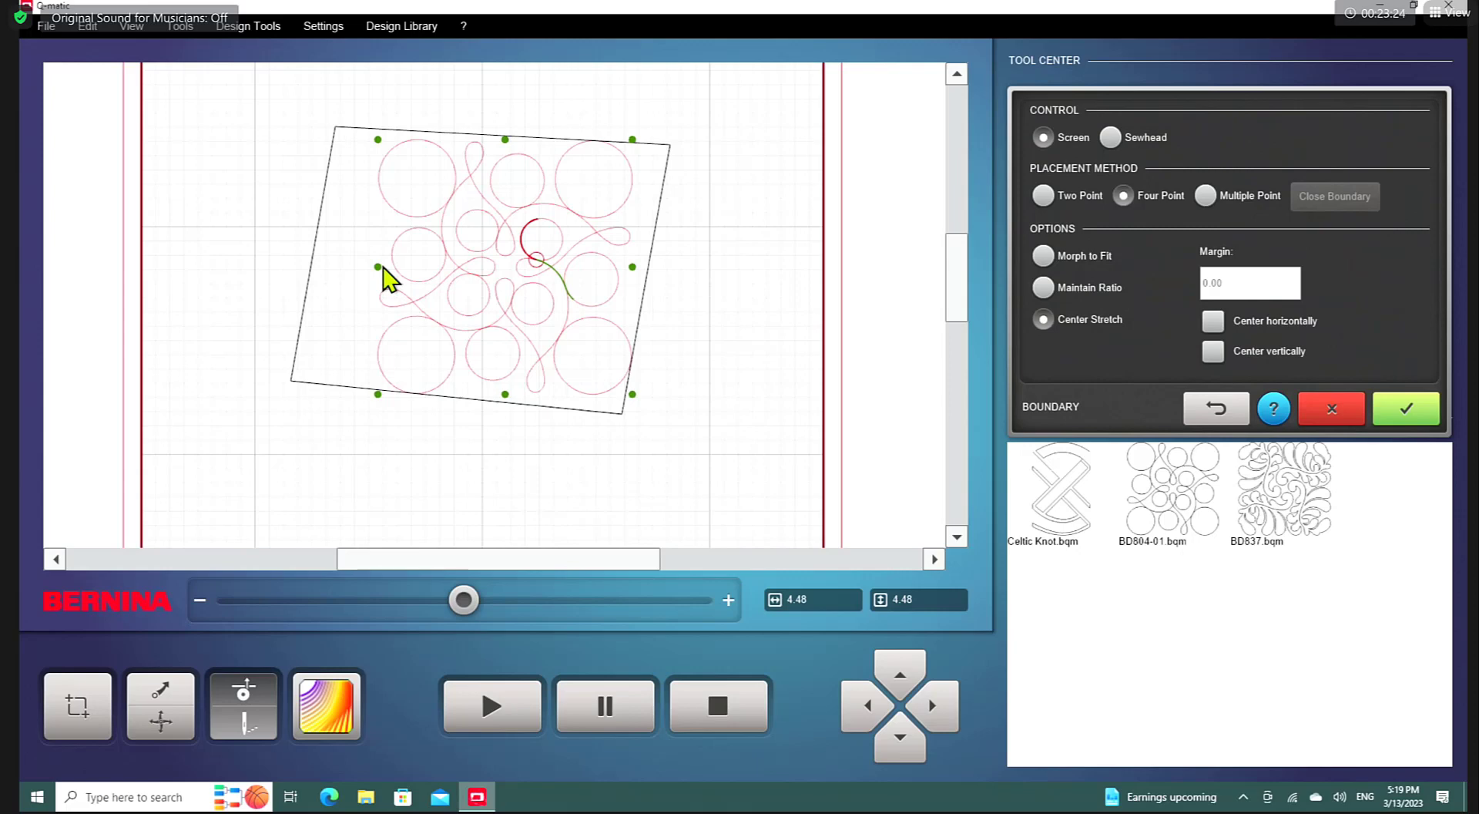
{"action": "left_click_drag", "start_coordinate": [378, 268], "coordinate": [317, 269]}
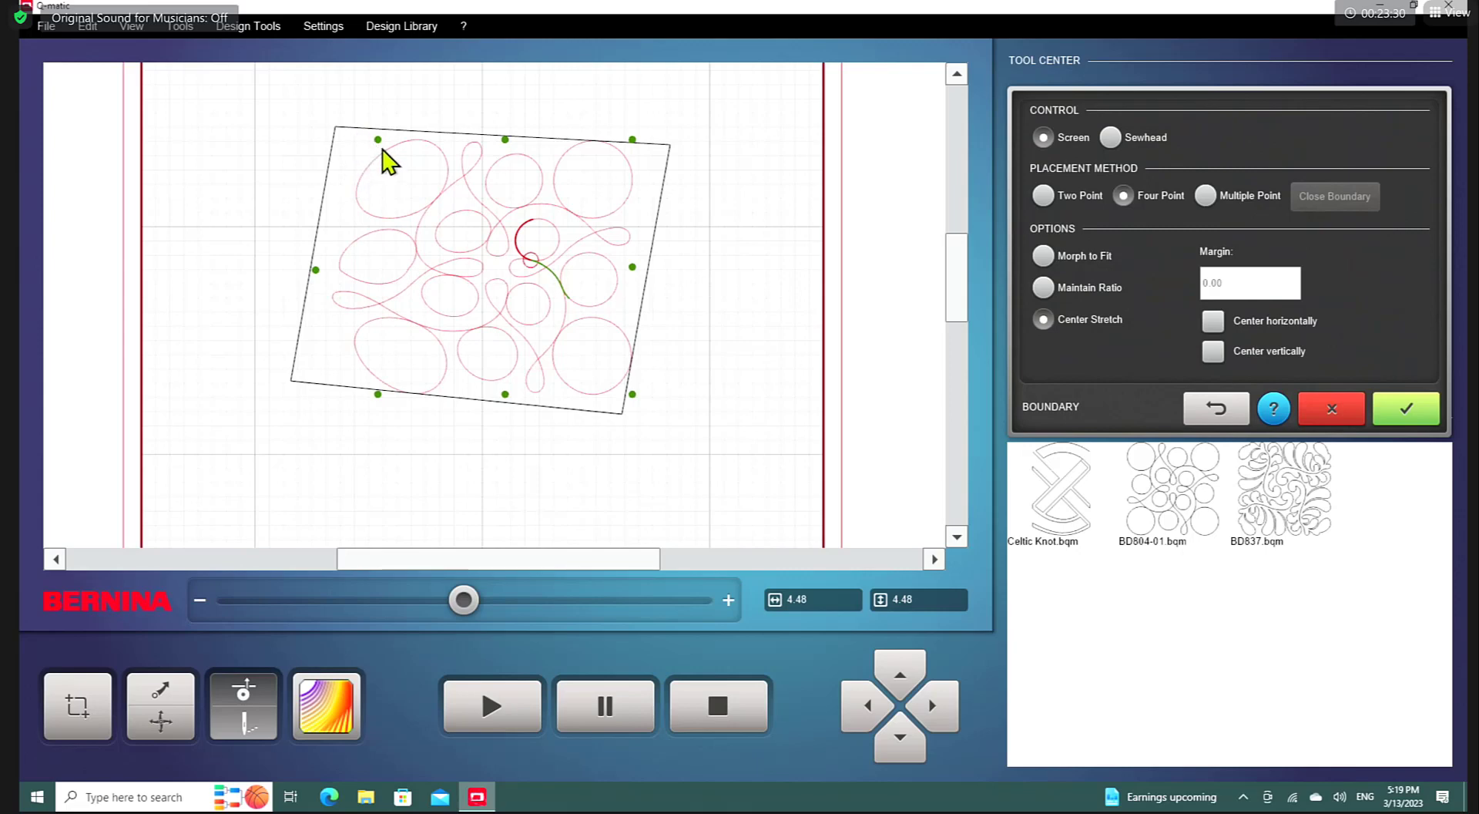
{"action": "left_click_drag", "start_coordinate": [378, 141], "coordinate": [340, 135]}
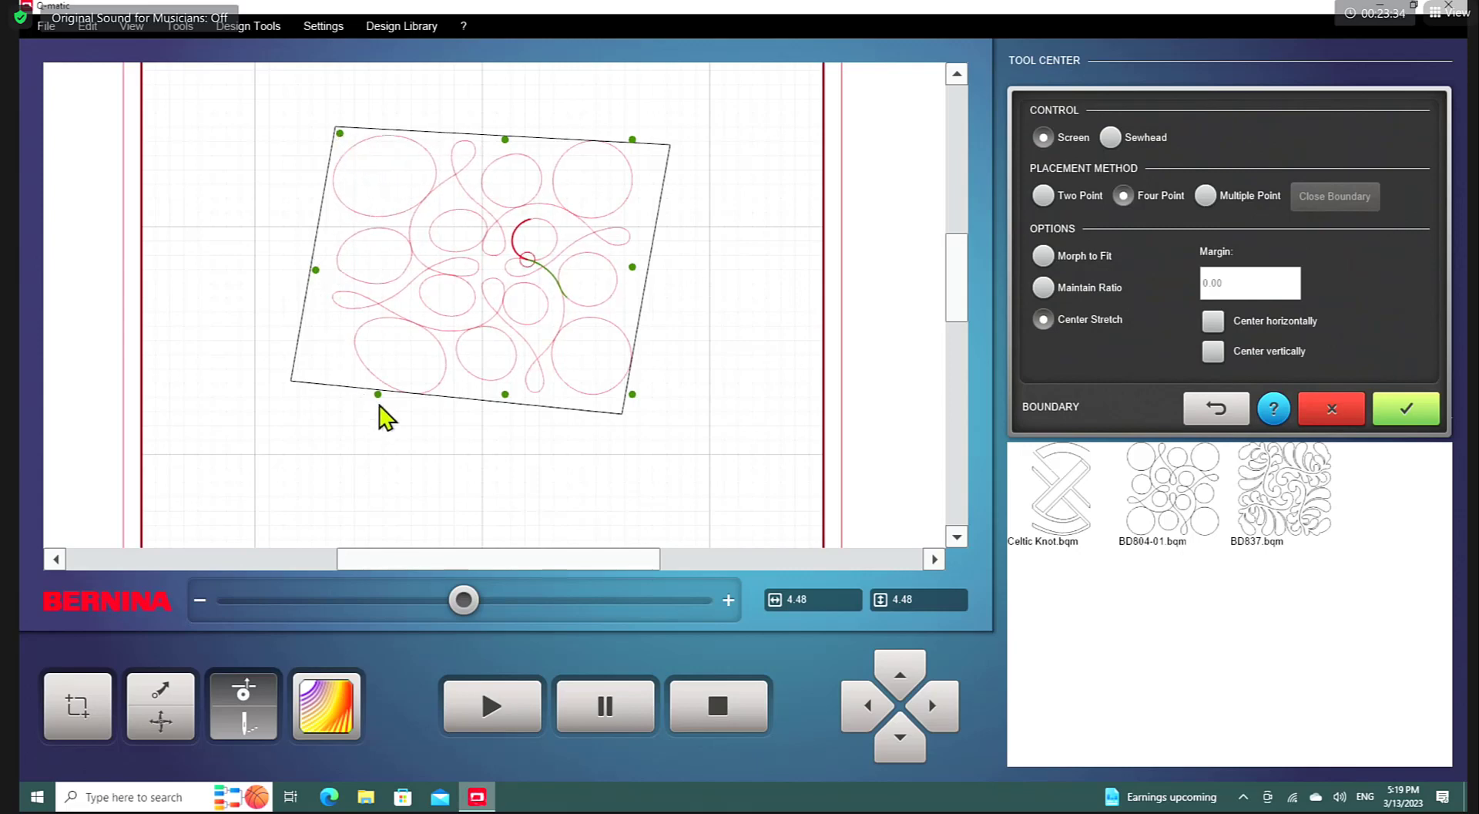
{"action": "left_click_drag", "start_coordinate": [377, 394], "coordinate": [290, 384]}
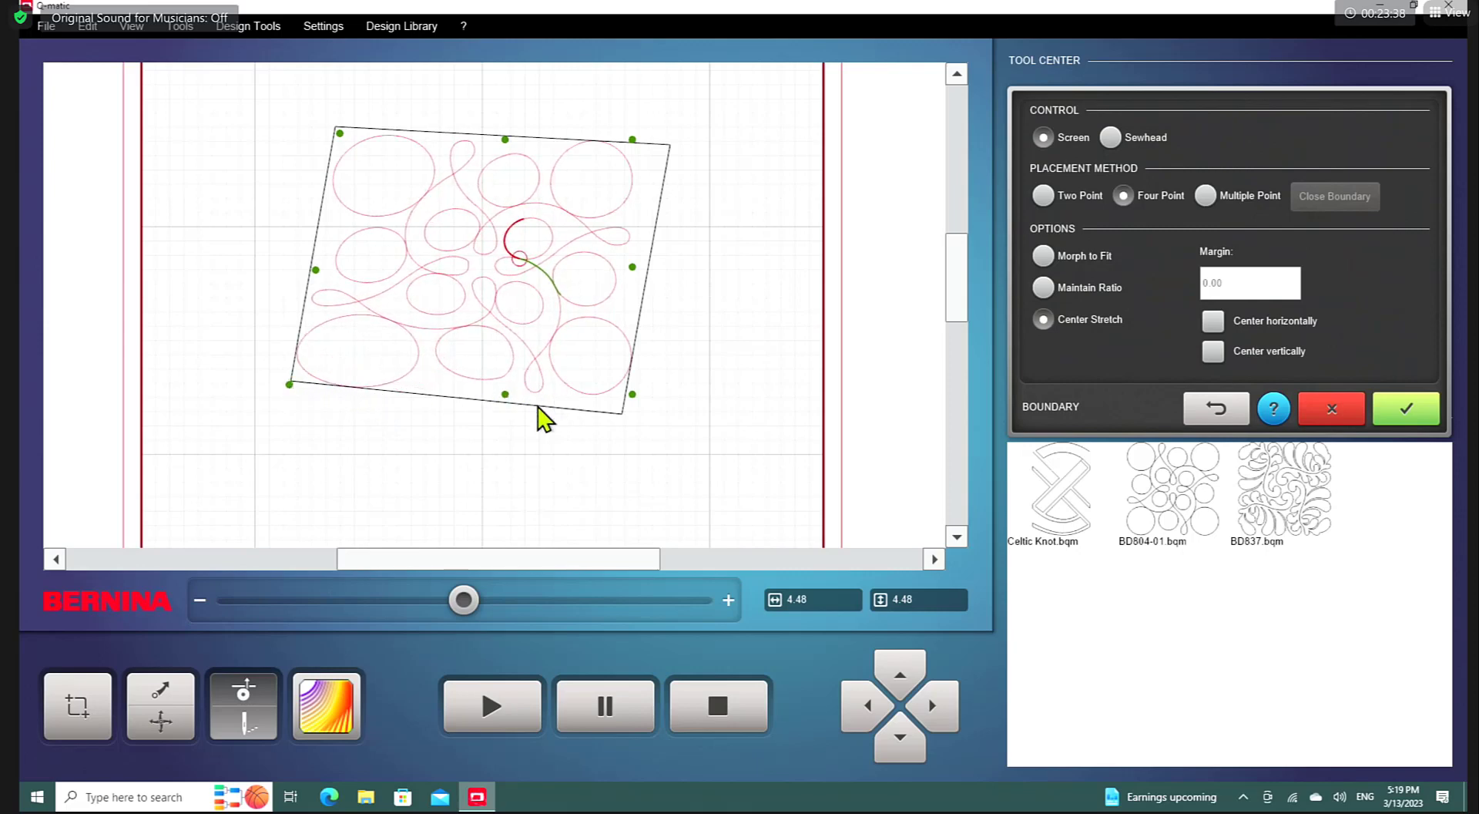
{"action": "left_click_drag", "start_coordinate": [505, 396], "coordinate": [502, 403]}
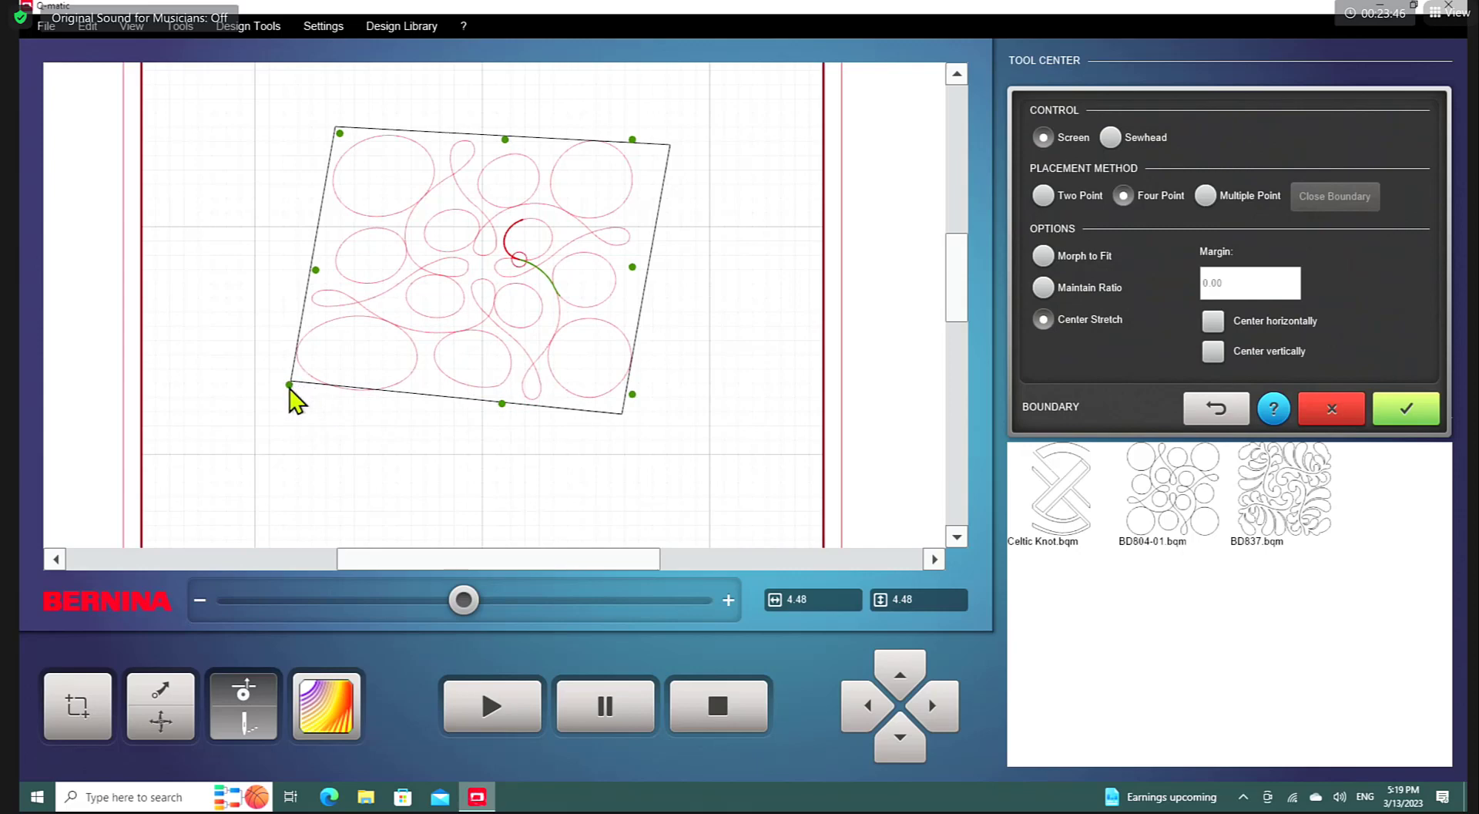
{"action": "left_click_drag", "start_coordinate": [291, 385], "coordinate": [290, 381]}
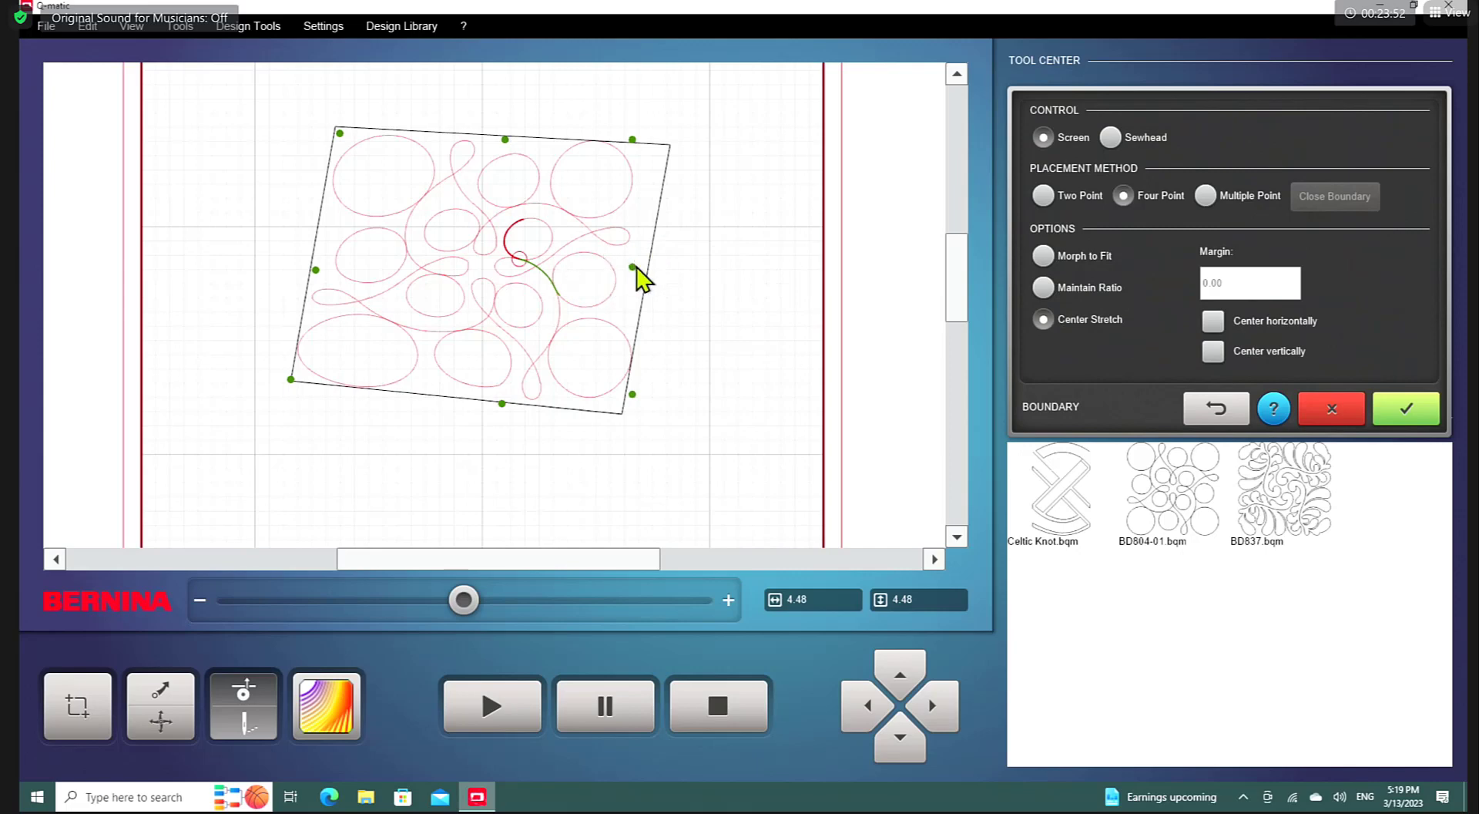
{"action": "left_click_drag", "start_coordinate": [636, 267], "coordinate": [641, 250]}
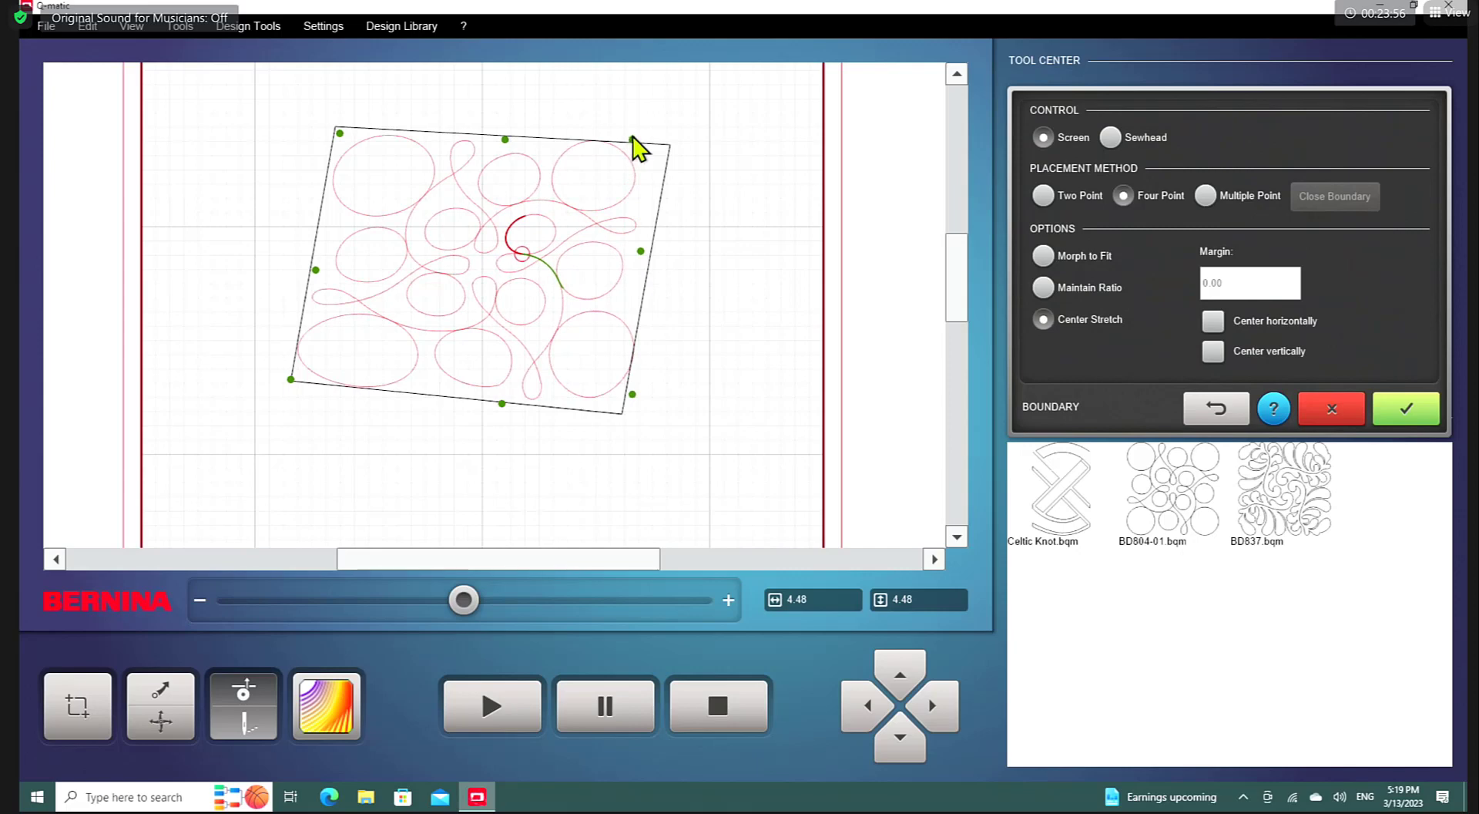
{"action": "left_click_drag", "start_coordinate": [633, 138], "coordinate": [673, 146]}
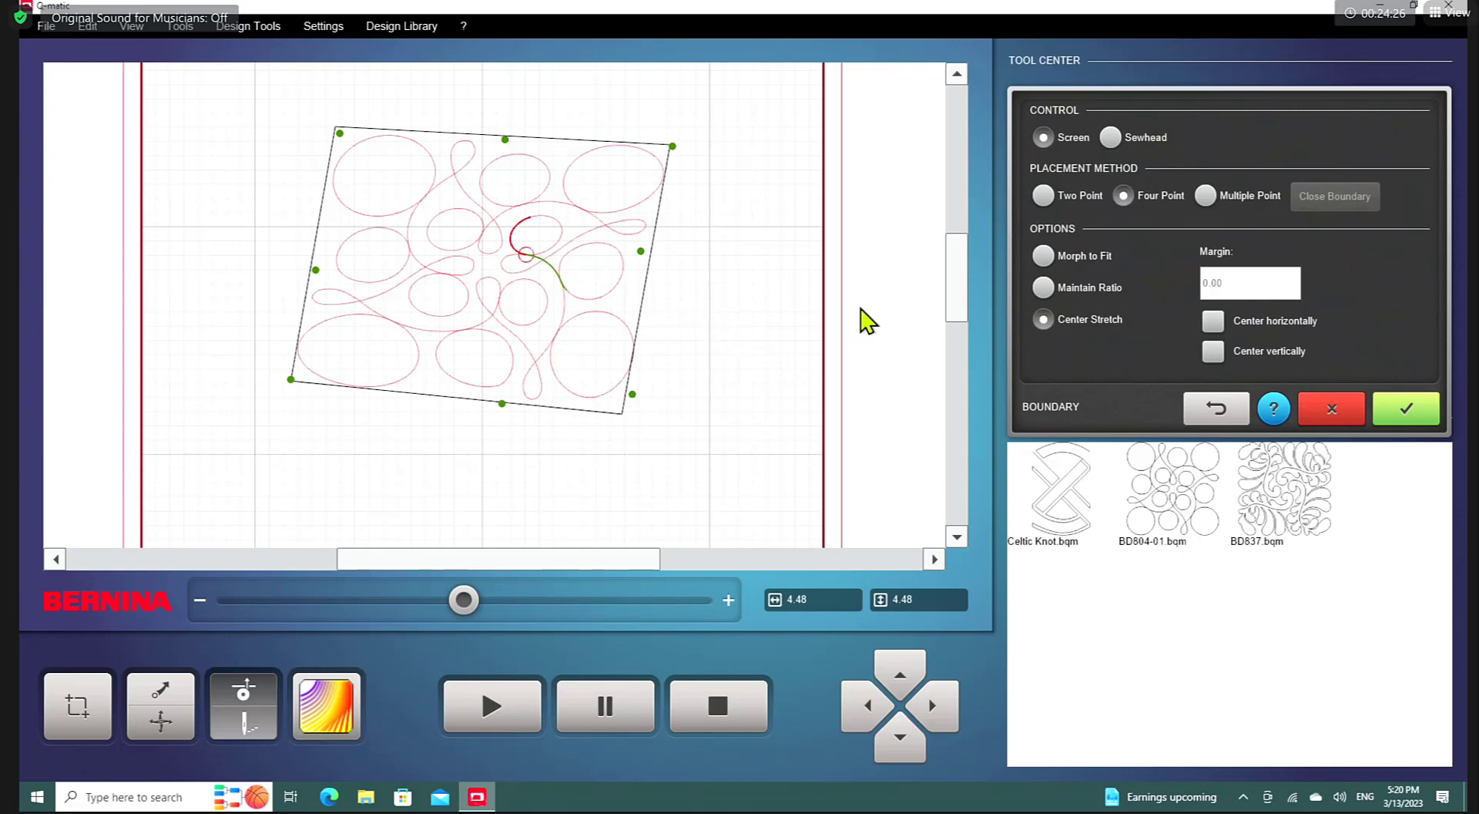
{"action": "left_click", "coordinate": [1334, 410]}
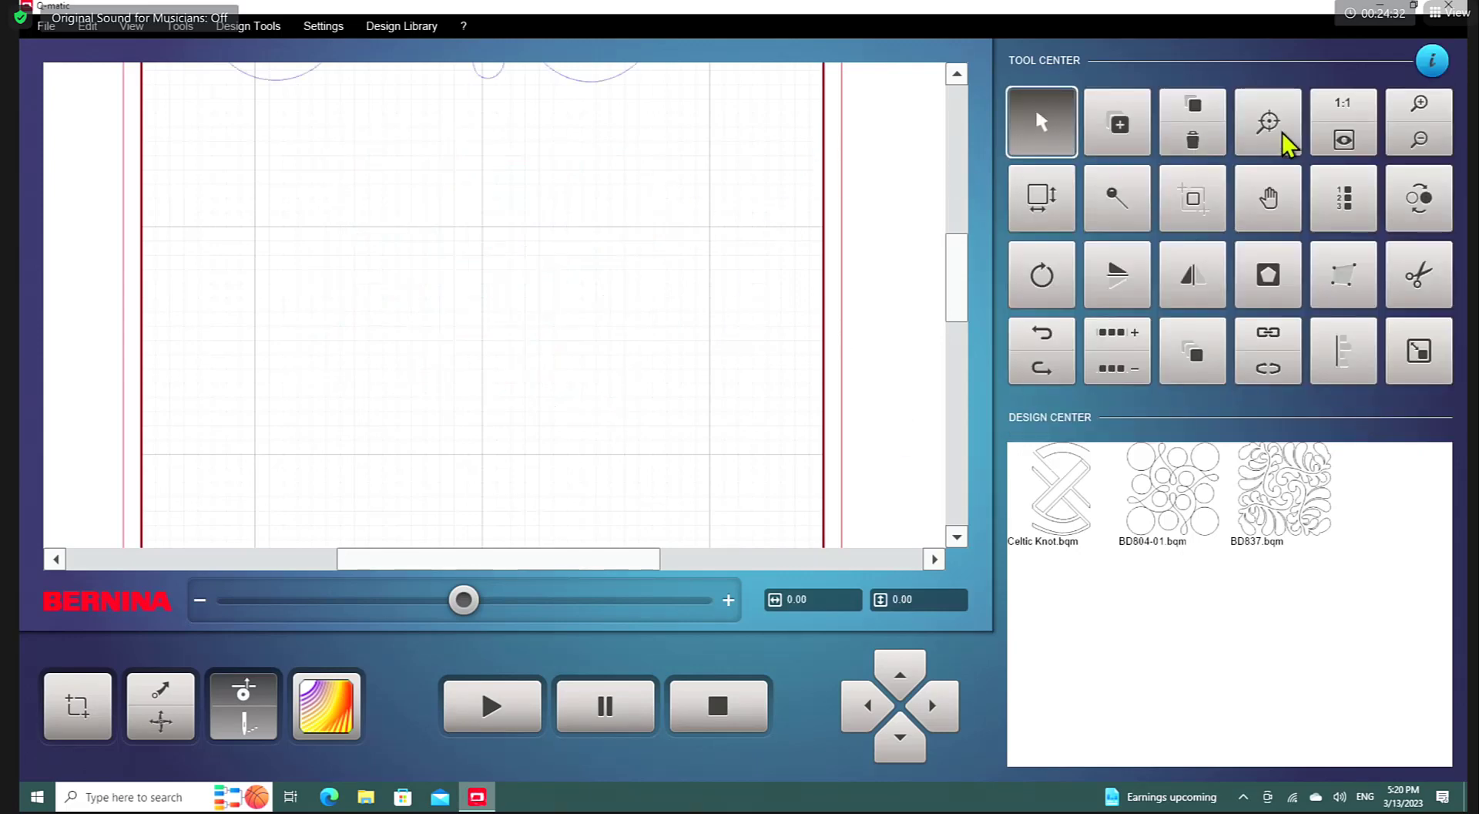
Step: Fit the whole quilt in view and select the circle design
{"action": "left_click", "coordinate": [1348, 141]}
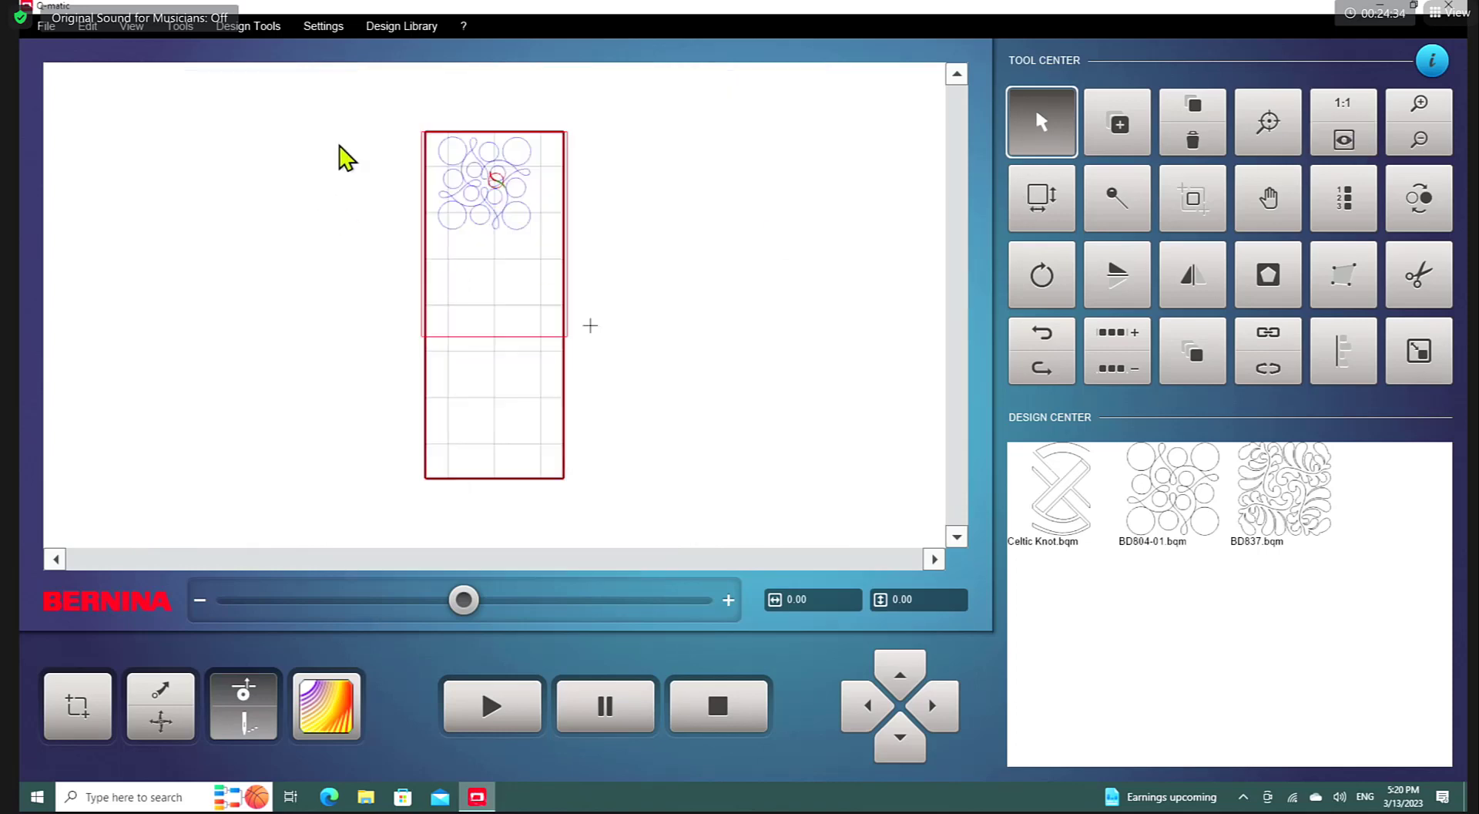
{"action": "left_click", "coordinate": [490, 196]}
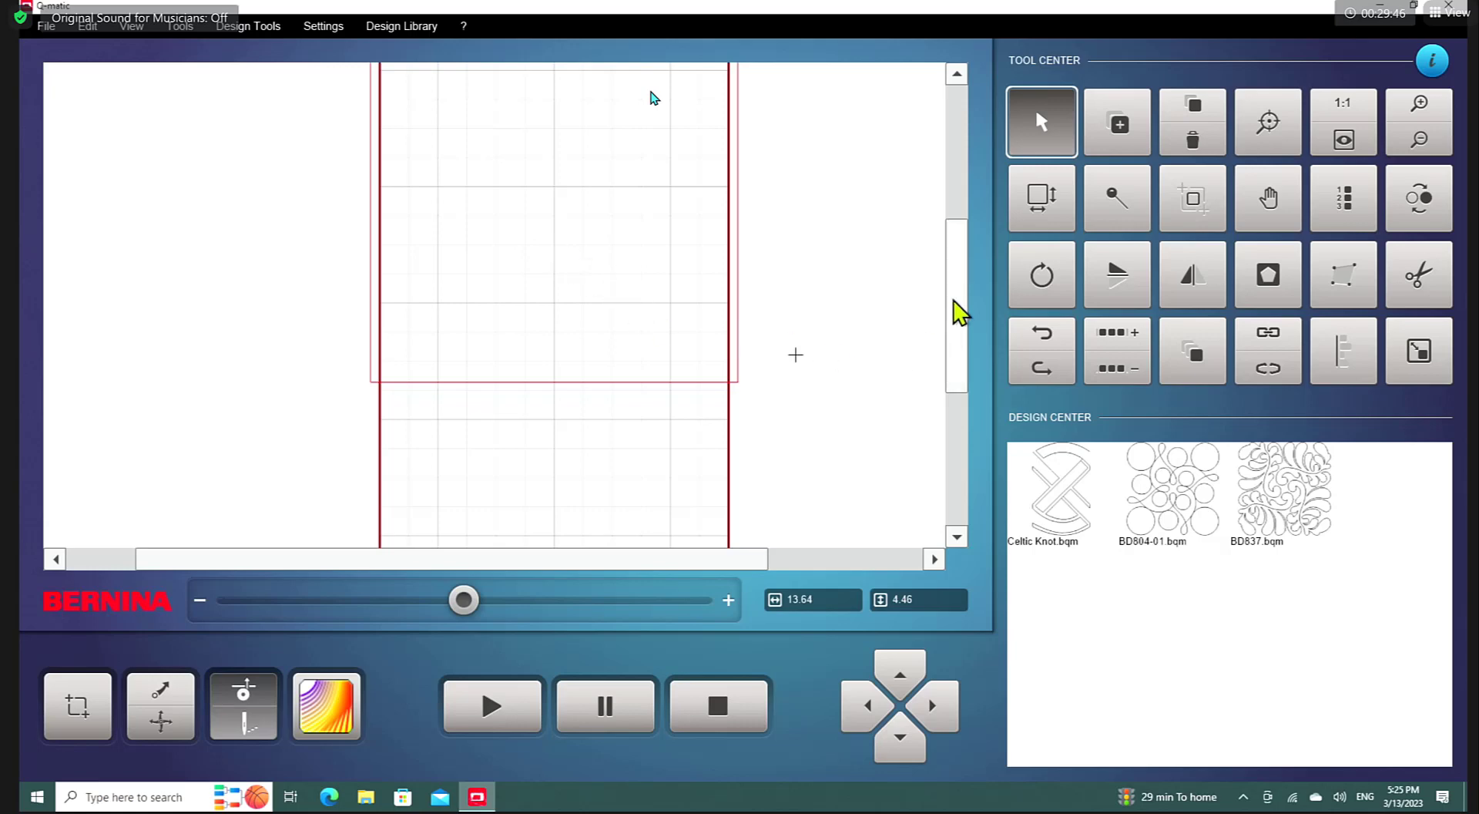
Step: Multiply the Celtic Knot row downward to seven rows, extending the pattern past the quilt's lower edge
{"action": "left_click_drag", "start_coordinate": [963, 305], "coordinate": [961, 192]}
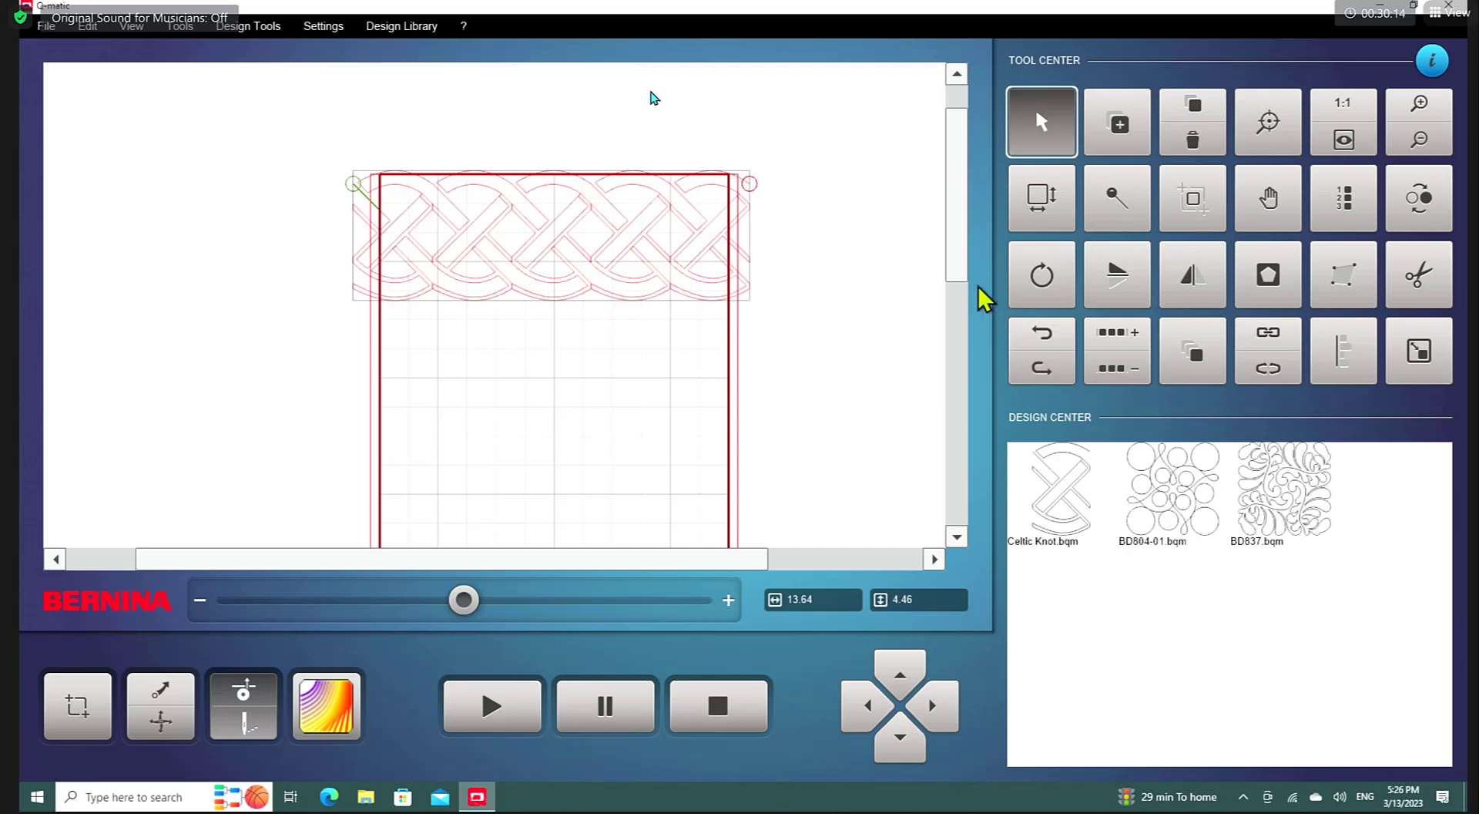
{"action": "left_click", "coordinate": [1190, 355]}
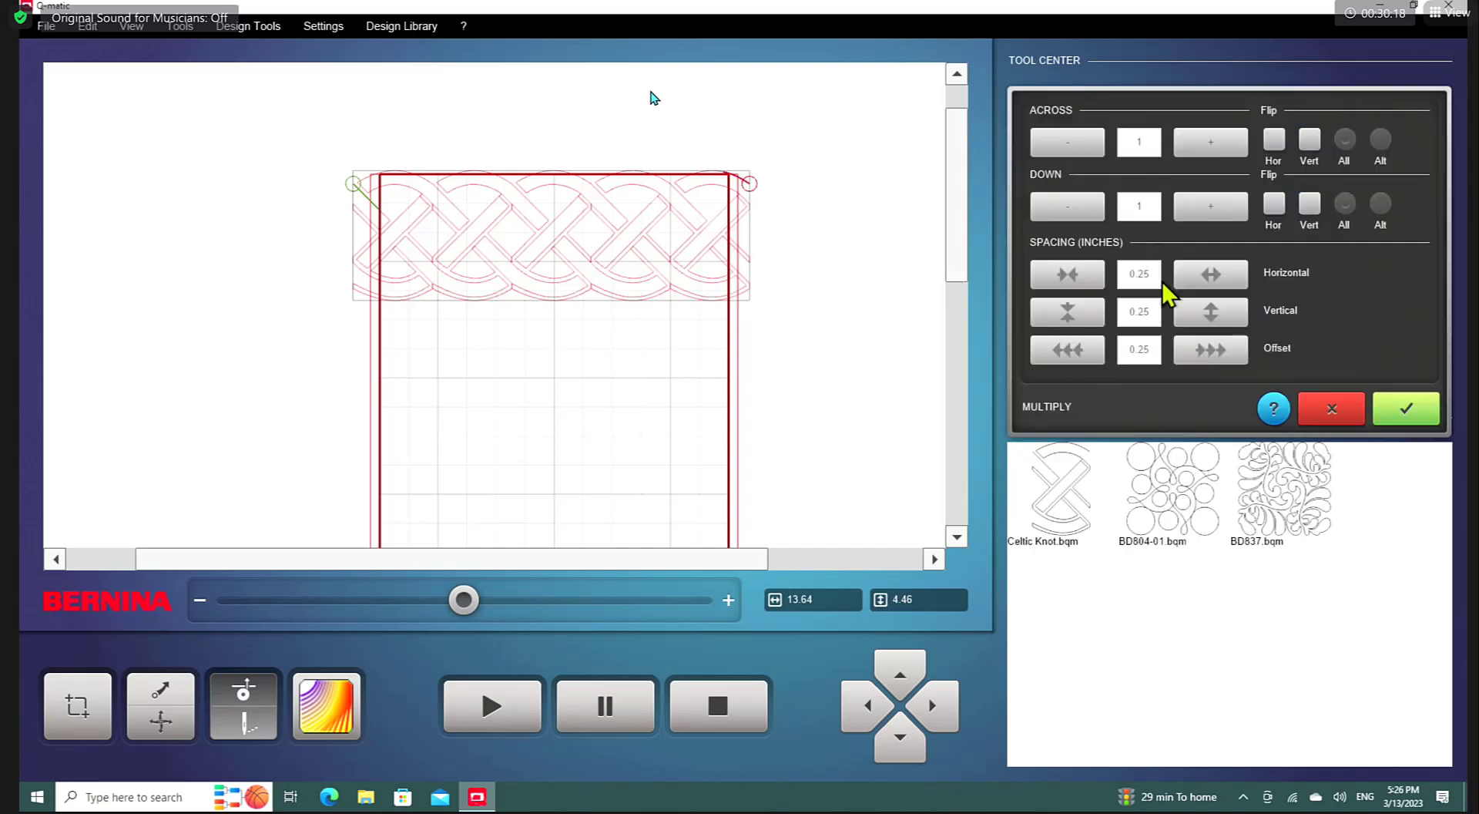
{"action": "left_click", "coordinate": [1209, 207]}
{"action": "left_click", "coordinate": [1209, 206]}
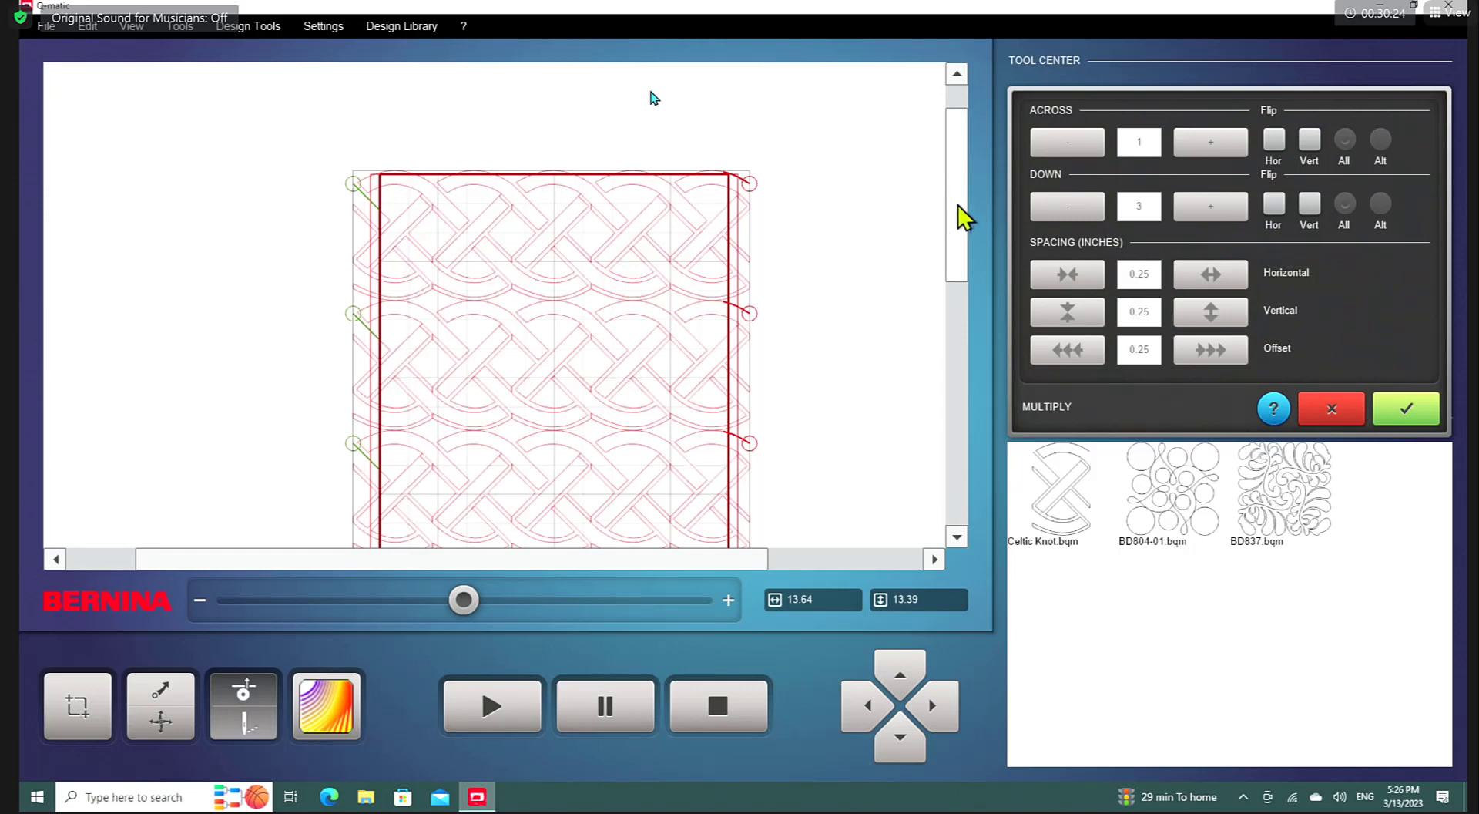
{"action": "left_click_drag", "start_coordinate": [963, 218], "coordinate": [969, 336]}
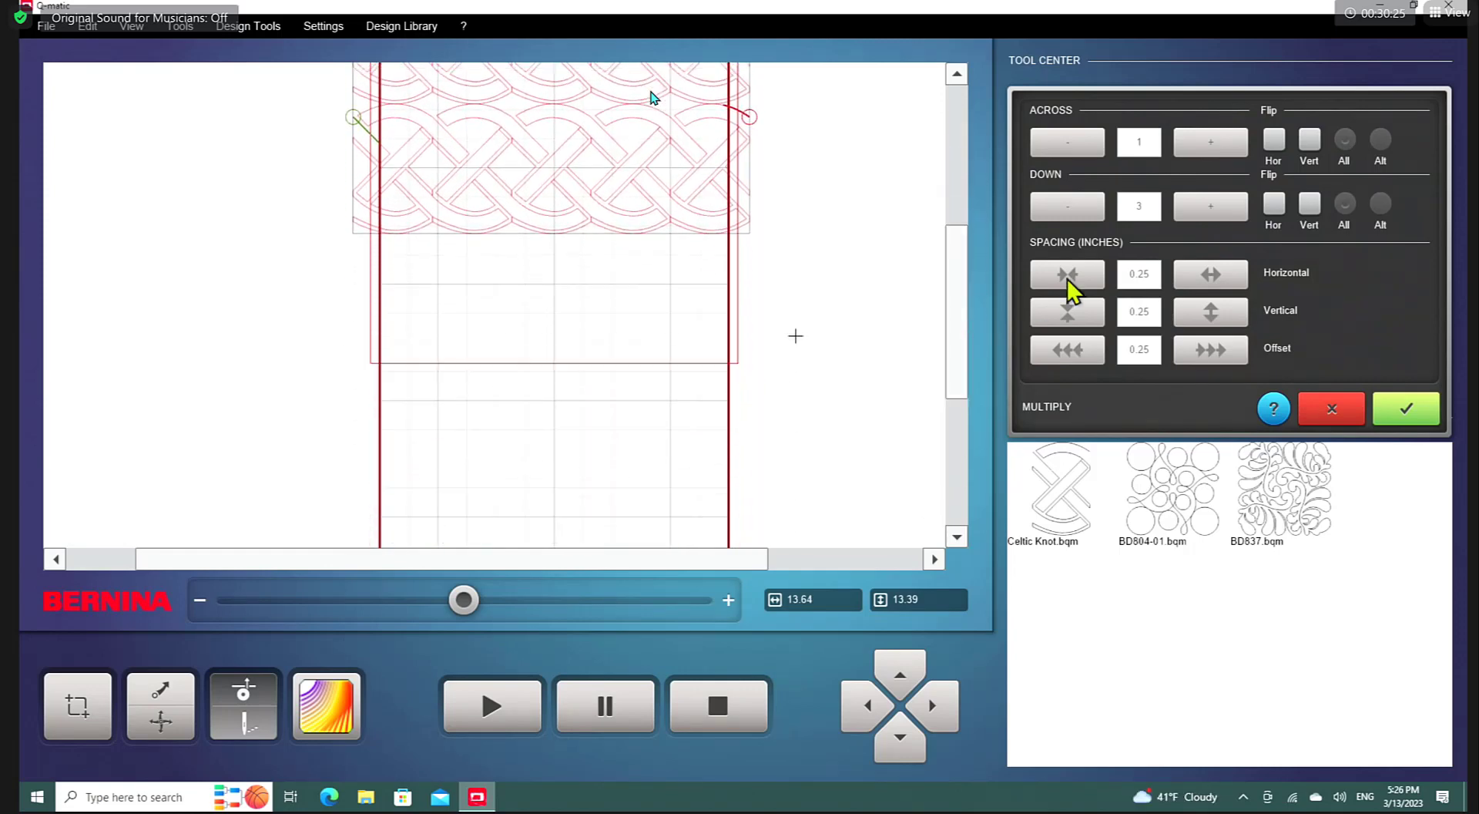
{"action": "left_click", "coordinate": [1219, 215]}
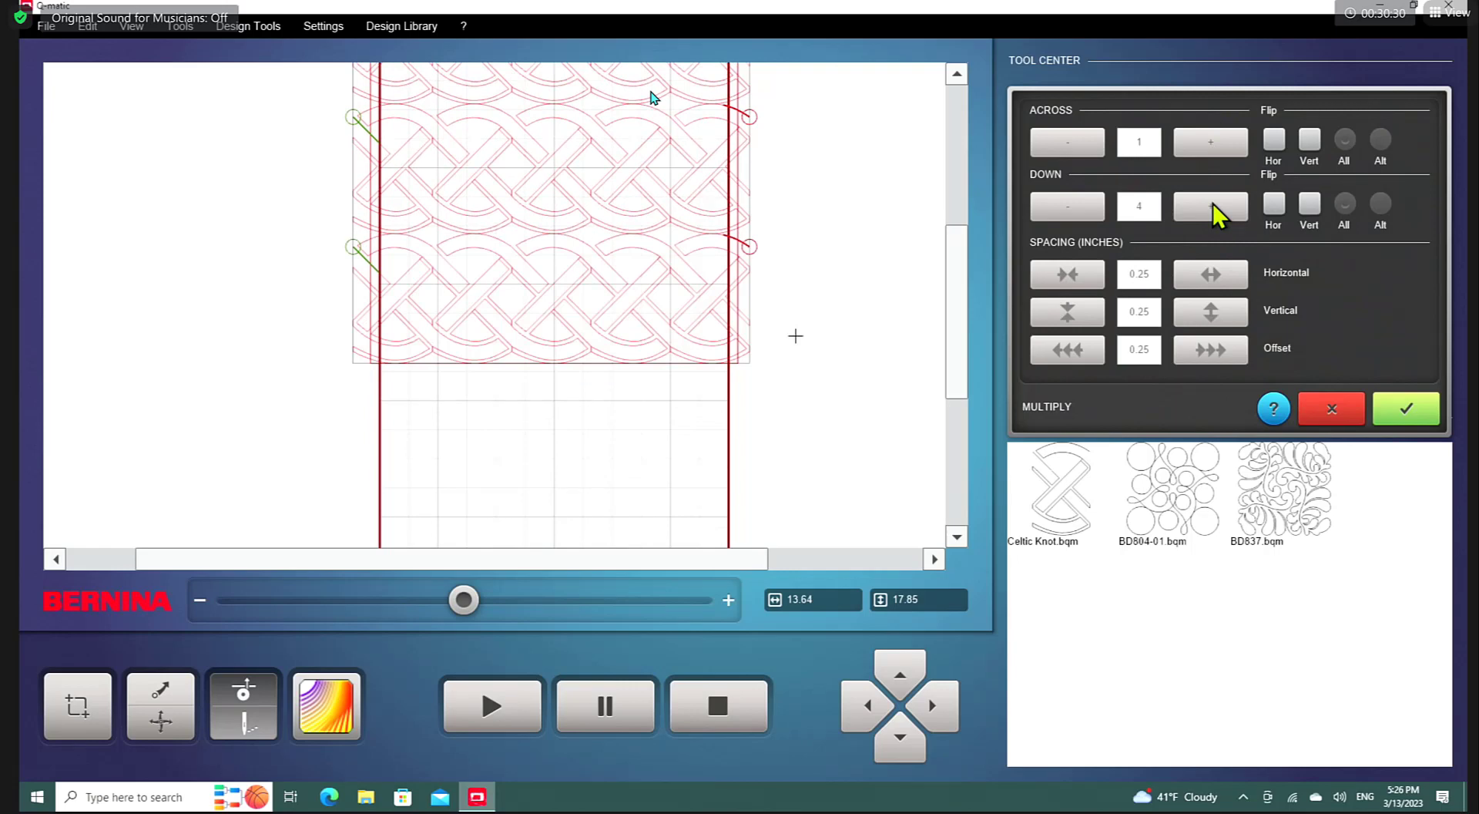
{"action": "left_click", "coordinate": [1220, 215]}
{"action": "left_click", "coordinate": [1219, 215]}
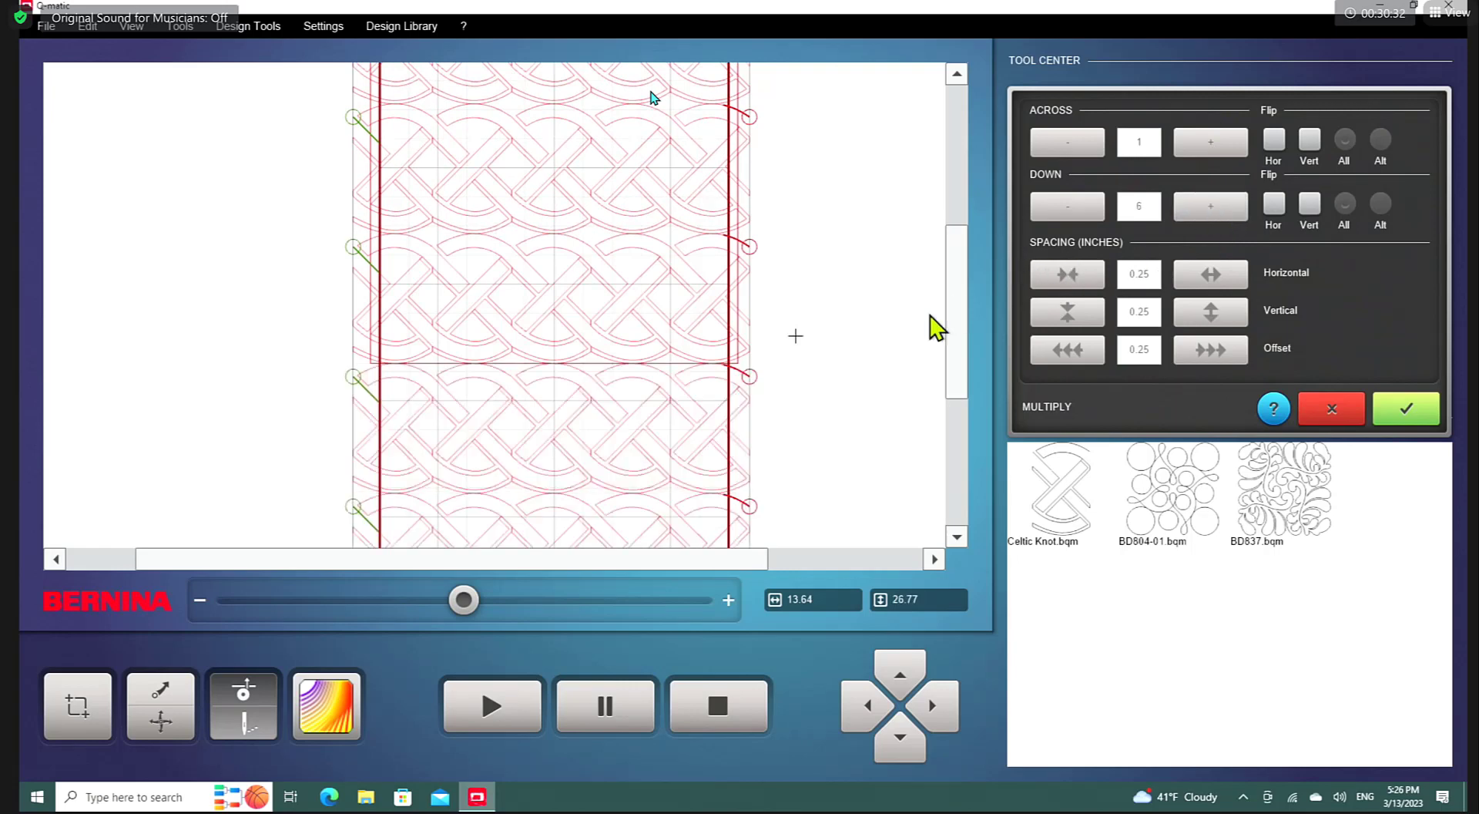
{"action": "left_click_drag", "start_coordinate": [954, 320], "coordinate": [955, 427]}
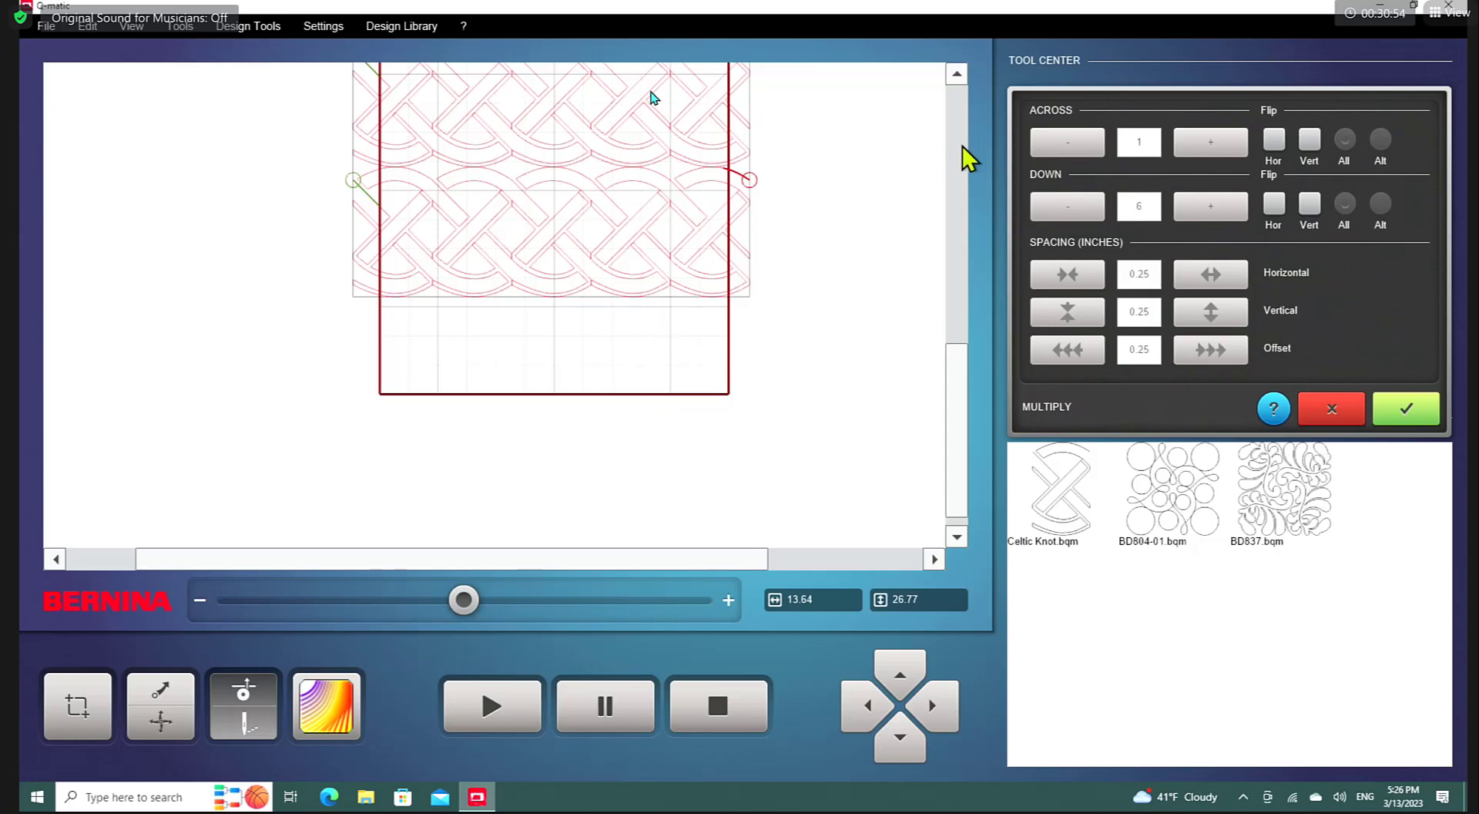
{"action": "left_click", "coordinate": [1221, 209]}
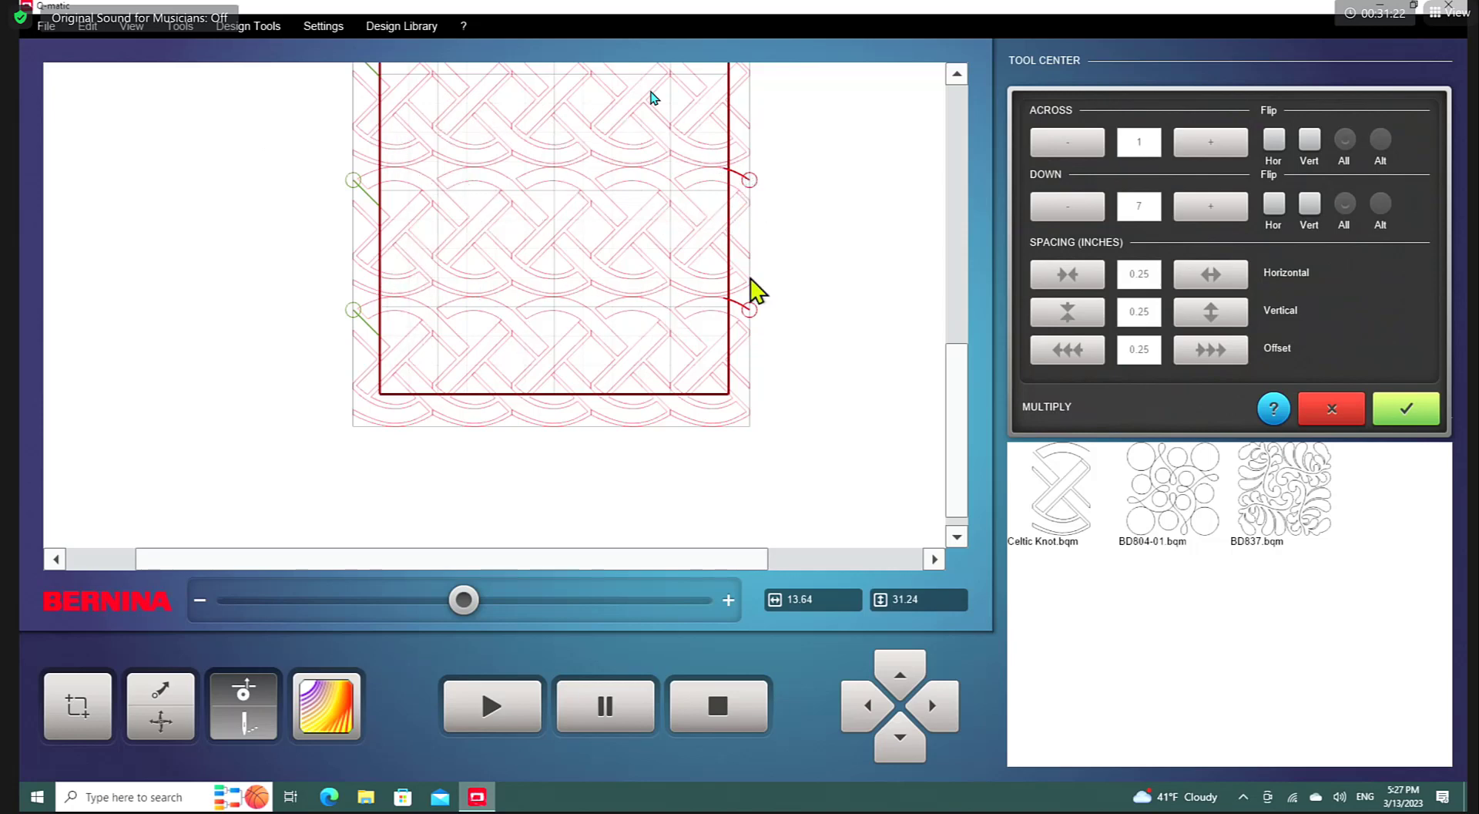
Step: Flip alternate Celtic Knot rows vertically in the downward multiplication and apply it
{"action": "left_click", "coordinate": [1310, 205]}
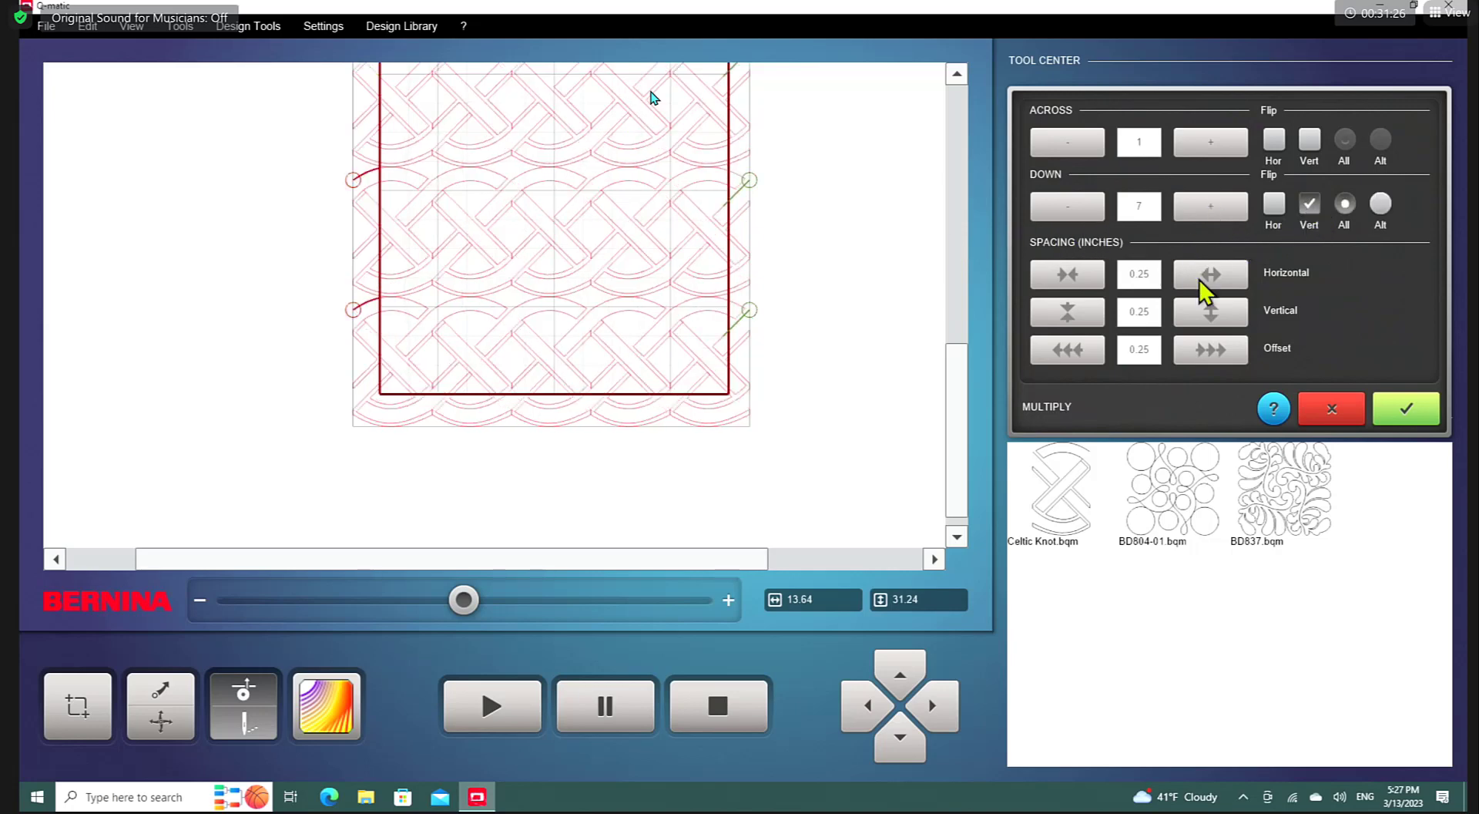
{"action": "left_click", "coordinate": [1381, 204]}
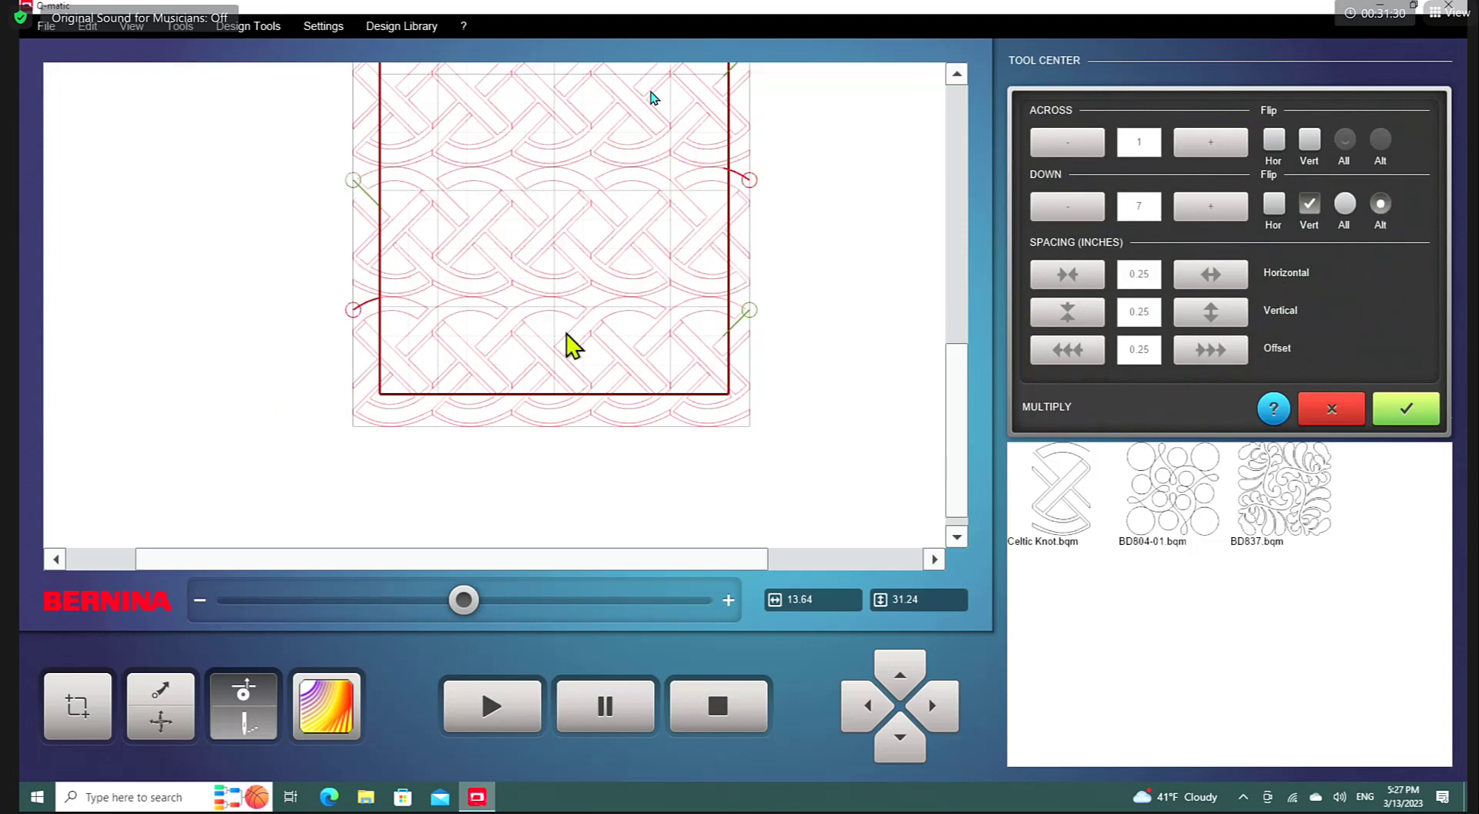
{"action": "left_click_drag", "start_coordinate": [955, 409], "coordinate": [929, 149]}
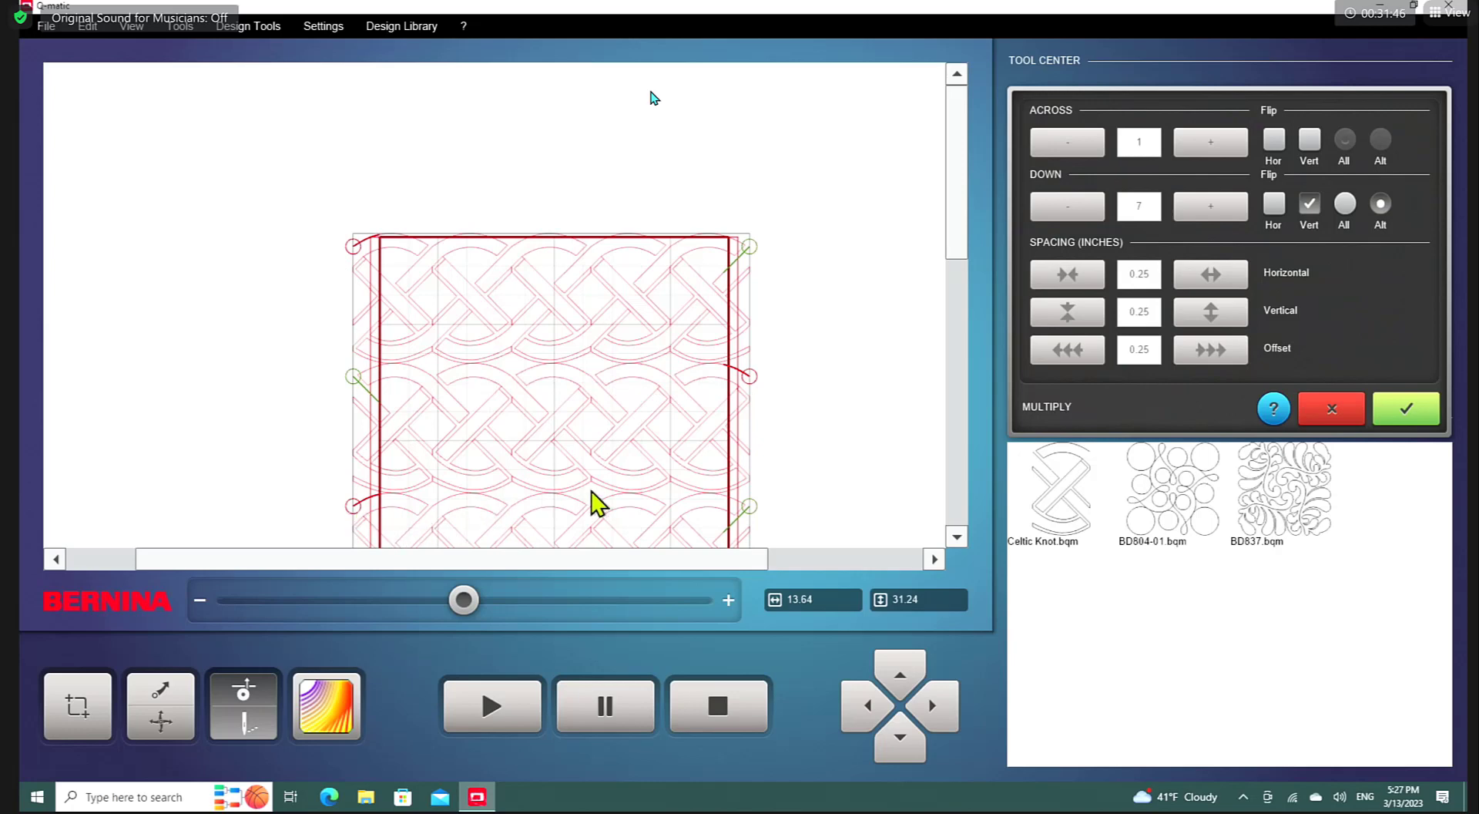
{"action": "left_click", "coordinate": [1422, 414]}
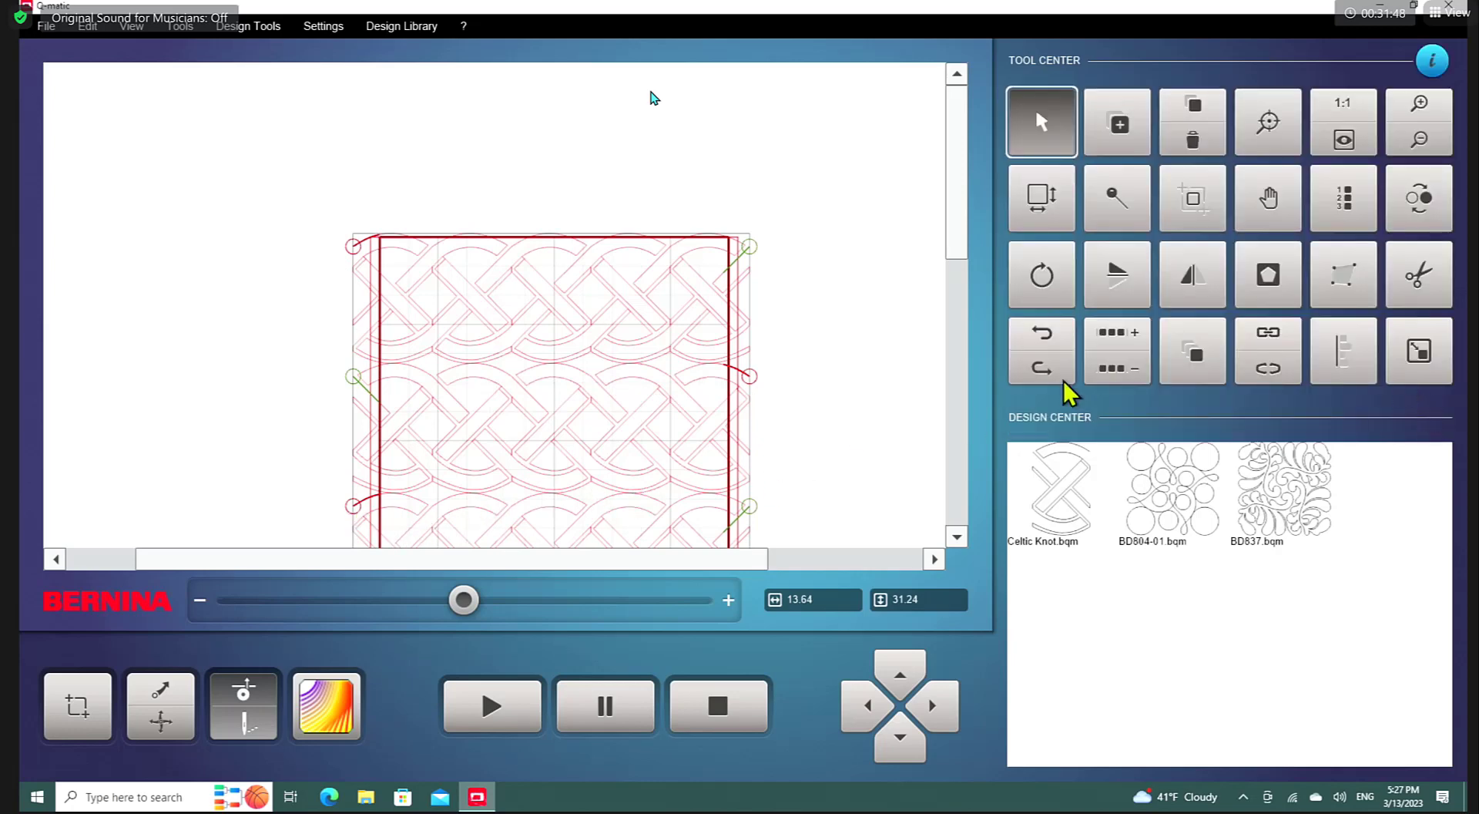
Step: Using a horizontal Trim on the selected design, examine the Celtic Knot rows against the quilt's upper and lower edges and the line beneath the third row
{"action": "left_click", "coordinate": [1419, 275]}
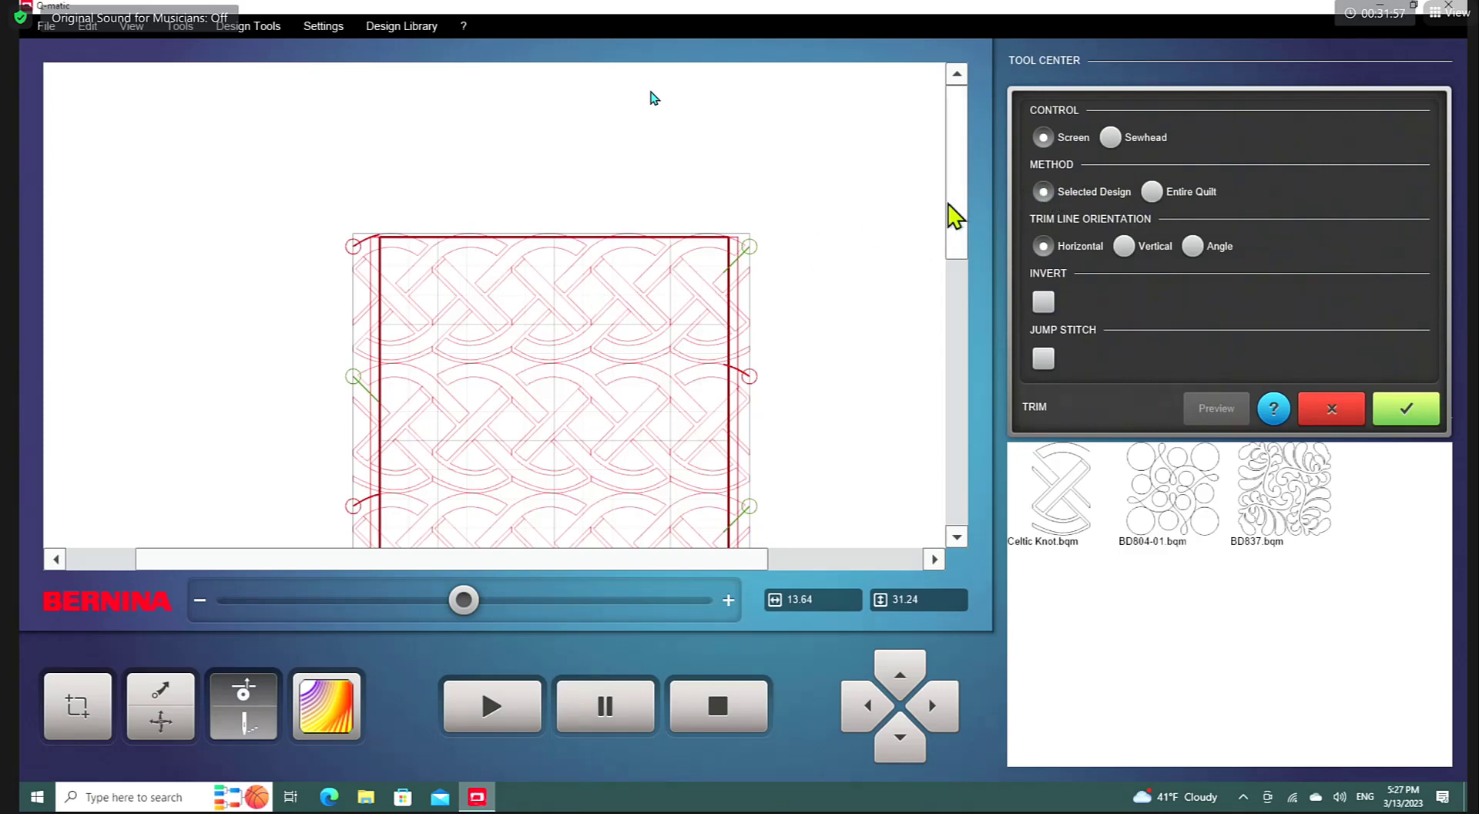
{"action": "left_click_drag", "start_coordinate": [953, 202], "coordinate": [961, 231]}
{"action": "left_click_drag", "start_coordinate": [959, 323], "coordinate": [959, 347]}
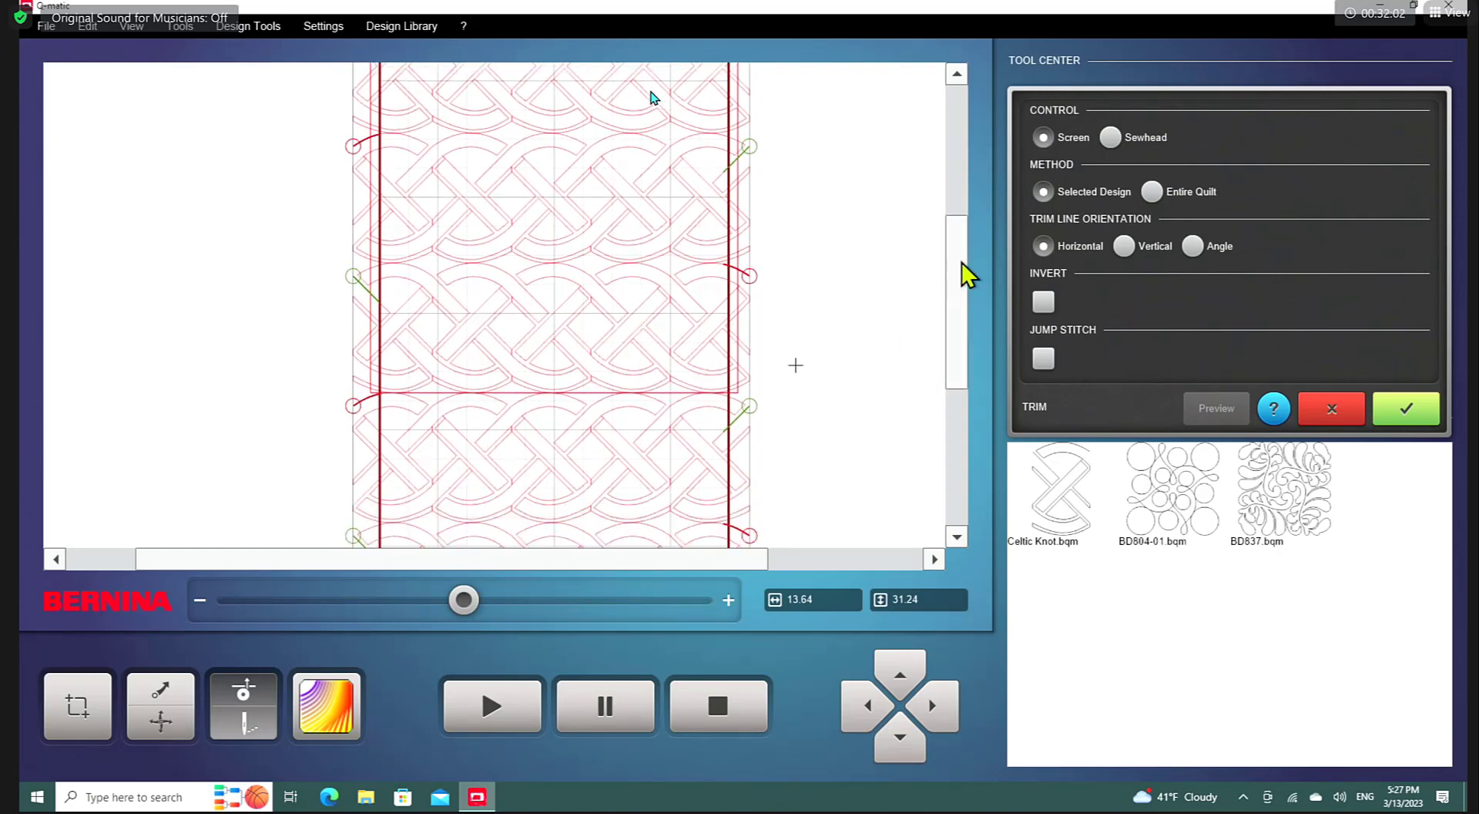
{"action": "left_click_drag", "start_coordinate": [959, 285], "coordinate": [960, 164]}
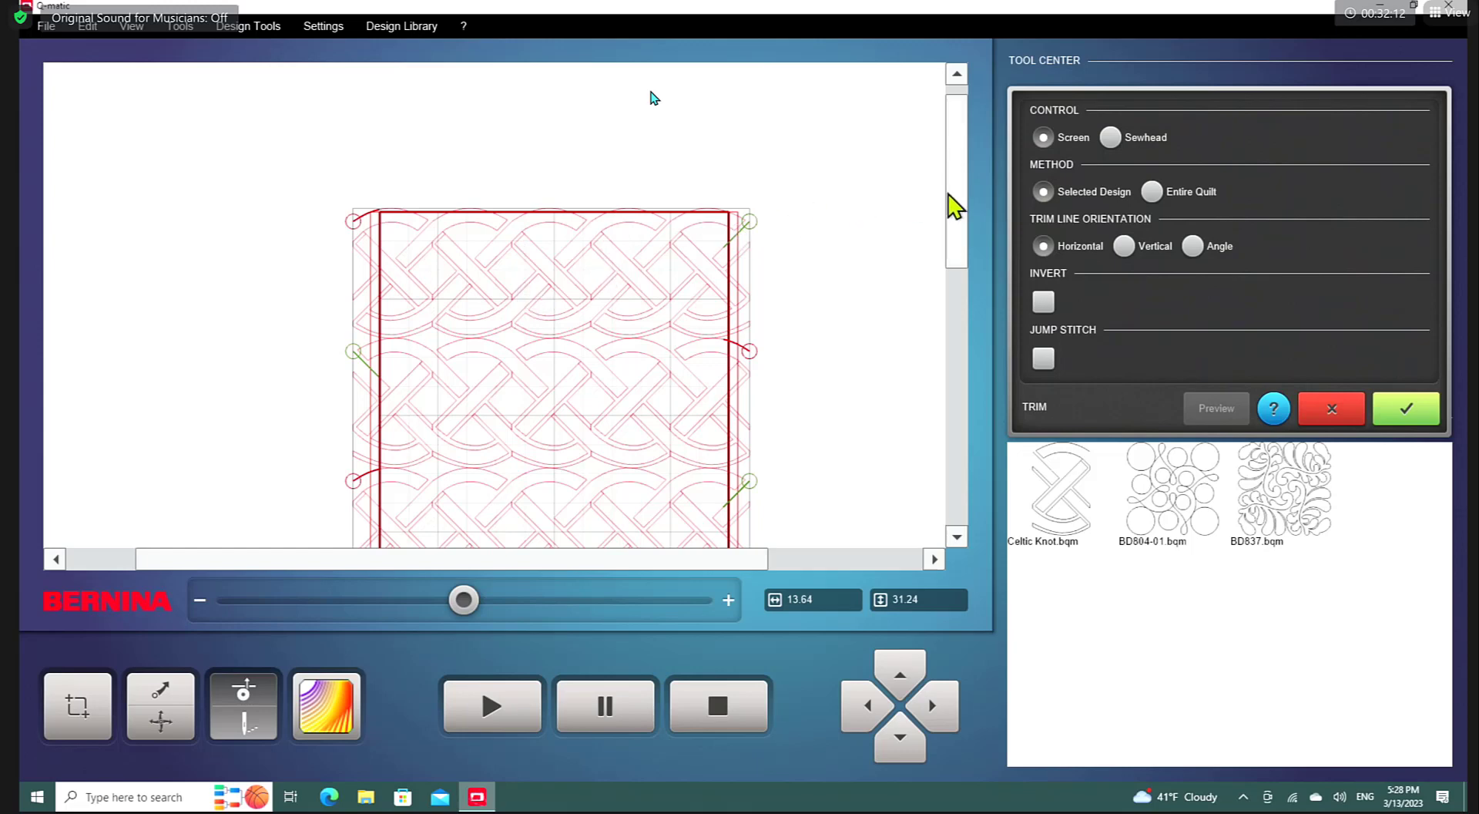
{"action": "left_click_drag", "start_coordinate": [965, 204], "coordinate": [962, 260]}
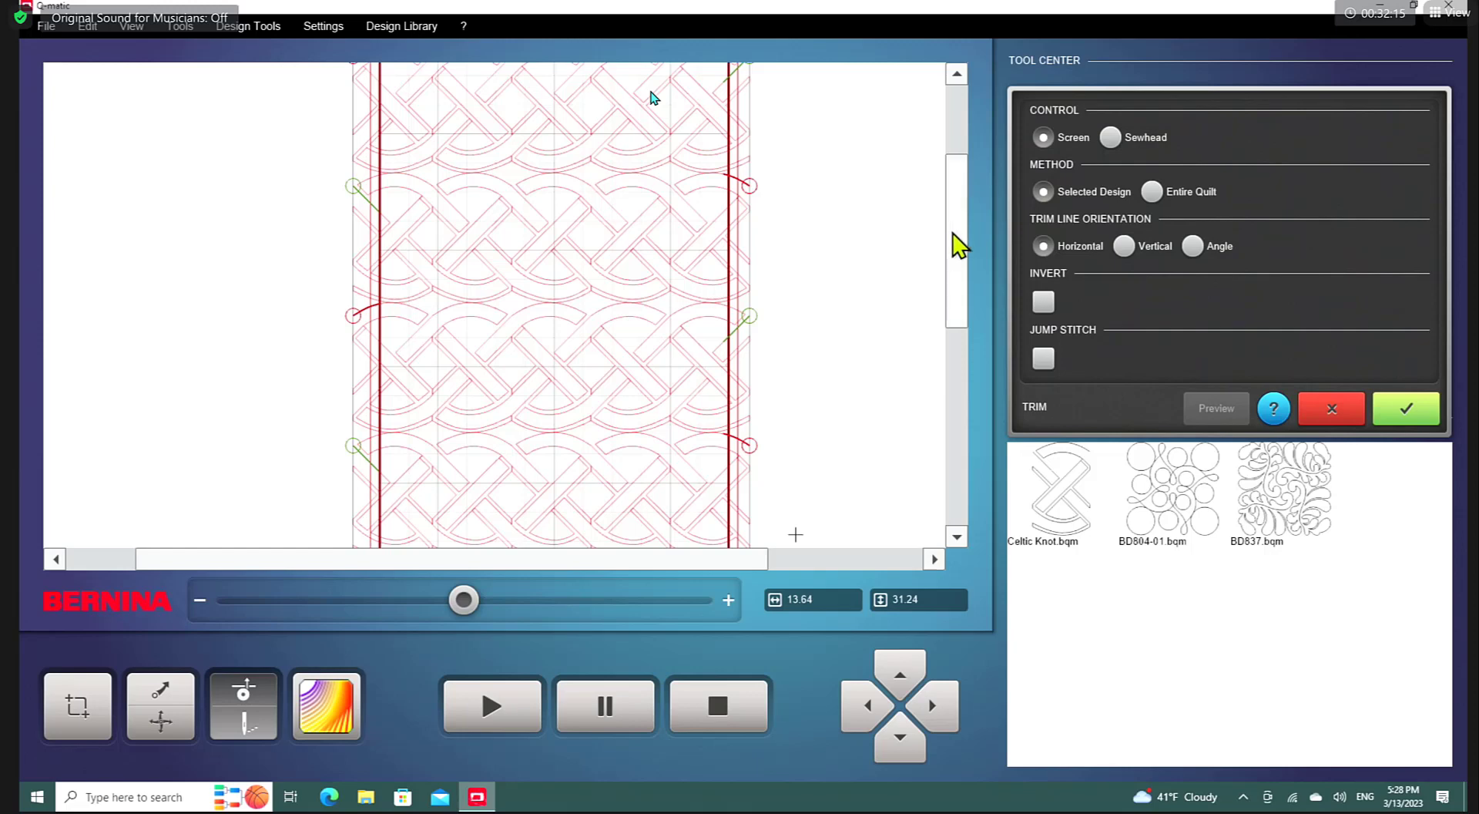
{"action": "left_click_drag", "start_coordinate": [963, 241], "coordinate": [963, 299]}
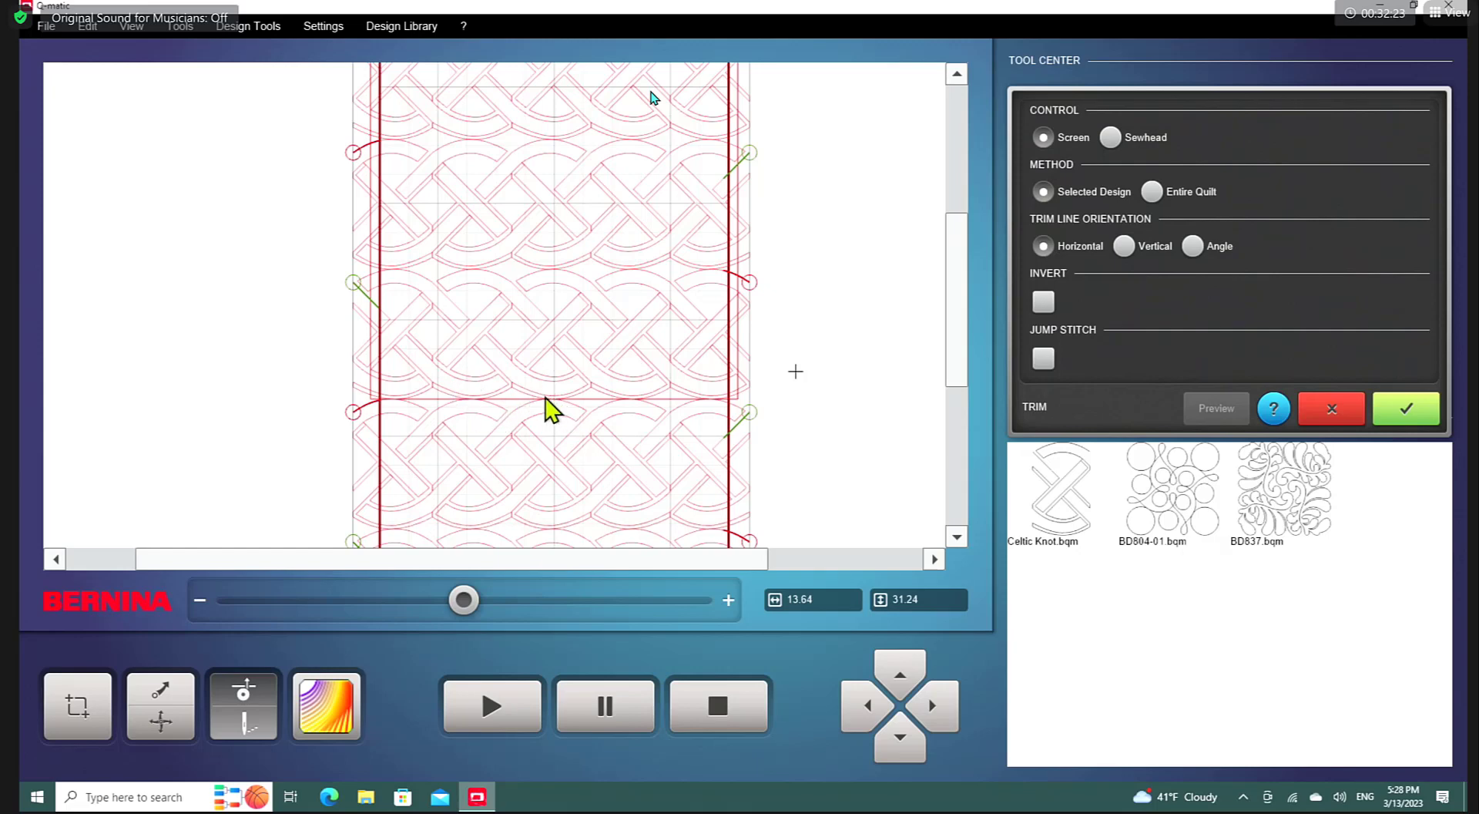
{"action": "scroll", "coordinate": [564, 416], "scroll_direction": "up", "scroll_amount": 5}
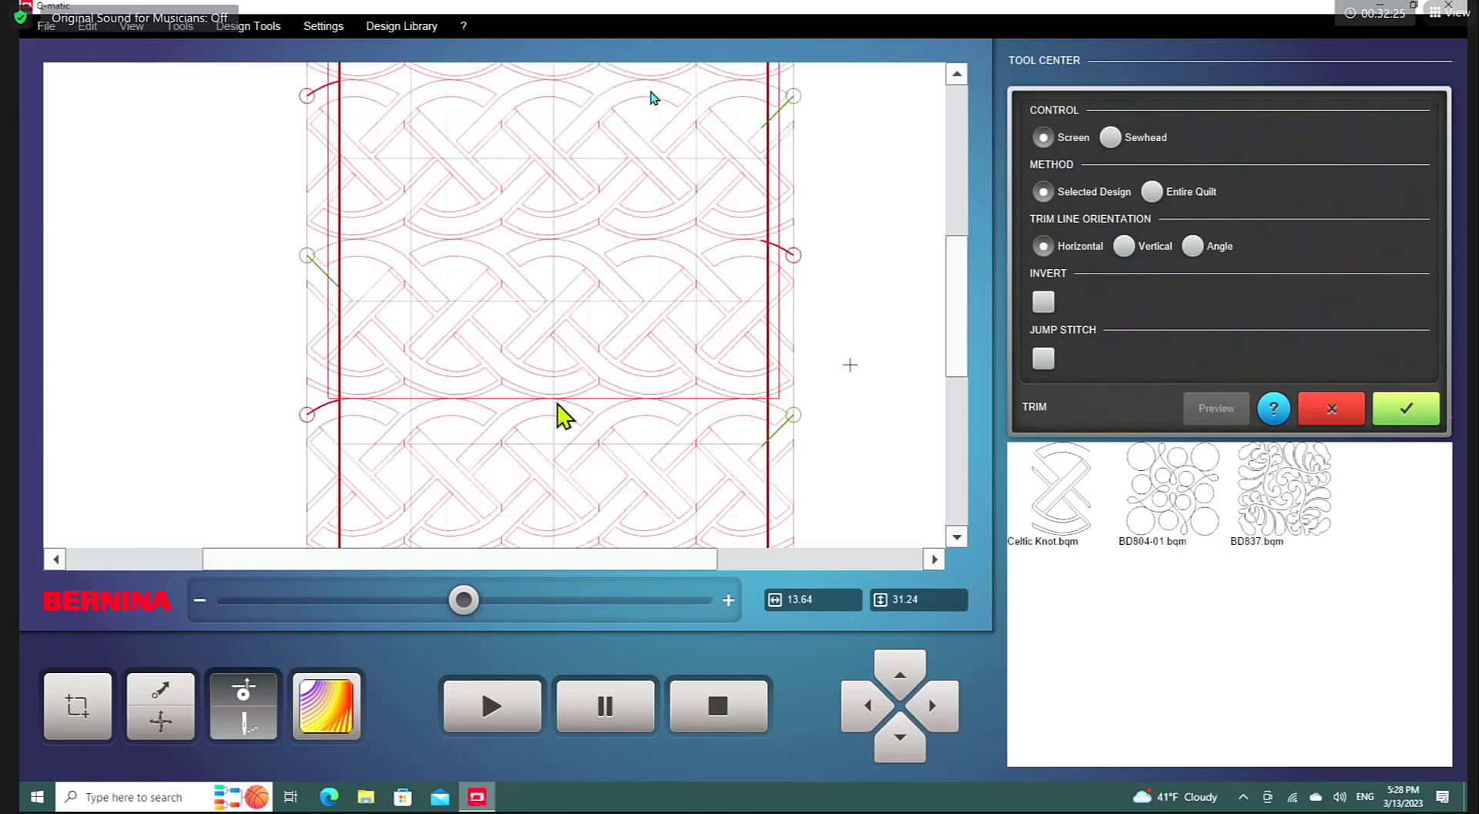
{"action": "scroll", "coordinate": [562, 416], "scroll_direction": "up", "scroll_amount": 2}
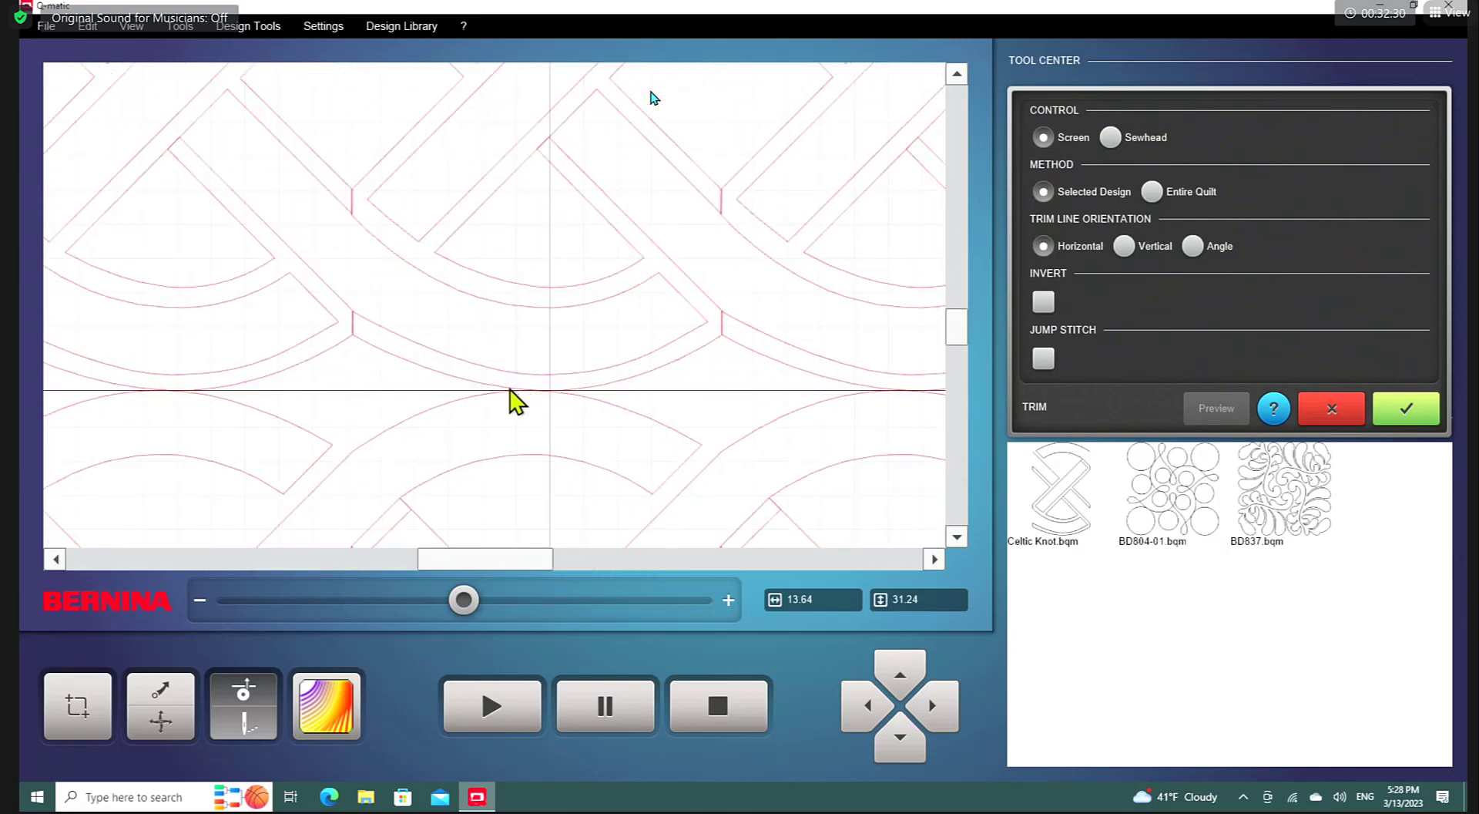
{"action": "scroll", "coordinate": [512, 392], "scroll_direction": "down", "scroll_amount": 5}
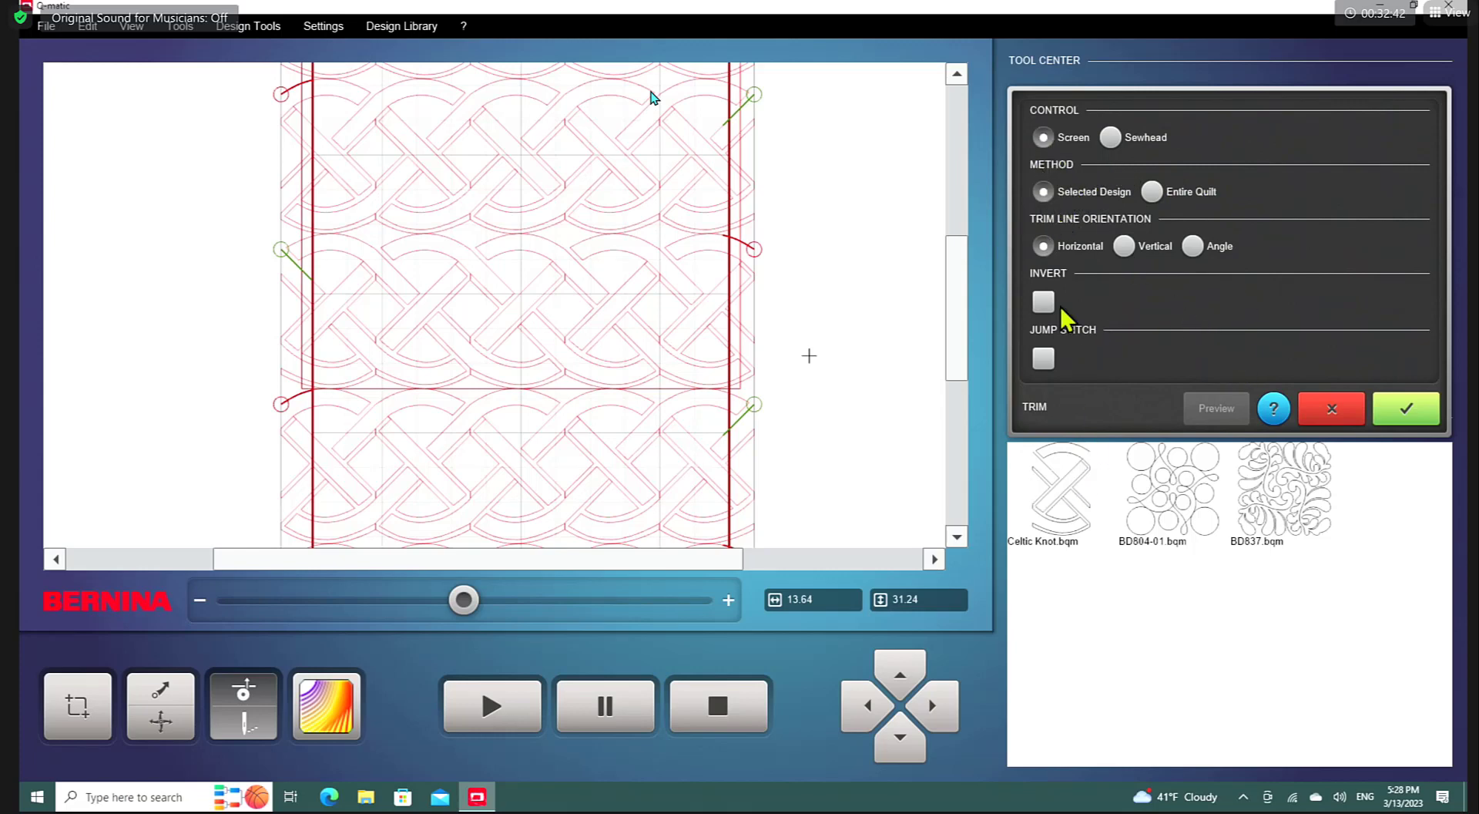
{"action": "left_click_drag", "start_coordinate": [973, 285], "coordinate": [953, 187]}
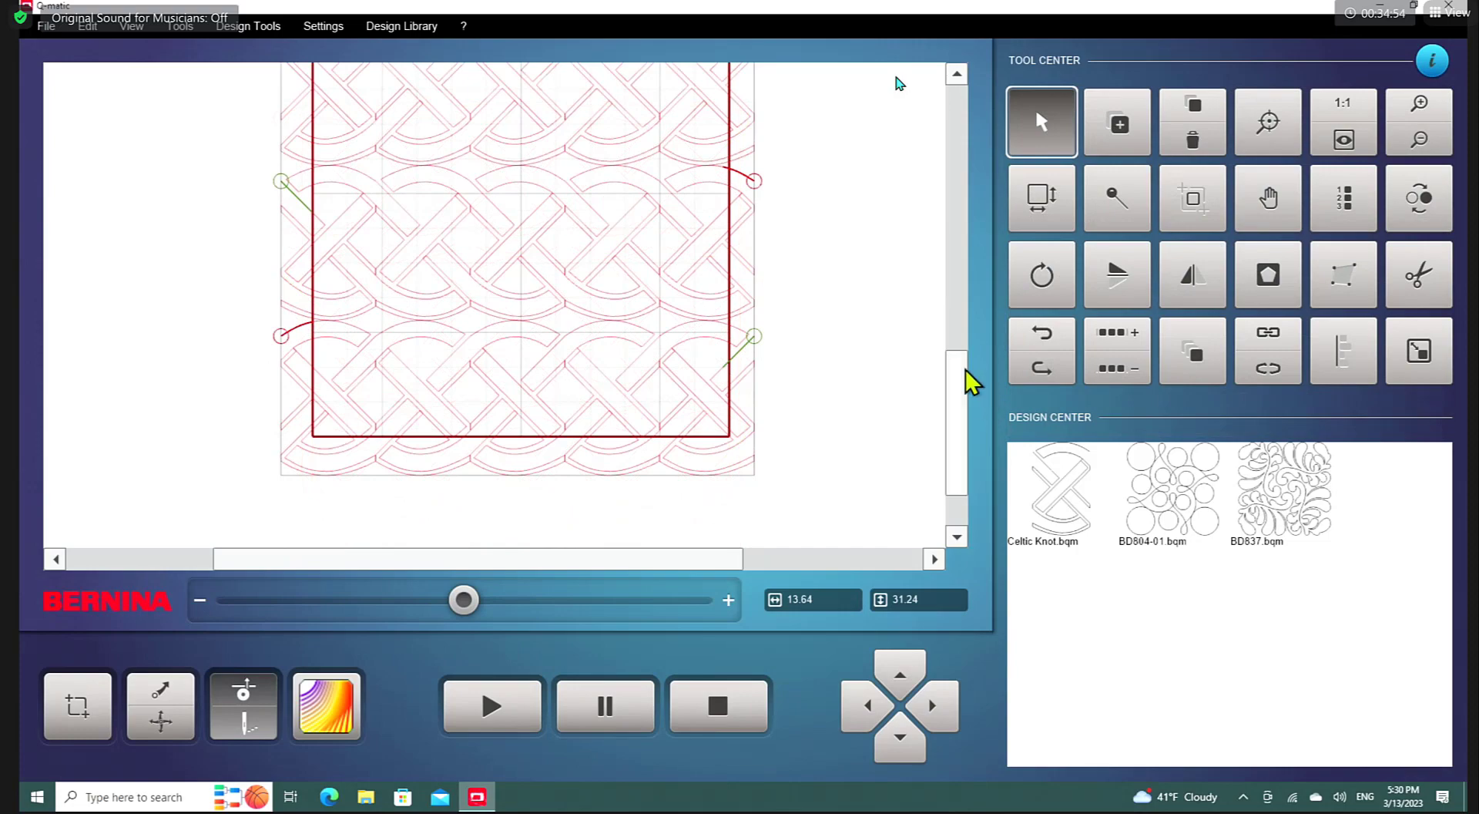
{"action": "left_click_drag", "start_coordinate": [971, 381], "coordinate": [986, 142]}
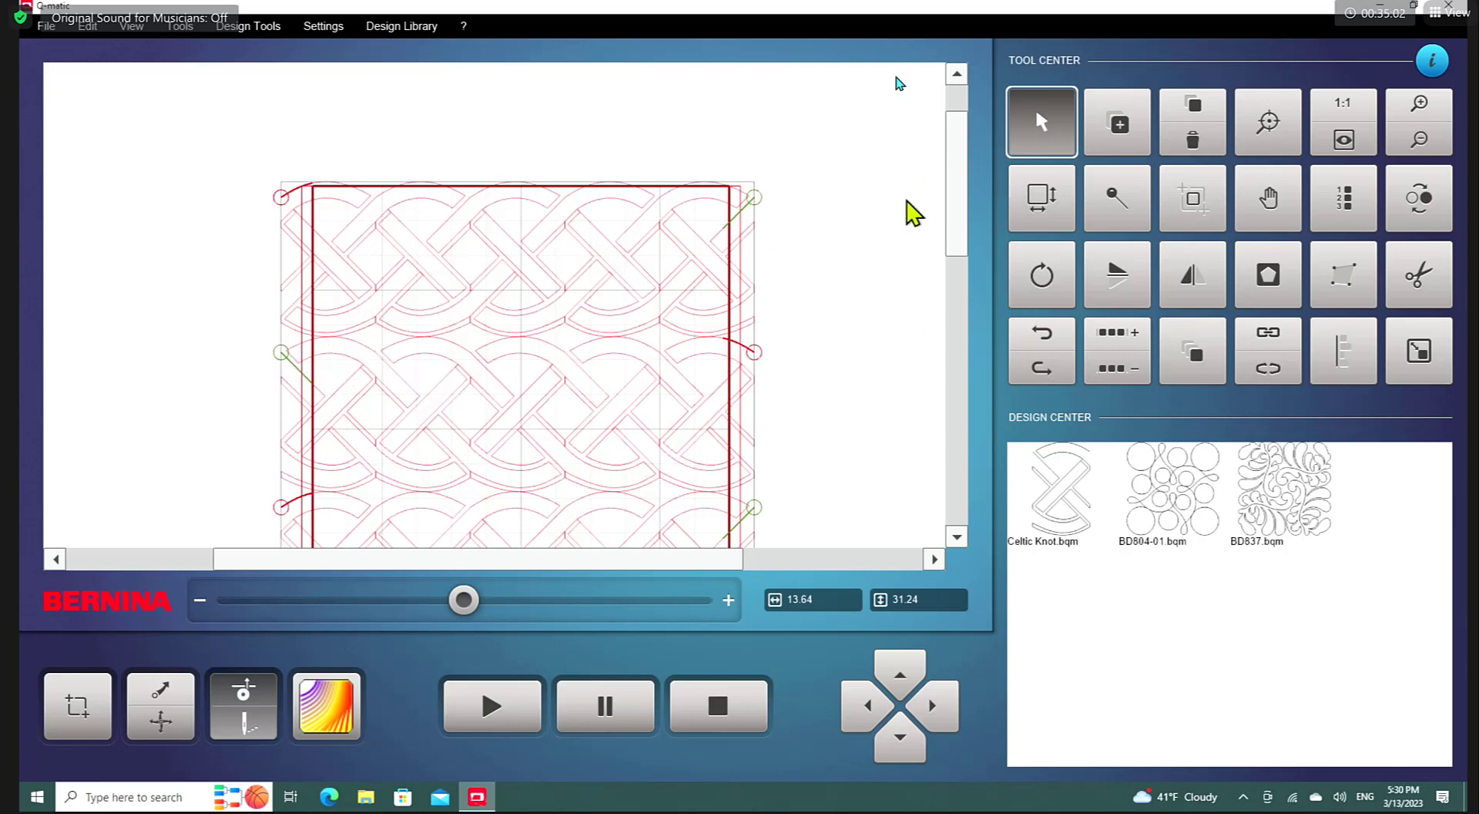
Step: Ungroup the Celtic Knot rows and regroup only the top three rows using the Group method
{"action": "left_click", "coordinate": [847, 229]}
{"action": "left_click", "coordinate": [1258, 369]}
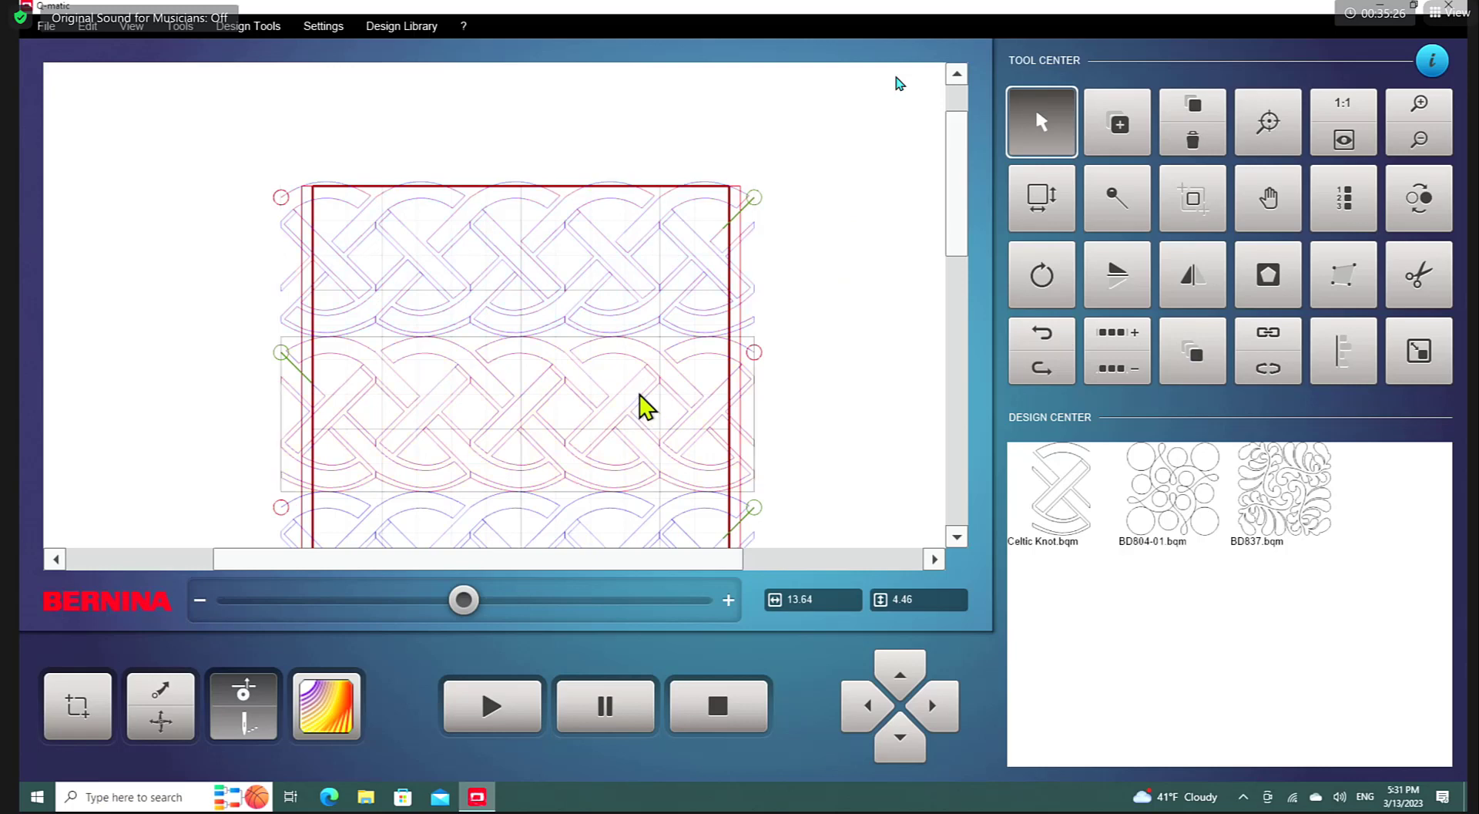
{"action": "left_click", "coordinate": [678, 274]}
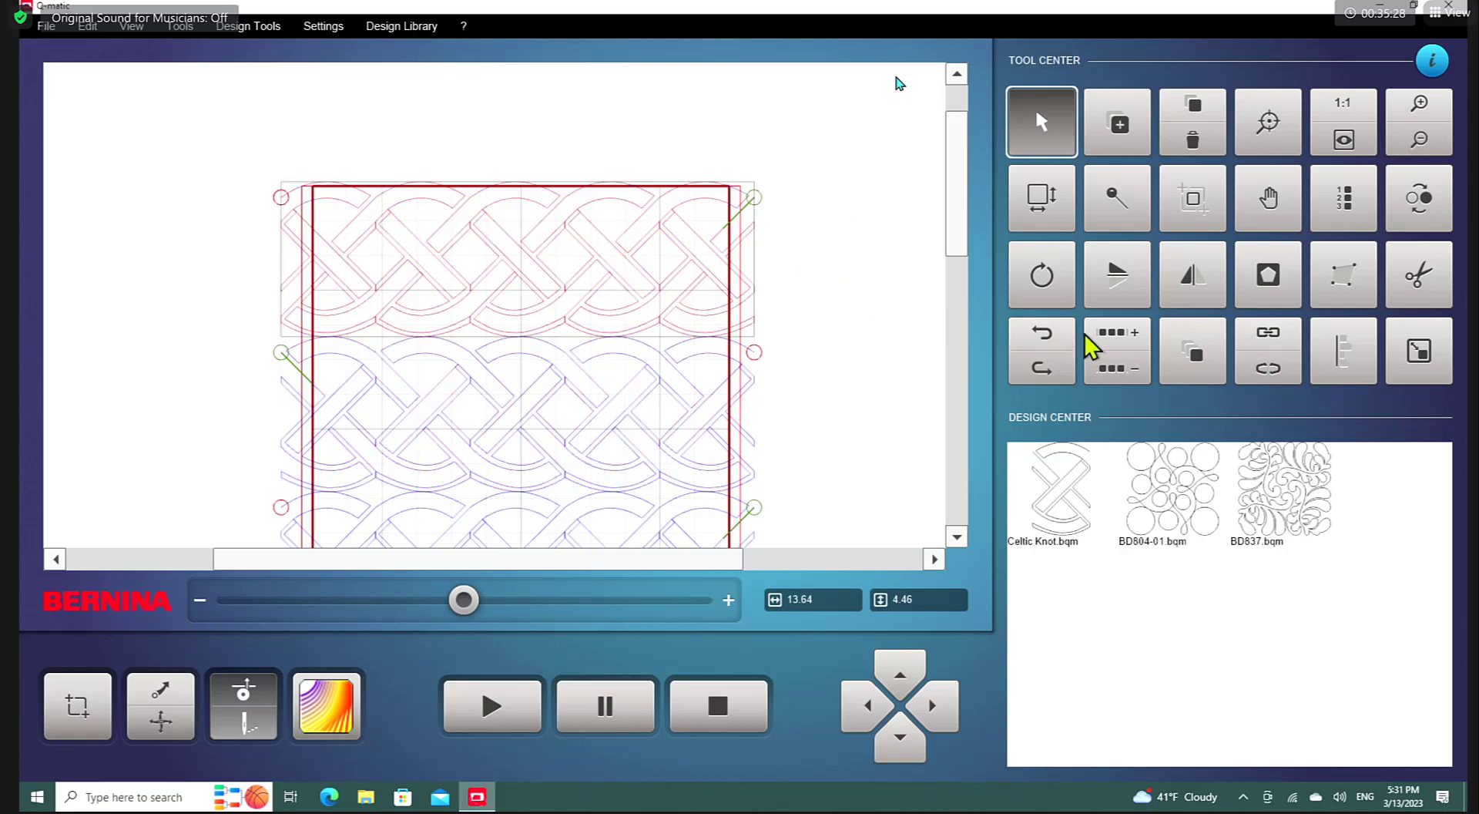
{"action": "left_click", "coordinate": [1269, 349]}
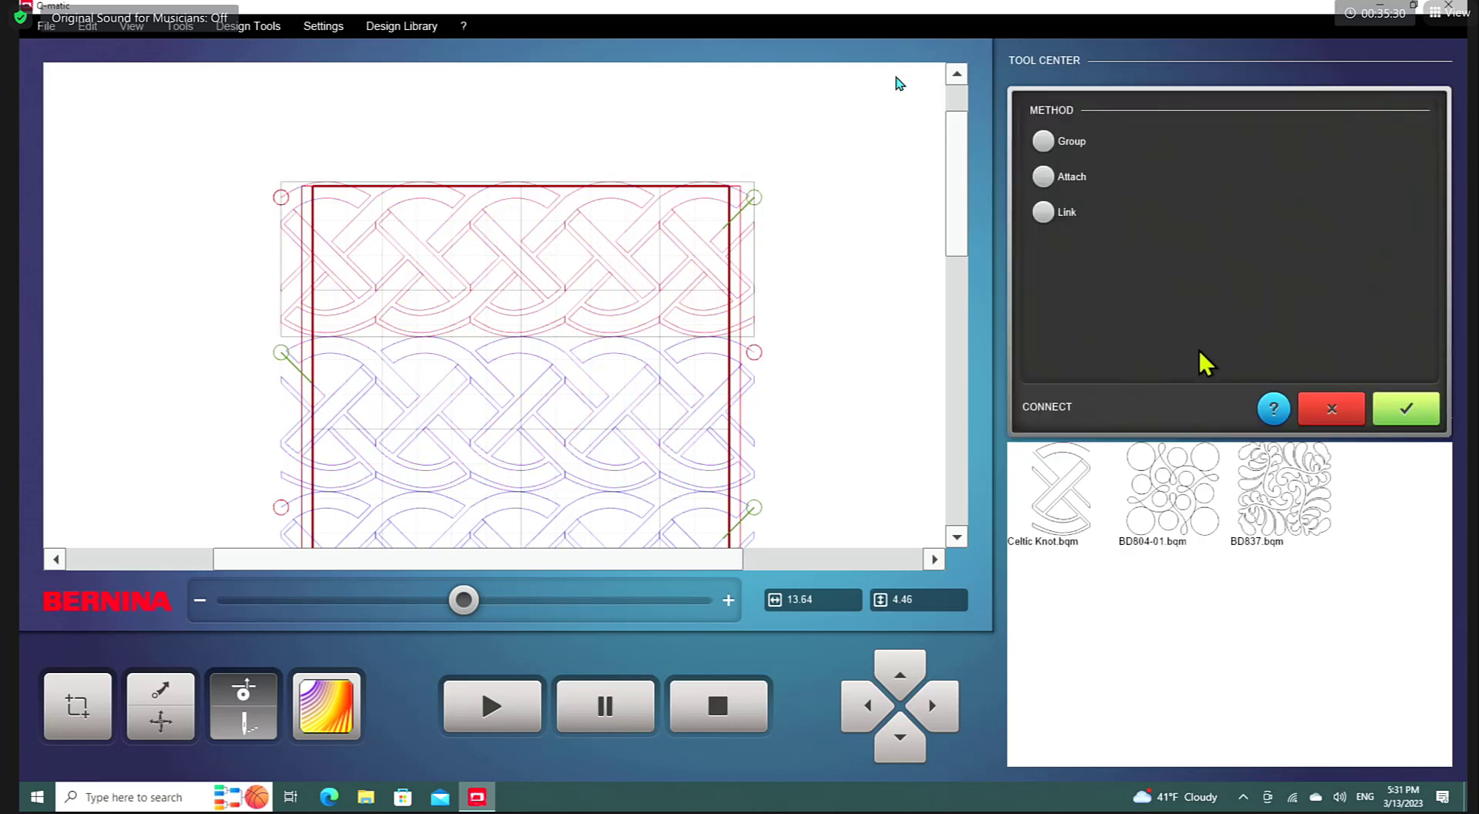
{"action": "left_click", "coordinate": [1043, 141]}
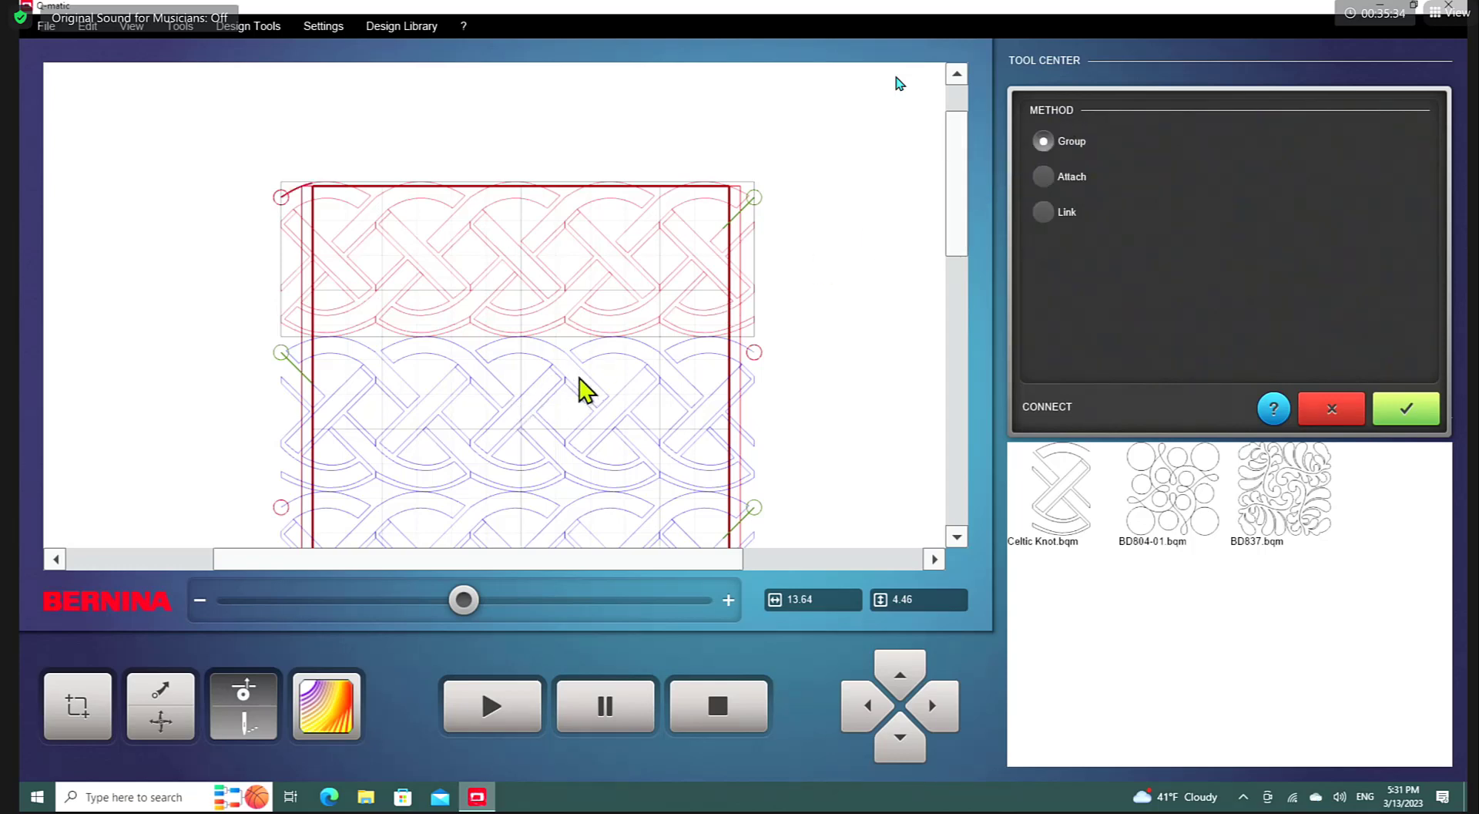
{"action": "left_click", "coordinate": [580, 377]}
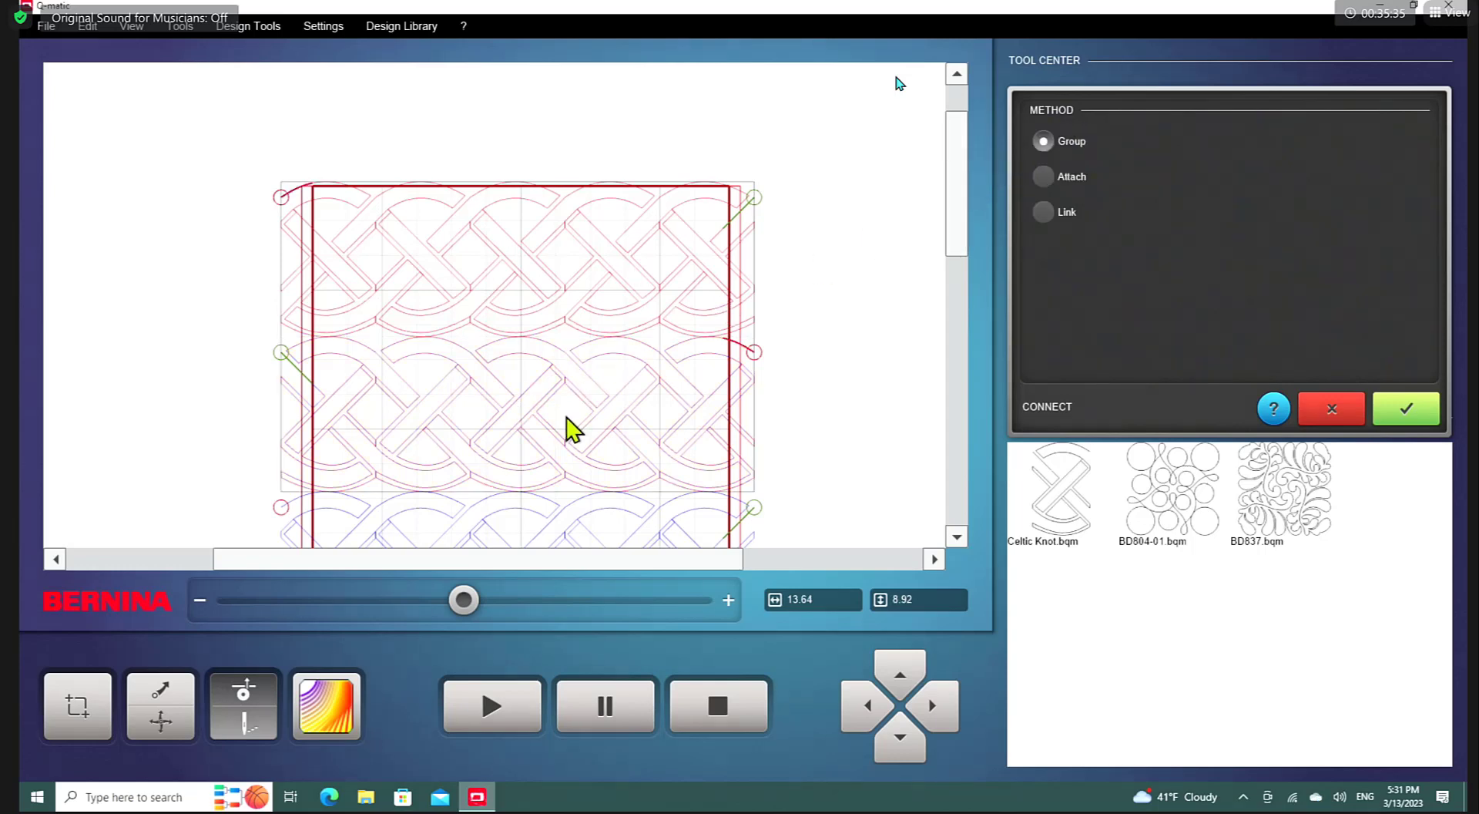
{"action": "left_click", "coordinate": [605, 513]}
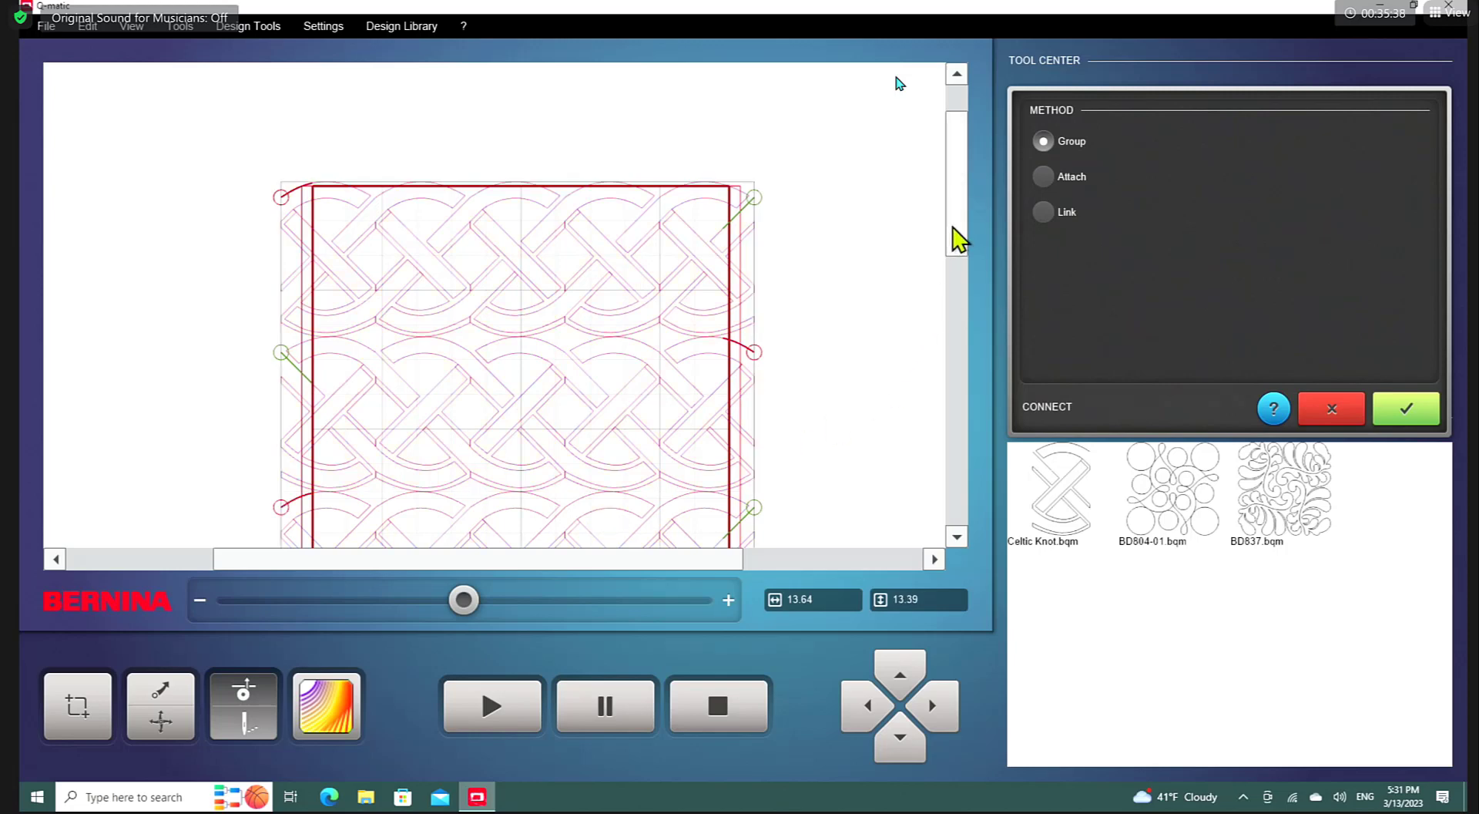
{"action": "left_click_drag", "start_coordinate": [953, 229], "coordinate": [937, 362]}
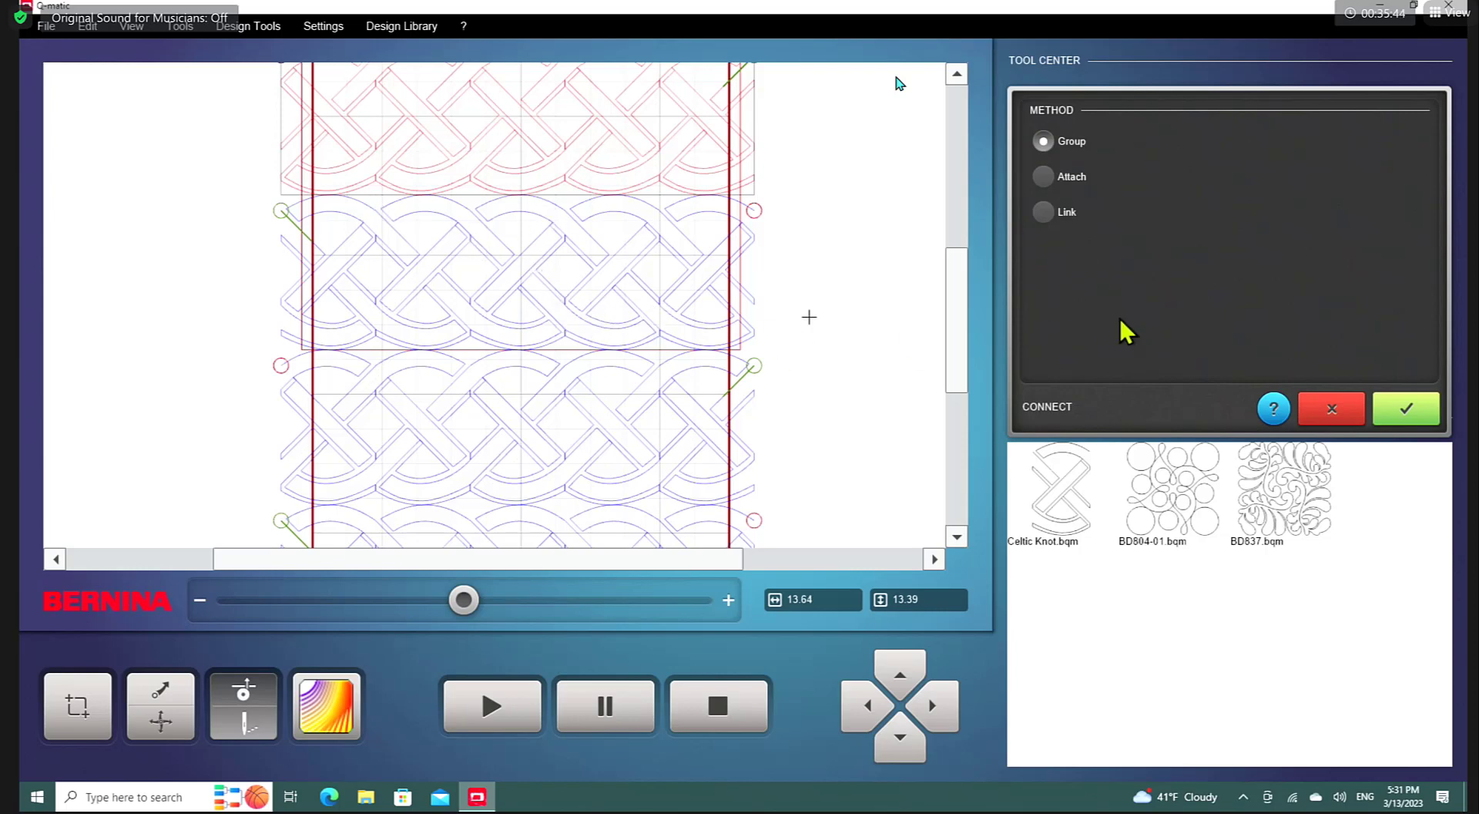
{"action": "left_click", "coordinate": [1421, 409]}
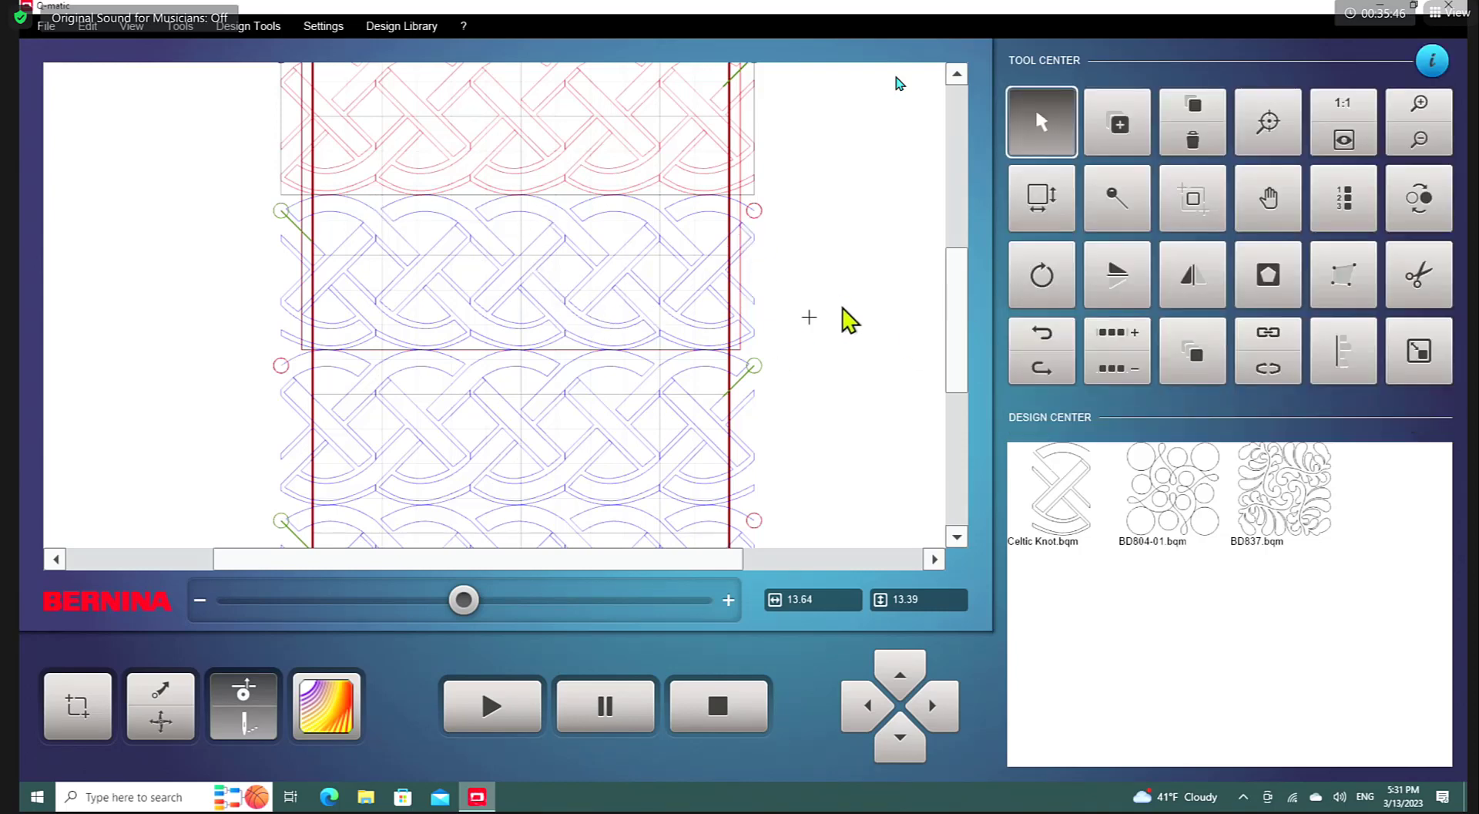
Step: Trim the three-row group along a horizontal line at the quilt's upper edge, with Invert enabled so the excess above it is removed
{"action": "left_click", "coordinate": [1419, 279]}
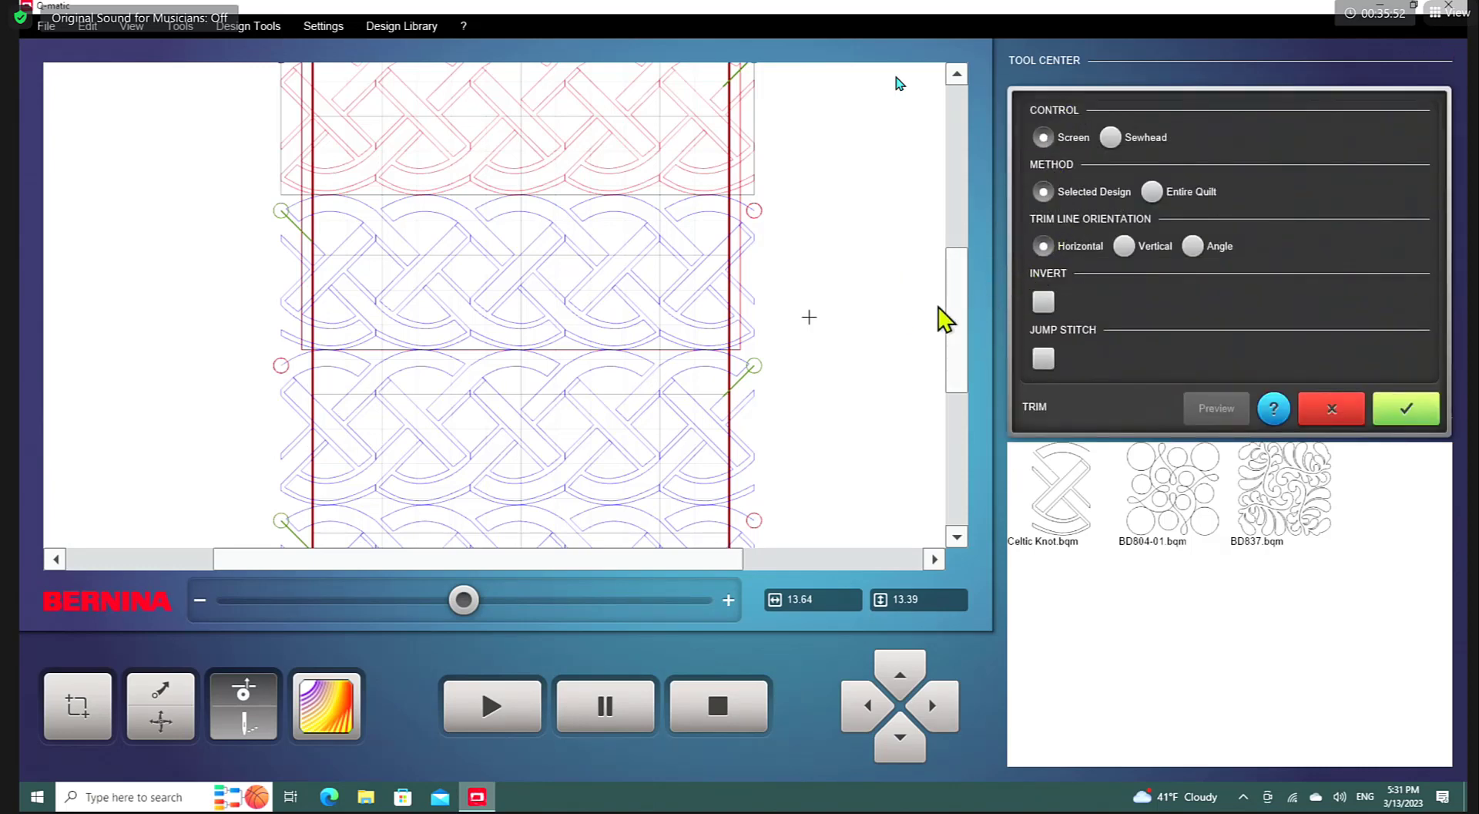
{"action": "left_click_drag", "start_coordinate": [954, 300], "coordinate": [963, 177]}
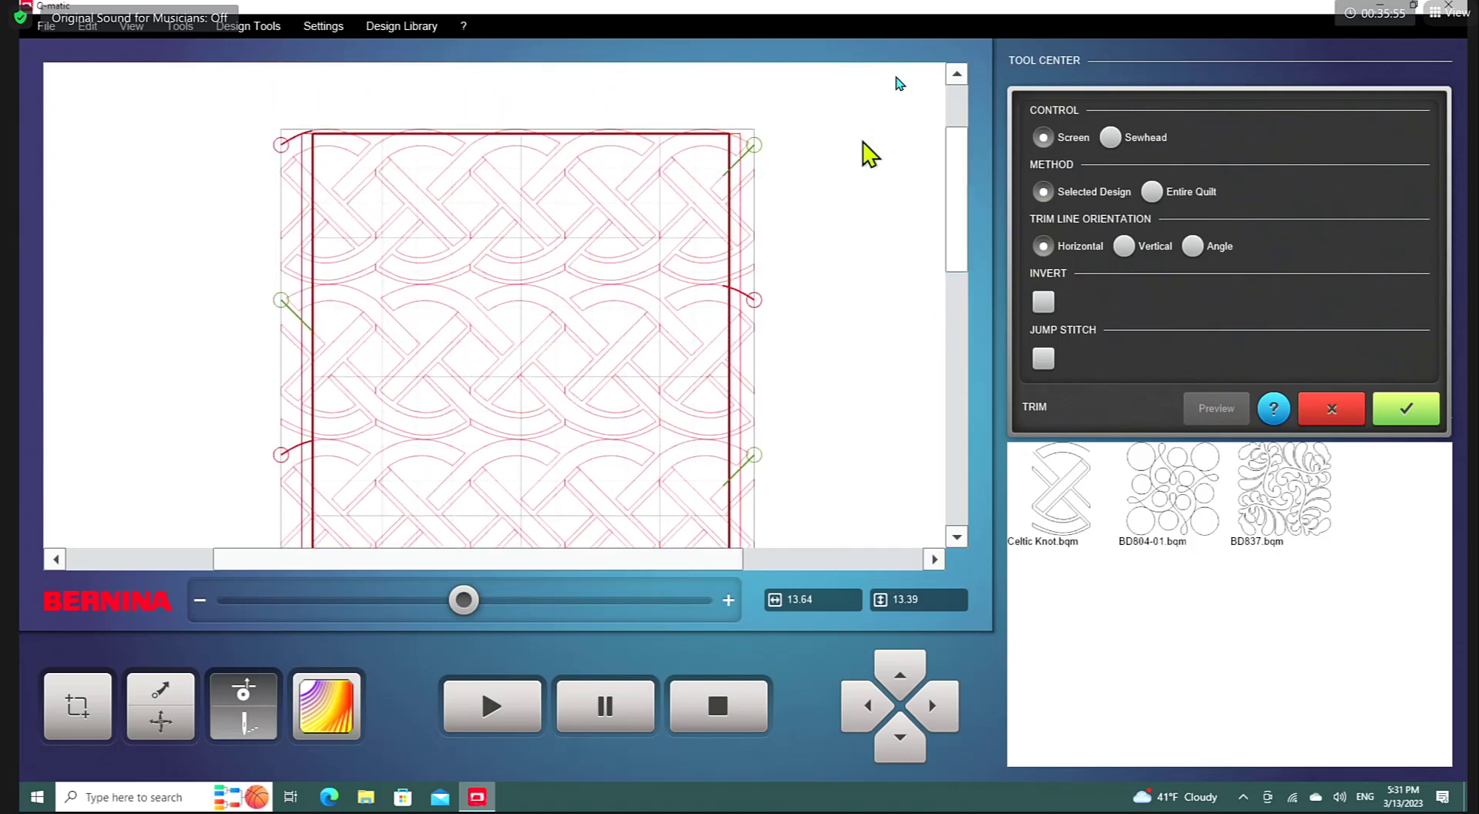
{"action": "left_click", "coordinate": [576, 131]}
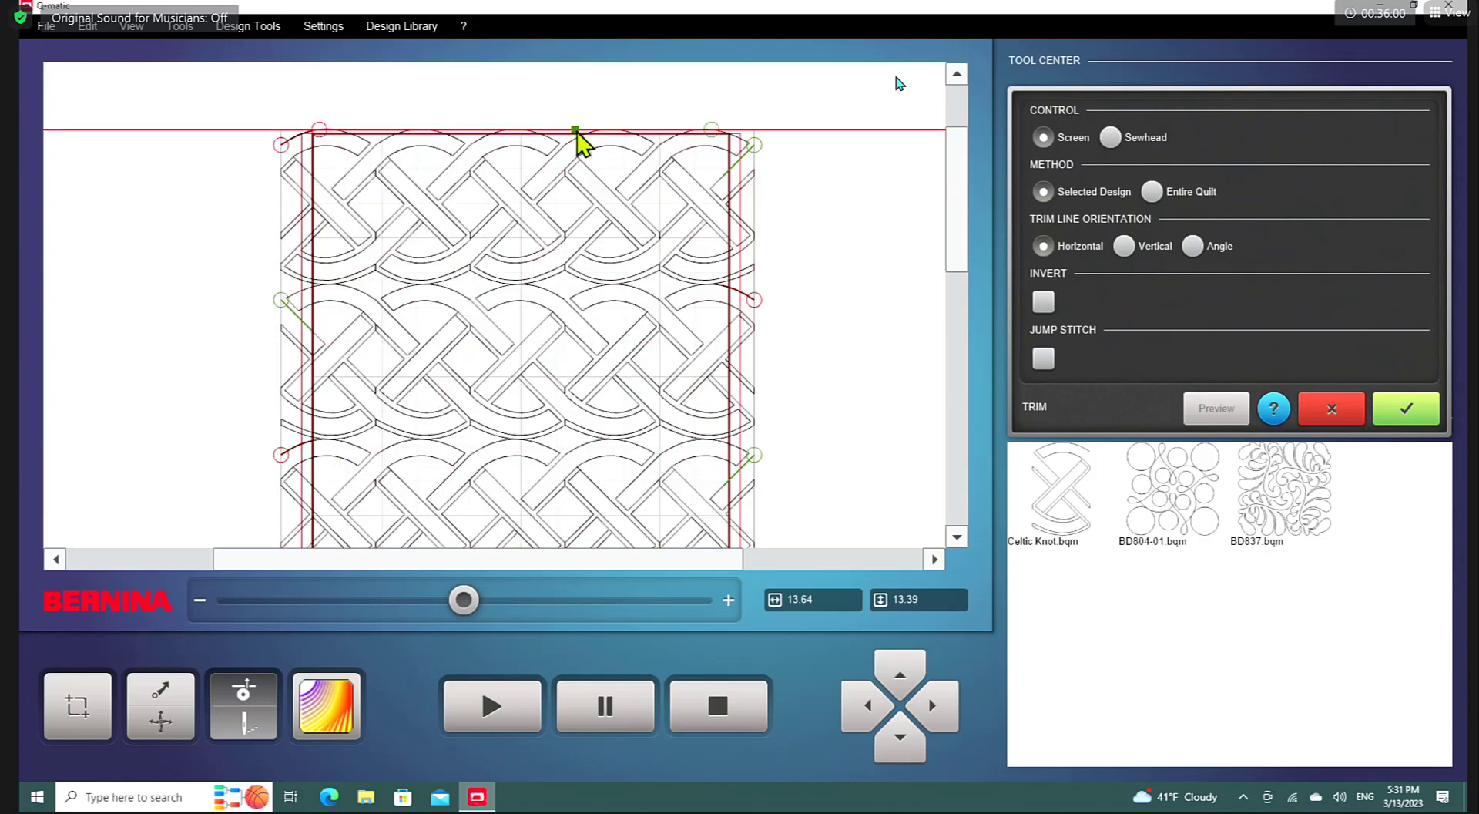
{"action": "left_click", "coordinate": [1044, 303]}
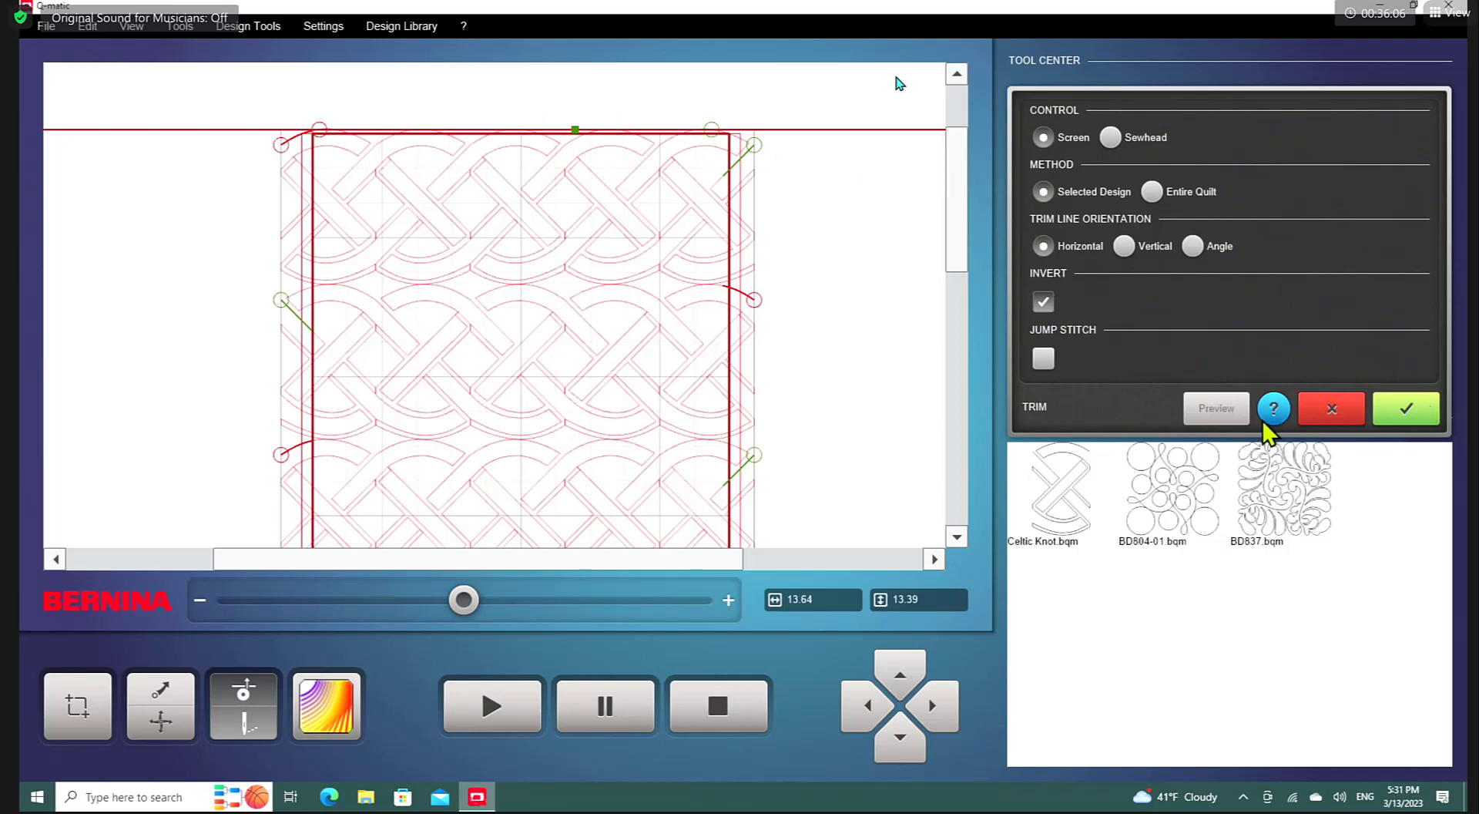
{"action": "left_click", "coordinate": [1213, 413]}
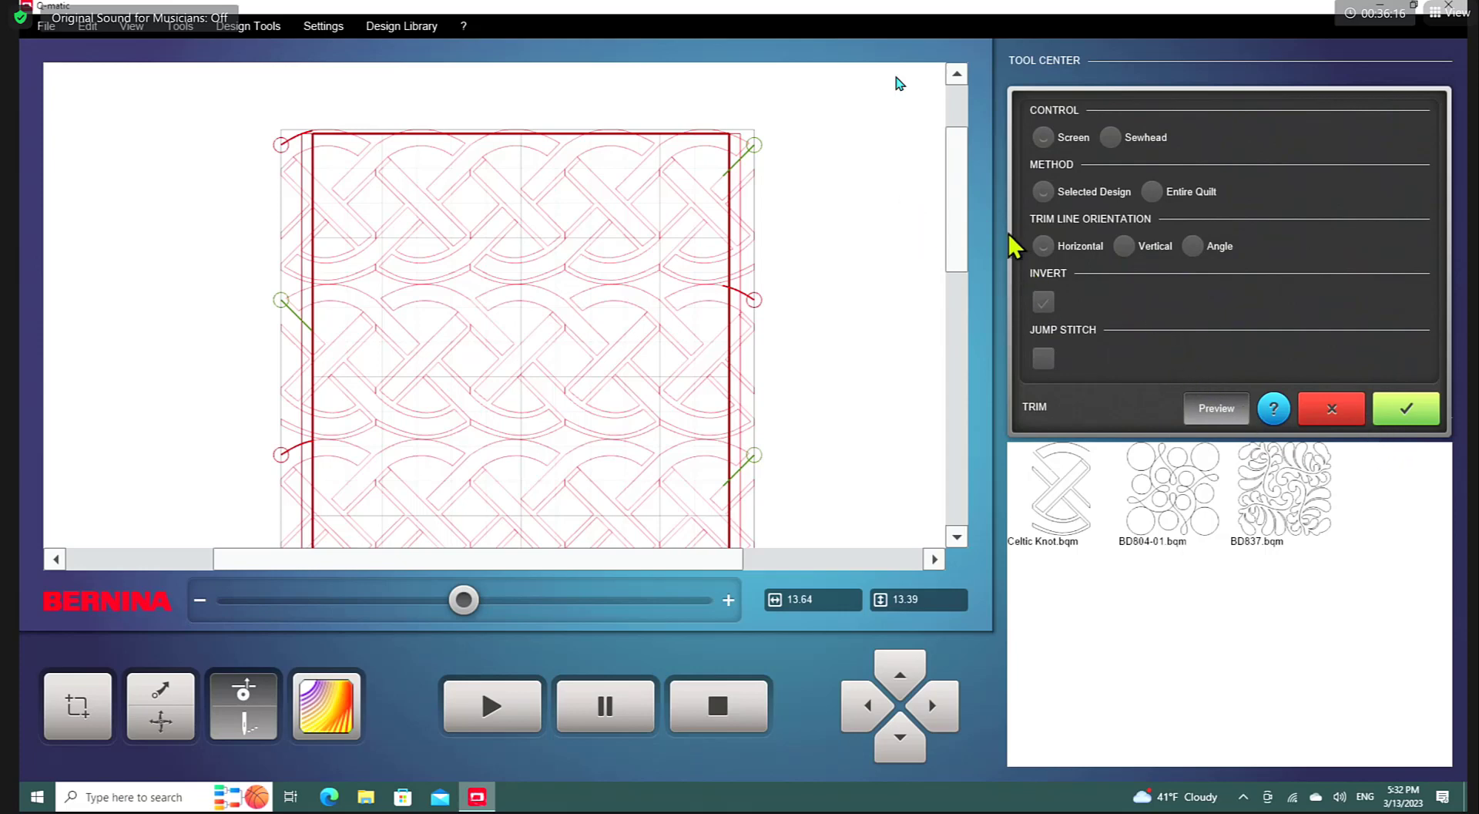
{"action": "left_click", "coordinate": [1214, 416]}
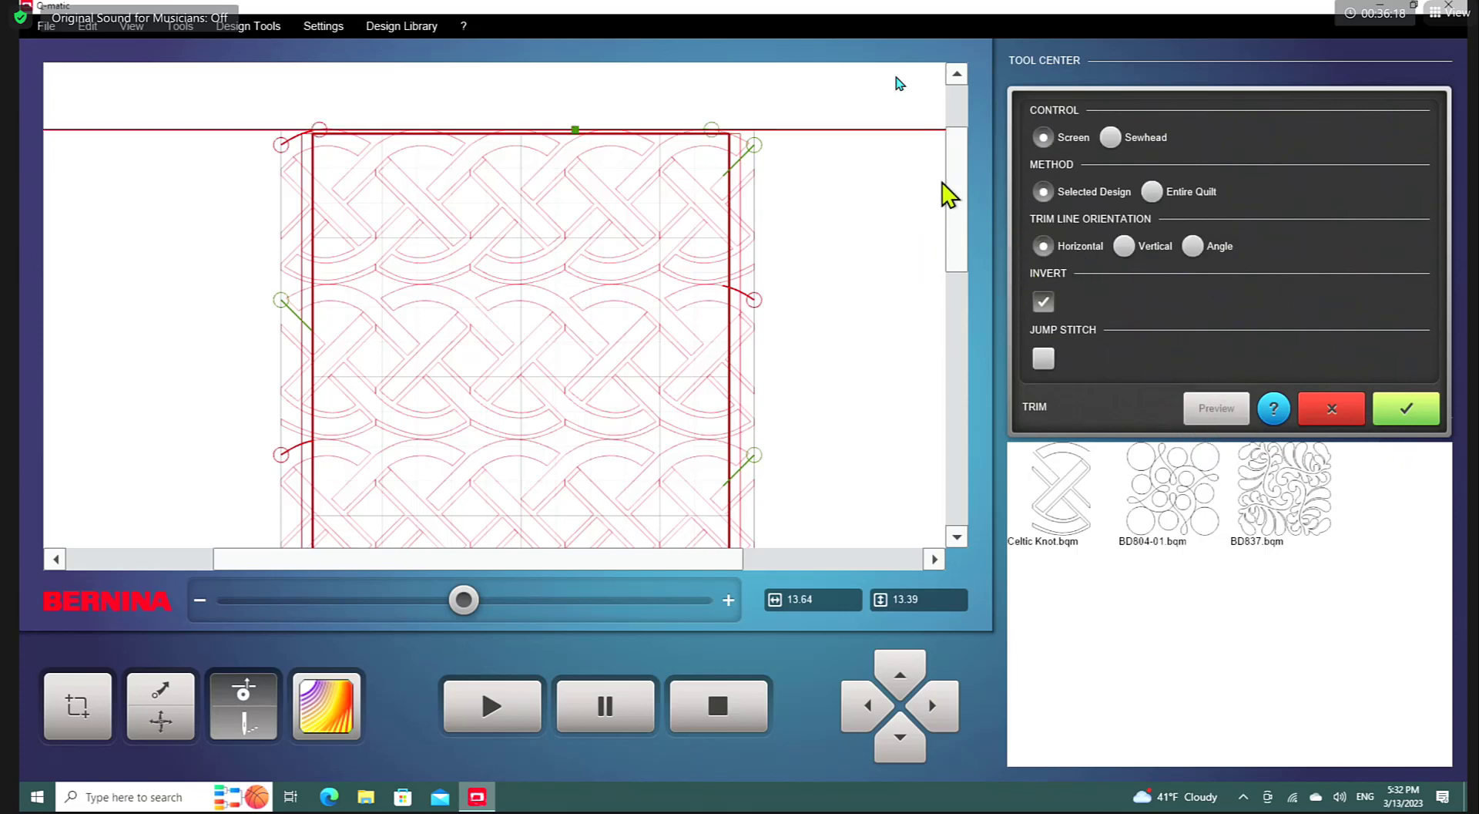
{"action": "left_click", "coordinate": [635, 133]}
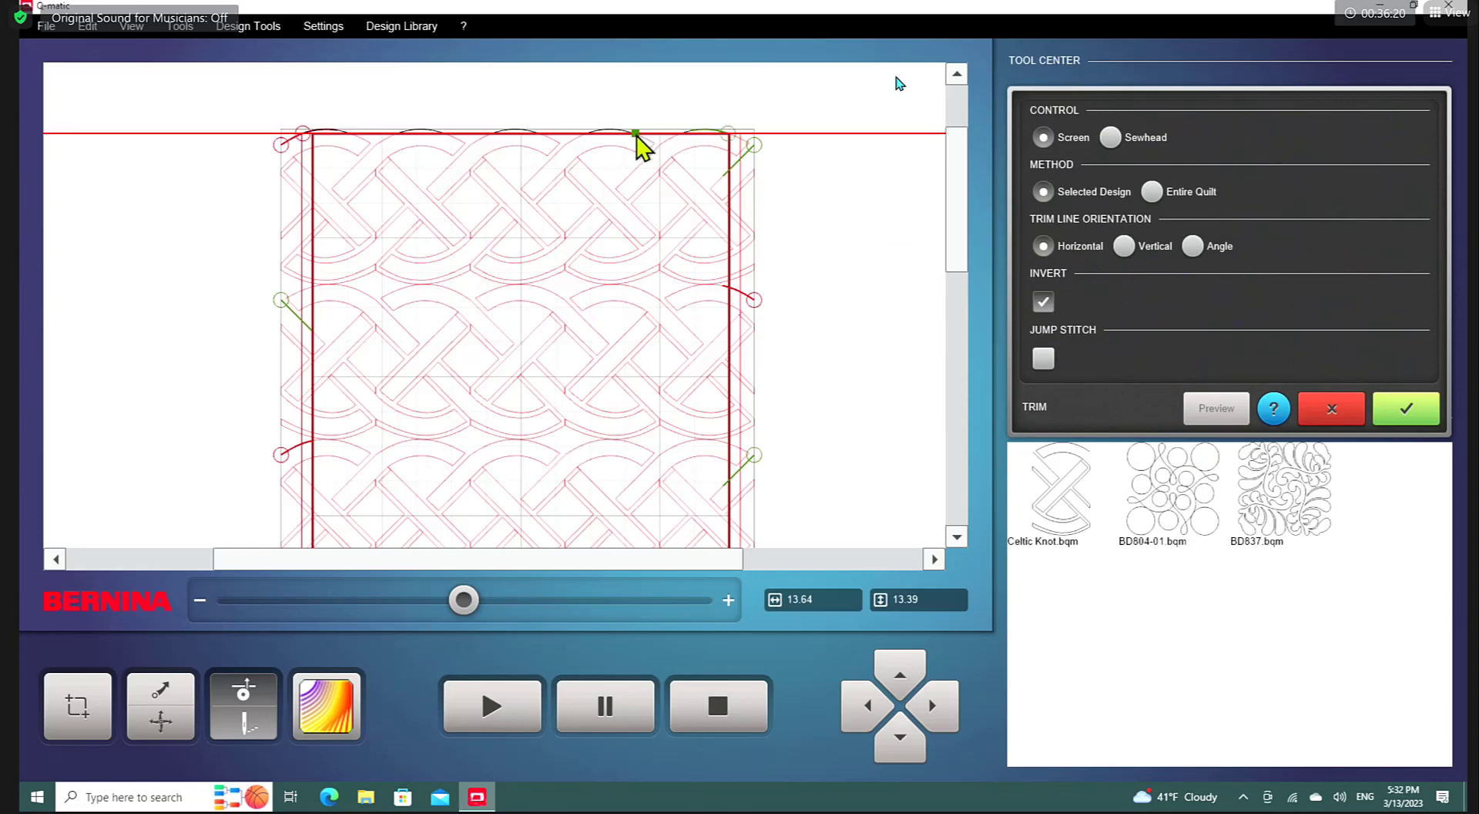
{"action": "left_click", "coordinate": [1222, 410]}
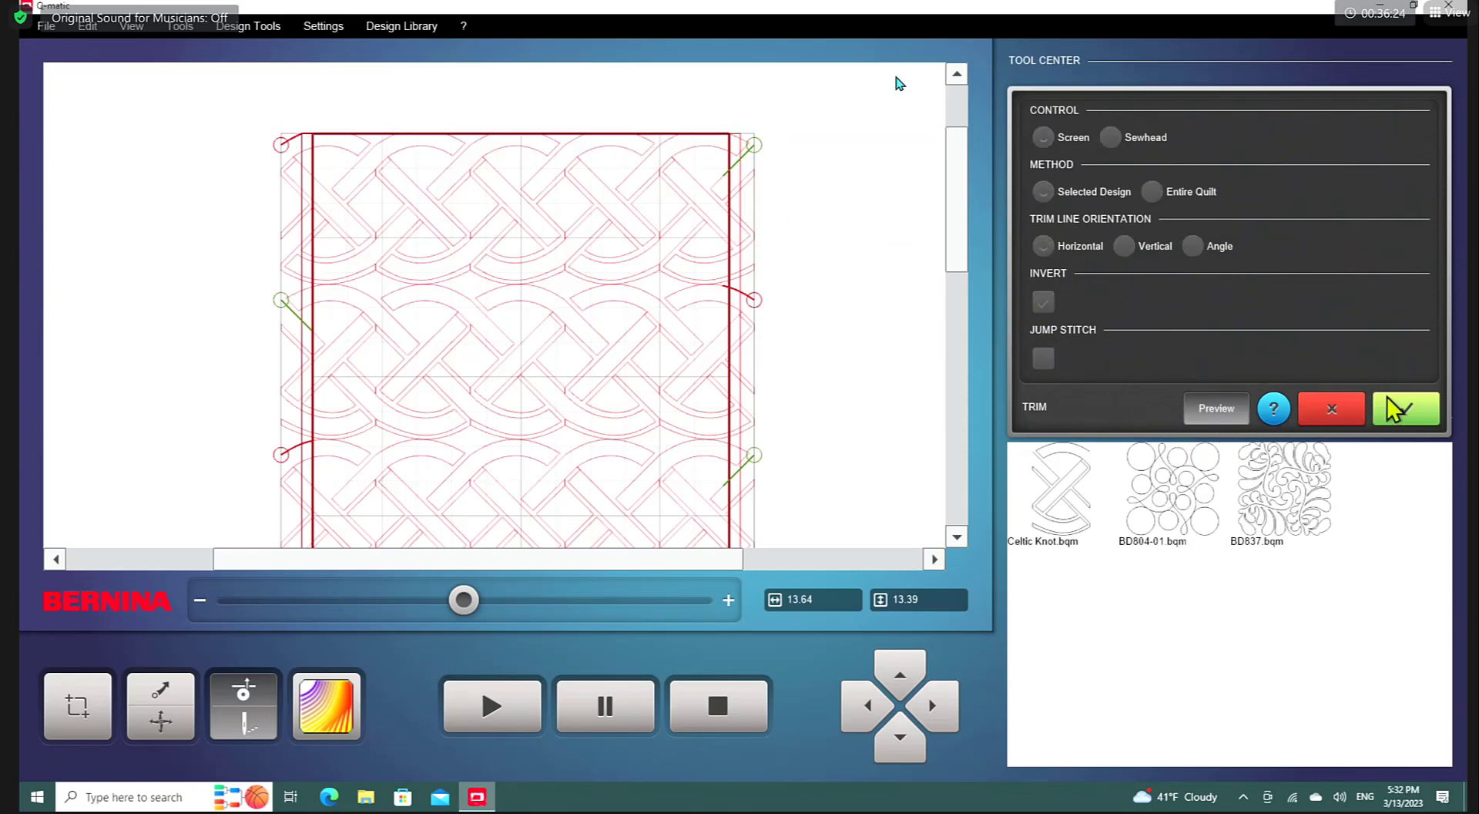
{"action": "left_click", "coordinate": [1408, 410]}
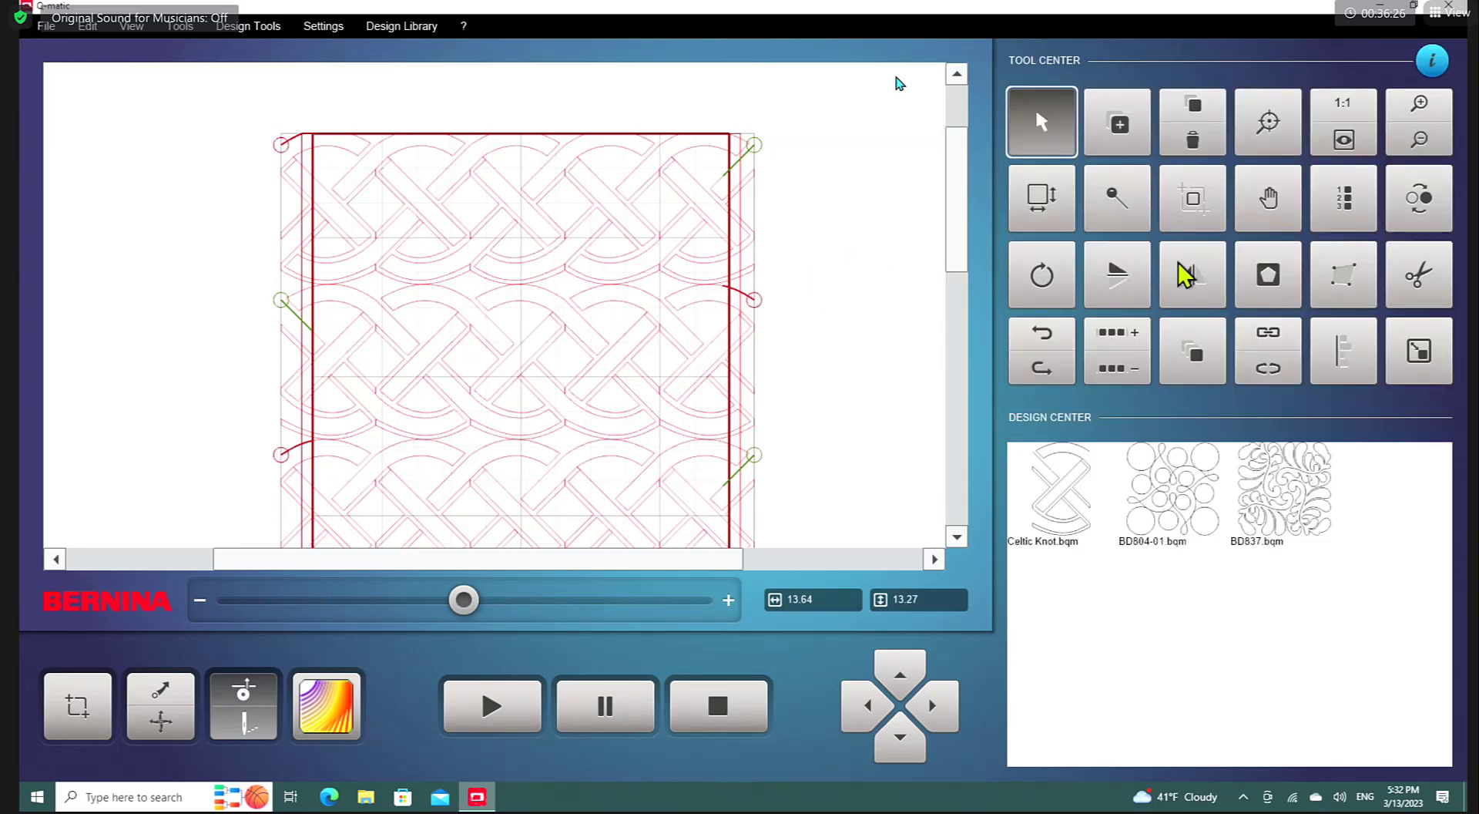
Step: Trim the three-row group along a vertical line just outside the quilt's right edge
{"action": "left_click", "coordinate": [1421, 281]}
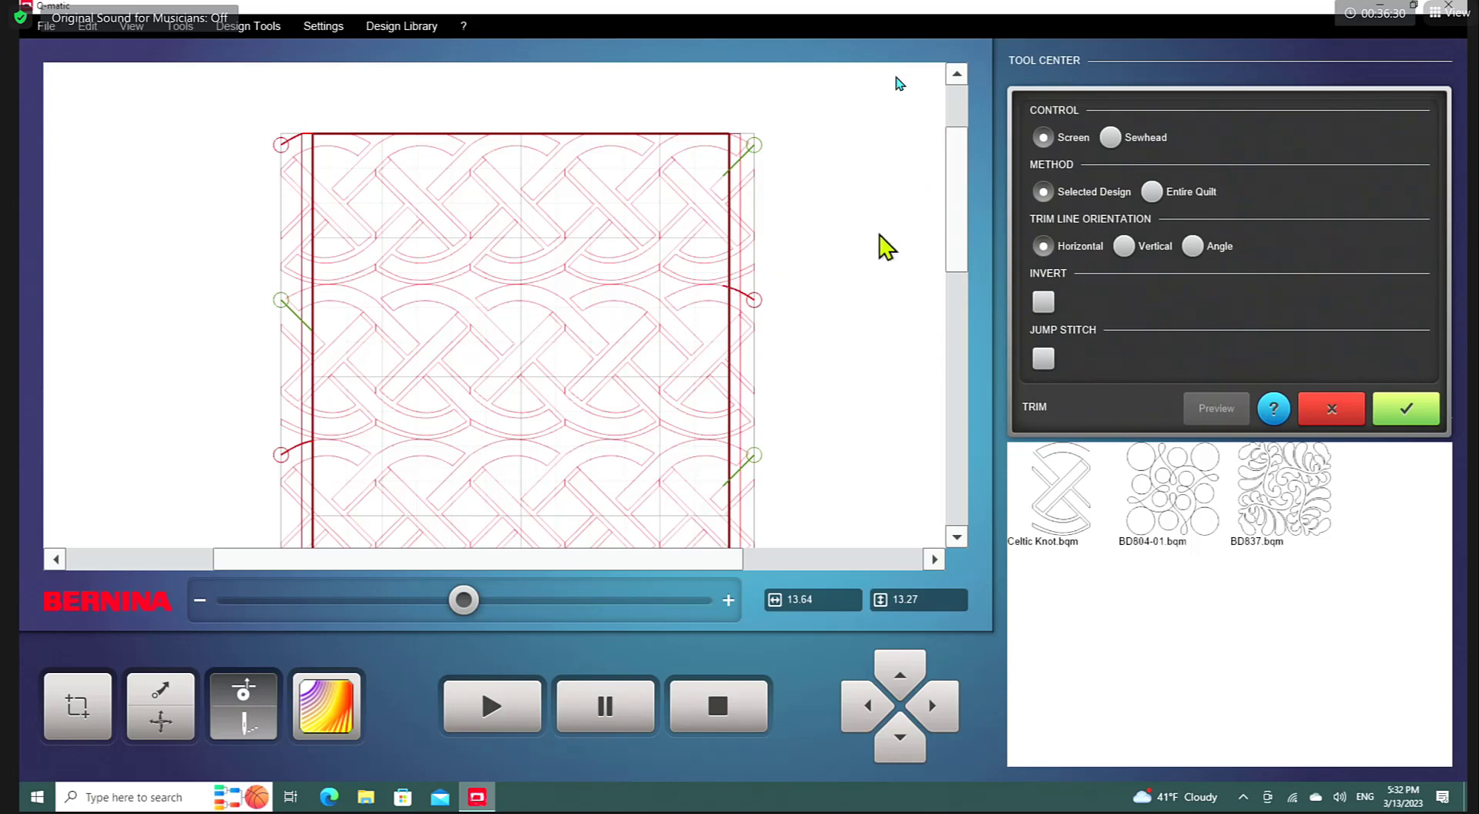
{"action": "left_click", "coordinate": [1128, 248]}
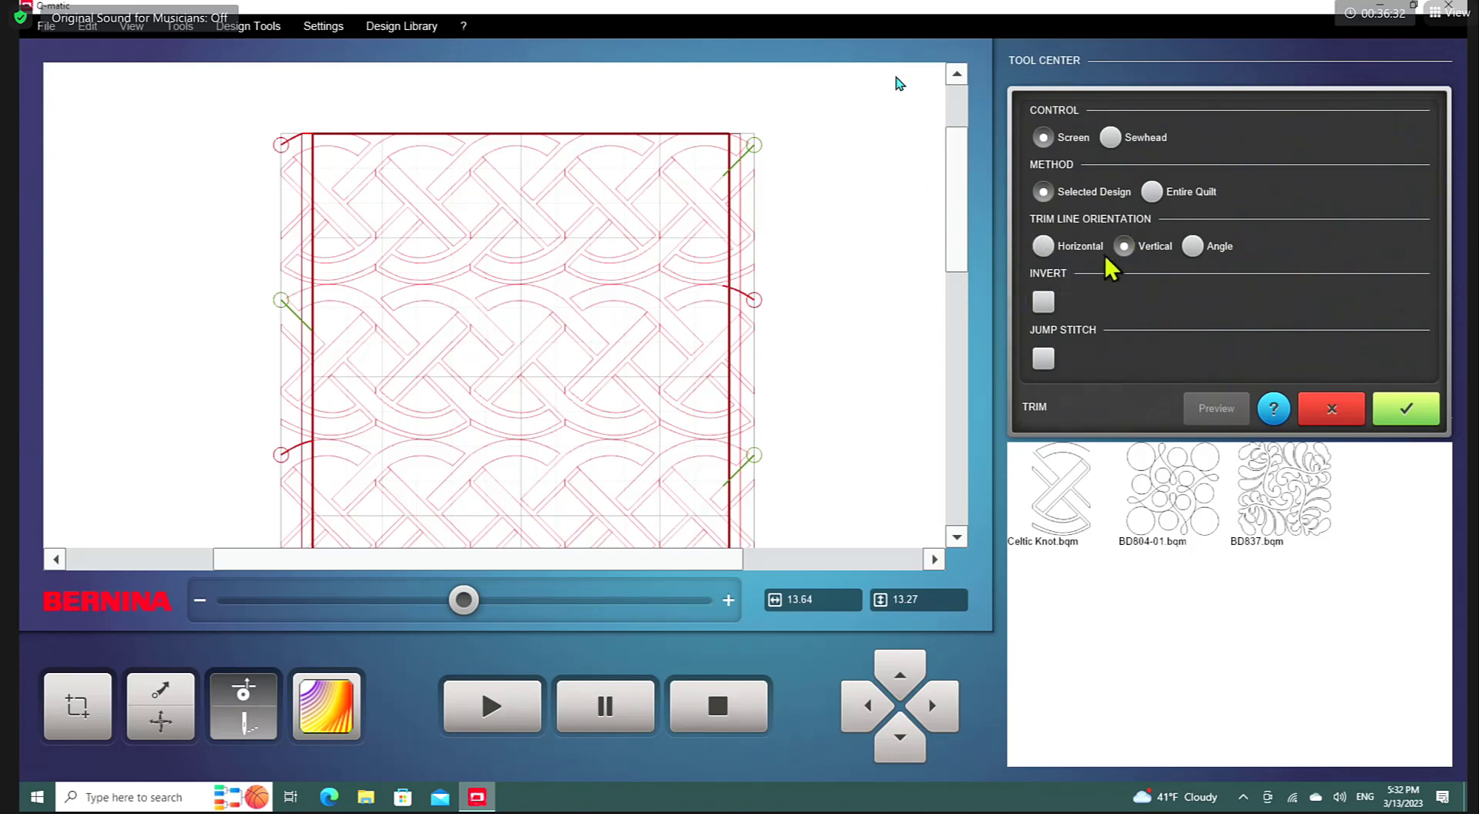
{"action": "left_click", "coordinate": [727, 316]}
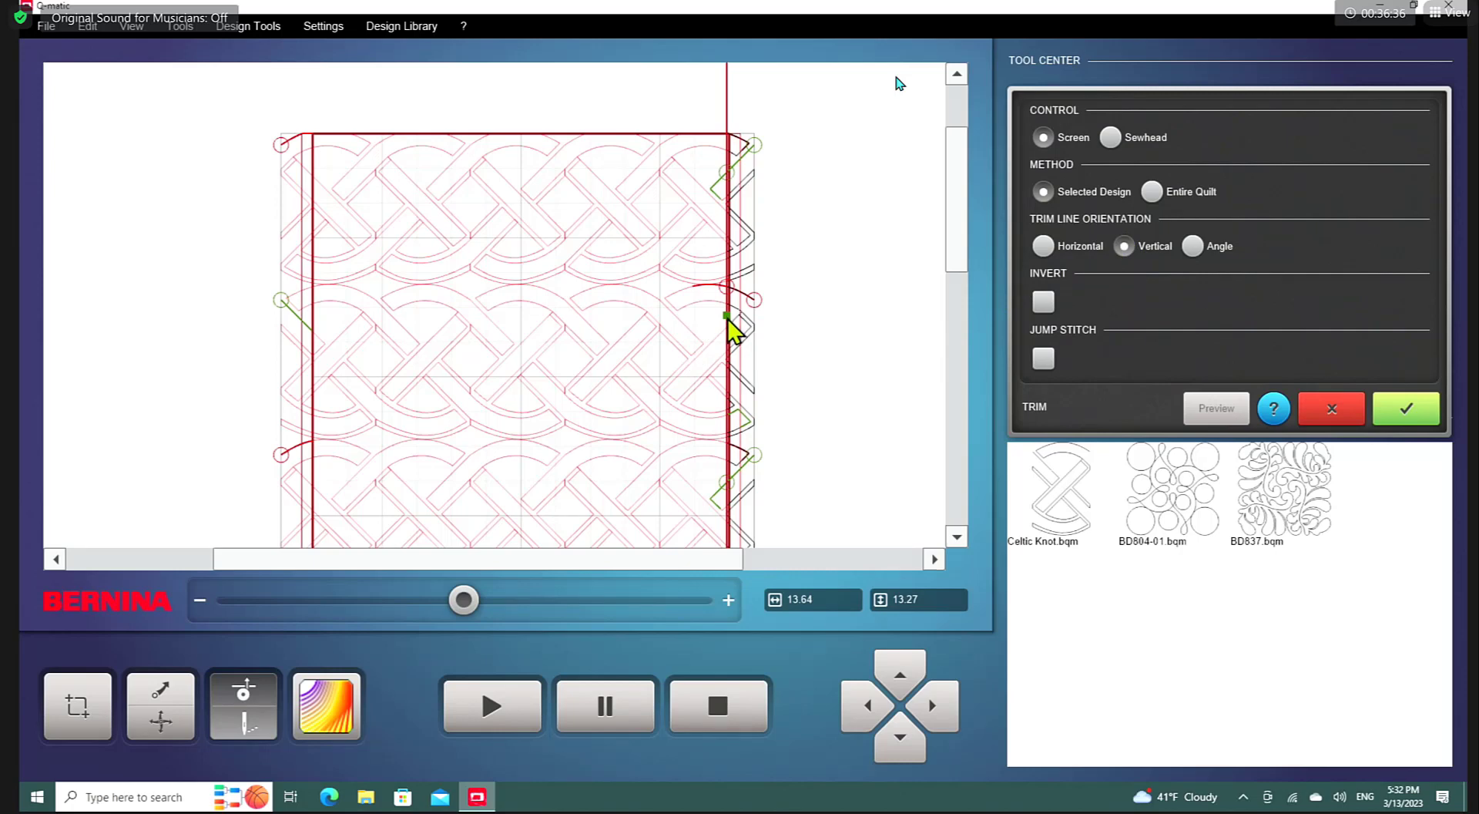
{"action": "scroll", "coordinate": [727, 317], "scroll_direction": "up", "scroll_amount": 3}
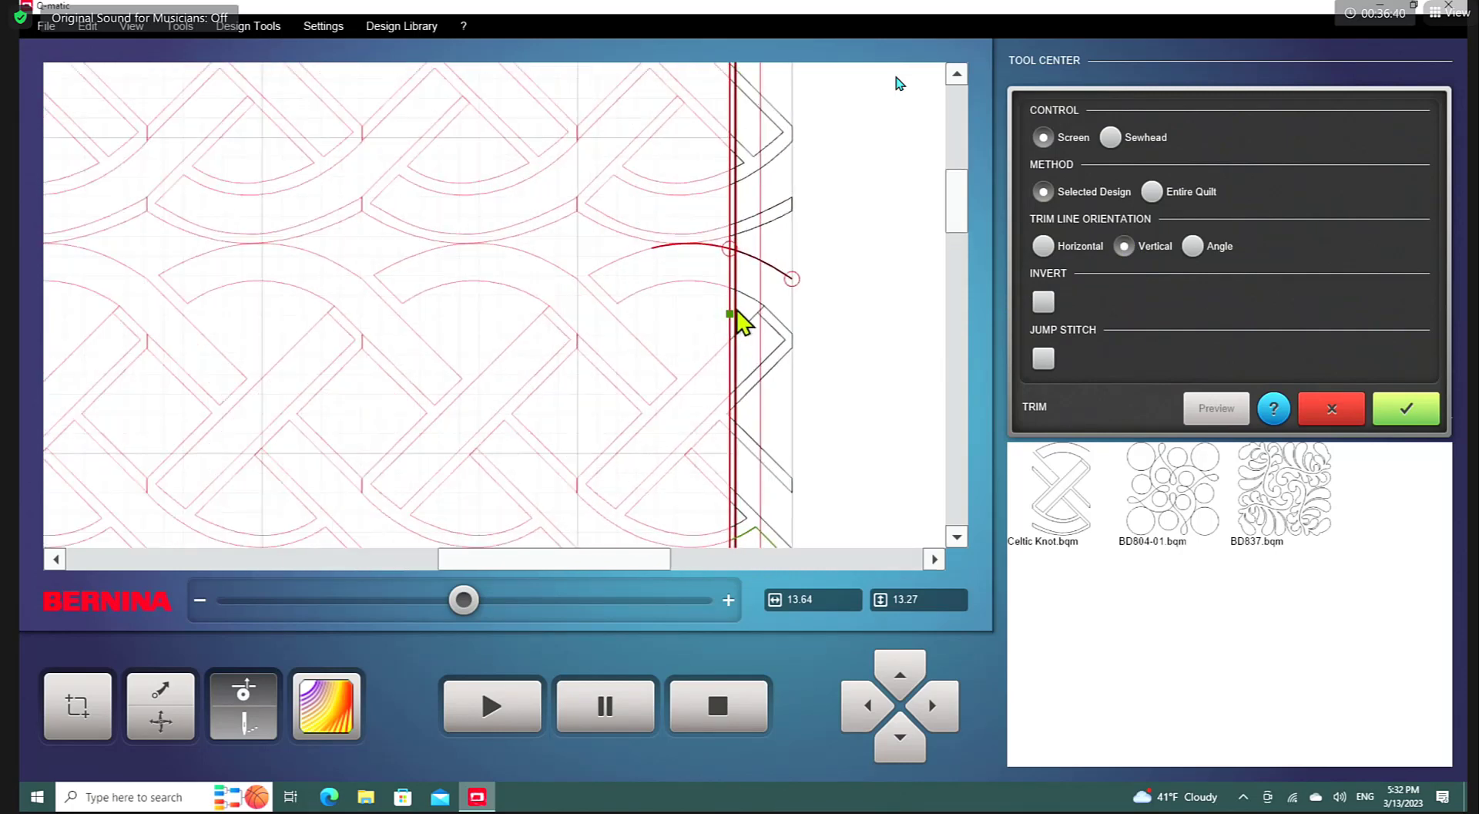
{"action": "left_click", "coordinate": [737, 310]}
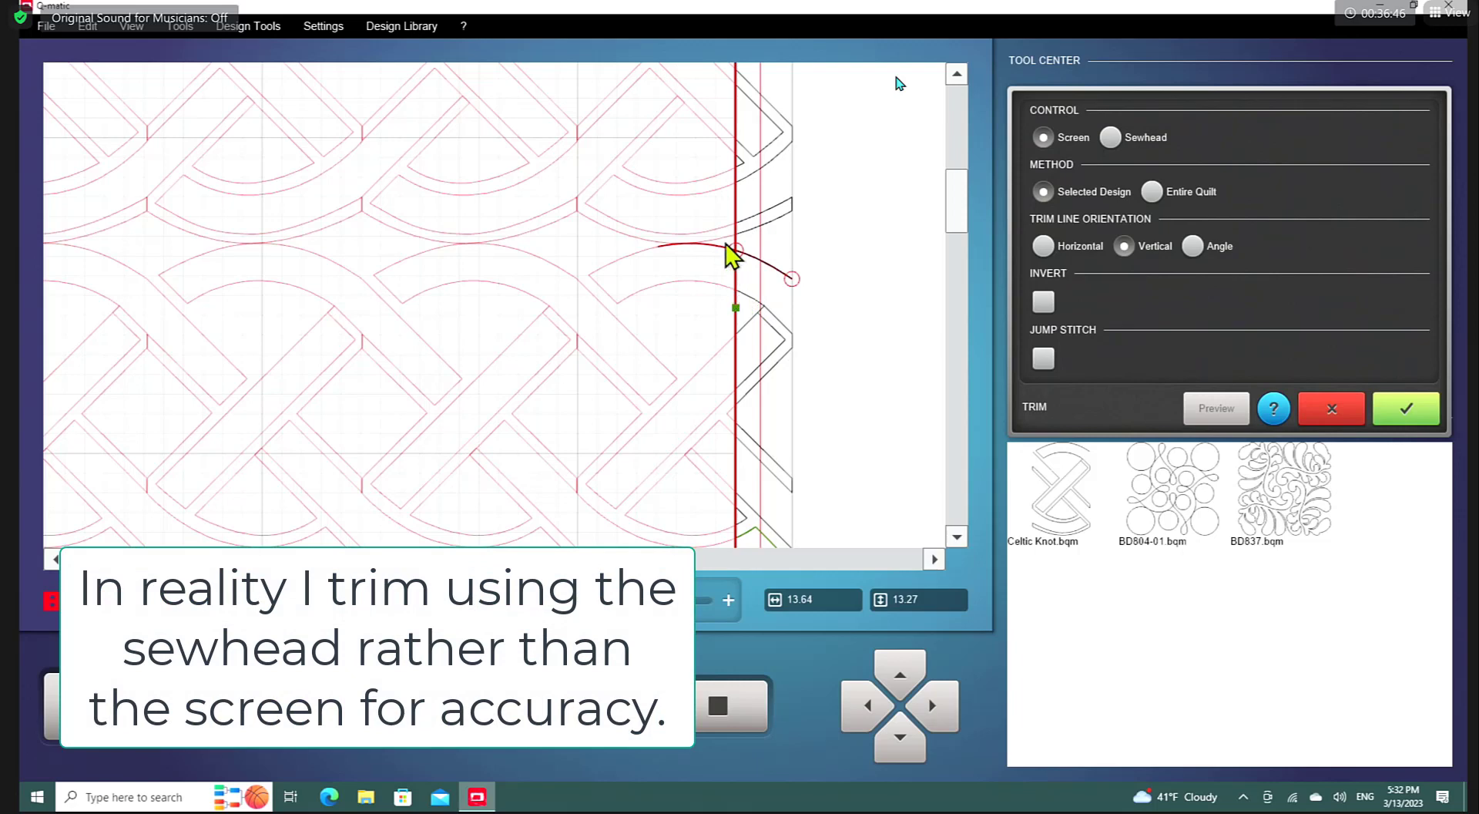
{"action": "left_click", "coordinate": [744, 285]}
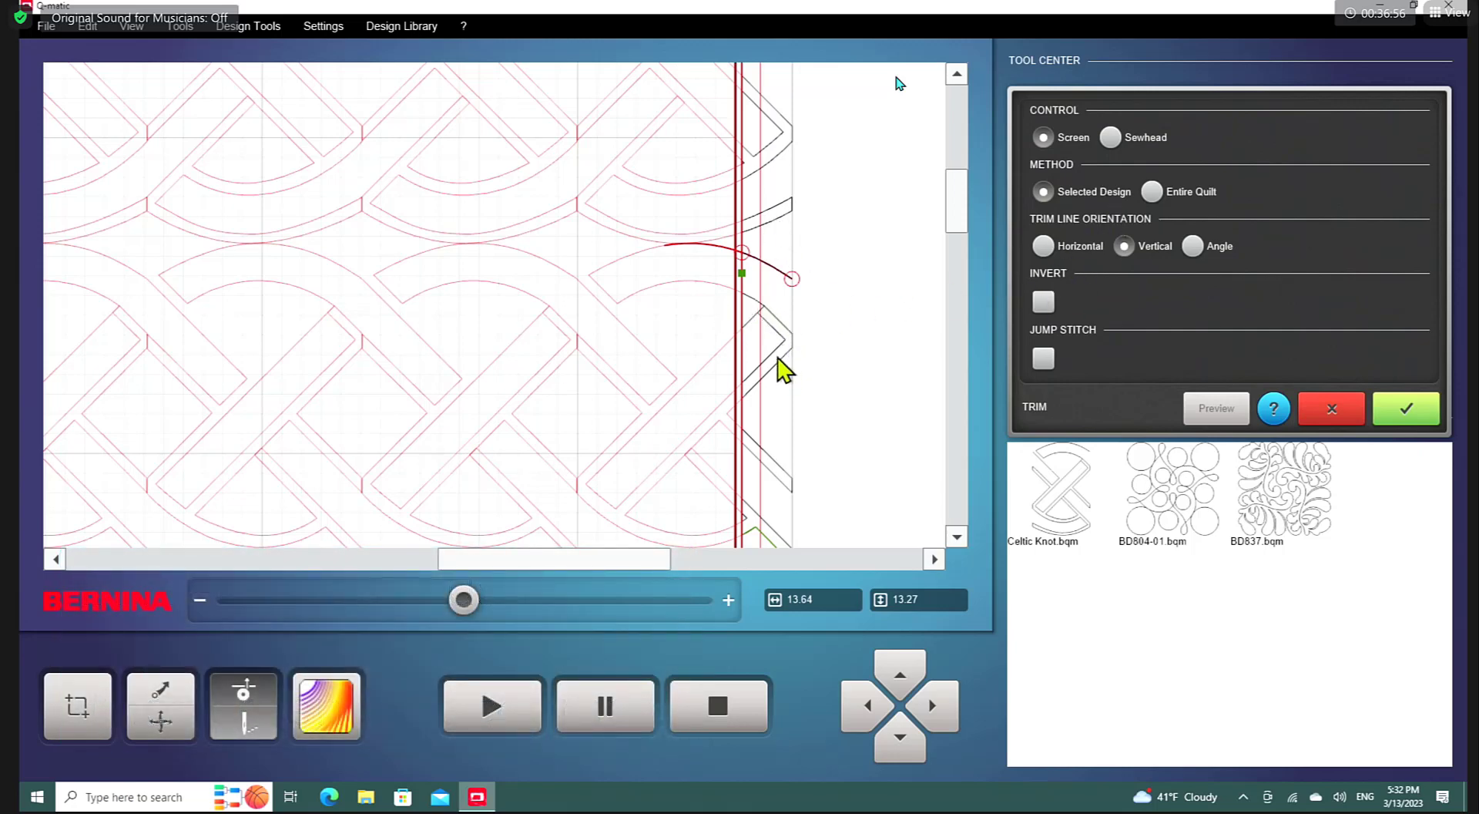
{"action": "left_click", "coordinate": [1422, 423]}
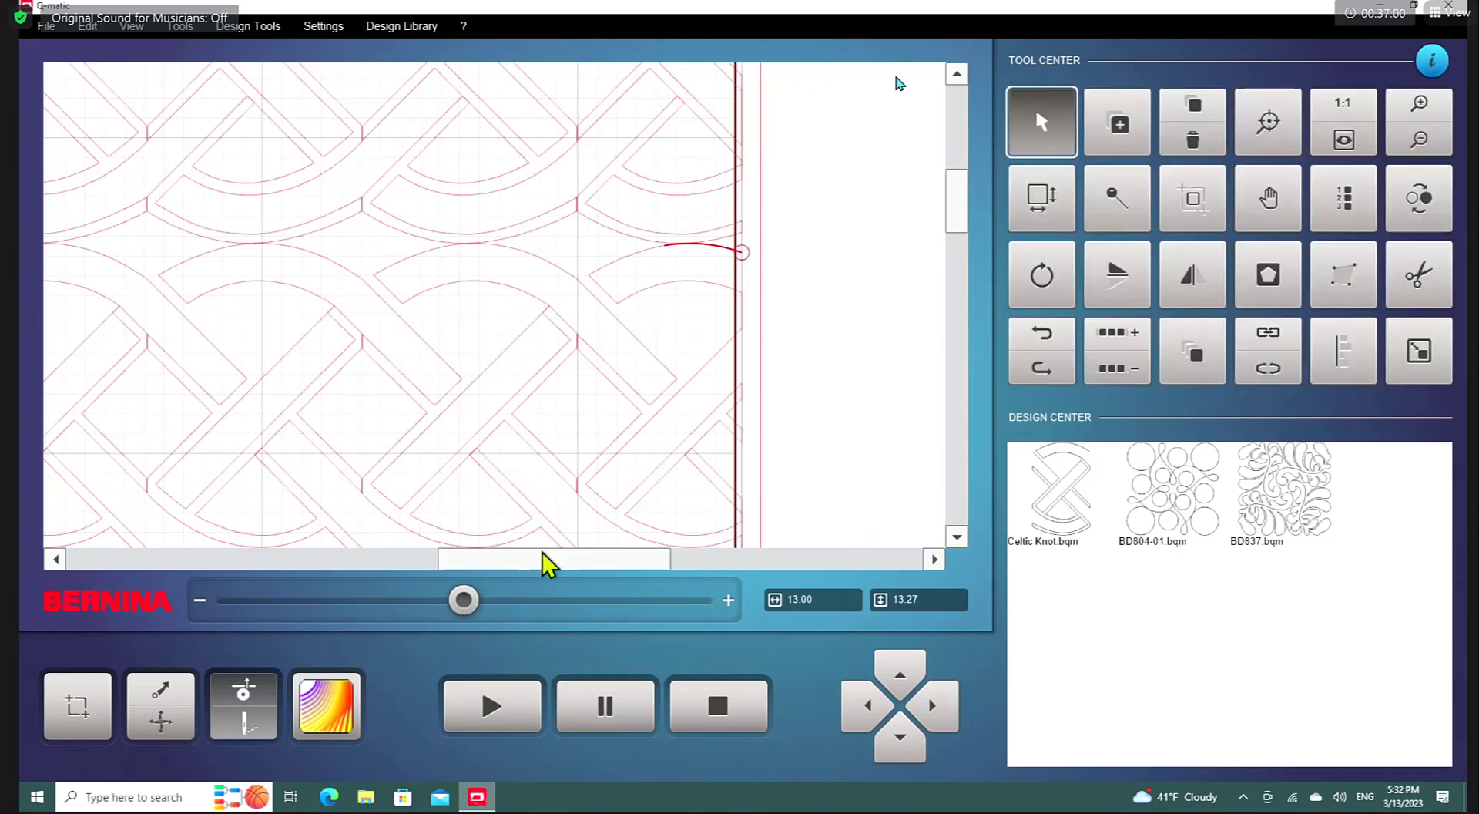
{"action": "left_click_drag", "start_coordinate": [543, 552], "coordinate": [302, 609]}
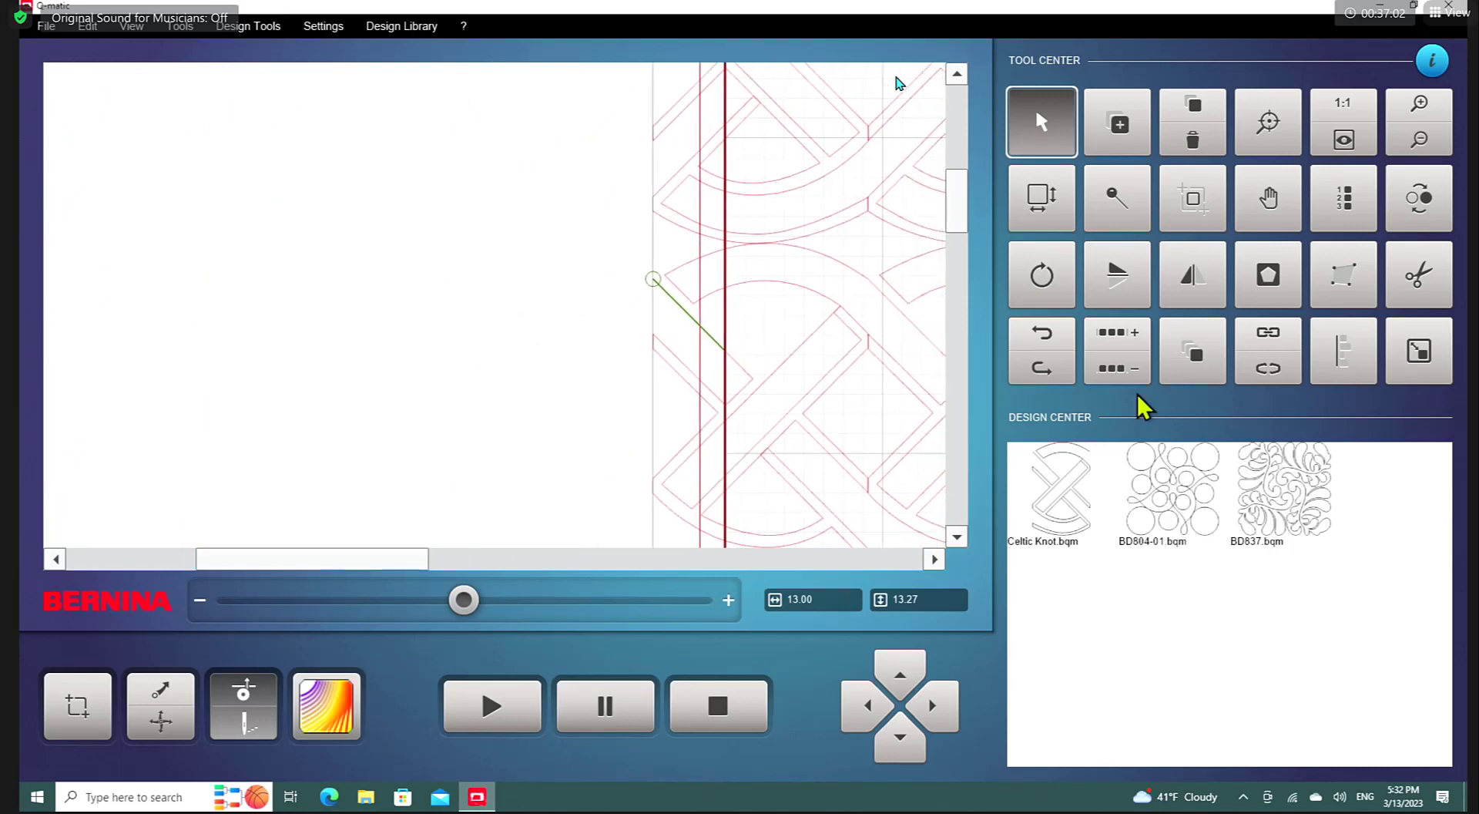
Step: Trim the three-row Celtic Knot group along a vertical line at the quilt's left edge, with Invert enabled to remove the outer excess
{"action": "left_click", "coordinate": [1415, 275]}
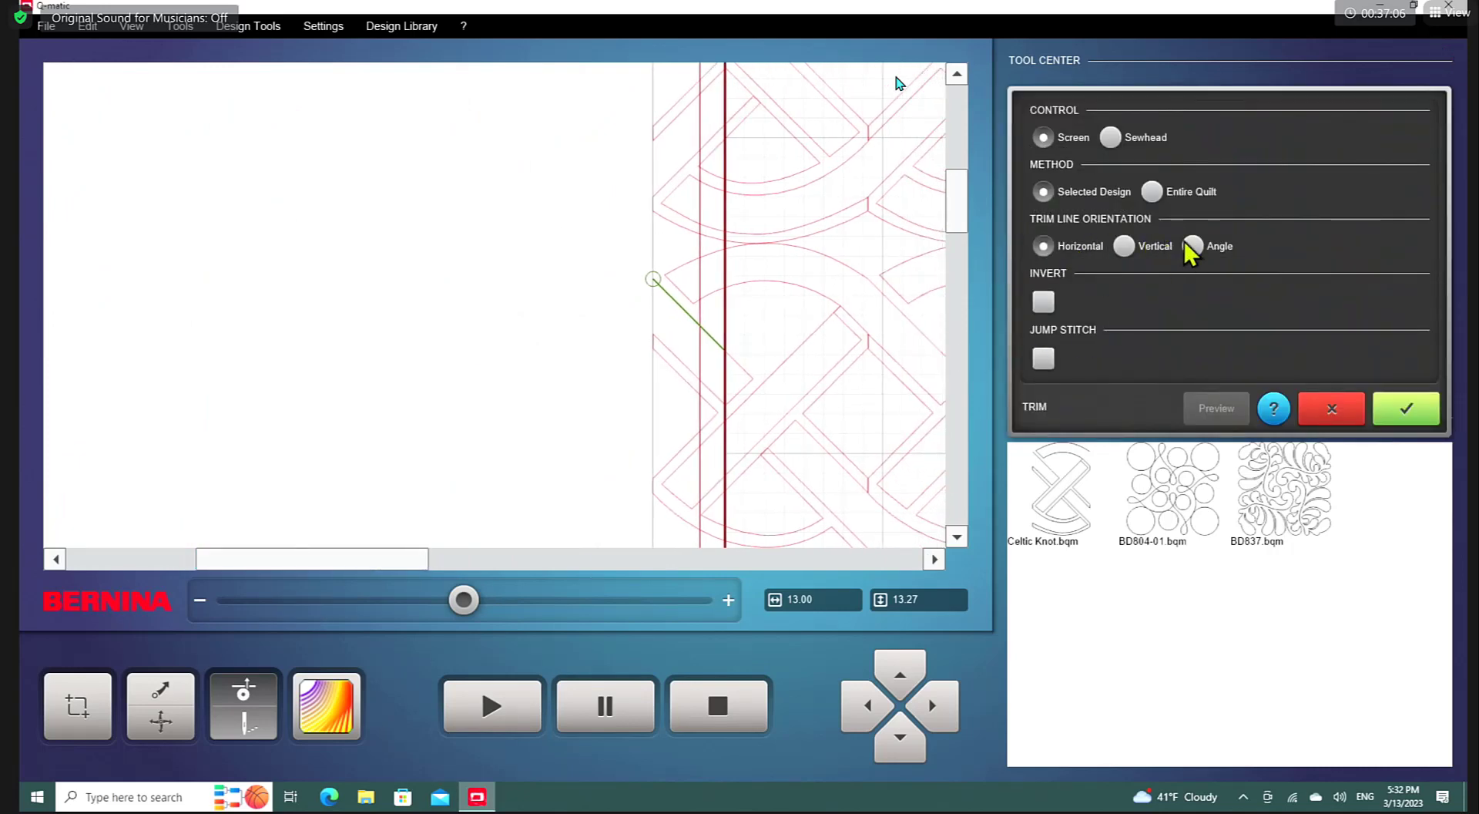
{"action": "left_click", "coordinate": [1126, 248]}
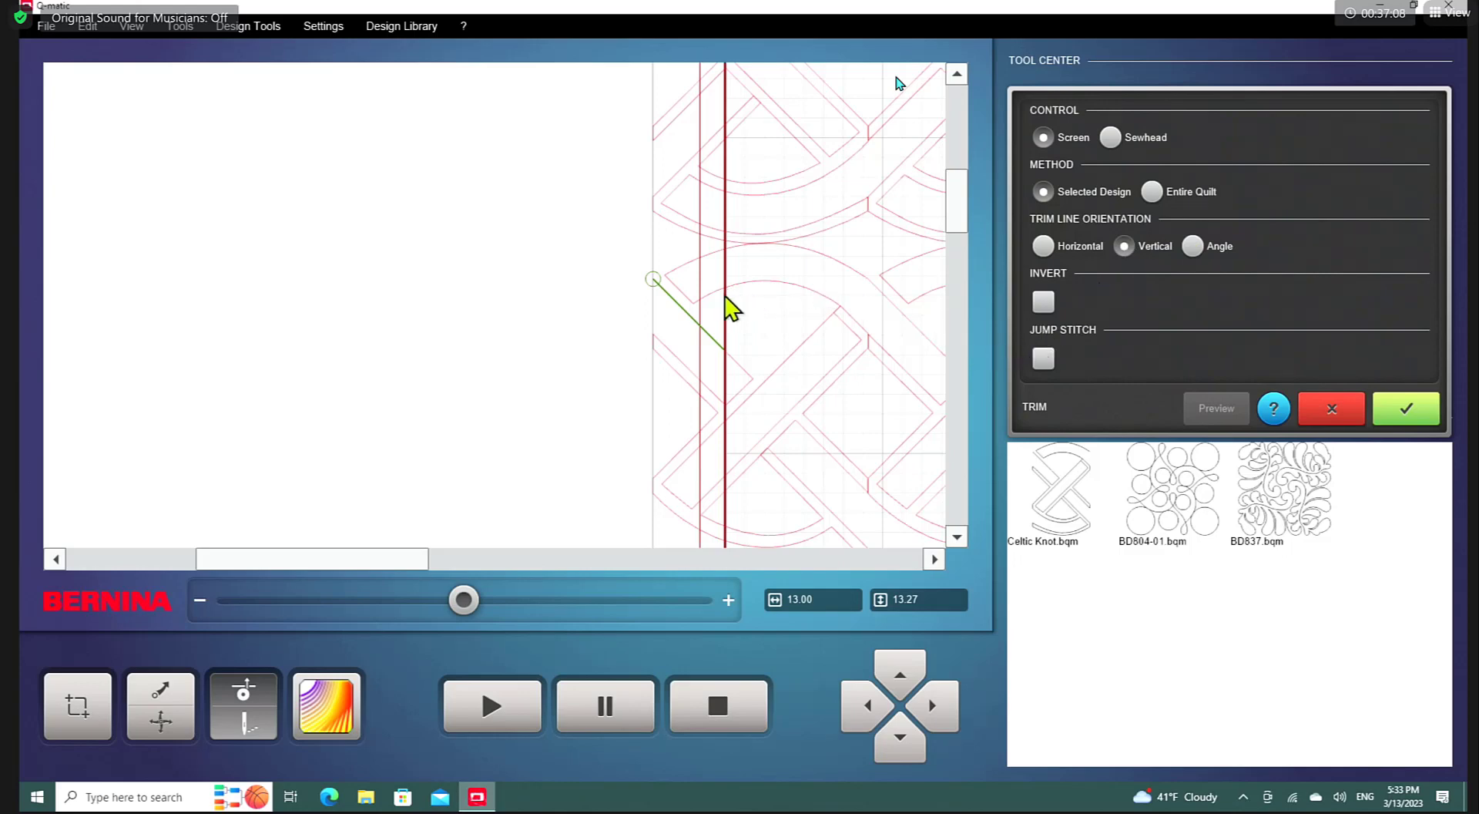
{"action": "left_click", "coordinate": [725, 305]}
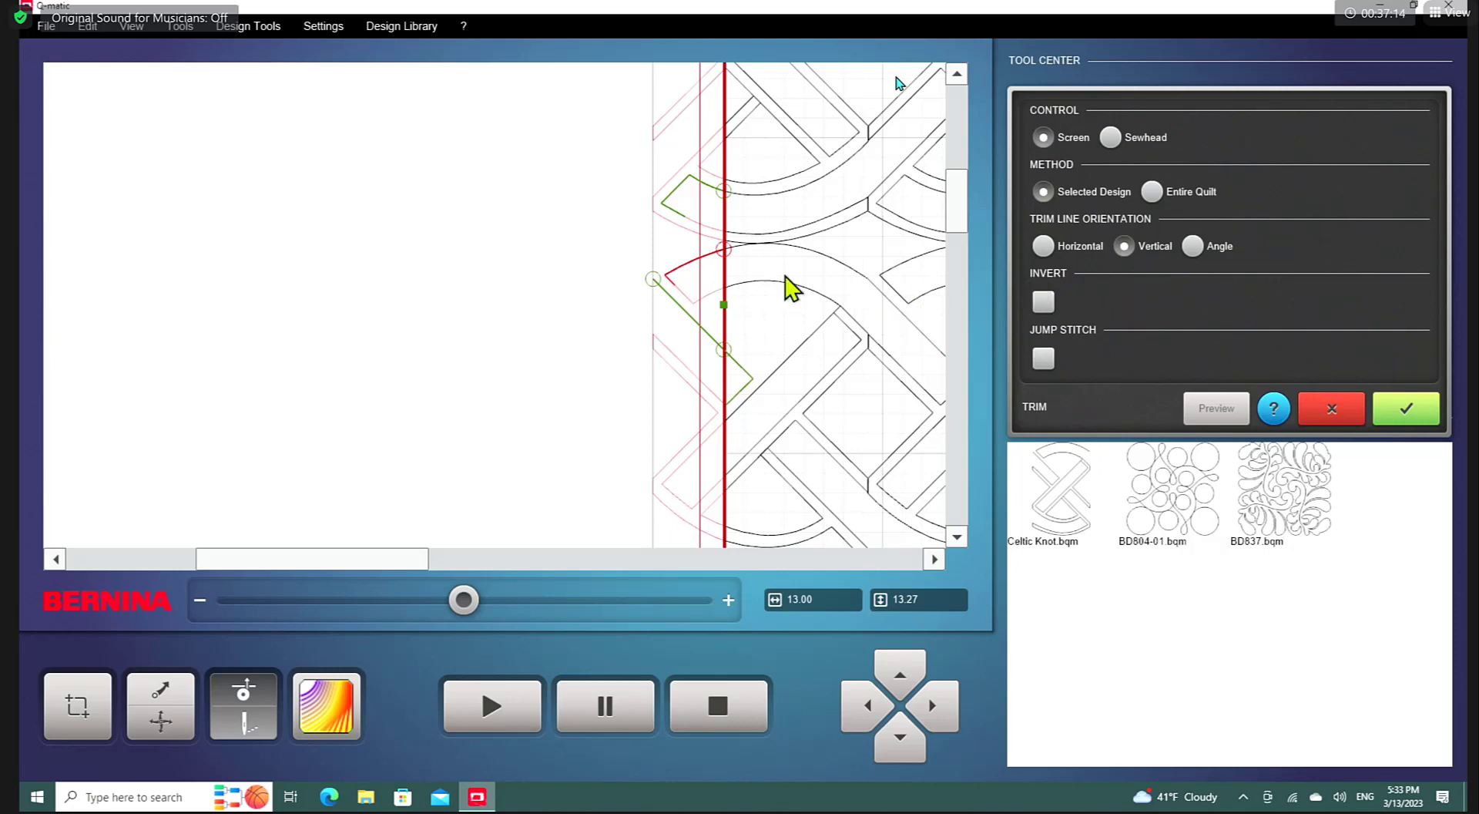
{"action": "left_click", "coordinate": [1043, 302]}
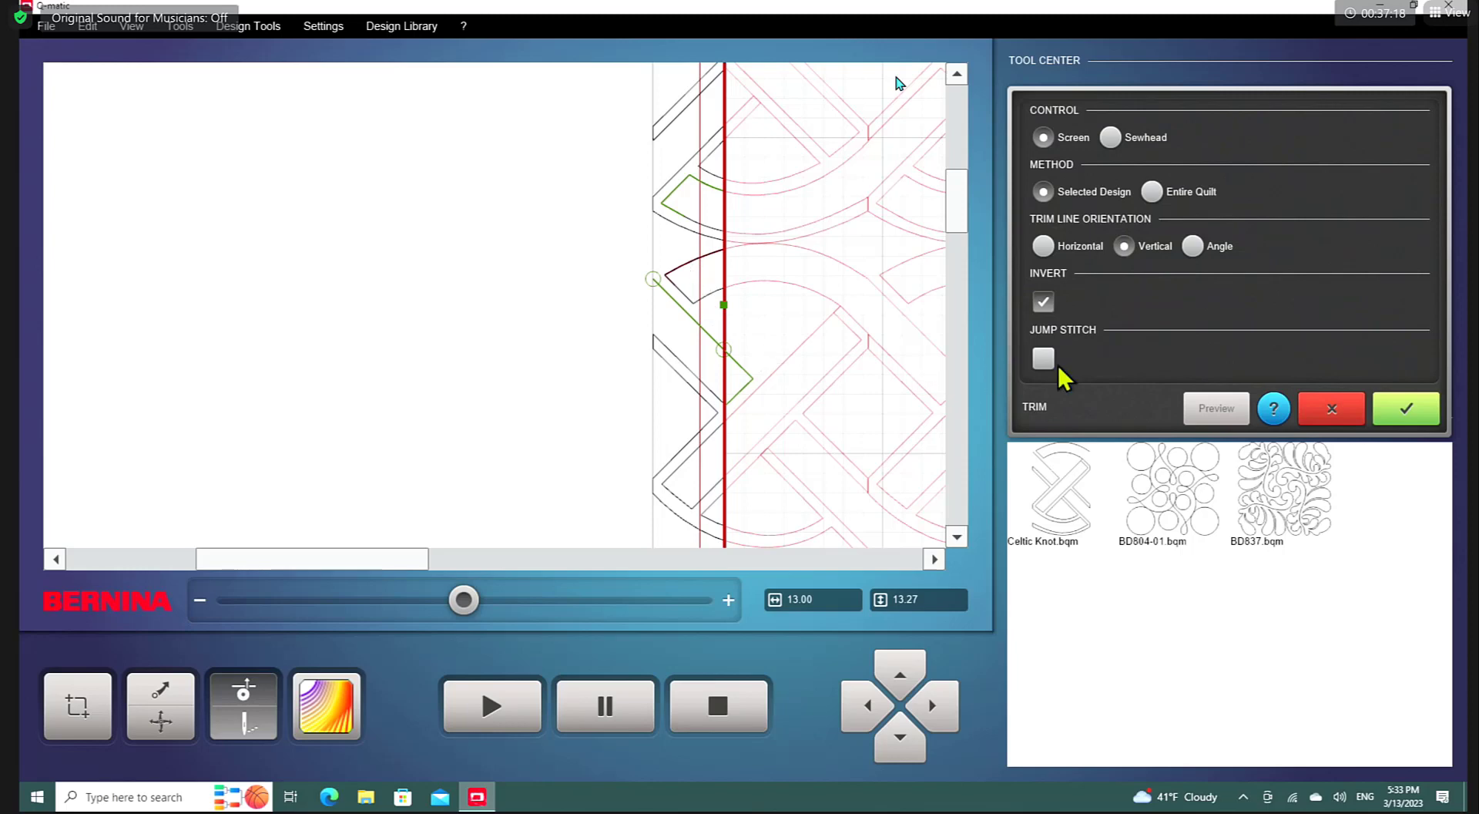
{"action": "left_click", "coordinate": [1219, 415]}
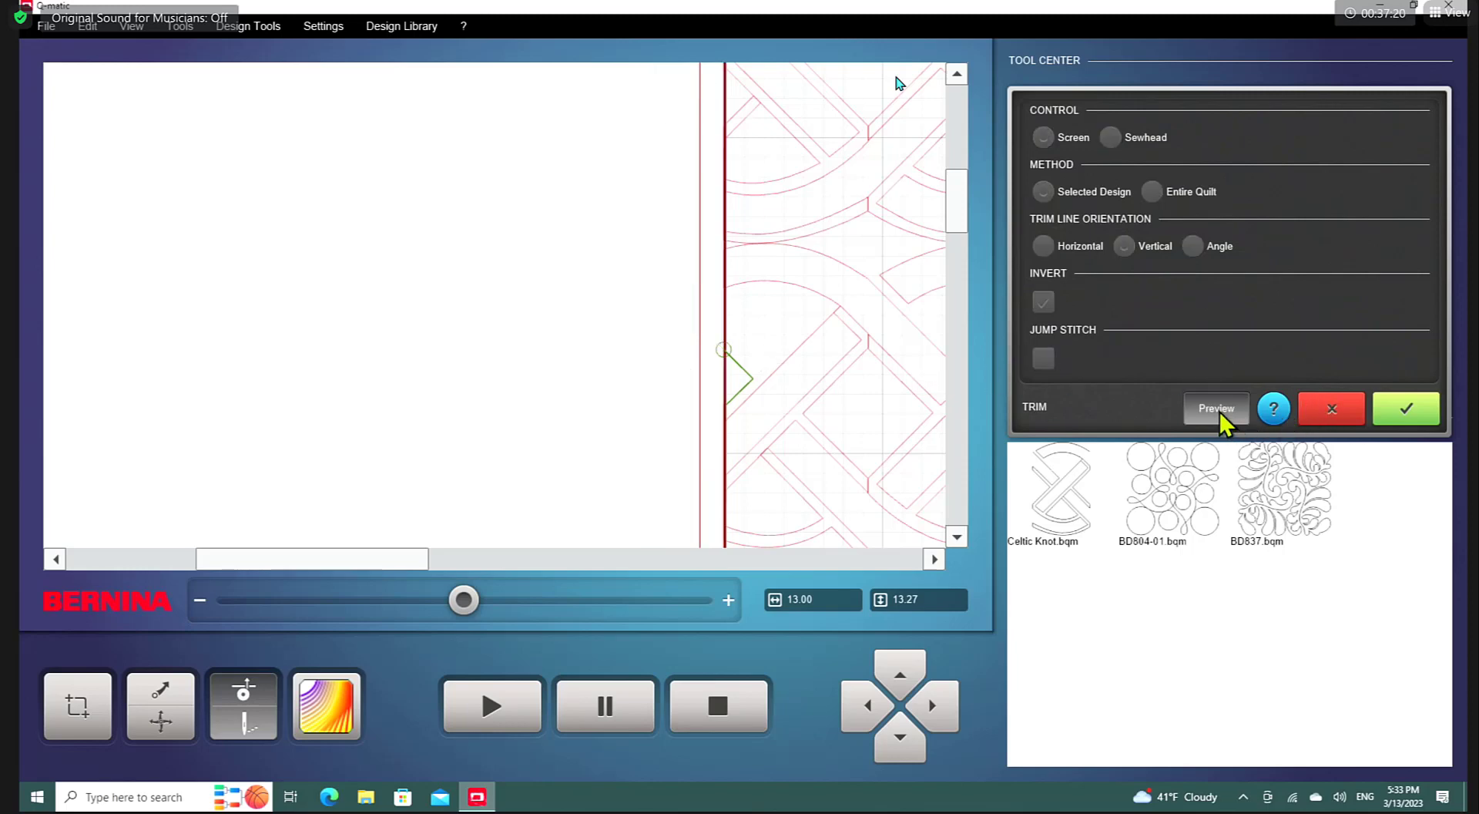
{"action": "left_click", "coordinate": [1423, 410]}
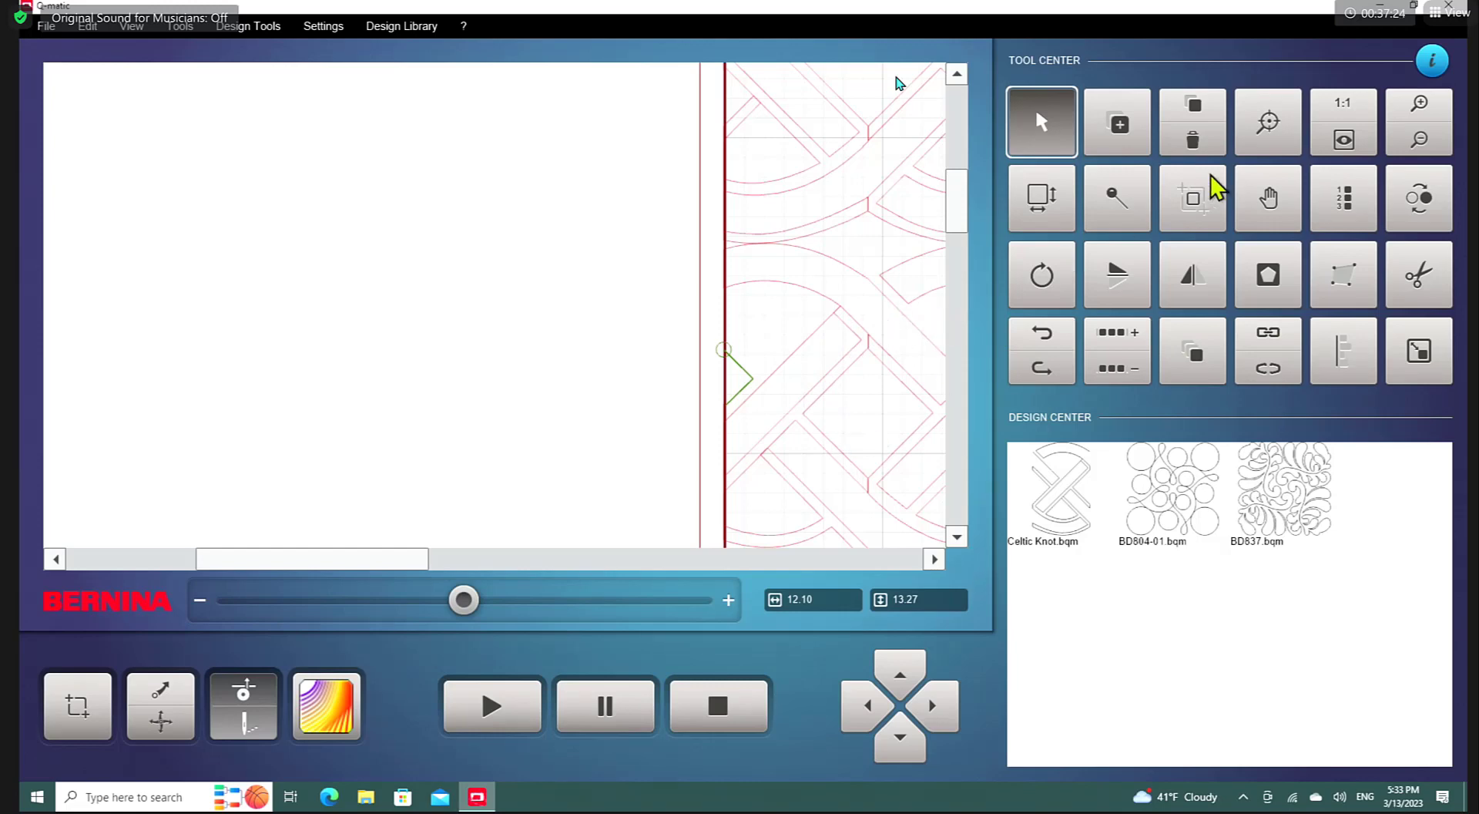
Step: Trim the three-row group with an Angle line starting partway up the third row's left edge and ending at the row's lower-right corner
{"action": "left_click", "coordinate": [1346, 140]}
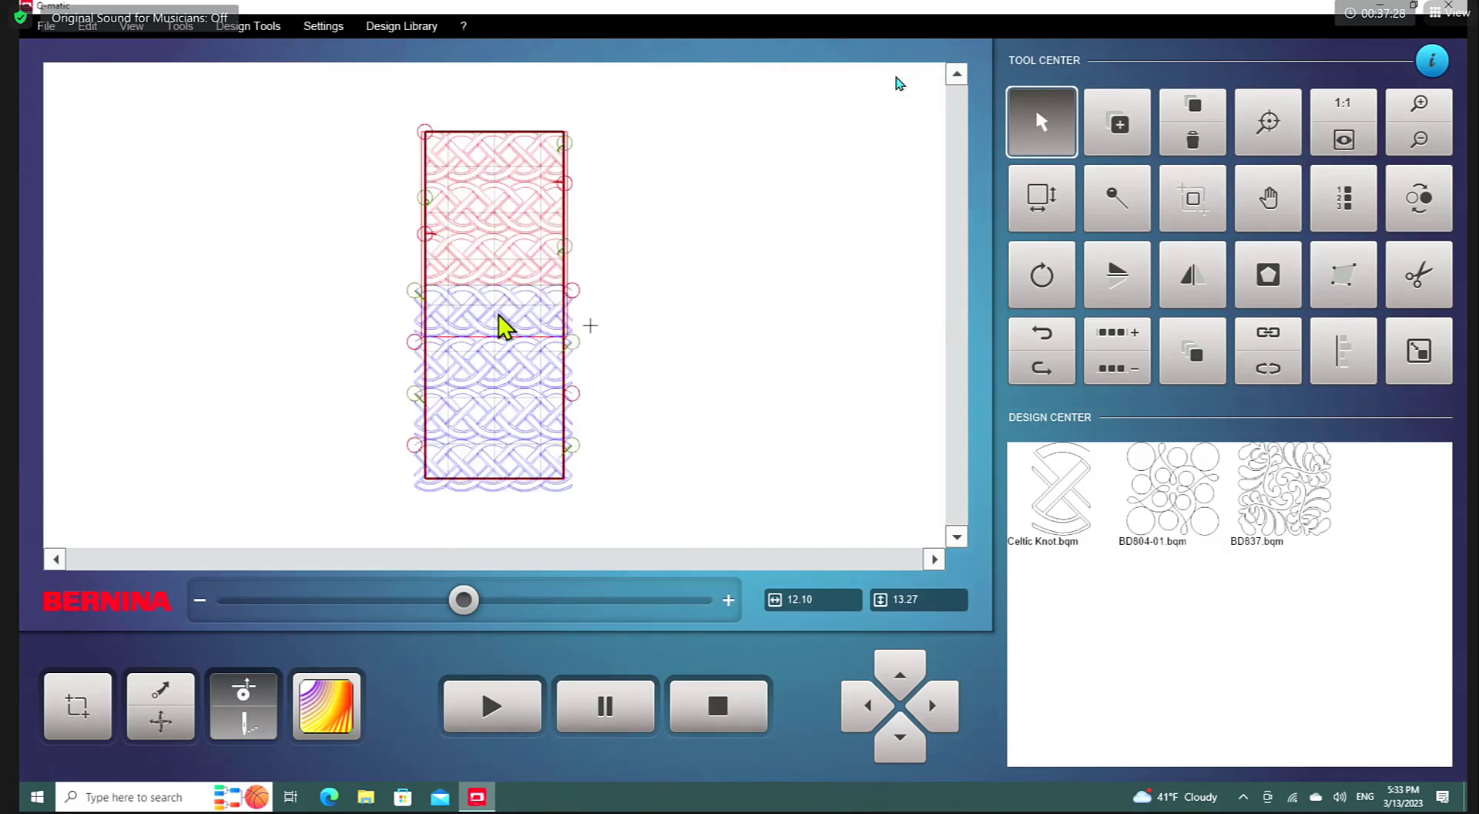
{"action": "scroll", "coordinate": [503, 327], "scroll_direction": "up", "scroll_amount": 3}
{"action": "scroll", "coordinate": [503, 327], "scroll_direction": "up", "scroll_amount": 2}
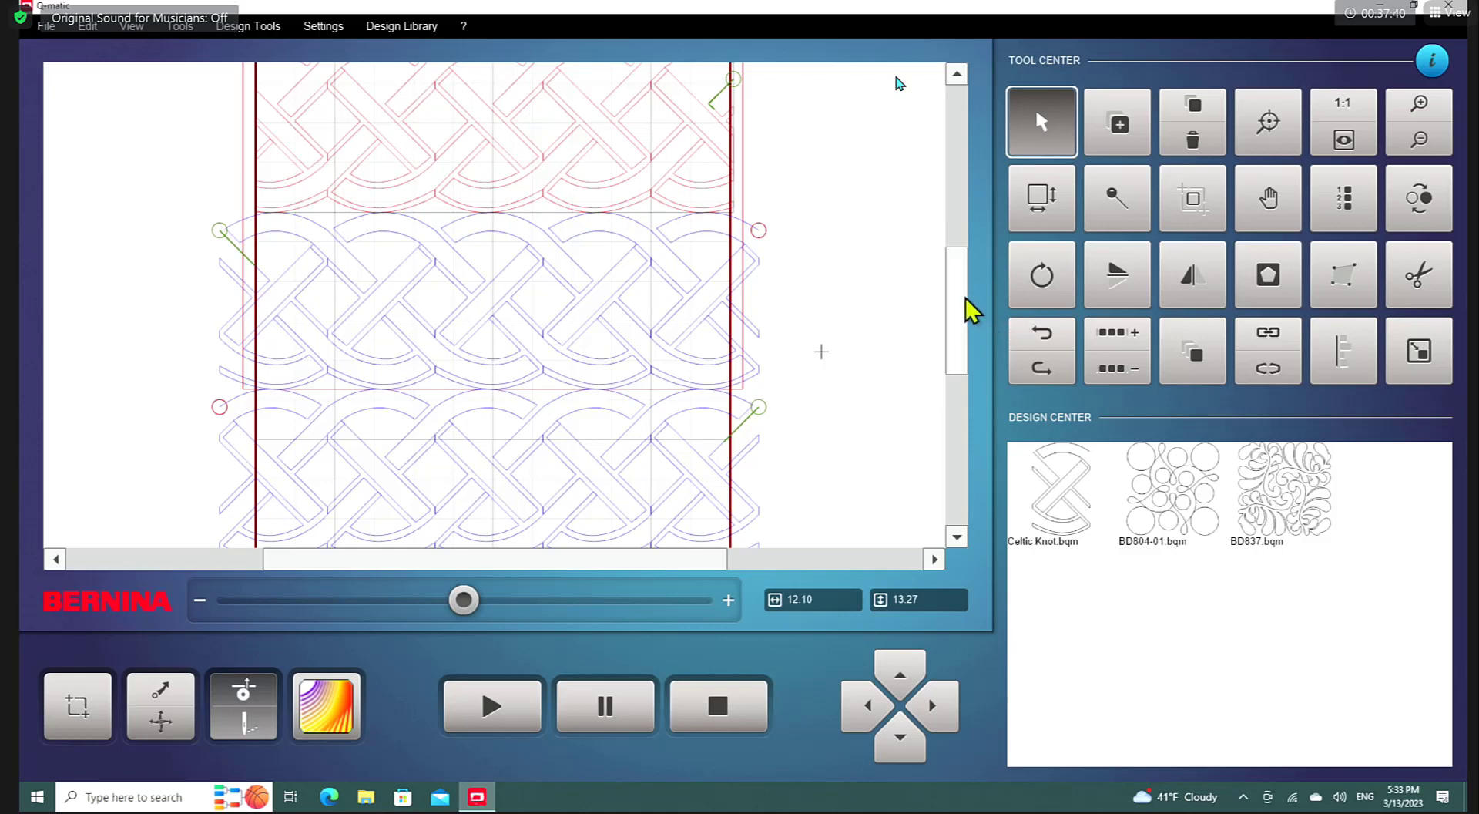
{"action": "left_click_drag", "start_coordinate": [966, 298], "coordinate": [963, 338]}
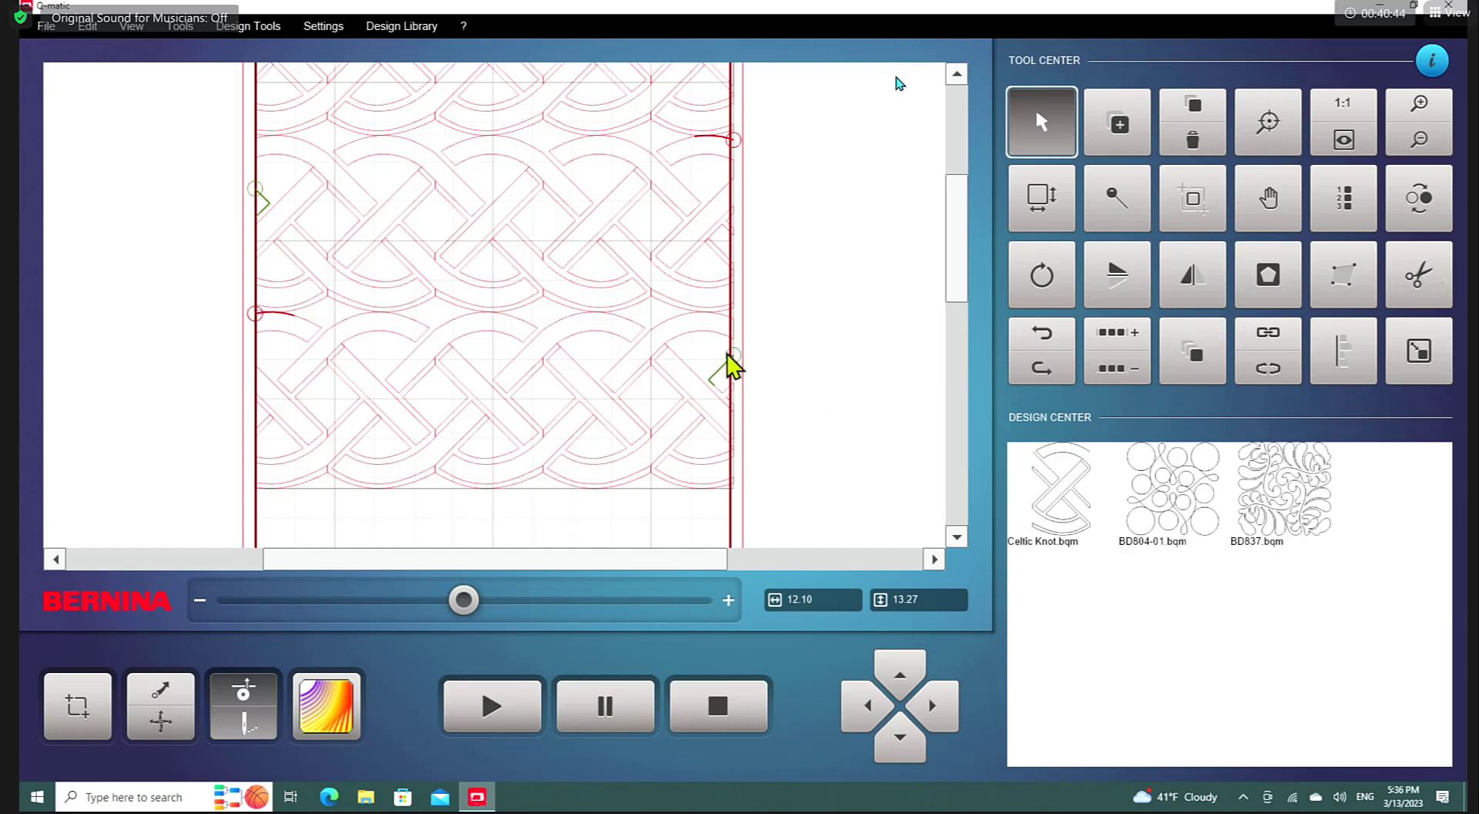
{"action": "left_click", "coordinate": [1419, 278]}
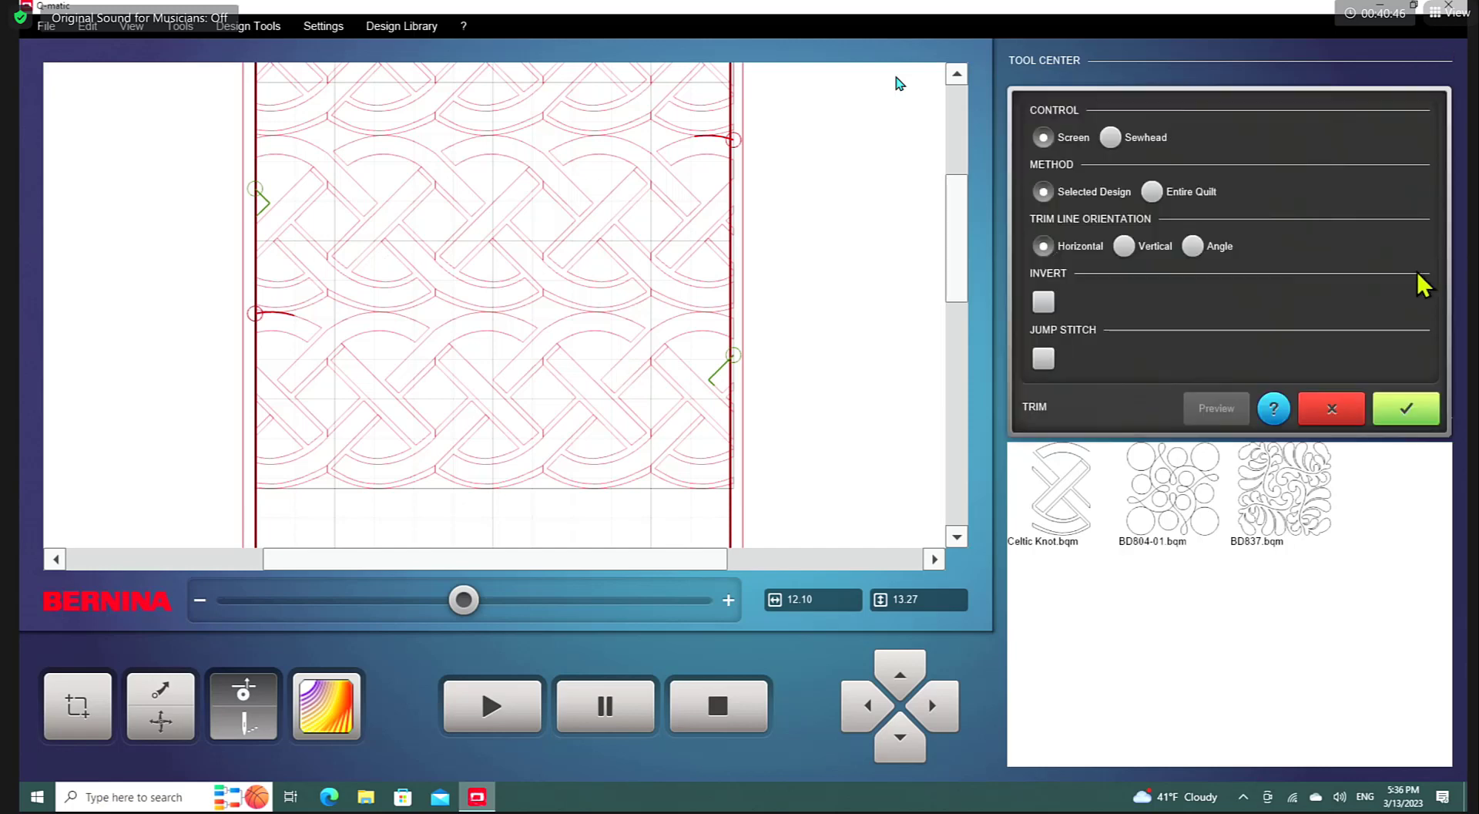
{"action": "left_click", "coordinate": [1193, 246]}
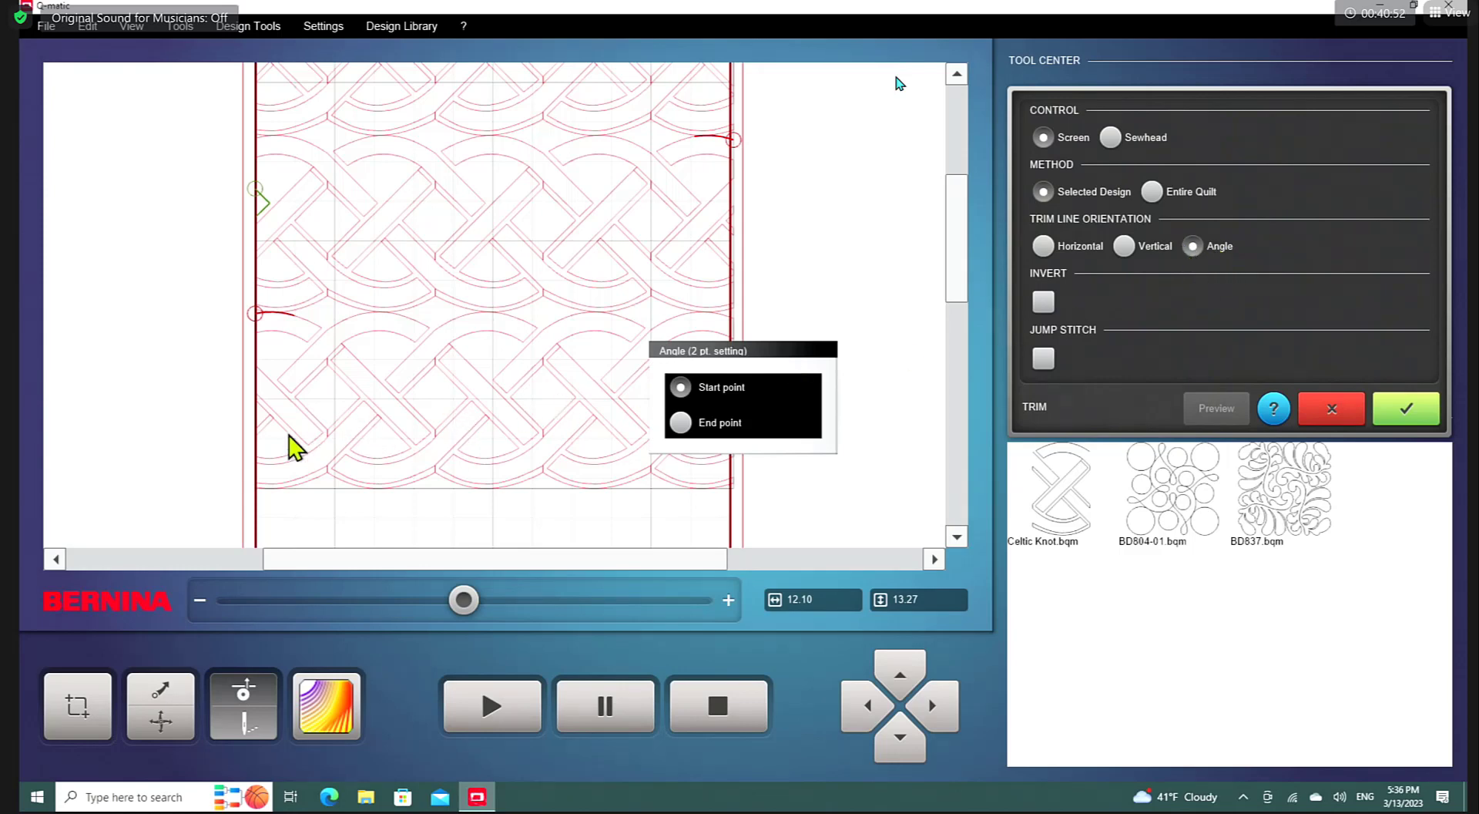
{"action": "left_click", "coordinate": [255, 398]}
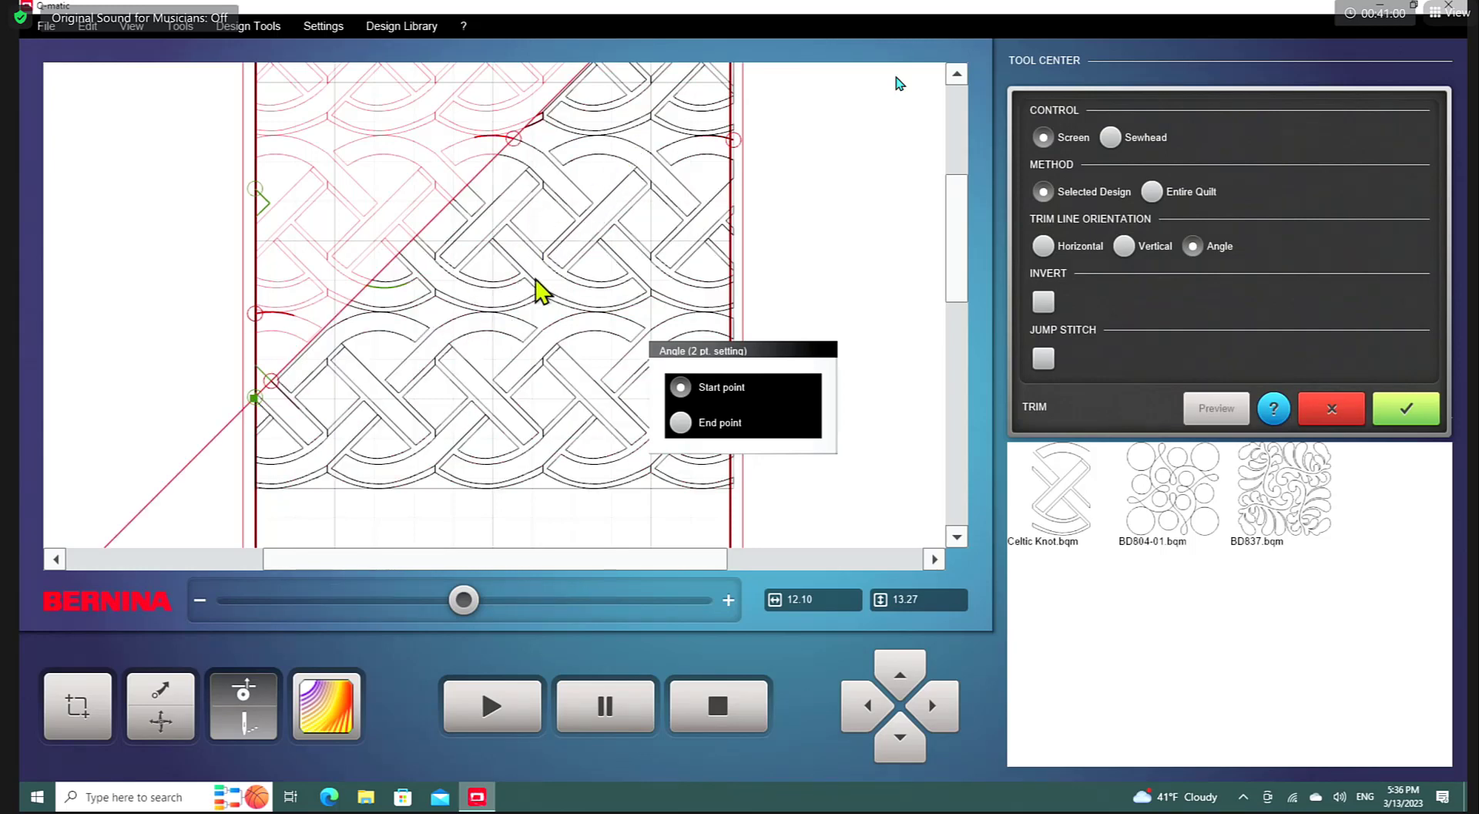
{"action": "left_click", "coordinate": [681, 424]}
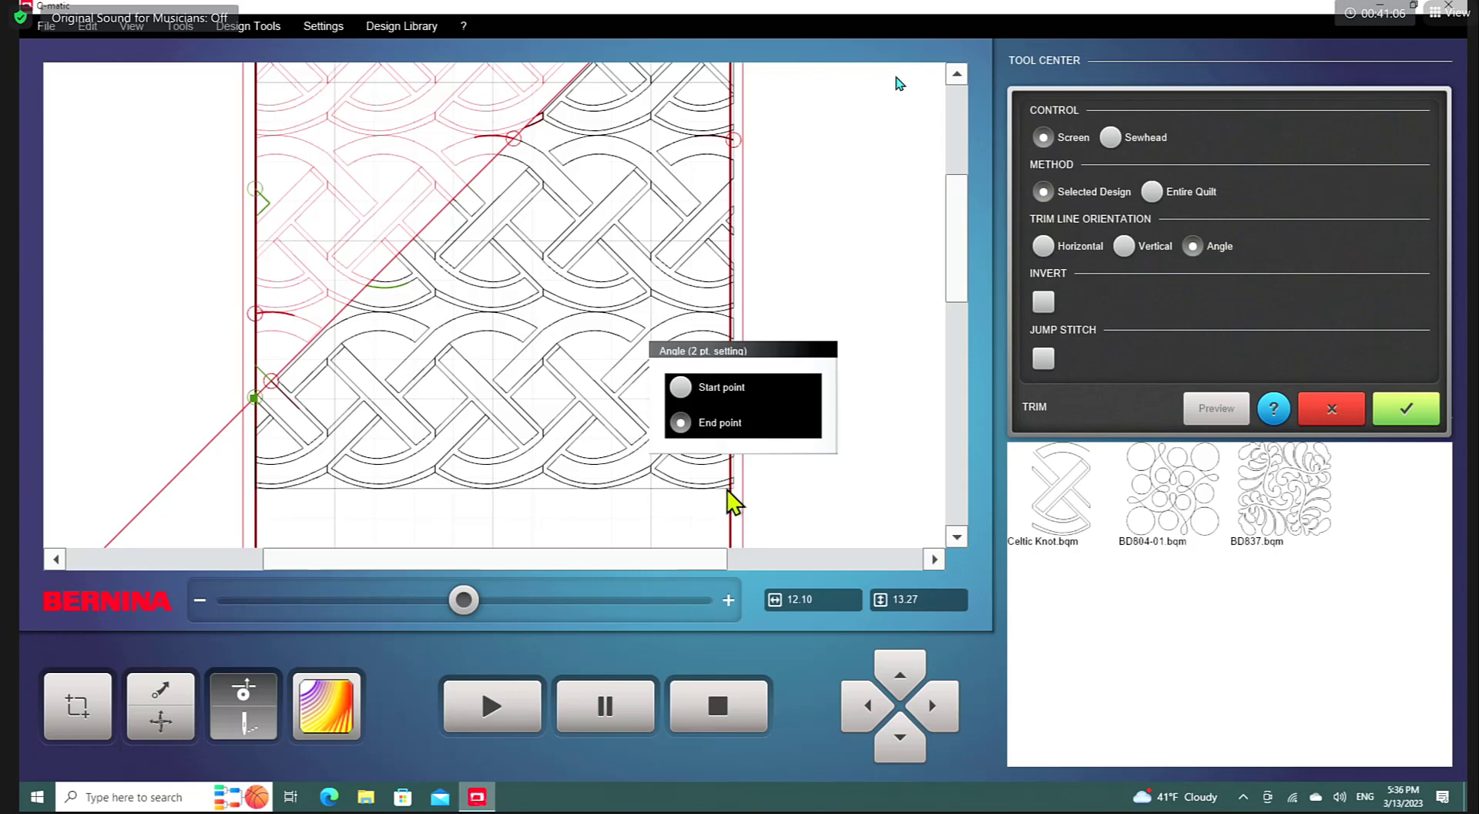
{"action": "left_click", "coordinate": [729, 487]}
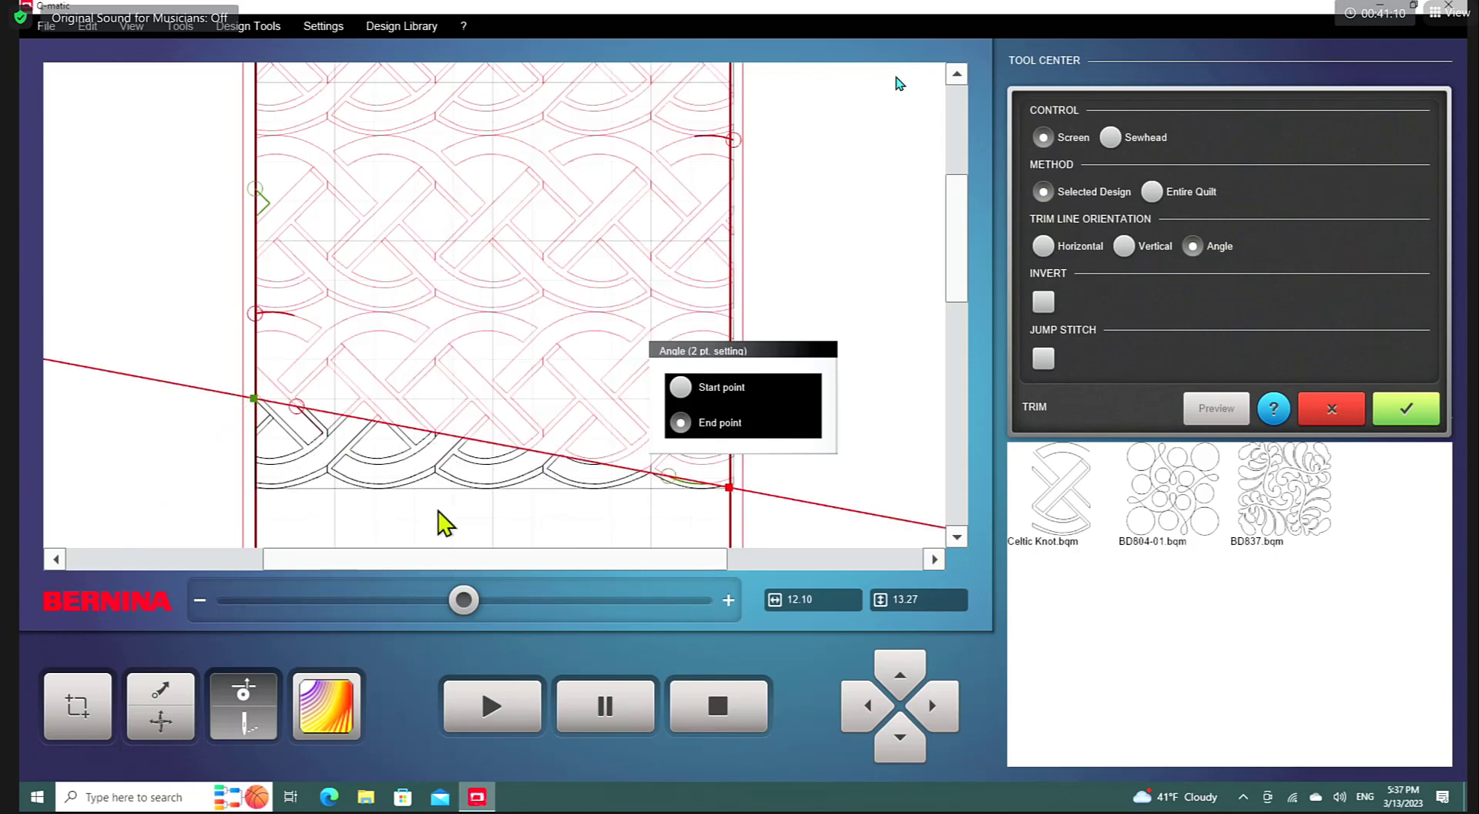
{"action": "left_click", "coordinate": [1216, 409]}
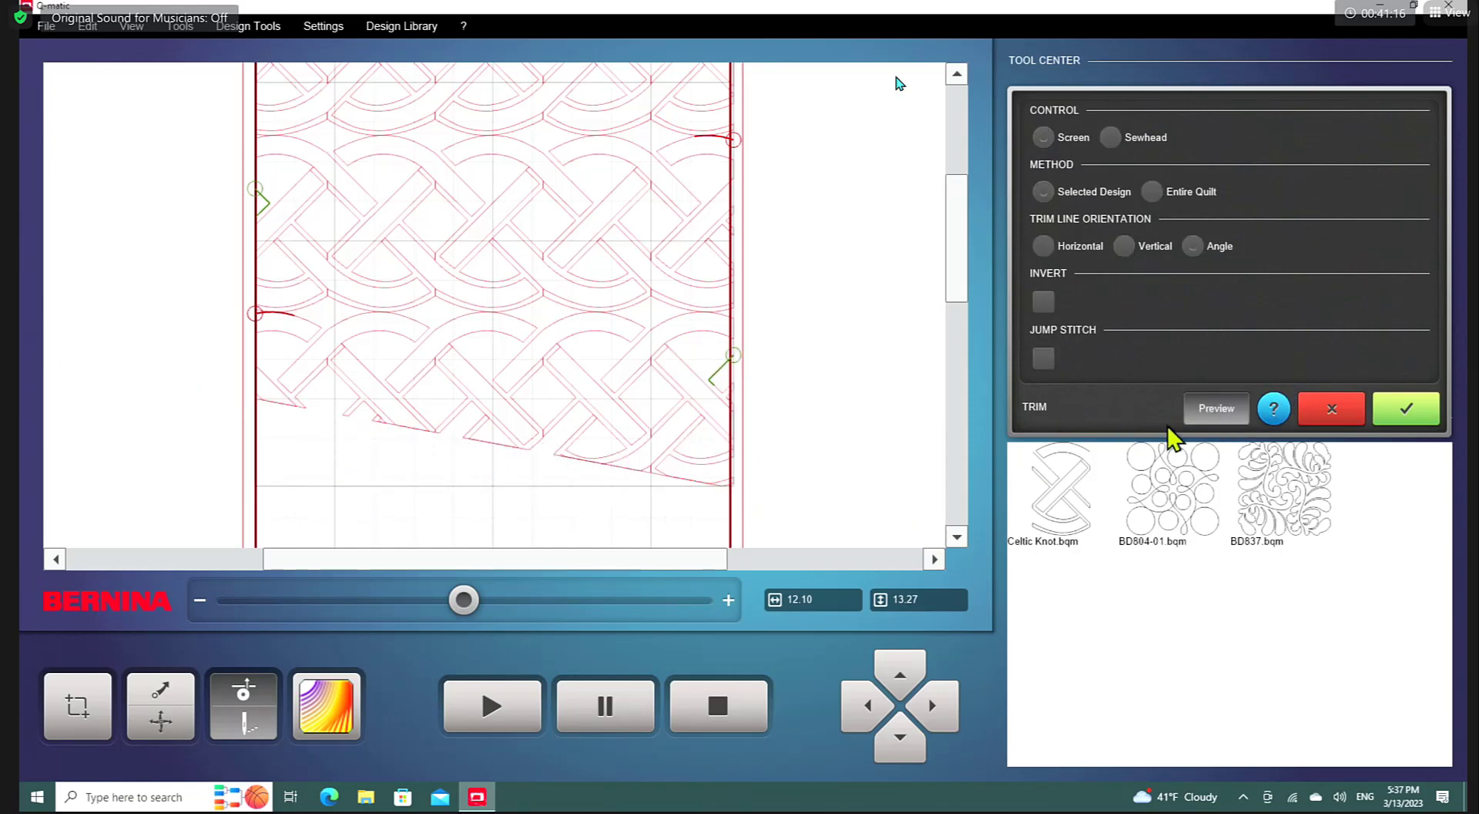
{"action": "left_click", "coordinate": [1401, 408]}
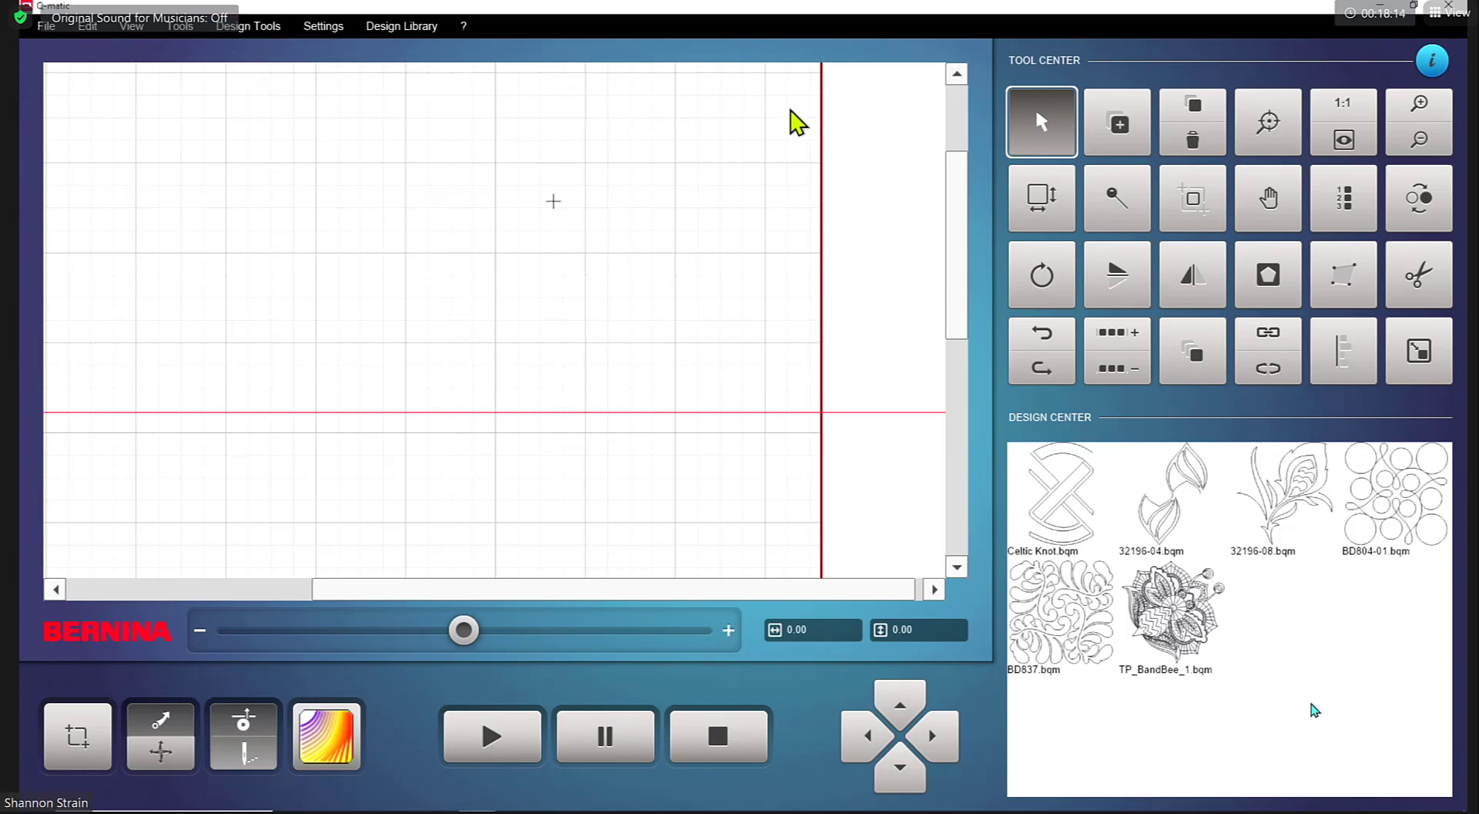
Step: Place the TP_BandBee_1.bqm design on the quilt to inspect its line detail up close, and delete it
{"action": "double_click", "coordinate": [1199, 620]}
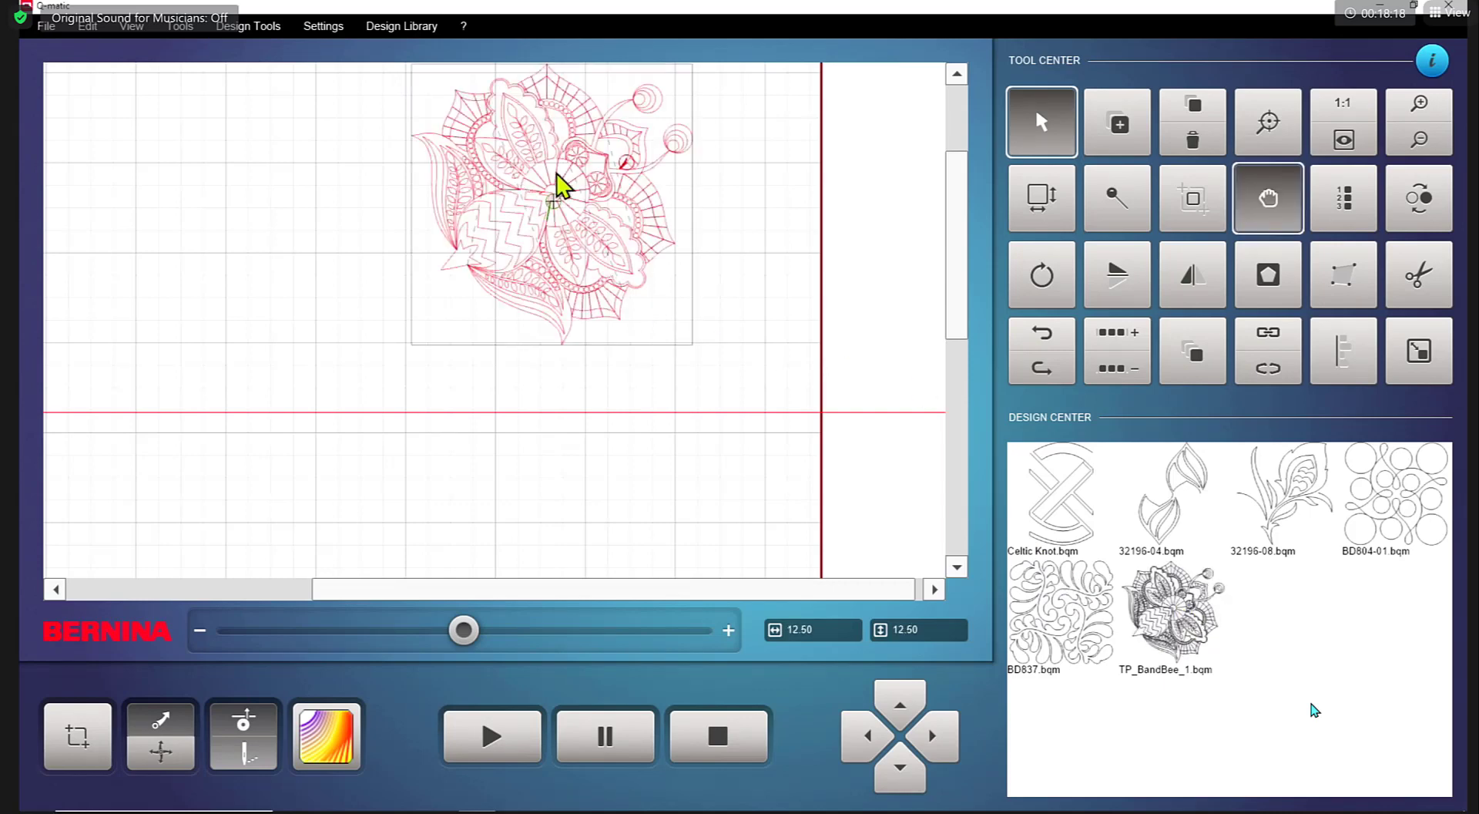
{"action": "scroll", "coordinate": [589, 220], "scroll_direction": "up", "scroll_amount": 3}
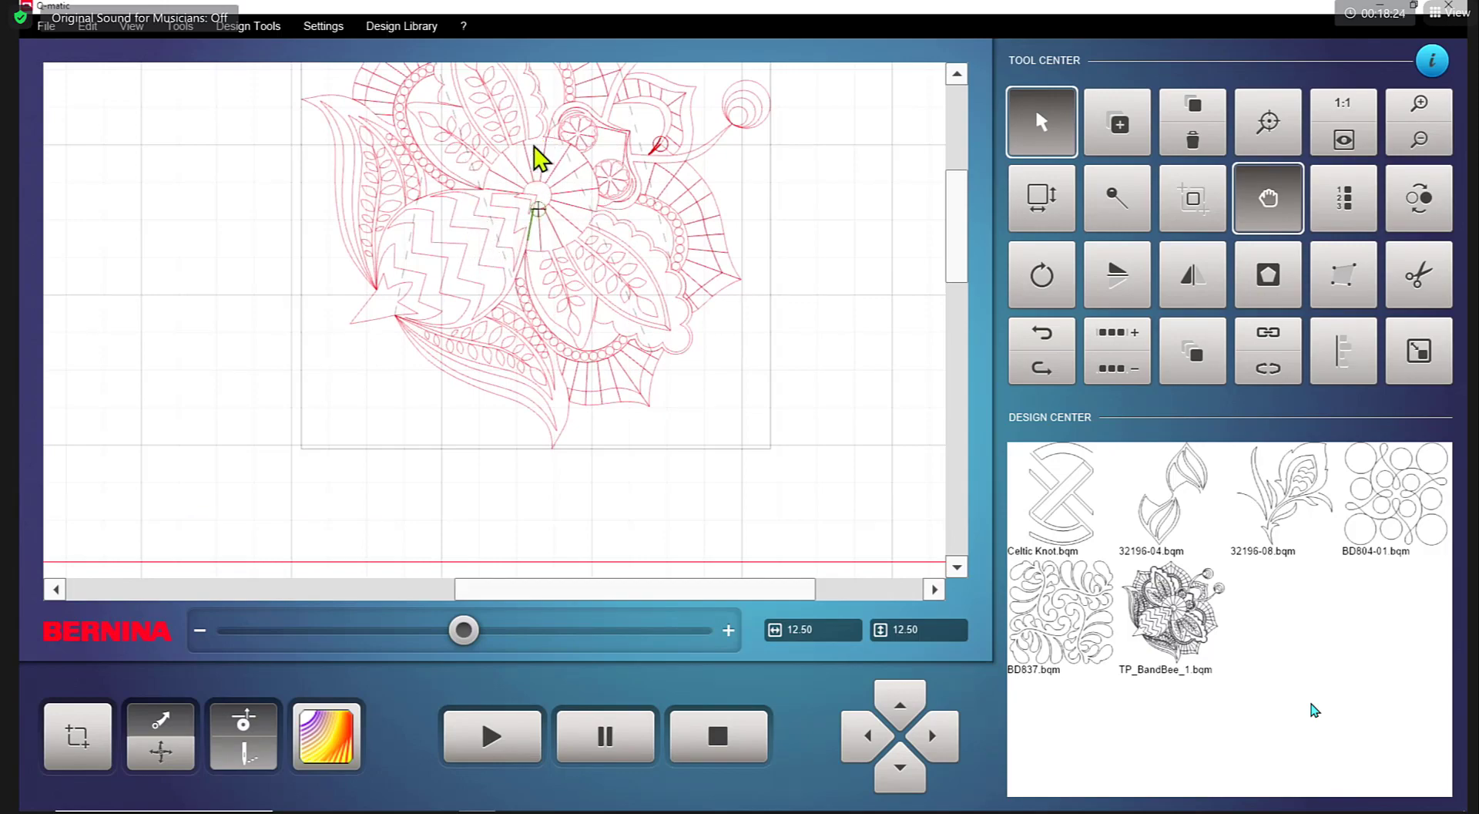
{"action": "scroll", "coordinate": [538, 155], "scroll_direction": "up", "scroll_amount": 3}
{"action": "scroll", "coordinate": [529, 196], "scroll_direction": "up", "scroll_amount": 2}
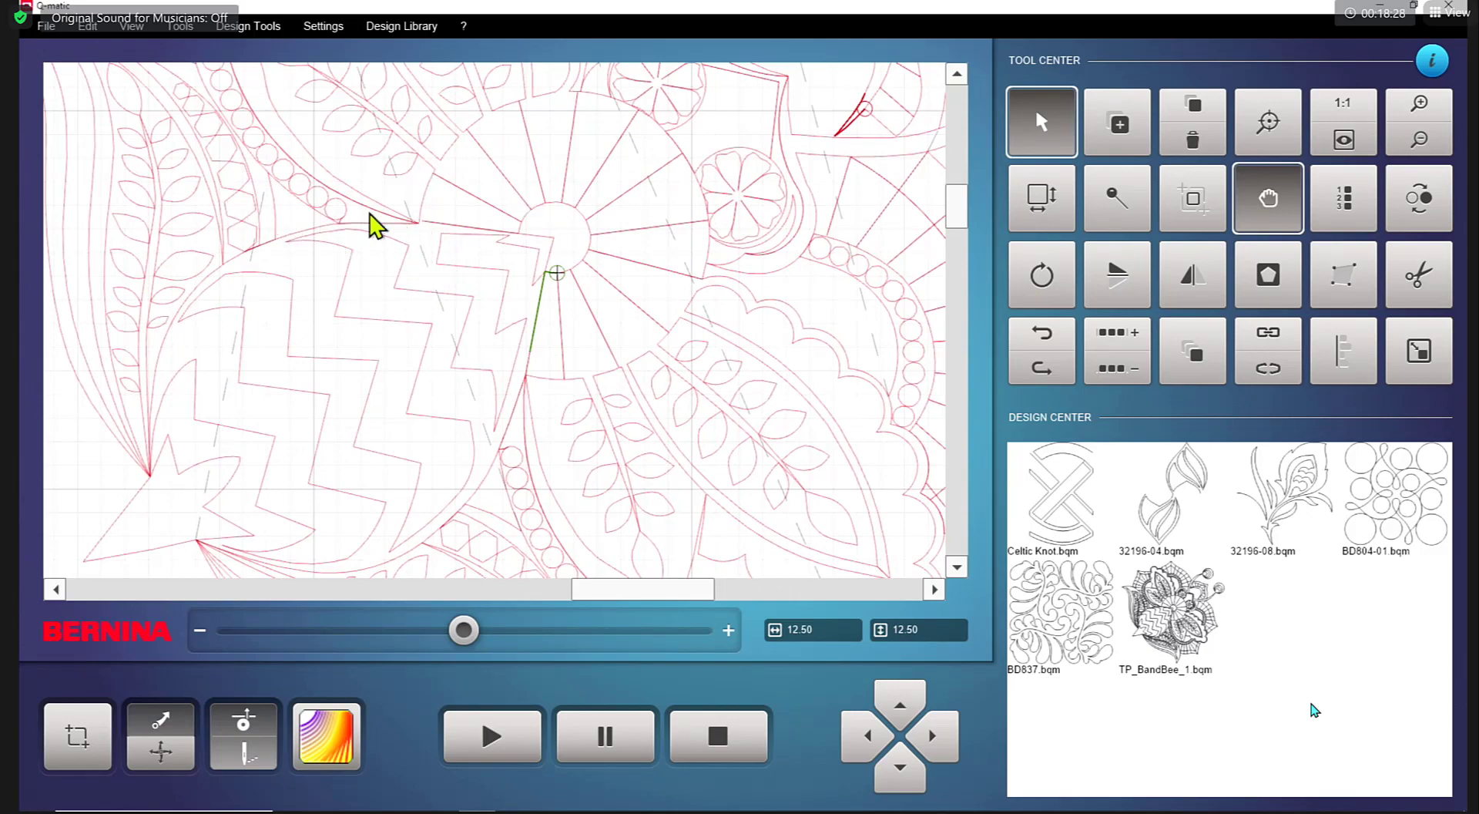
{"action": "scroll", "coordinate": [476, 229], "scroll_direction": "down", "scroll_amount": 2}
{"action": "scroll", "coordinate": [476, 229], "scroll_direction": "down", "scroll_amount": 4}
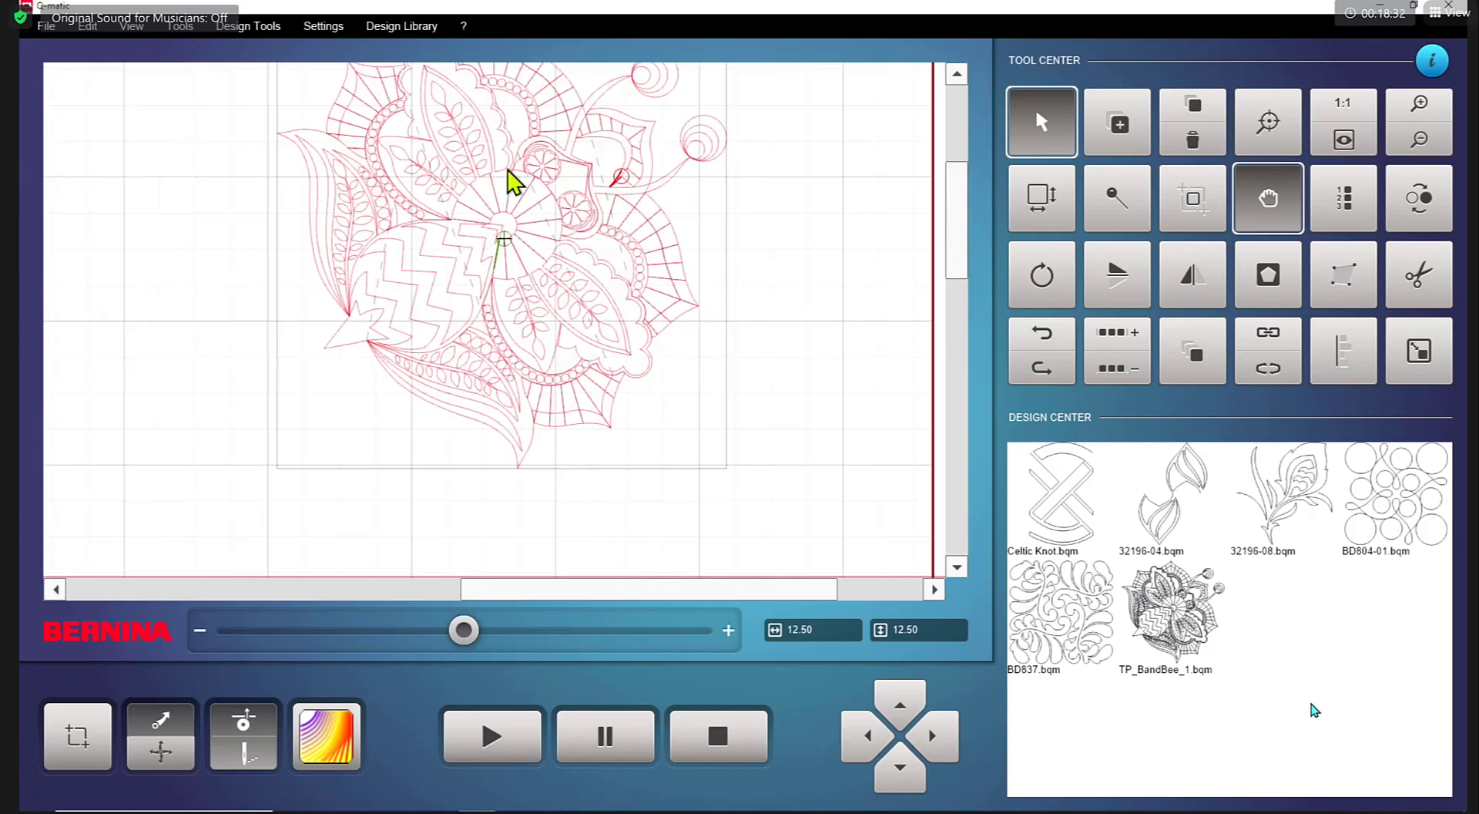
{"action": "left_click", "coordinate": [958, 73]}
{"action": "left_click", "coordinate": [959, 73]}
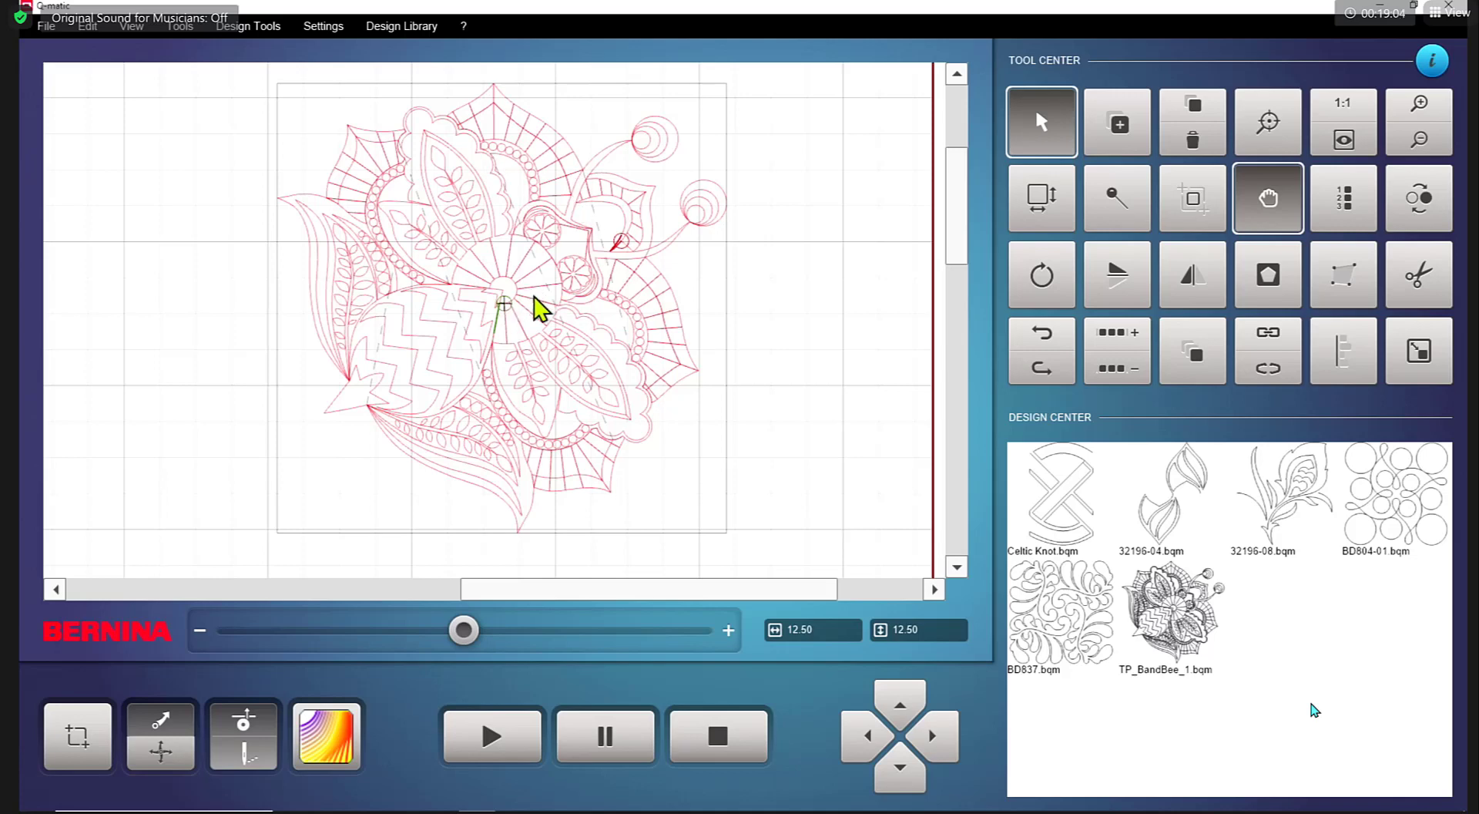
{"action": "left_click", "coordinate": [1193, 140]}
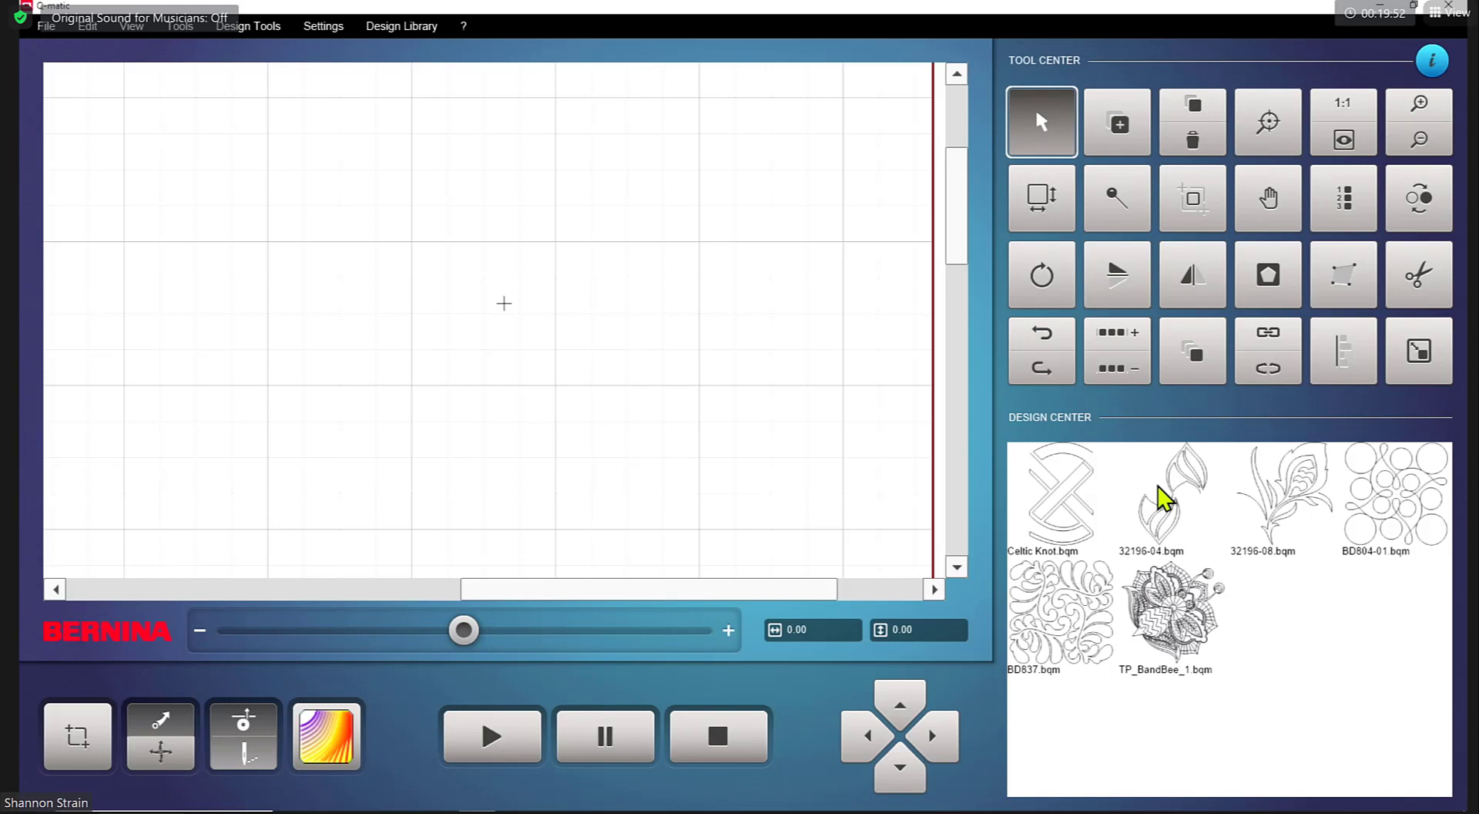
{"action": "left_click", "coordinate": [170, 809]}
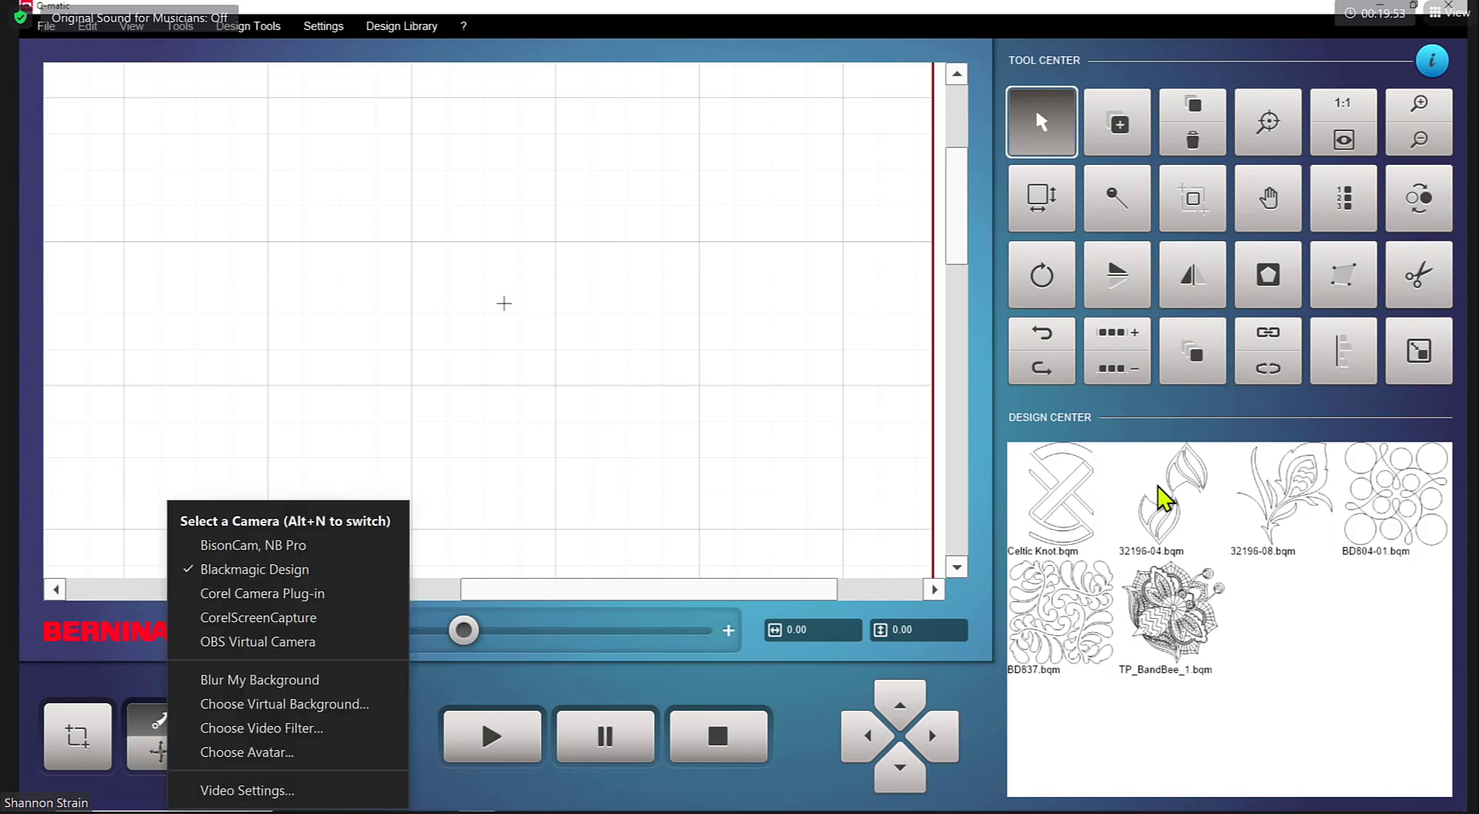
{"action": "left_click", "coordinate": [305, 545]}
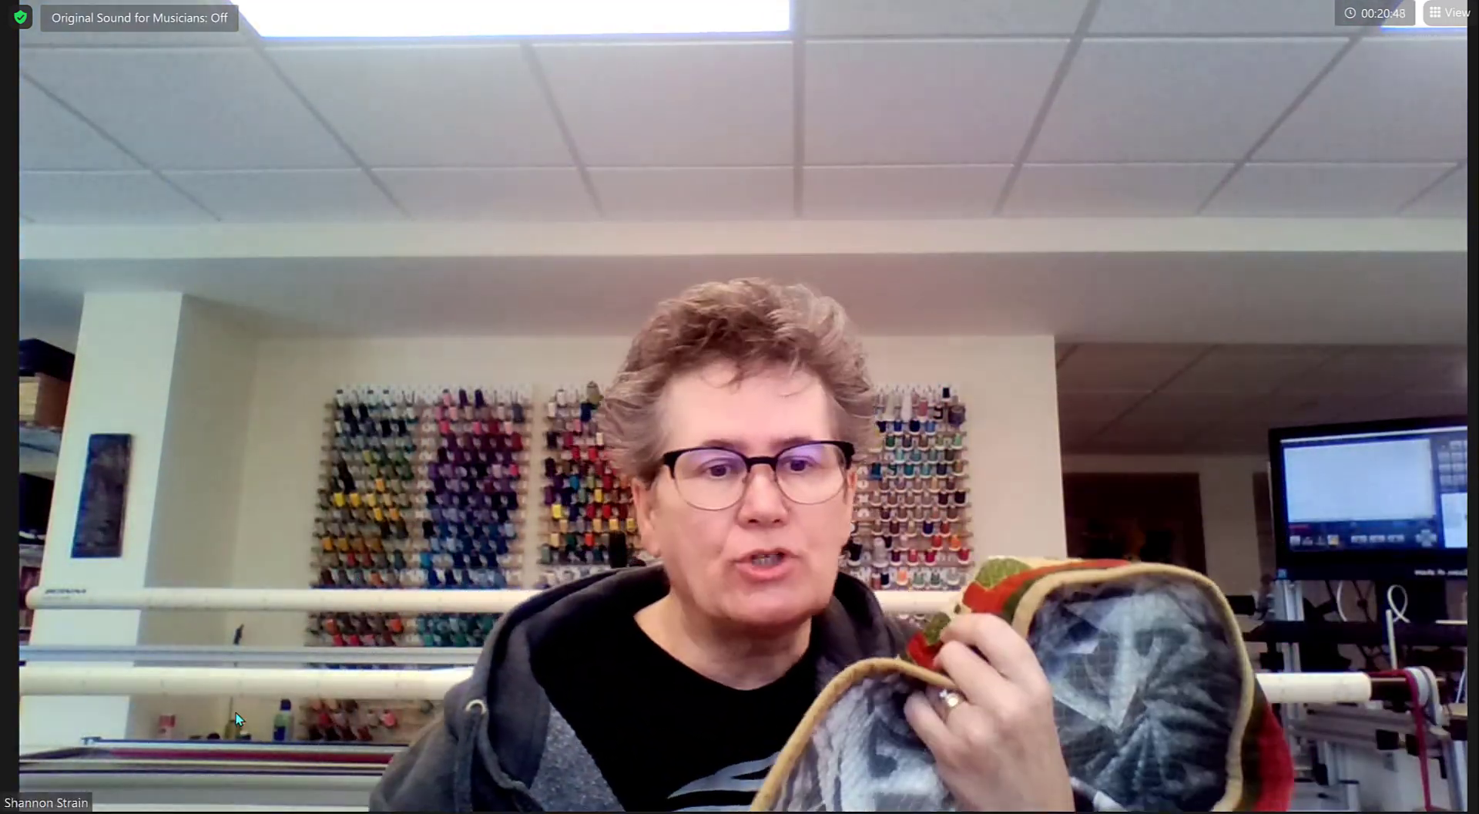
{"action": "left_click", "coordinate": [177, 811]}
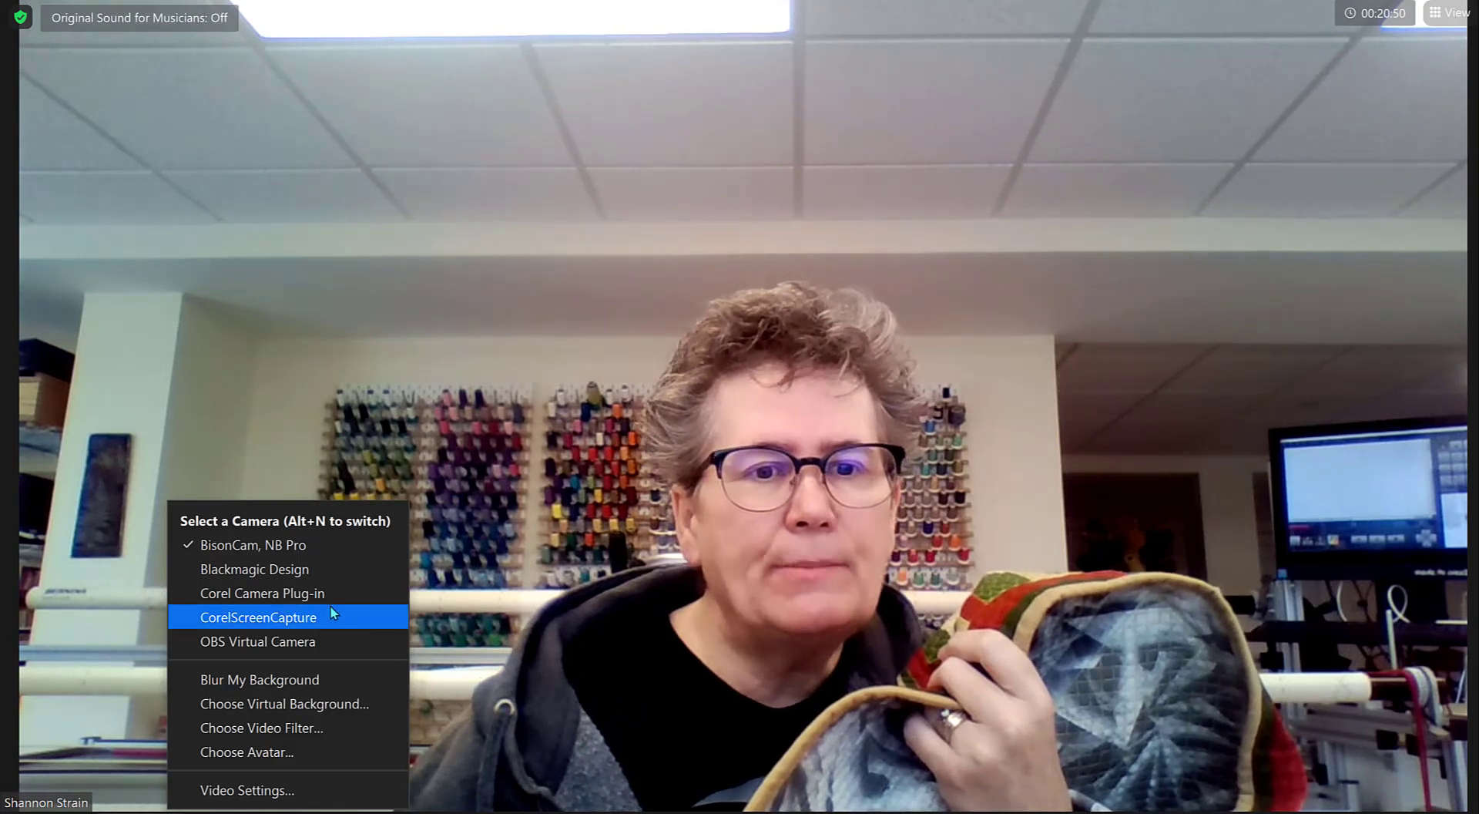
{"action": "left_click", "coordinate": [295, 571]}
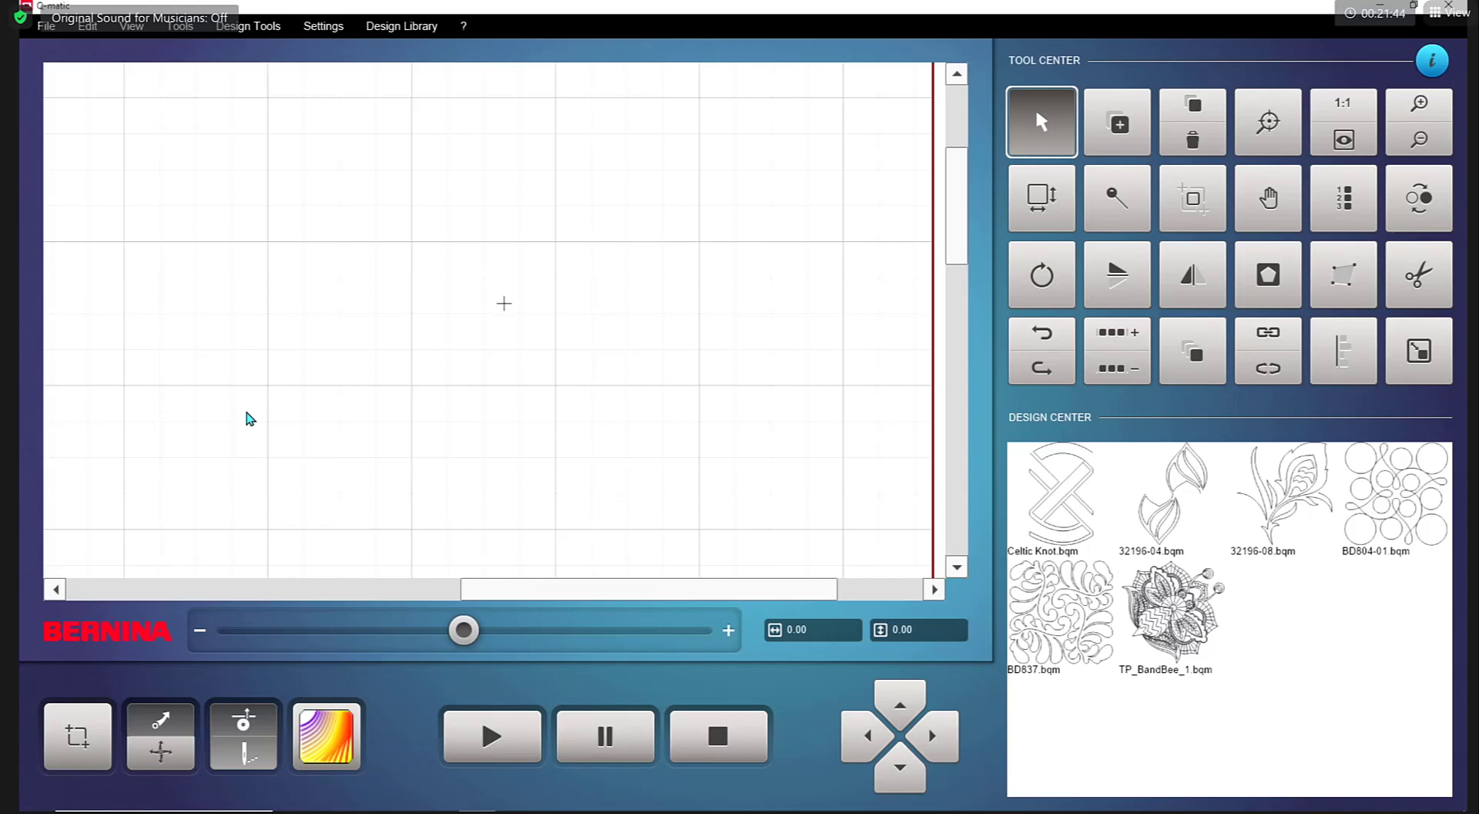
Step: Switch to Art and Stitch and send the Delete me.ans design to Q-matic, continuing even though it does not fit the hoop
{"action": "mouse_move", "coordinate": [282, 805]}
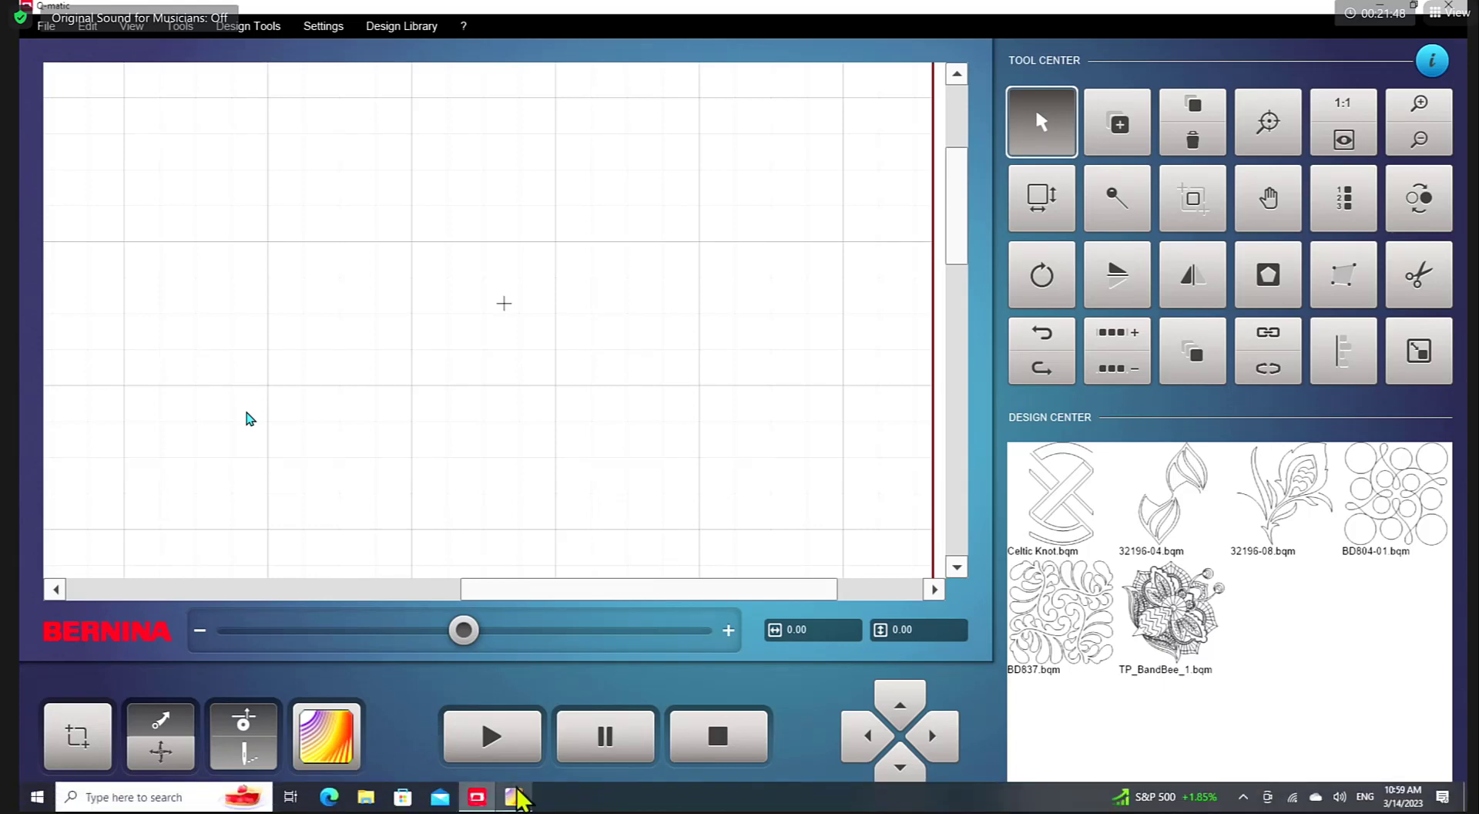
{"action": "left_click", "coordinate": [515, 796]}
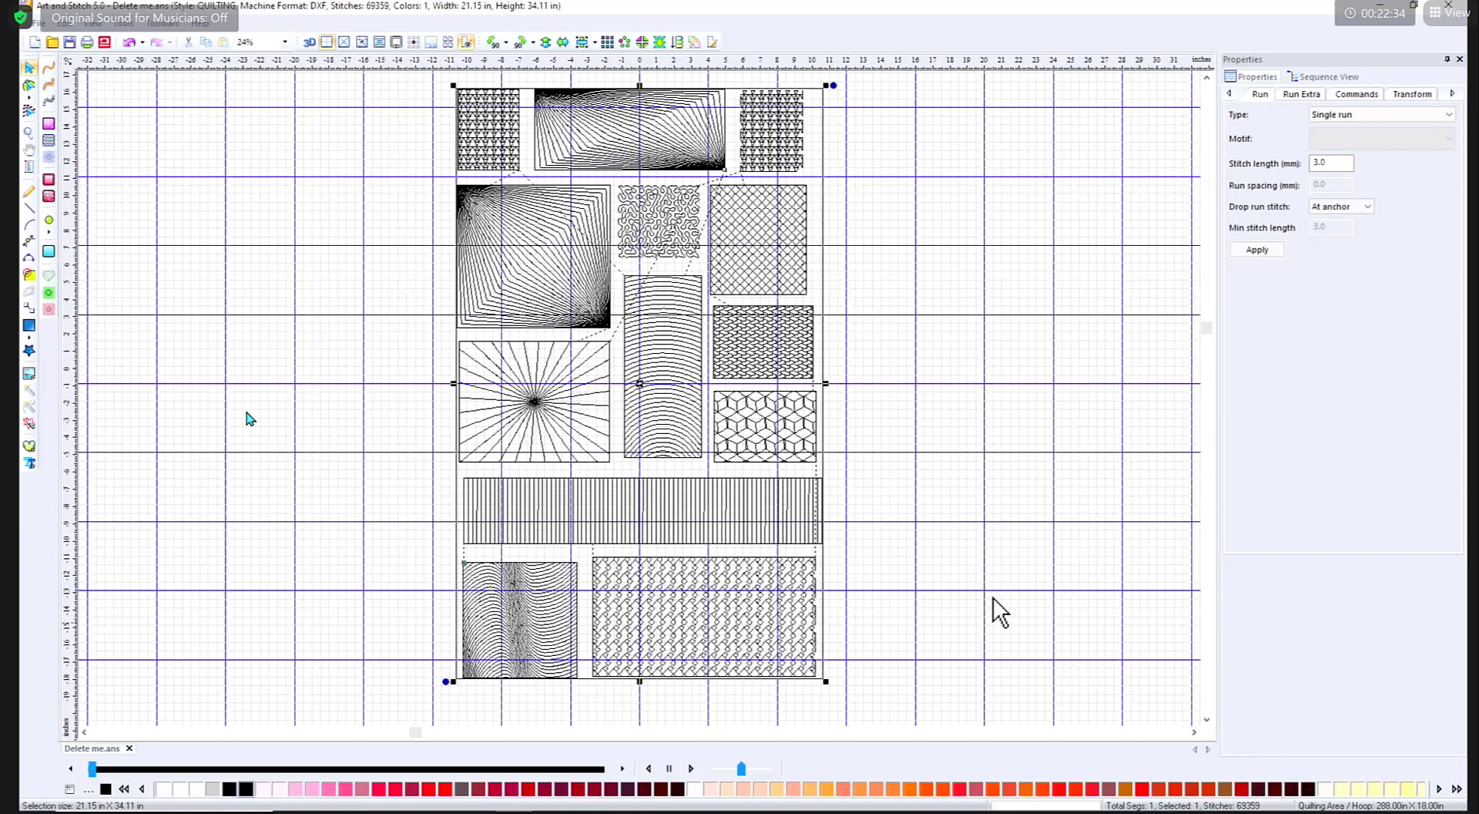
{"action": "left_click", "coordinate": [105, 43]}
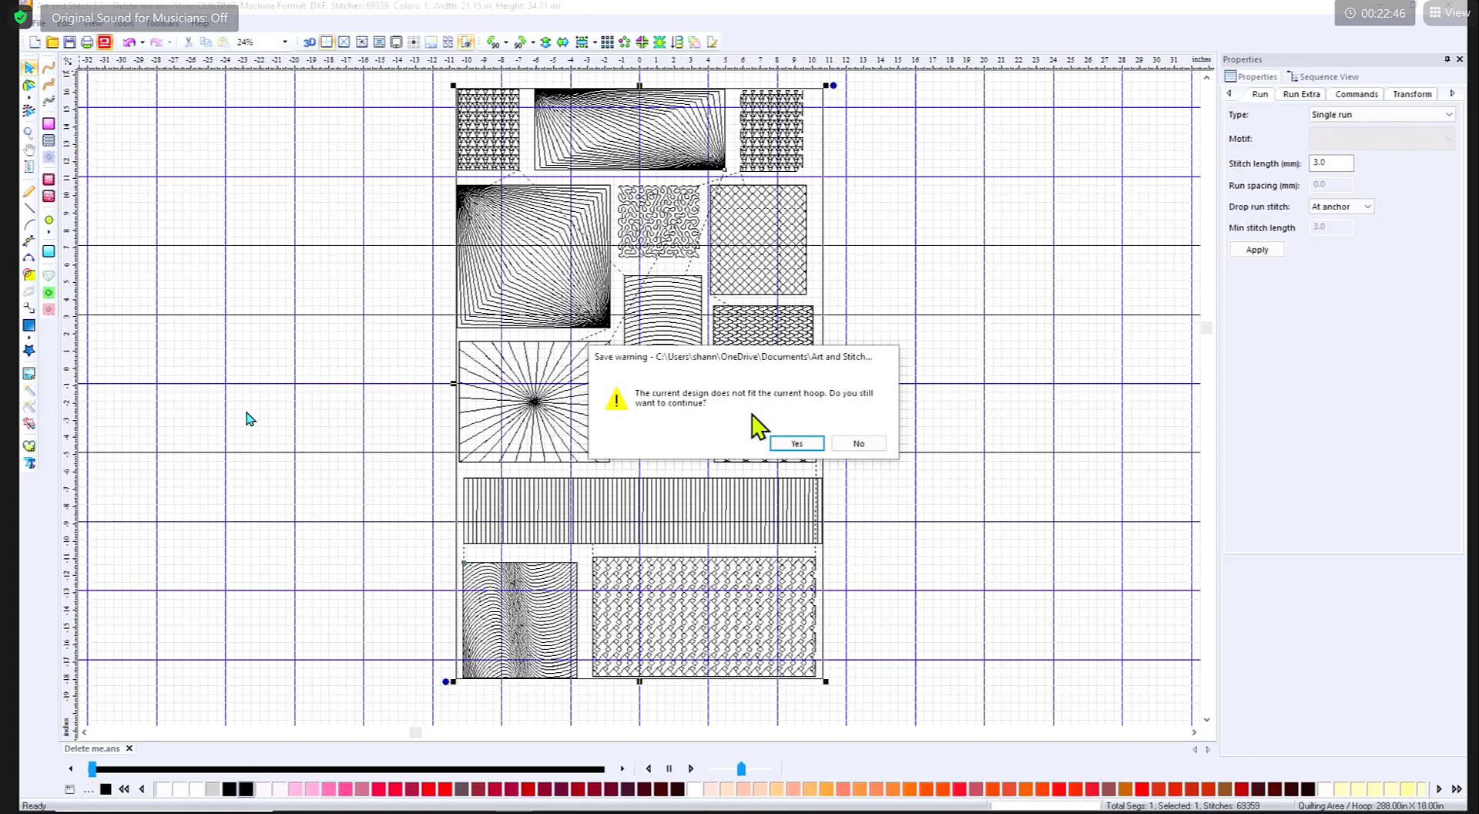
{"action": "left_click", "coordinate": [797, 439]}
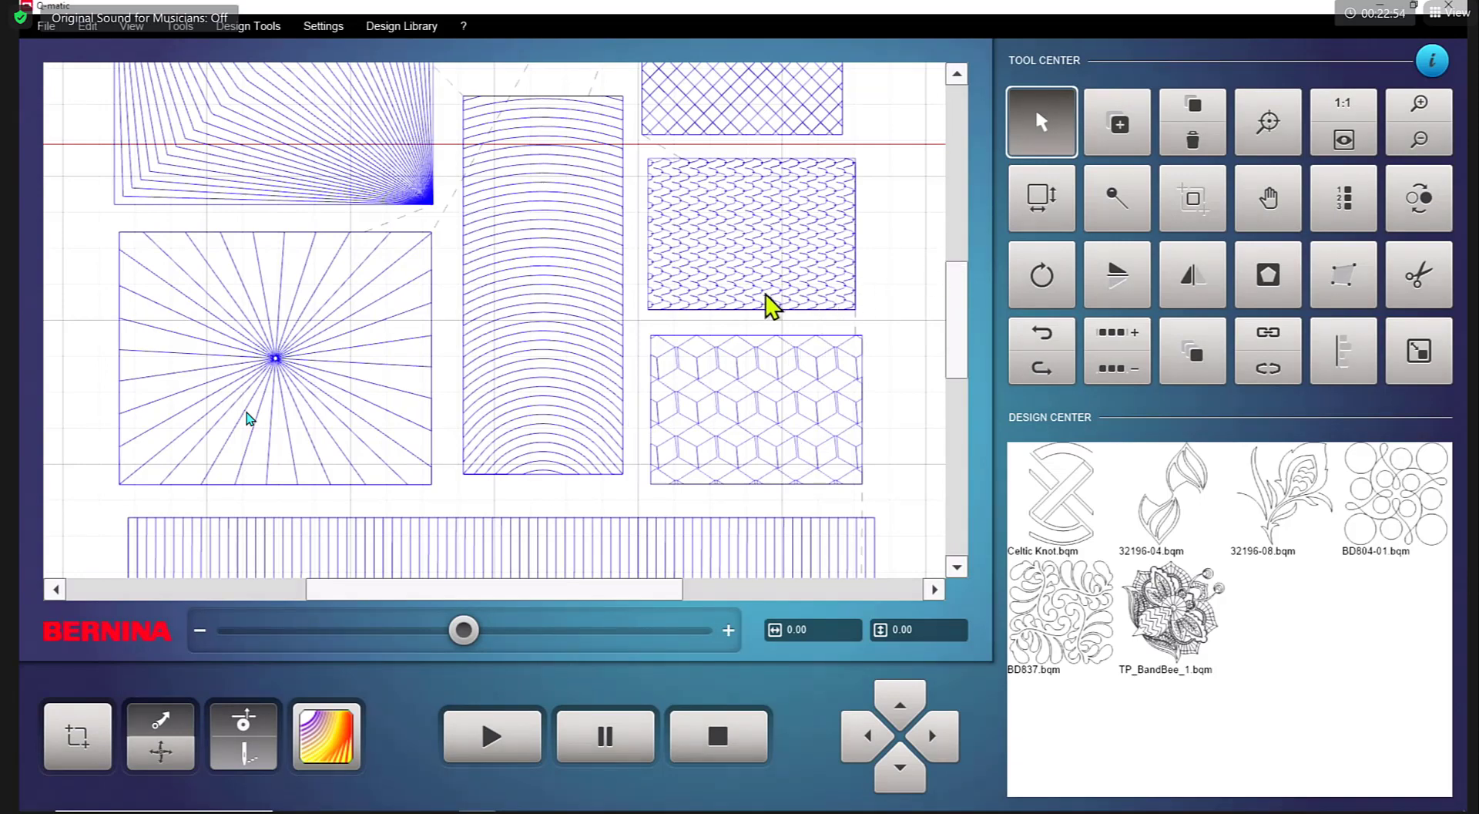
Step: Move the imported multi-block design up near the quilt's upper edge and reselect it as a single object
{"action": "scroll", "coordinate": [763, 308], "scroll_direction": "down", "scroll_amount": 5}
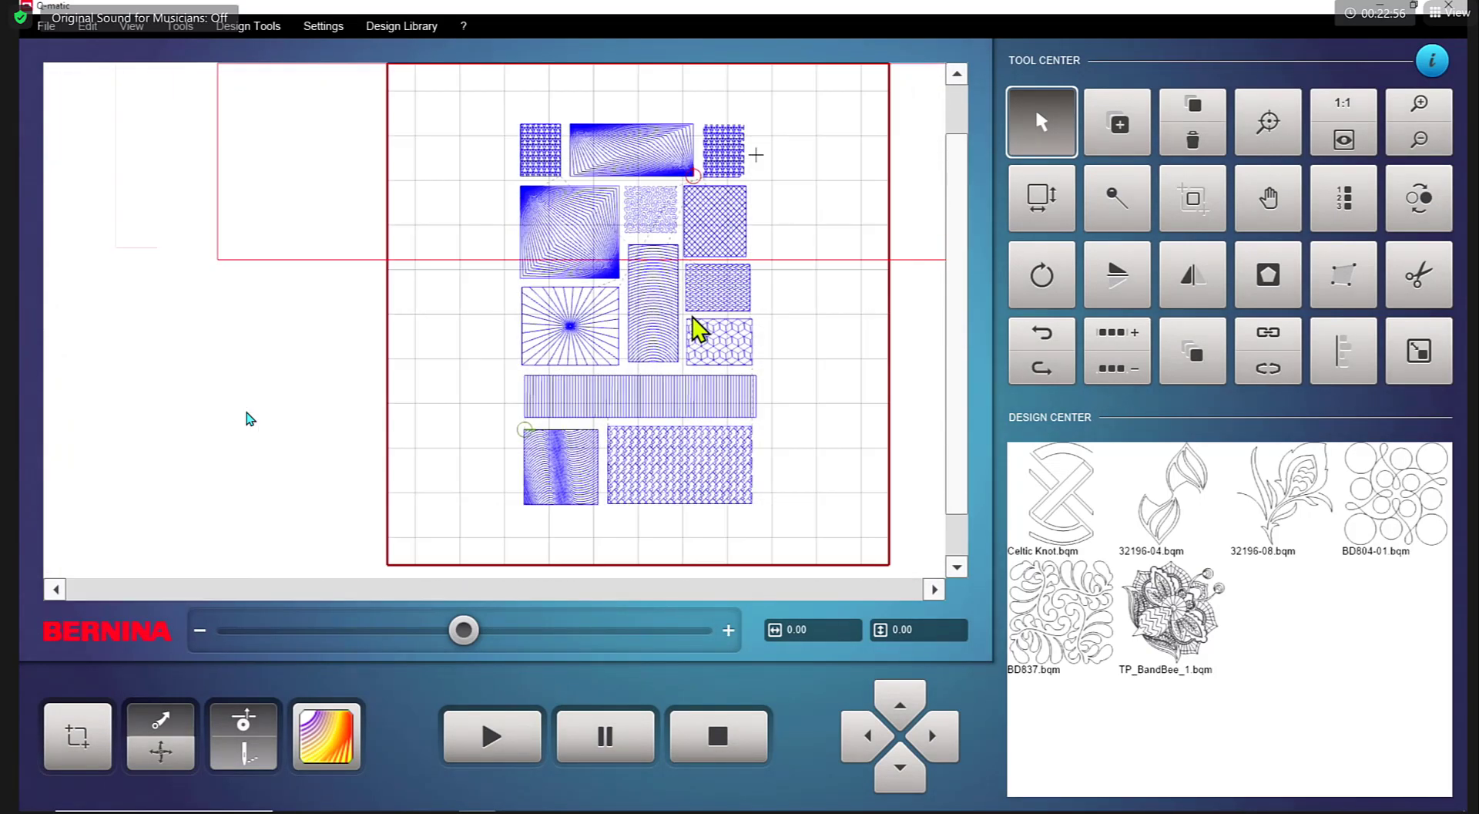
{"action": "scroll", "coordinate": [697, 330], "scroll_direction": "down", "scroll_amount": 1}
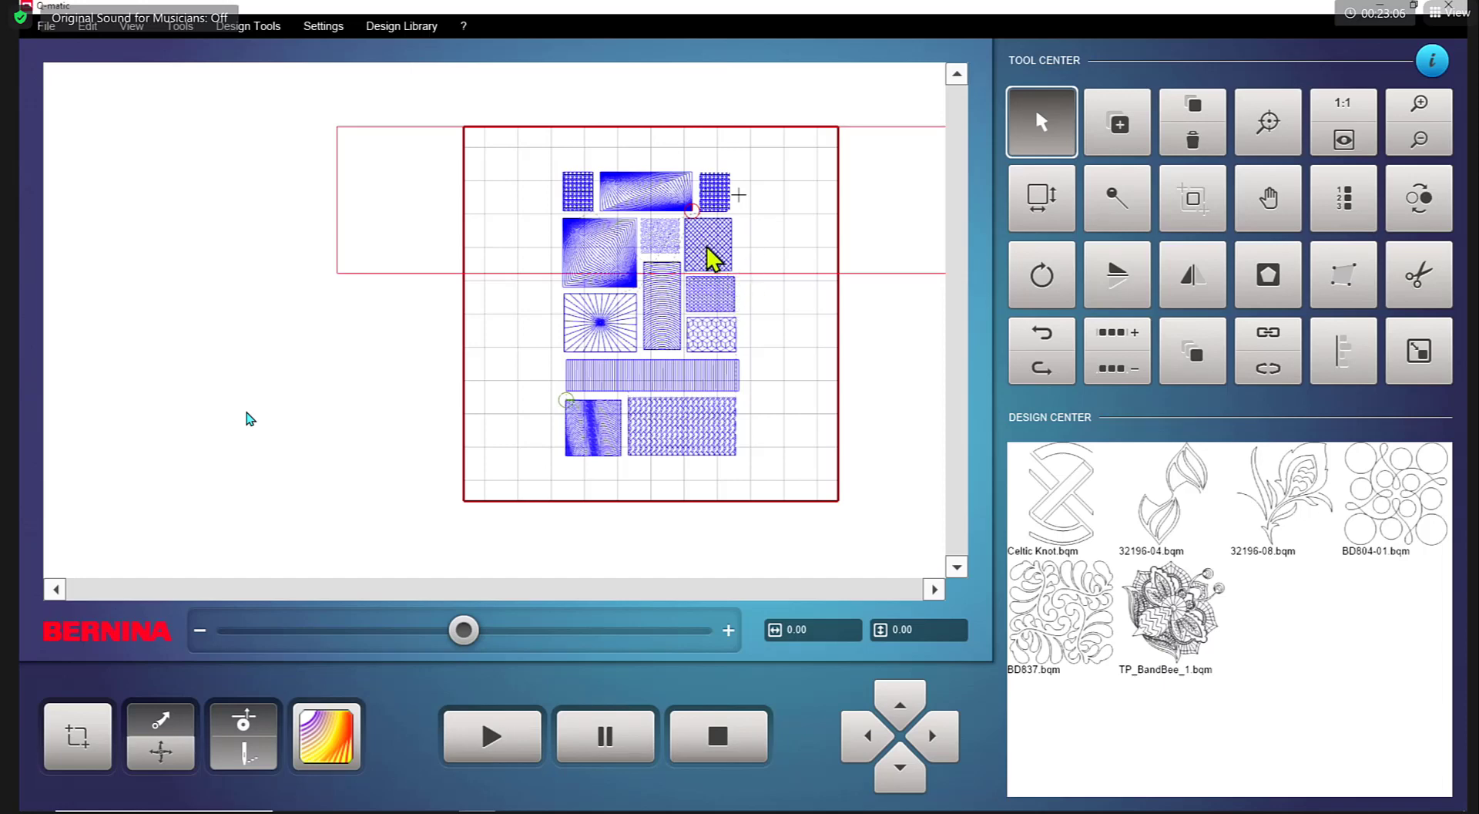
{"action": "left_click_drag", "start_coordinate": [712, 258], "coordinate": [720, 224]}
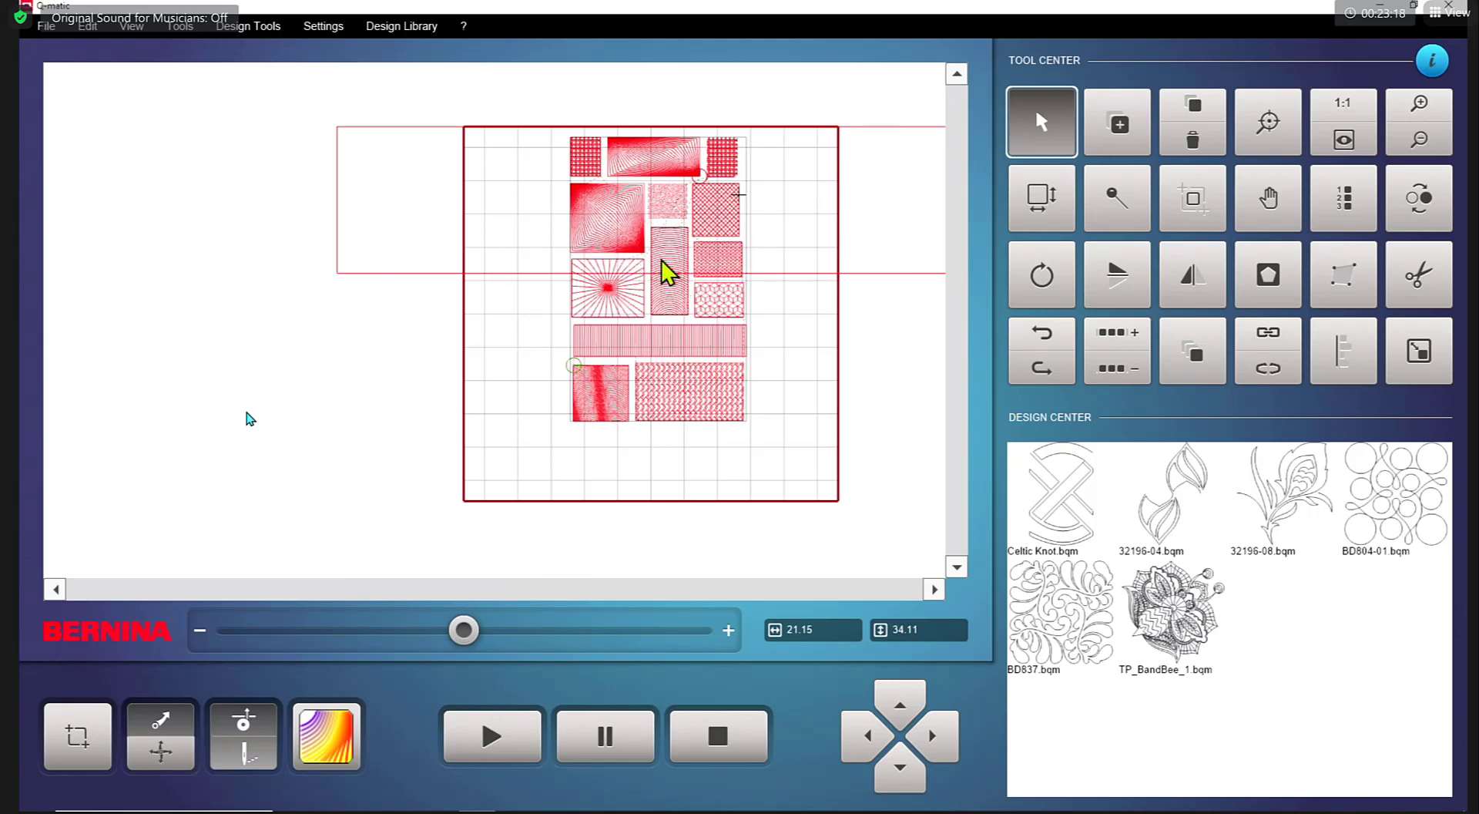
{"action": "left_click", "coordinate": [794, 196]}
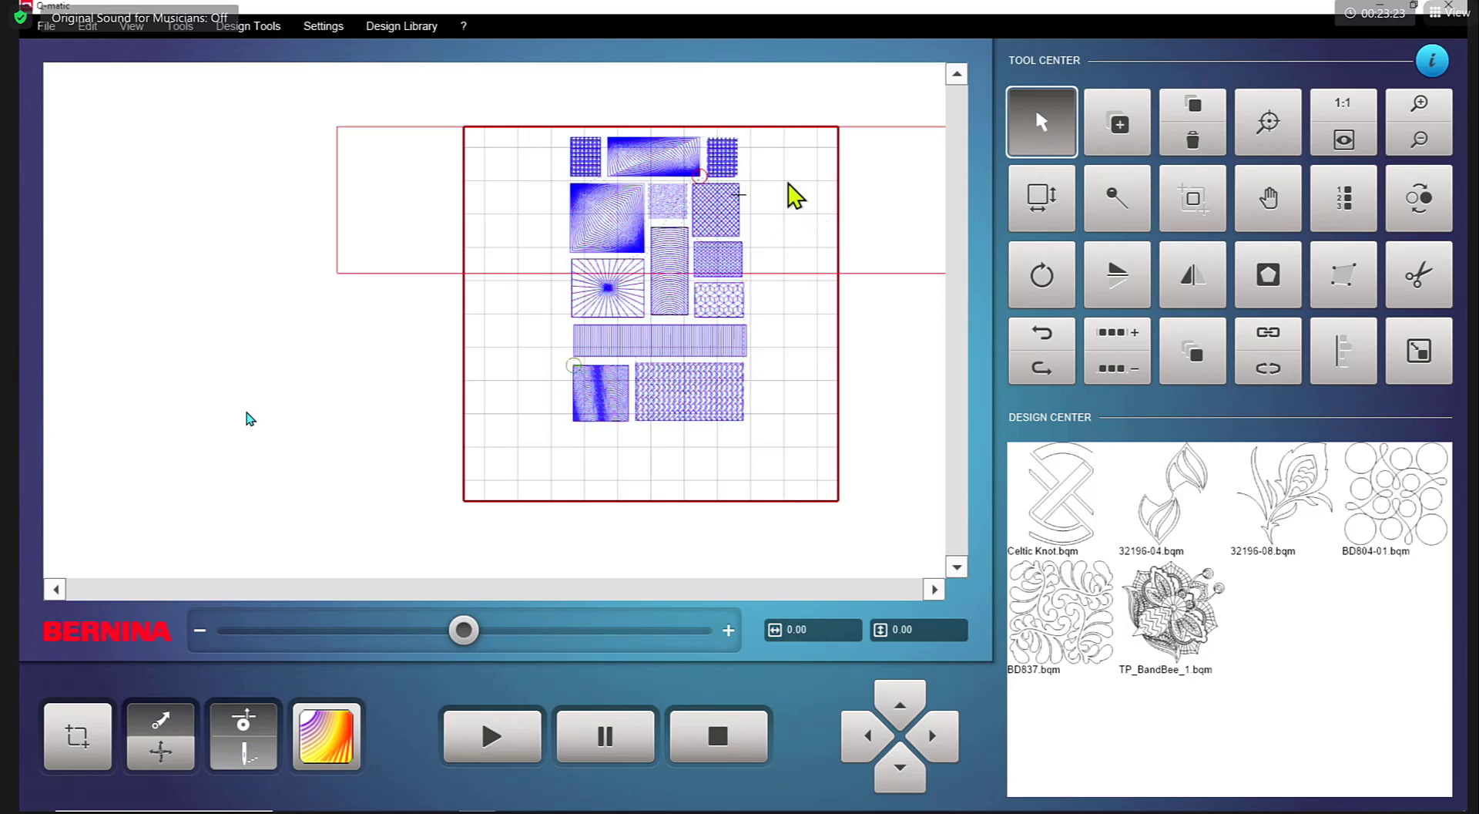
{"action": "left_click", "coordinate": [716, 228]}
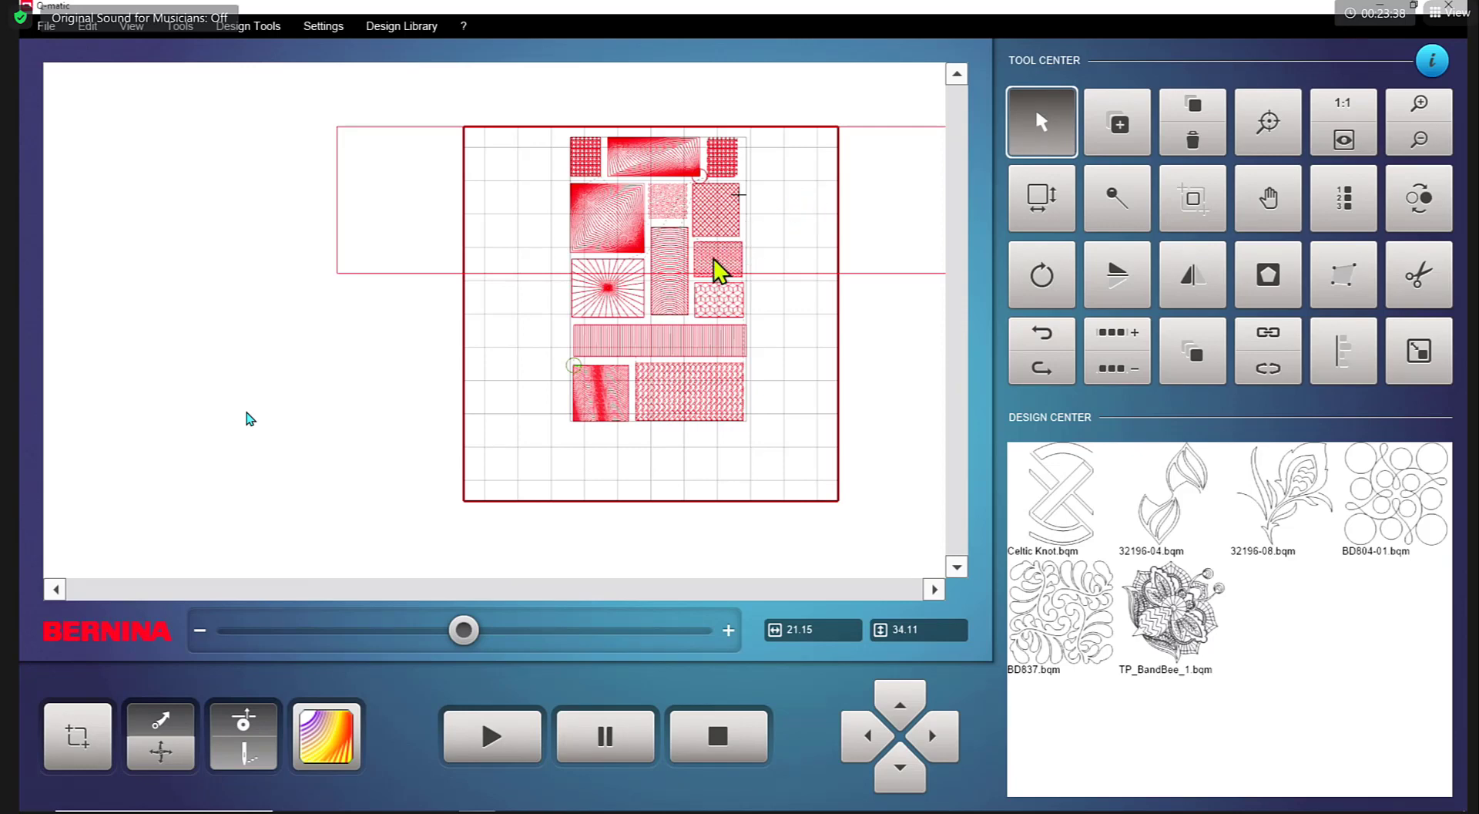
Step: Unconnect the imported multi-block design into its individual blocks
{"action": "scroll", "coordinate": [688, 225], "scroll_direction": "up", "scroll_amount": 3}
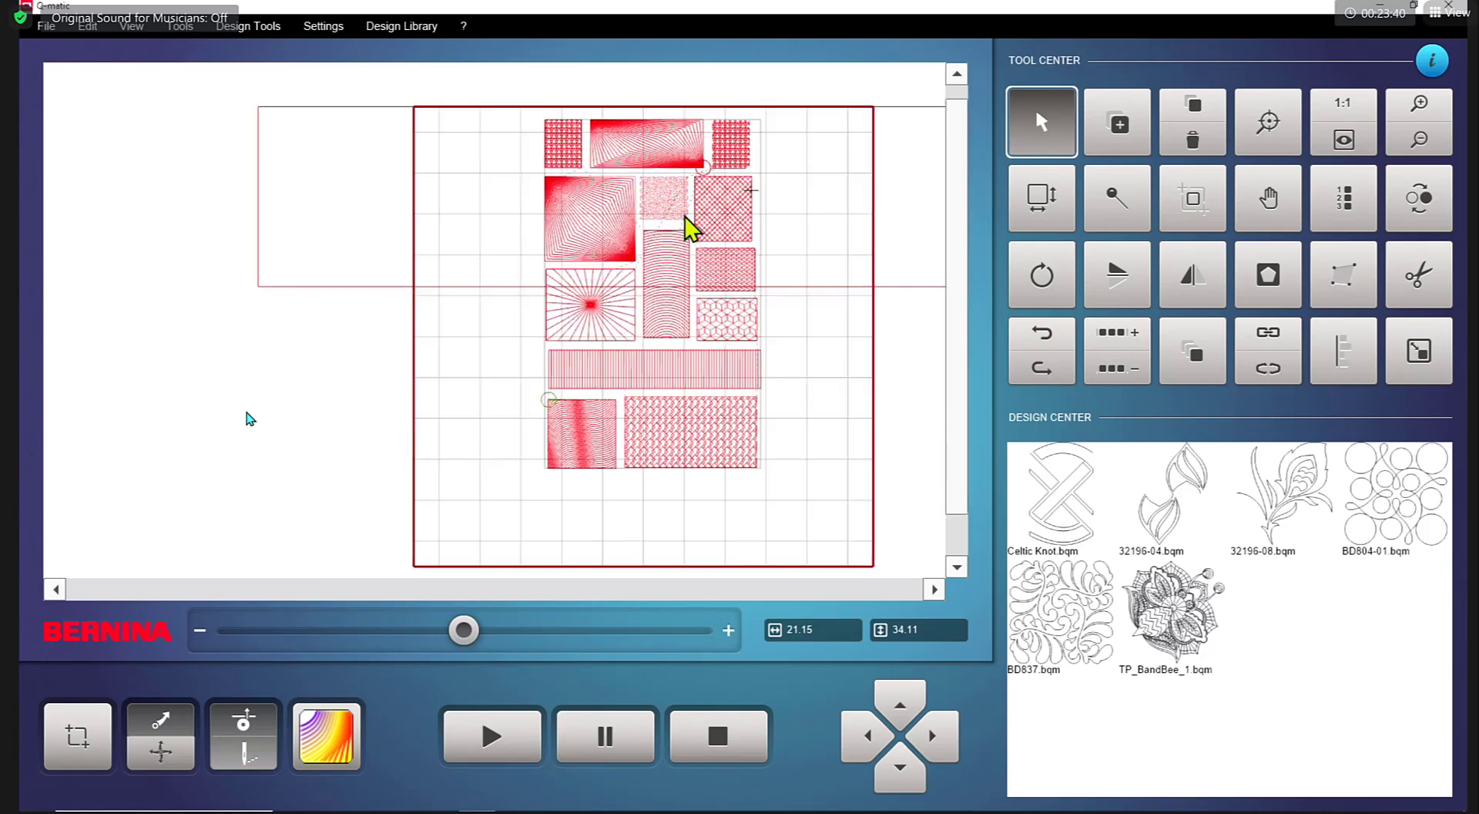
{"action": "scroll", "coordinate": [688, 225], "scroll_direction": "up", "scroll_amount": 2}
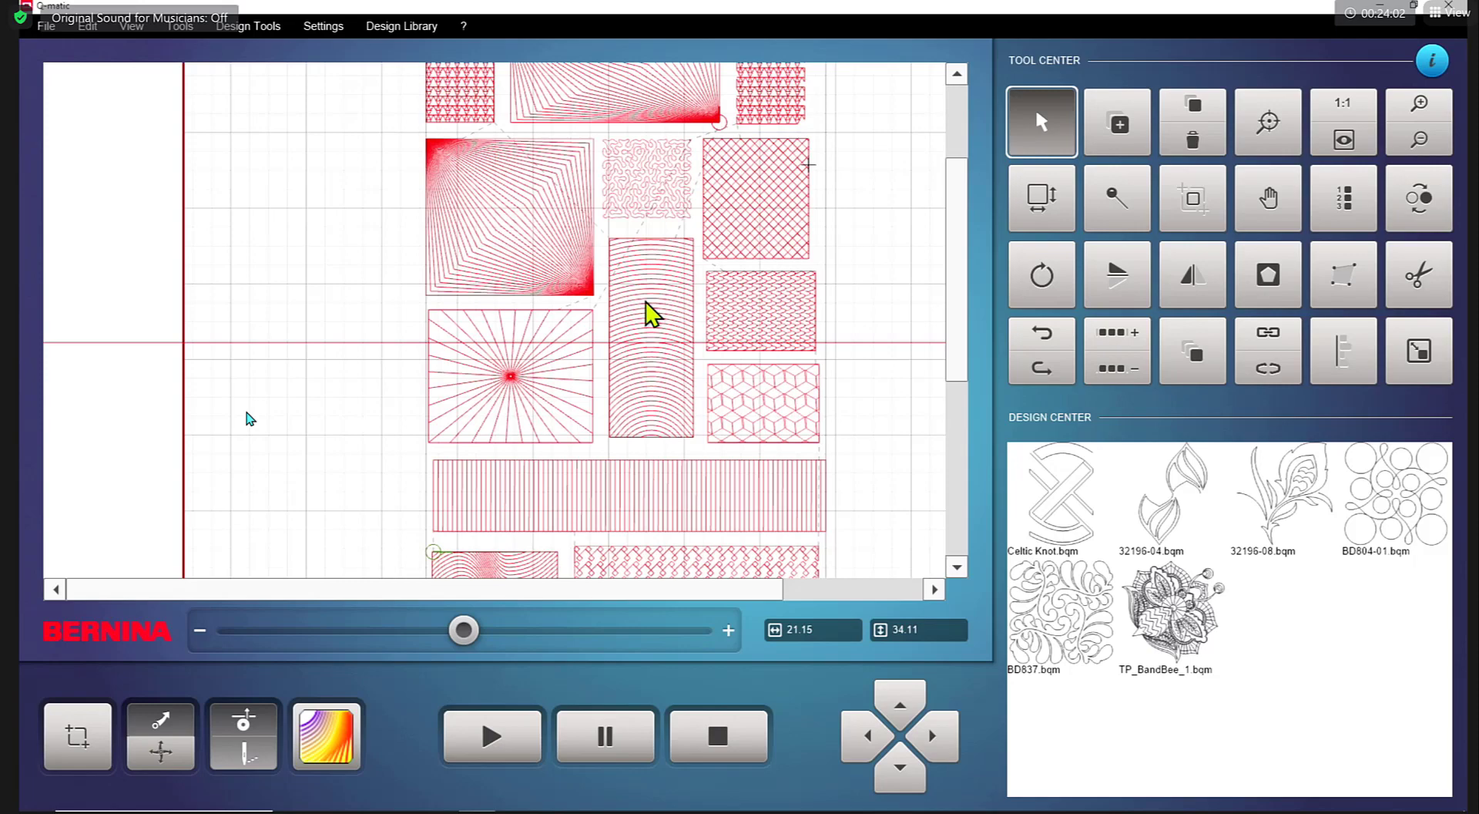
{"action": "scroll", "coordinate": [652, 315], "scroll_direction": "down", "scroll_amount": 3}
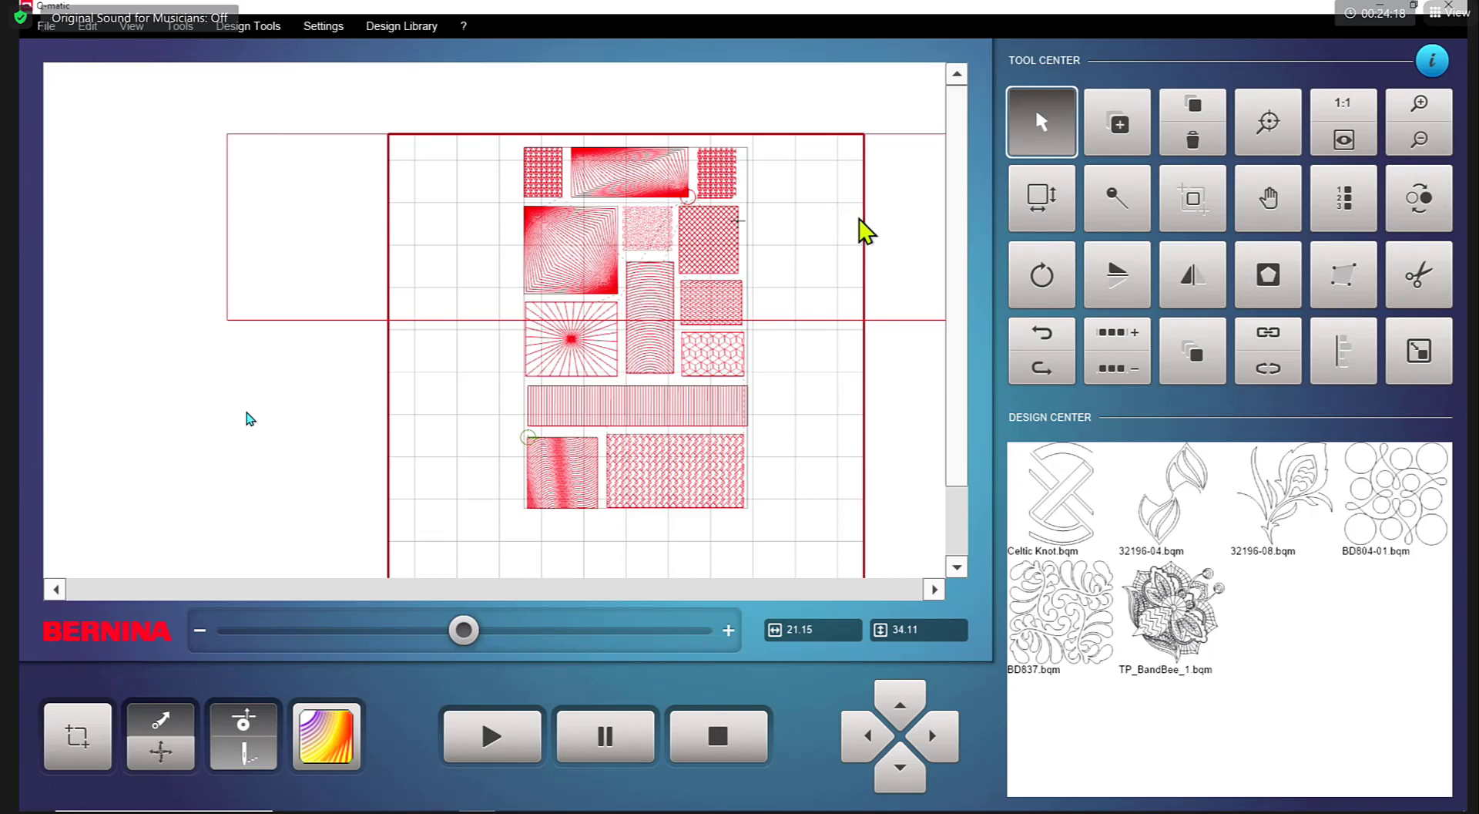
{"action": "left_click", "coordinate": [1268, 369]}
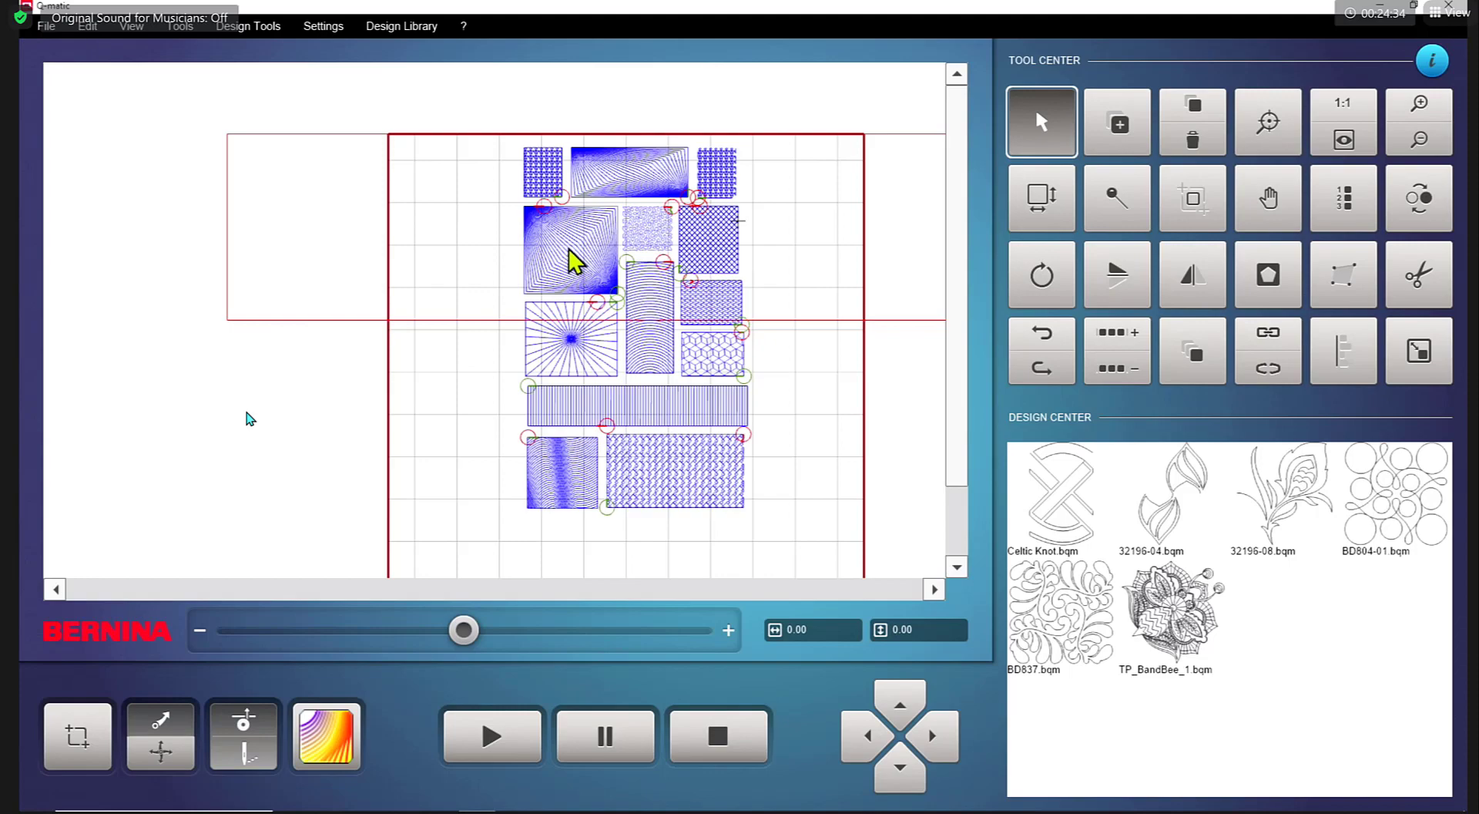
Step: Examine the start and end points of the separated blocks up close, from the upper-left blocks across to the right-hand ones
{"action": "scroll", "coordinate": [574, 262], "scroll_direction": "up", "scroll_amount": 3}
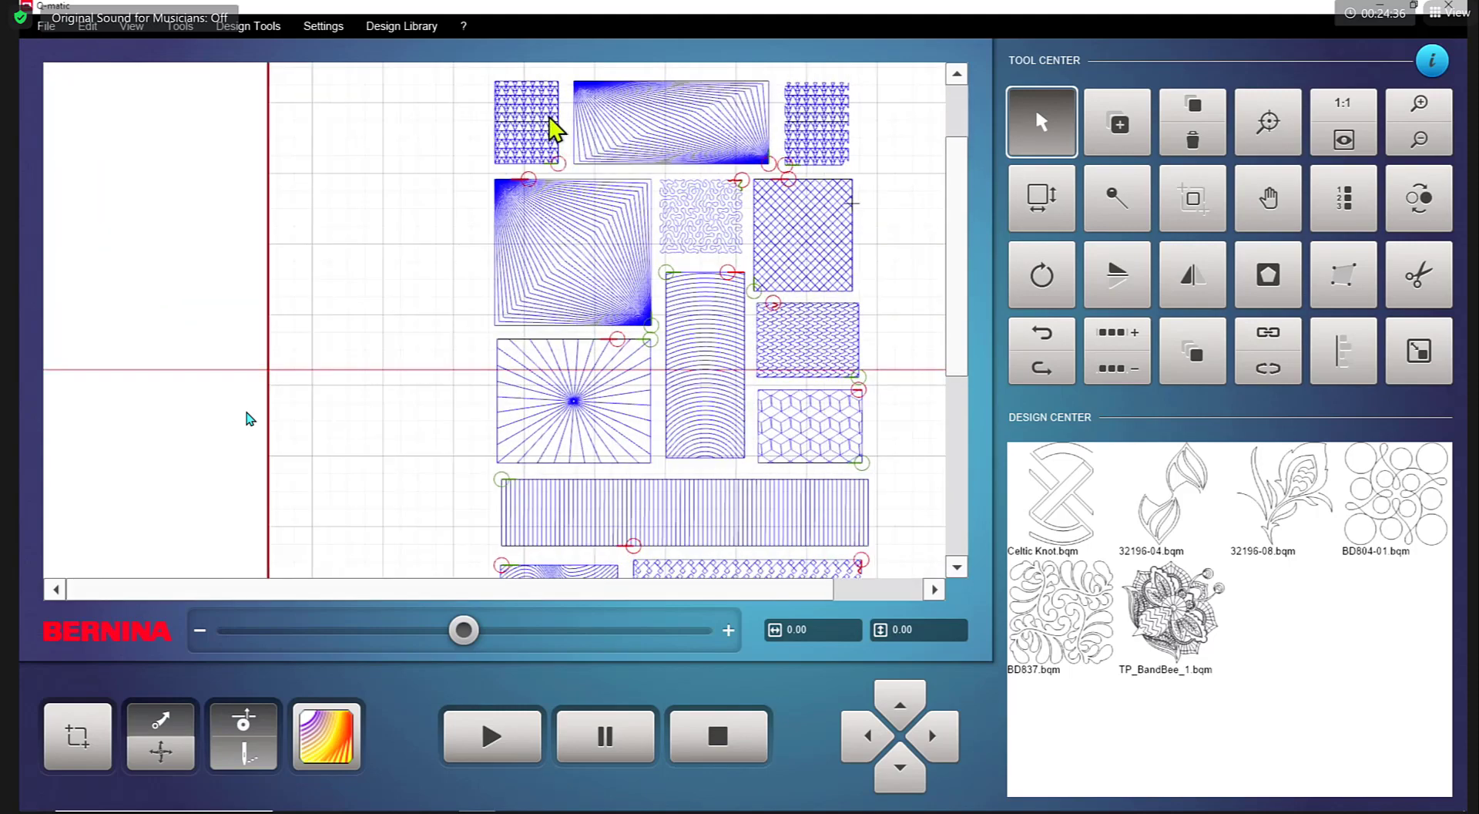
{"action": "scroll", "coordinate": [553, 129], "scroll_direction": "up", "scroll_amount": 3}
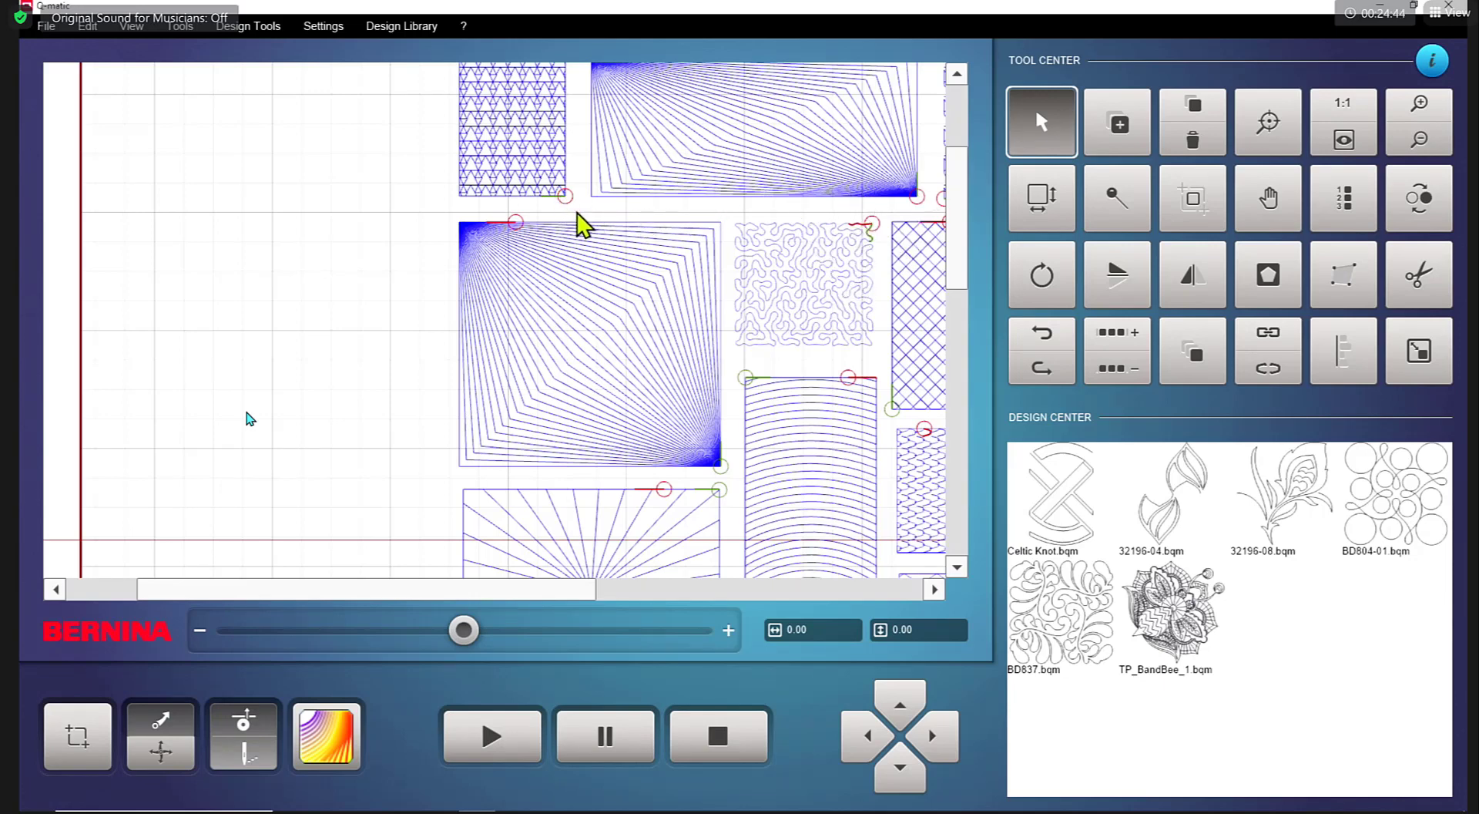
{"action": "scroll", "coordinate": [571, 217], "scroll_direction": "up", "scroll_amount": 4}
{"action": "scroll", "coordinate": [548, 187], "scroll_direction": "up", "scroll_amount": 2}
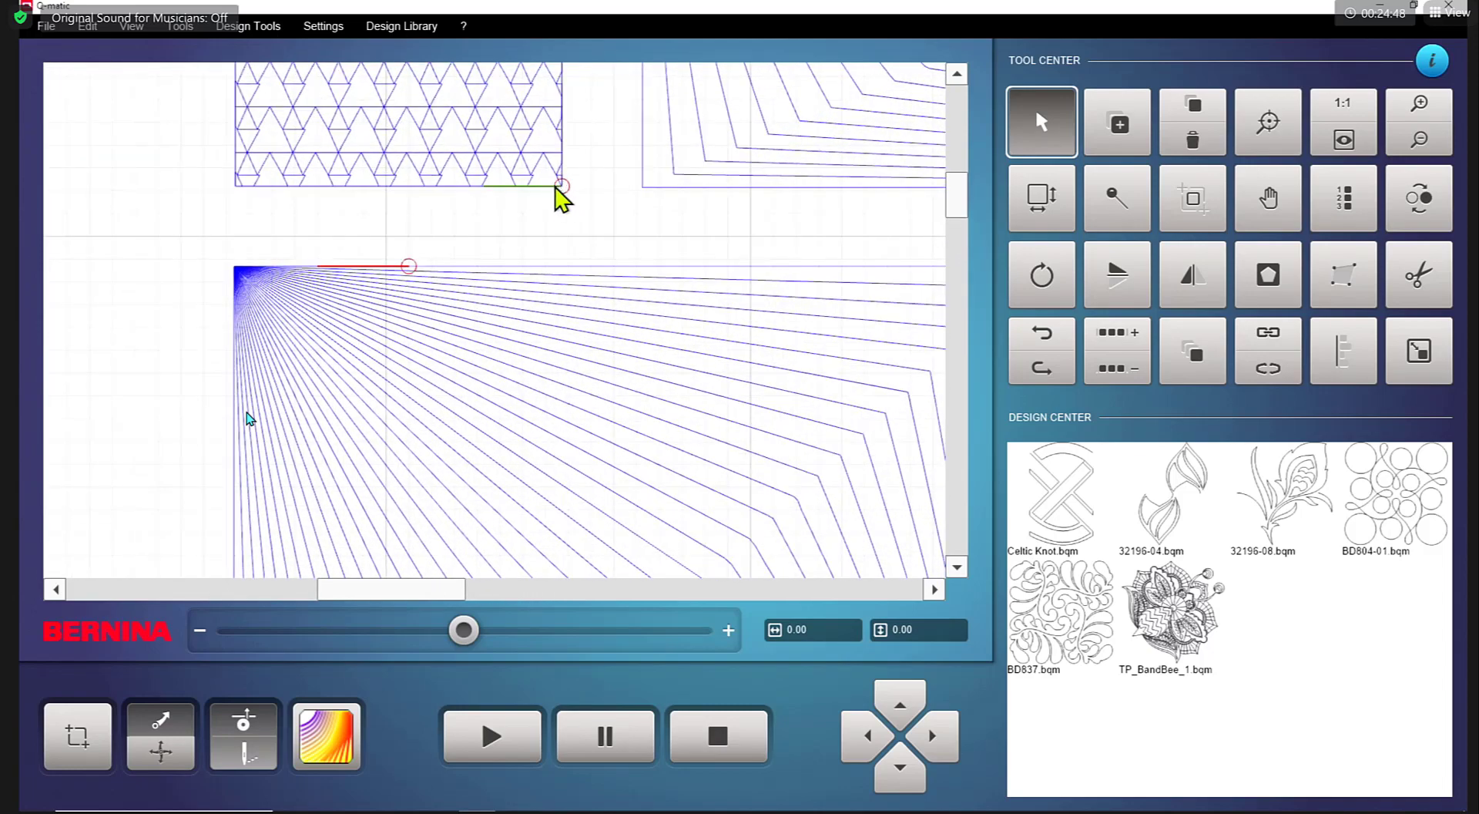
{"action": "scroll", "coordinate": [516, 185], "scroll_direction": "down", "scroll_amount": 2}
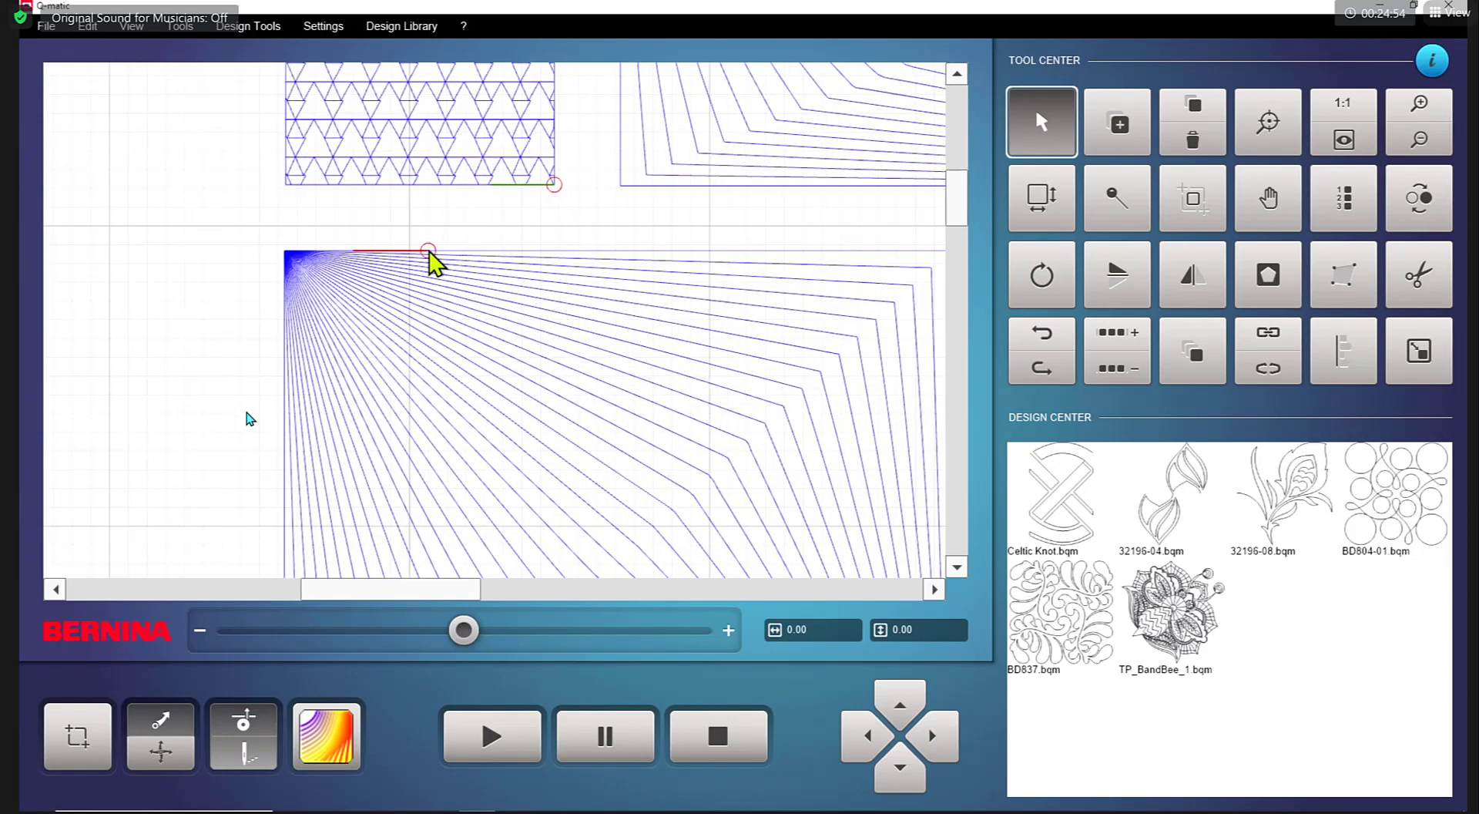
{"action": "scroll", "coordinate": [532, 262], "scroll_direction": "down", "scroll_amount": 4}
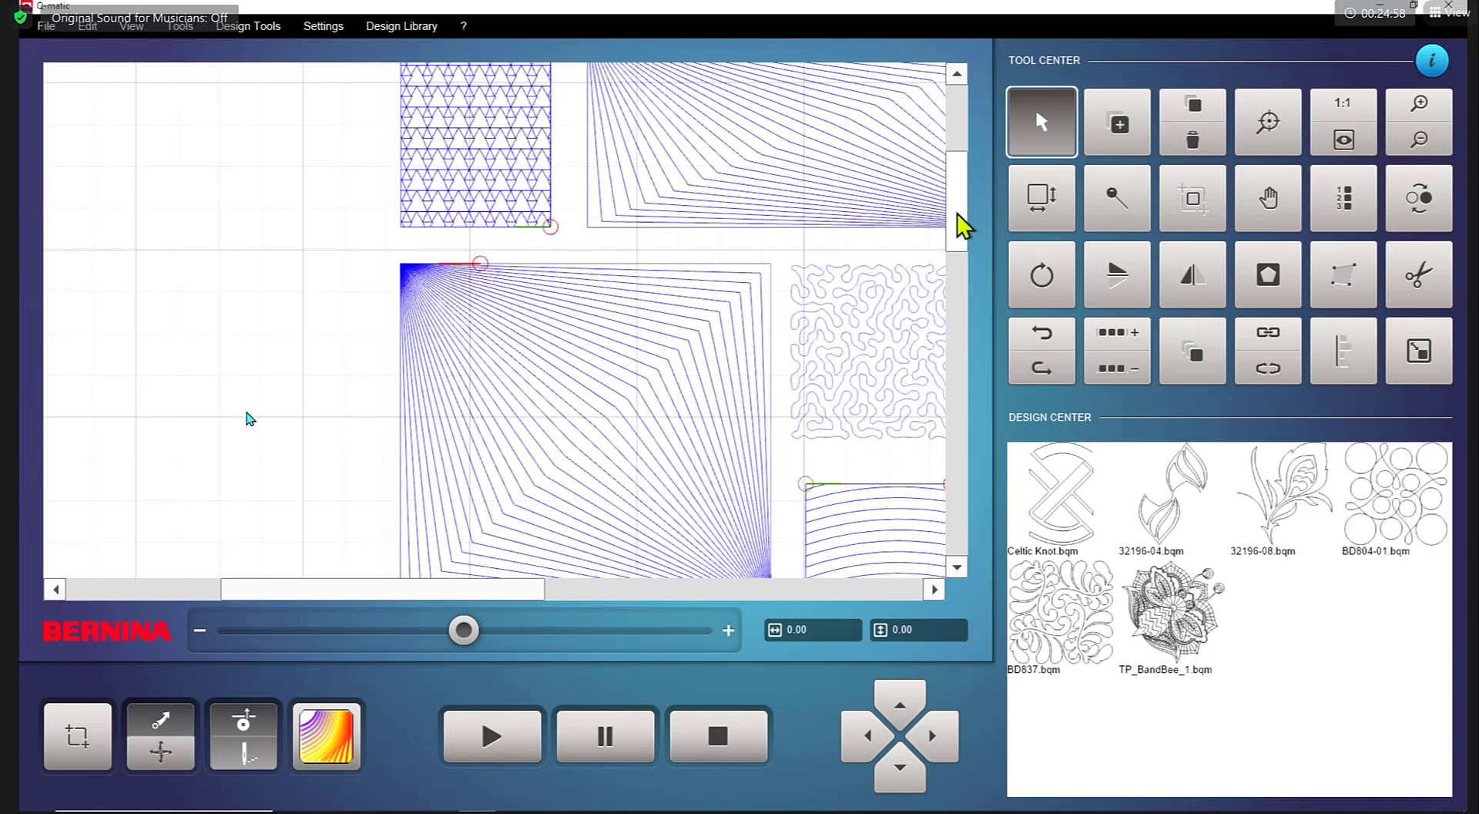
{"action": "left_click_drag", "start_coordinate": [963, 227], "coordinate": [961, 251]}
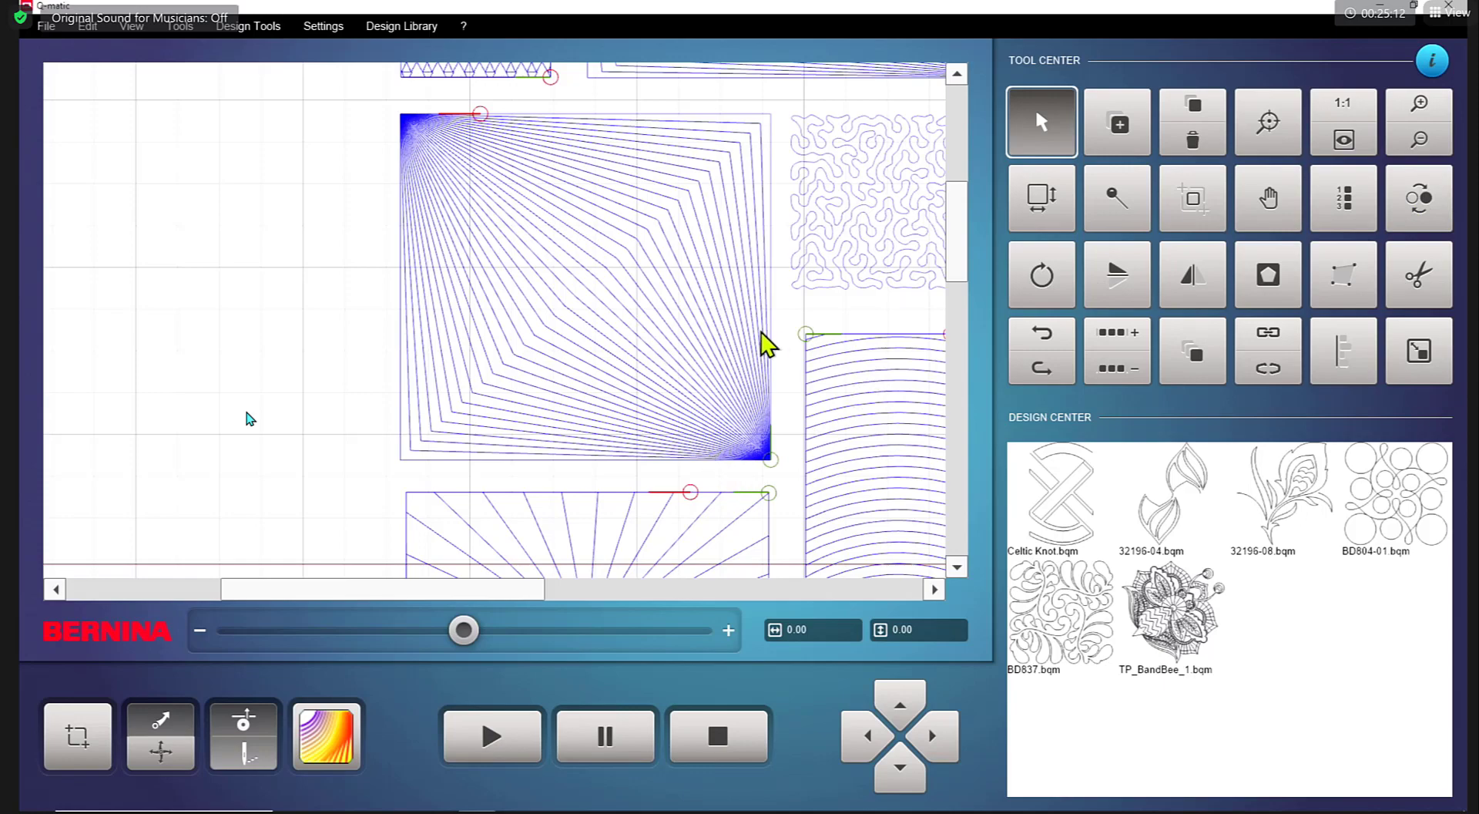
{"action": "scroll", "coordinate": [766, 339], "scroll_direction": "down", "scroll_amount": 3}
{"action": "scroll", "coordinate": [785, 339], "scroll_direction": "down", "scroll_amount": 1}
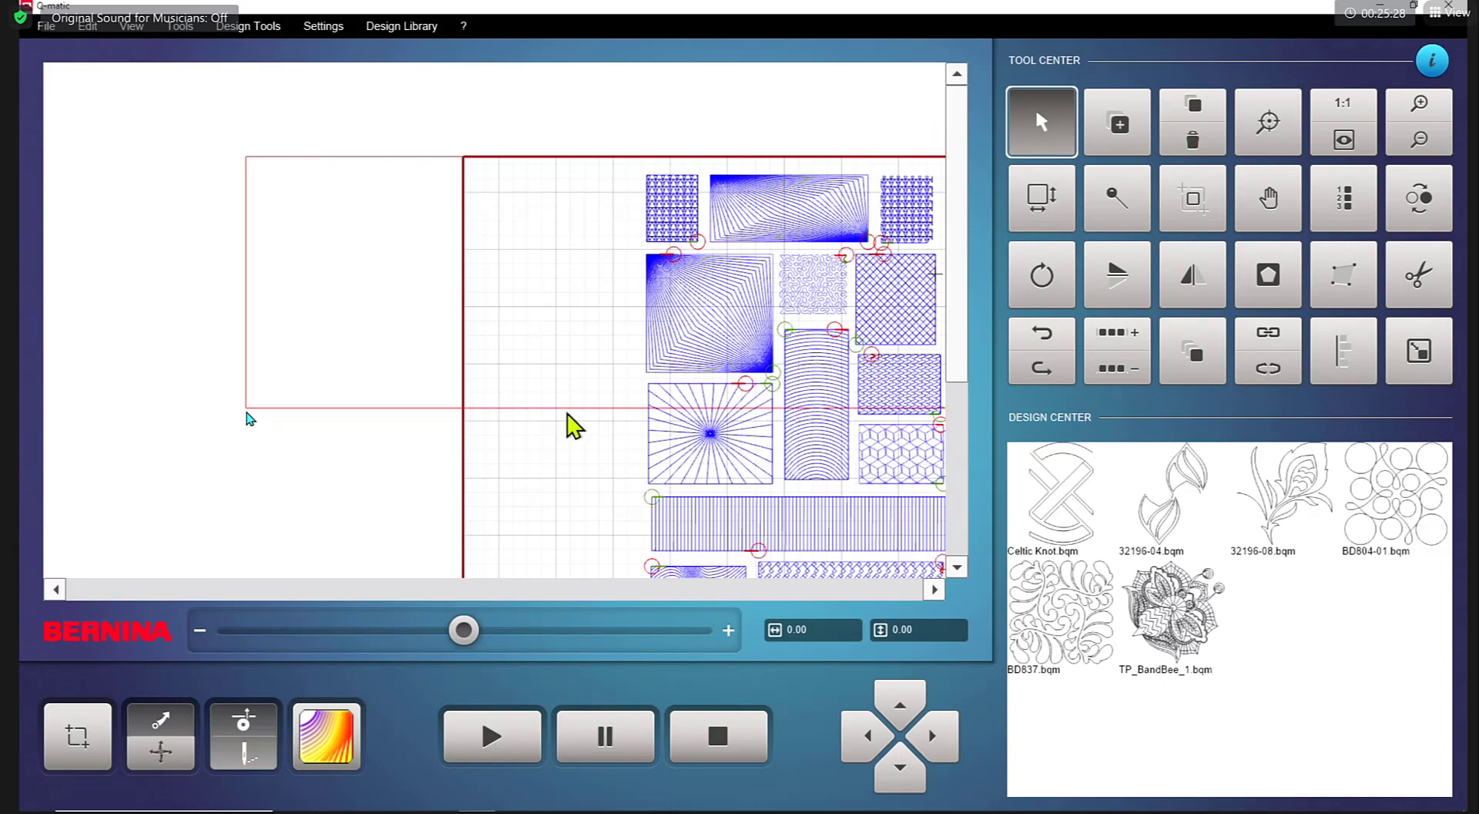
{"action": "scroll", "coordinate": [671, 420], "scroll_direction": "up", "scroll_amount": 3}
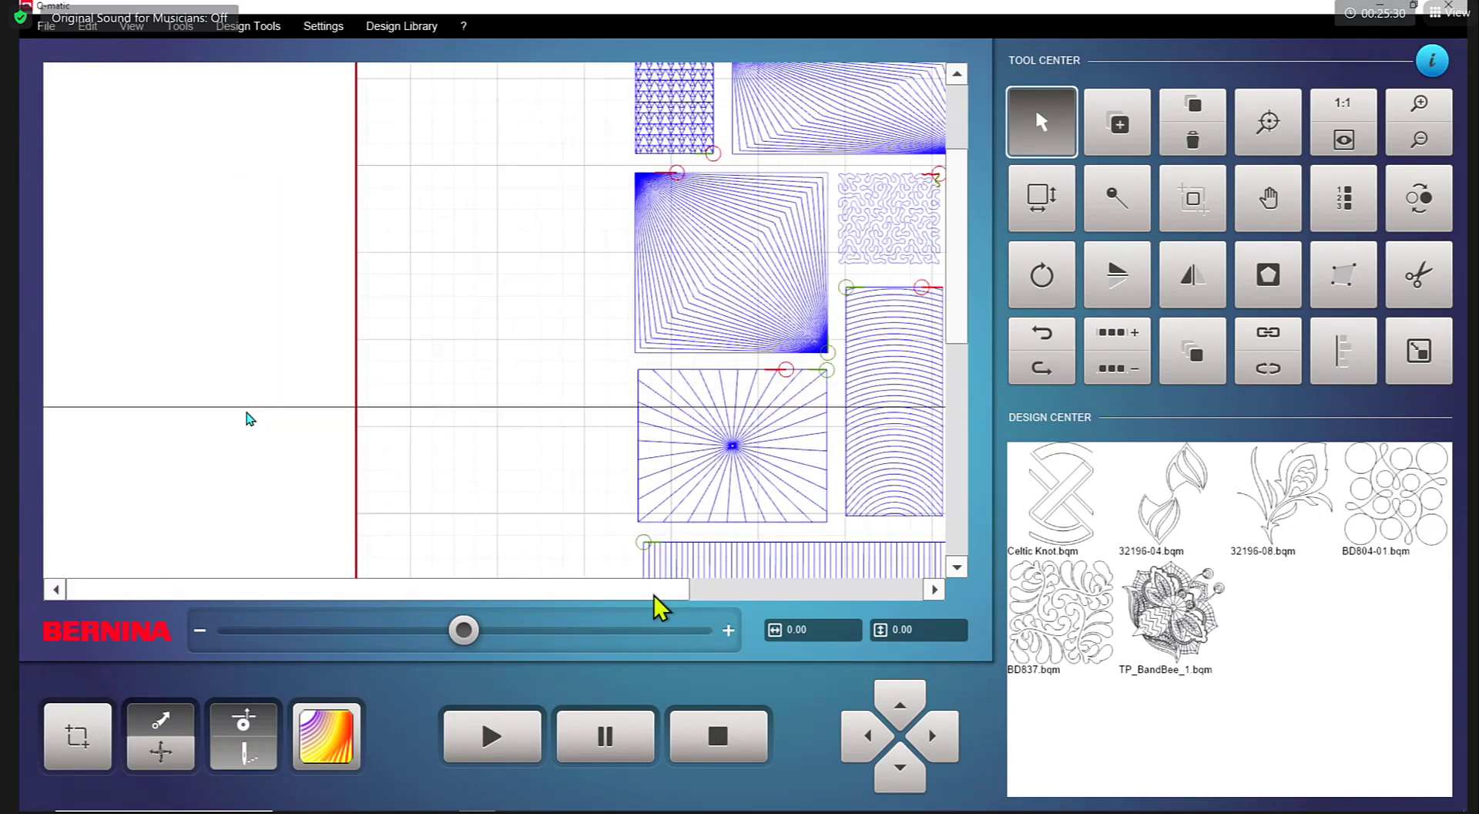
{"action": "left_click_drag", "start_coordinate": [670, 598], "coordinate": [766, 598]}
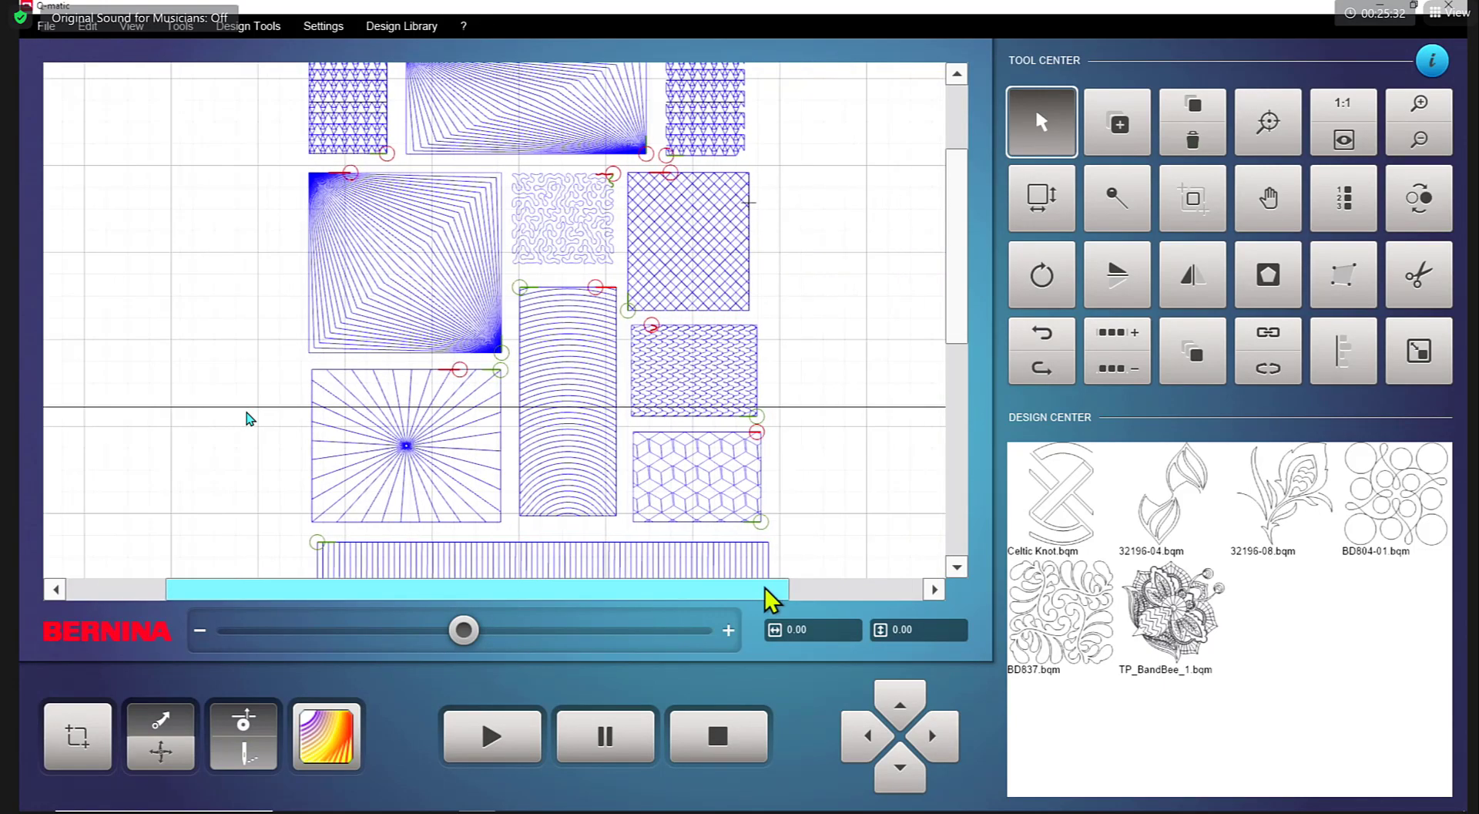
{"action": "scroll", "coordinate": [651, 400], "scroll_direction": "down", "scroll_amount": 1}
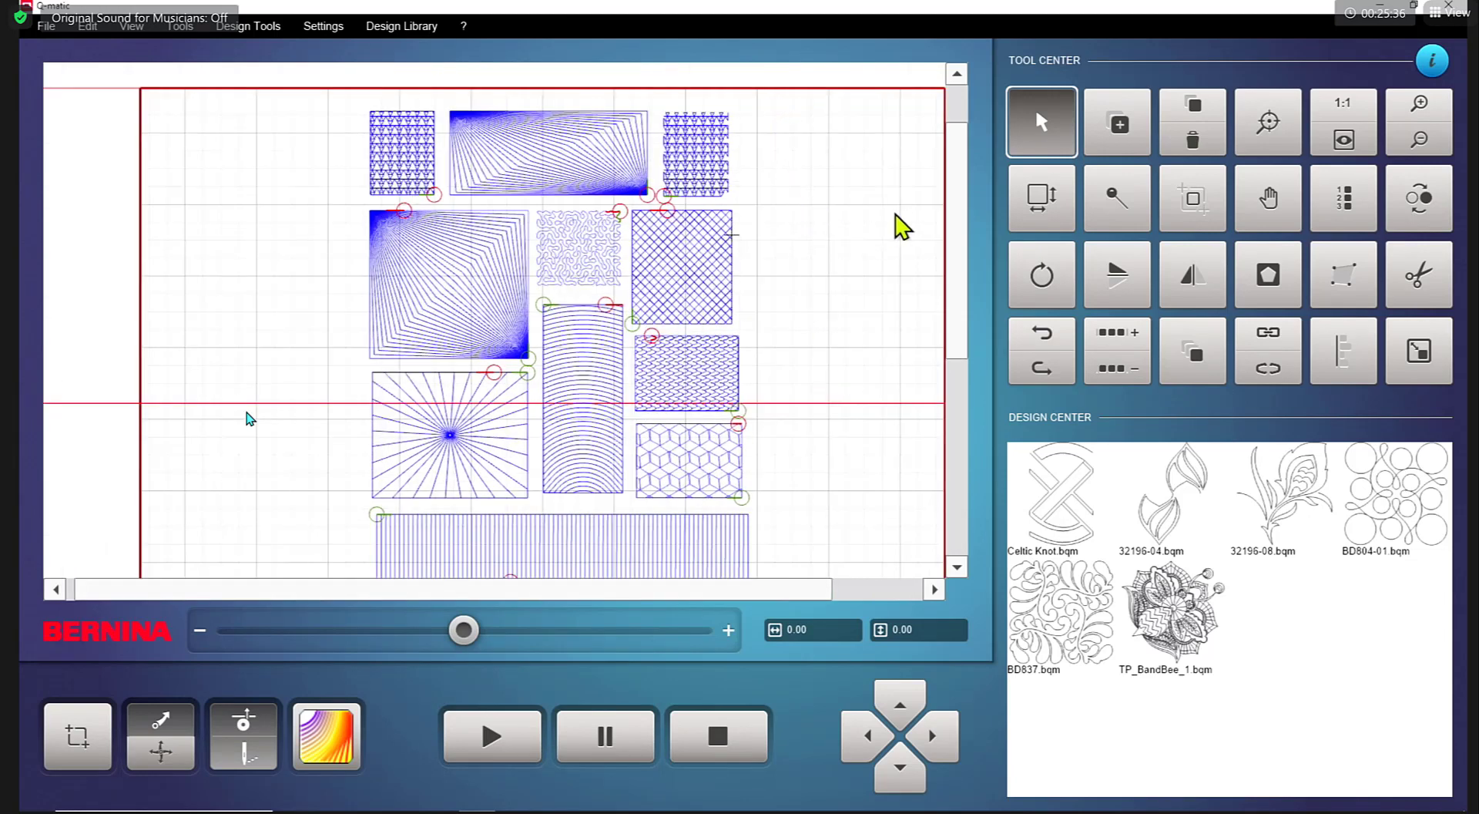
Step: Dequeue all blocks in Sew Options and sequence the top row's three blocks for sewing from left to right
{"action": "left_click", "coordinate": [1337, 205]}
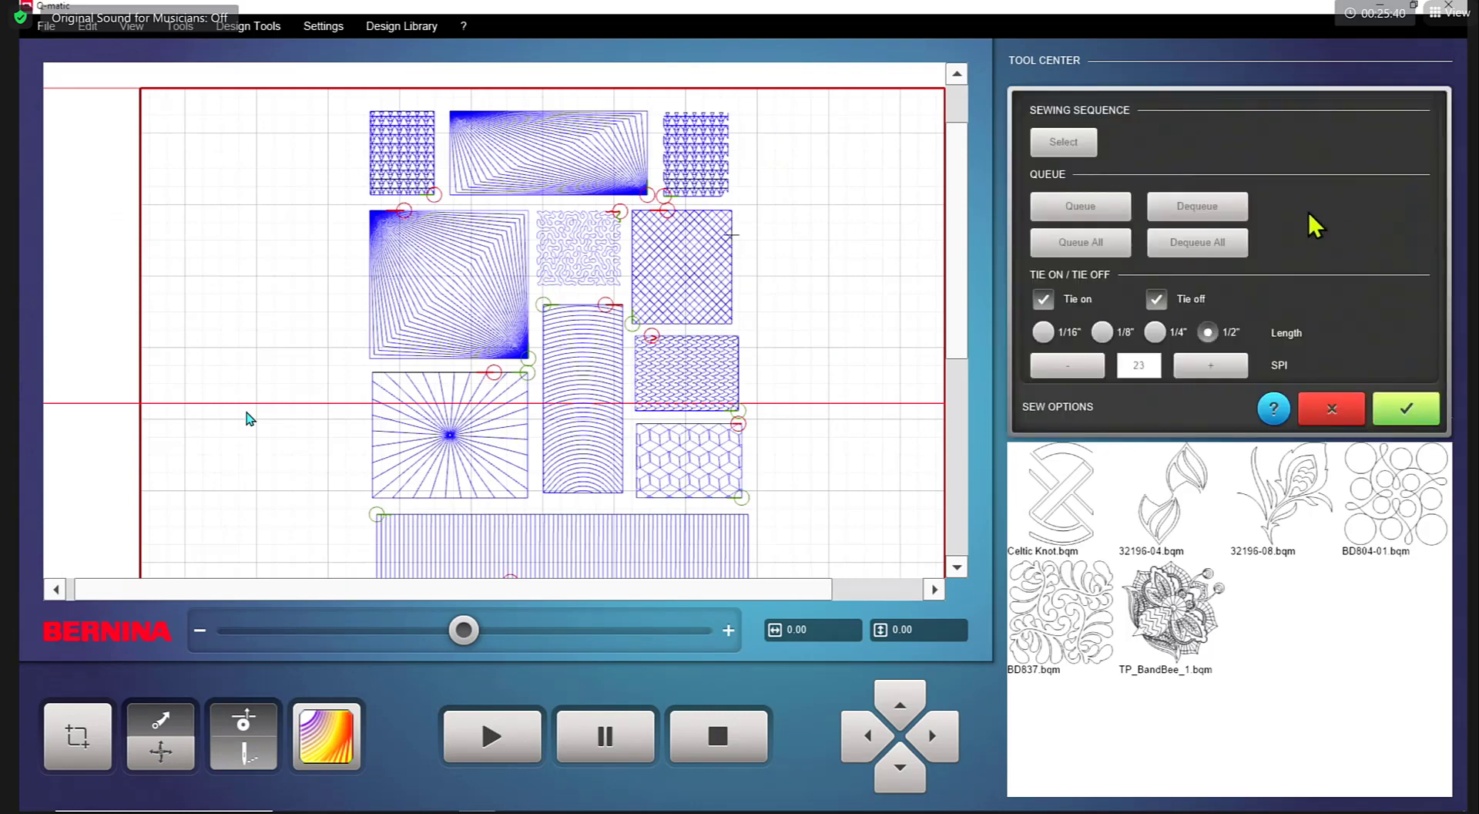
{"action": "left_click", "coordinate": [1191, 243]}
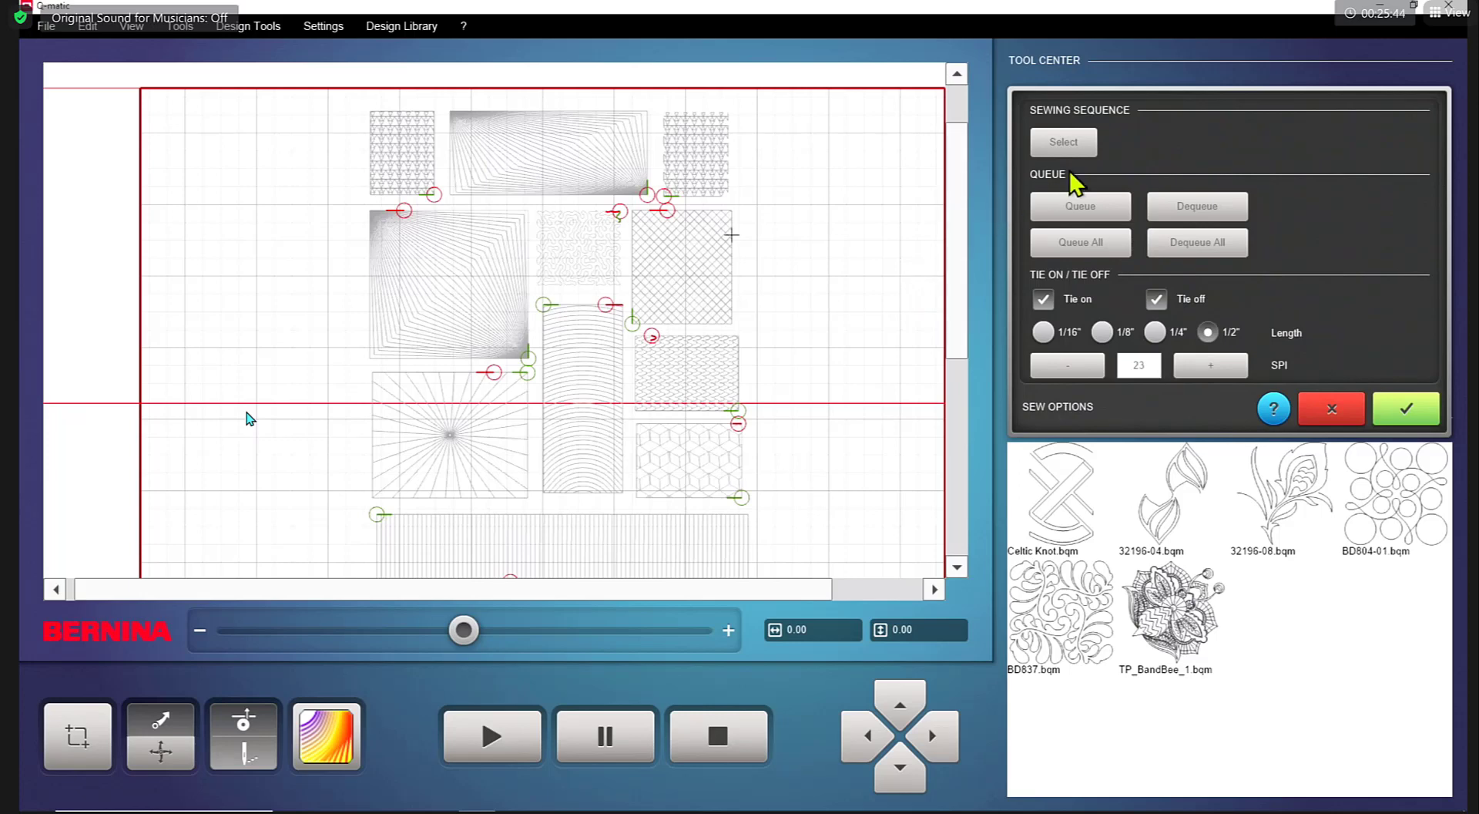
{"action": "left_click", "coordinate": [1075, 146]}
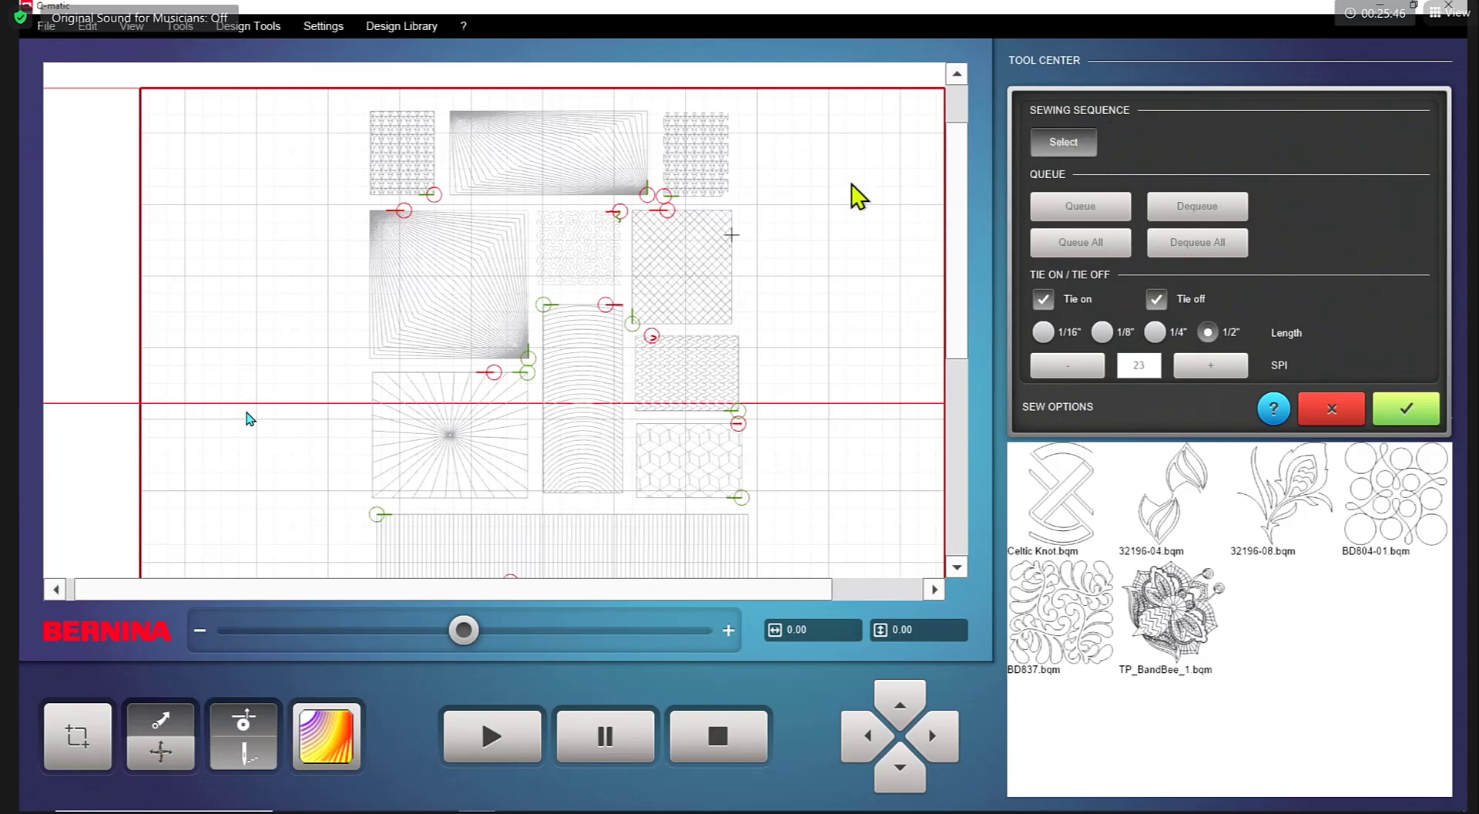
{"action": "left_click", "coordinate": [413, 162]}
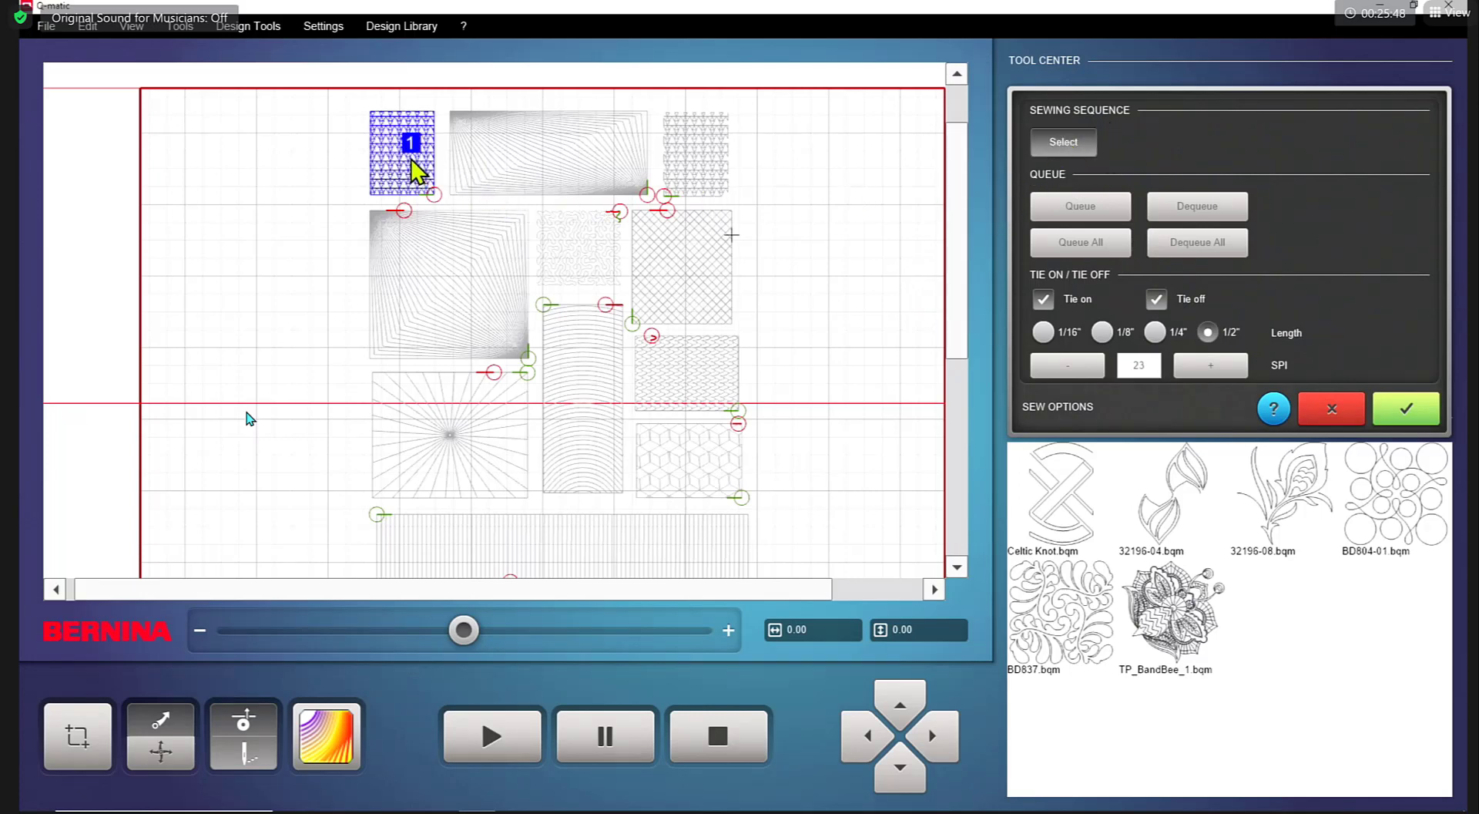
{"action": "left_click", "coordinate": [563, 164]}
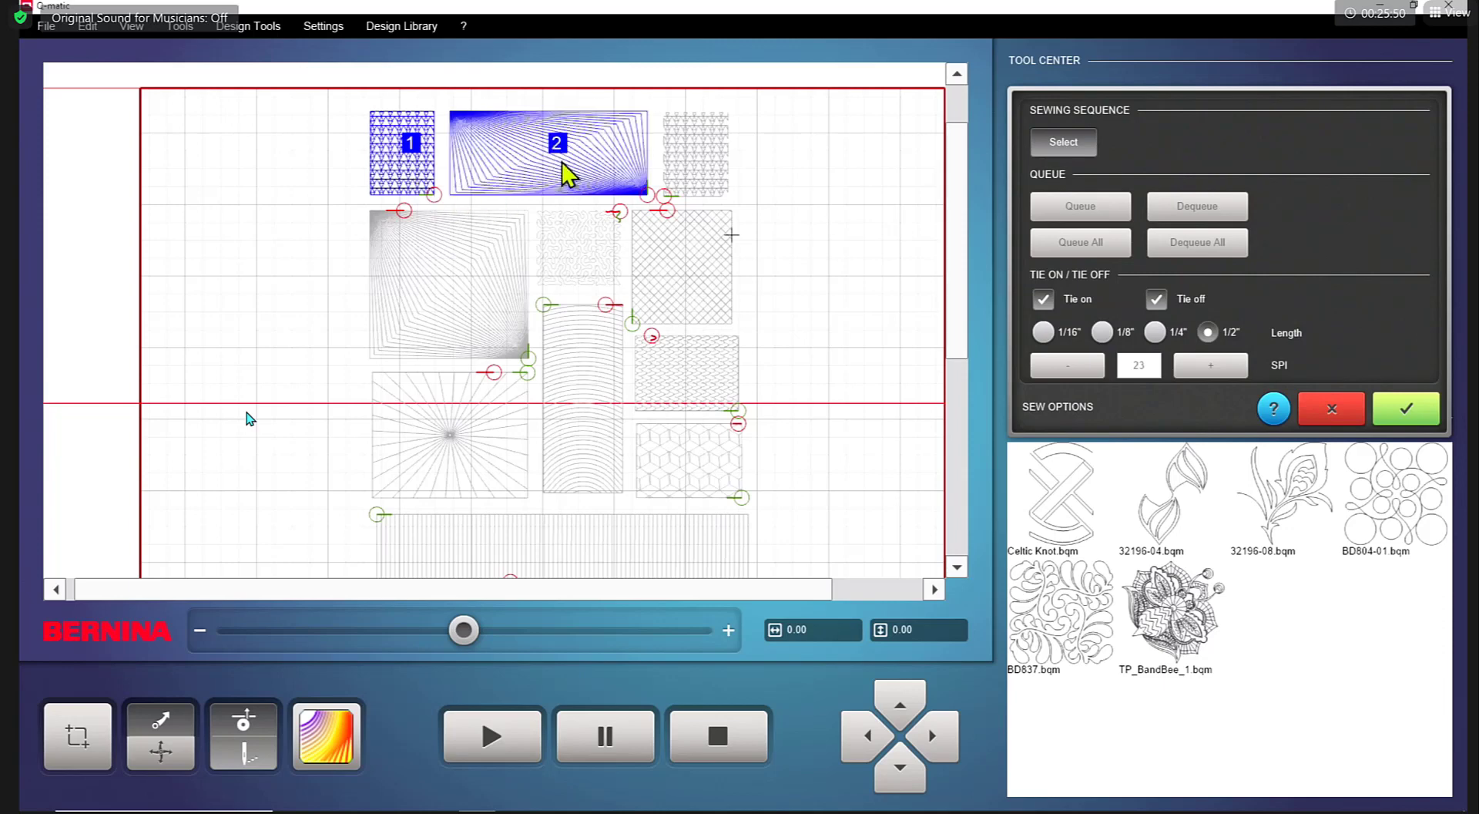
{"action": "left_click", "coordinate": [697, 151]}
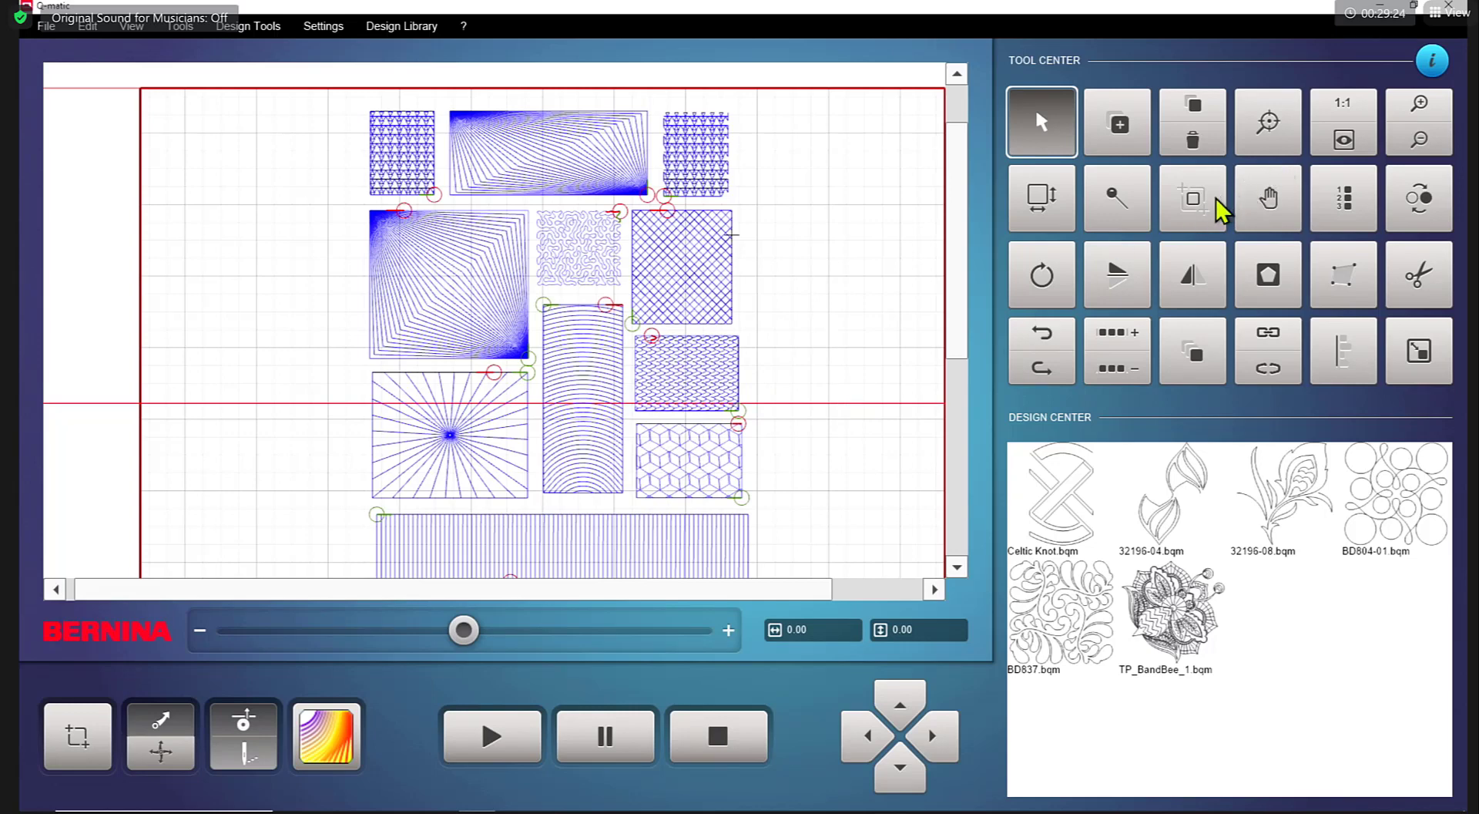
Step: Try the Reposition on Screen method in Realign Safe Area, and cancel the realignment
{"action": "left_click", "coordinate": [1198, 220]}
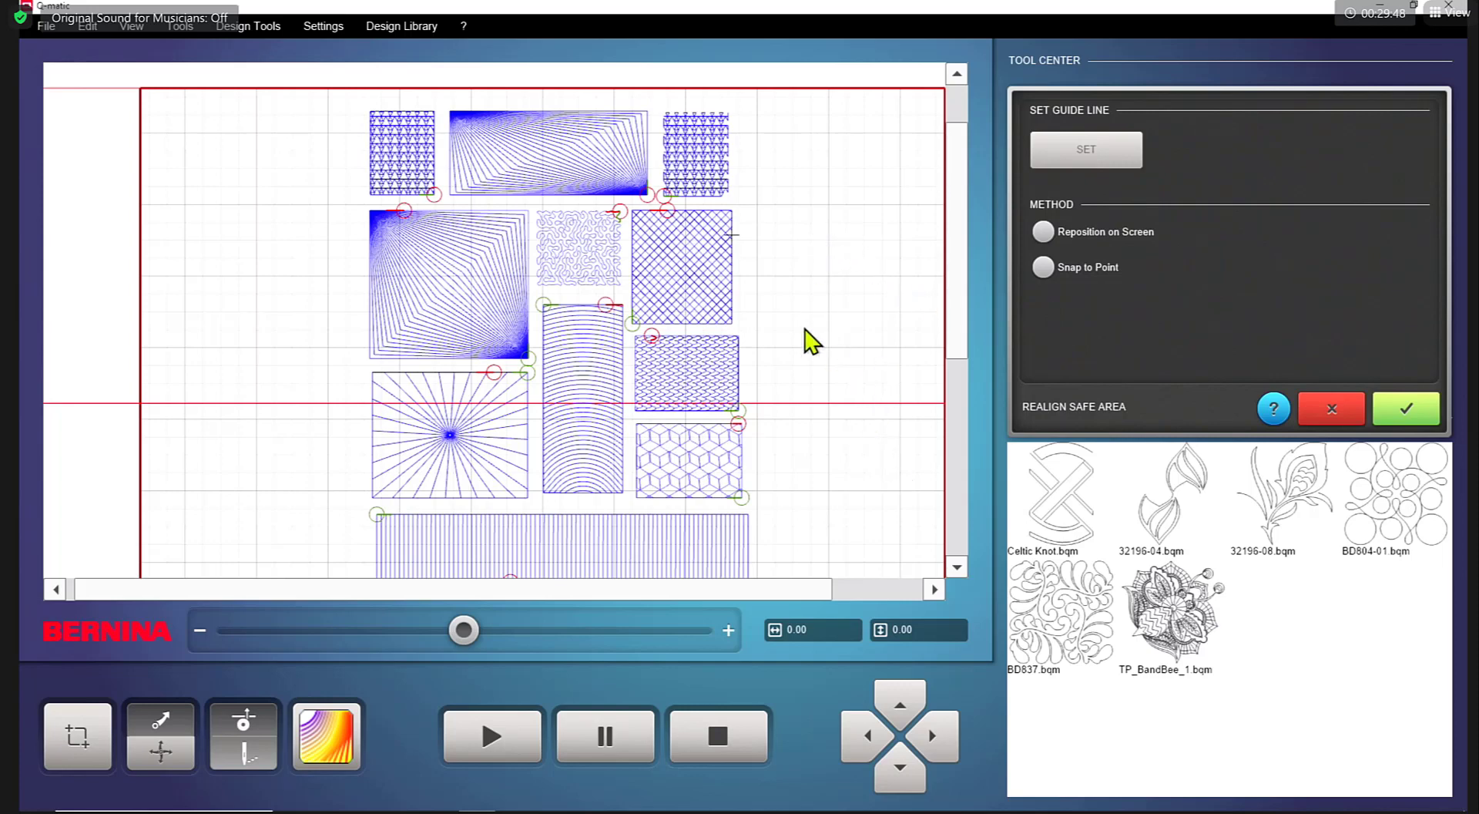
{"action": "scroll", "coordinate": [803, 330], "scroll_direction": "down", "scroll_amount": 3}
{"action": "scroll", "coordinate": [807, 339], "scroll_direction": "down", "scroll_amount": 1}
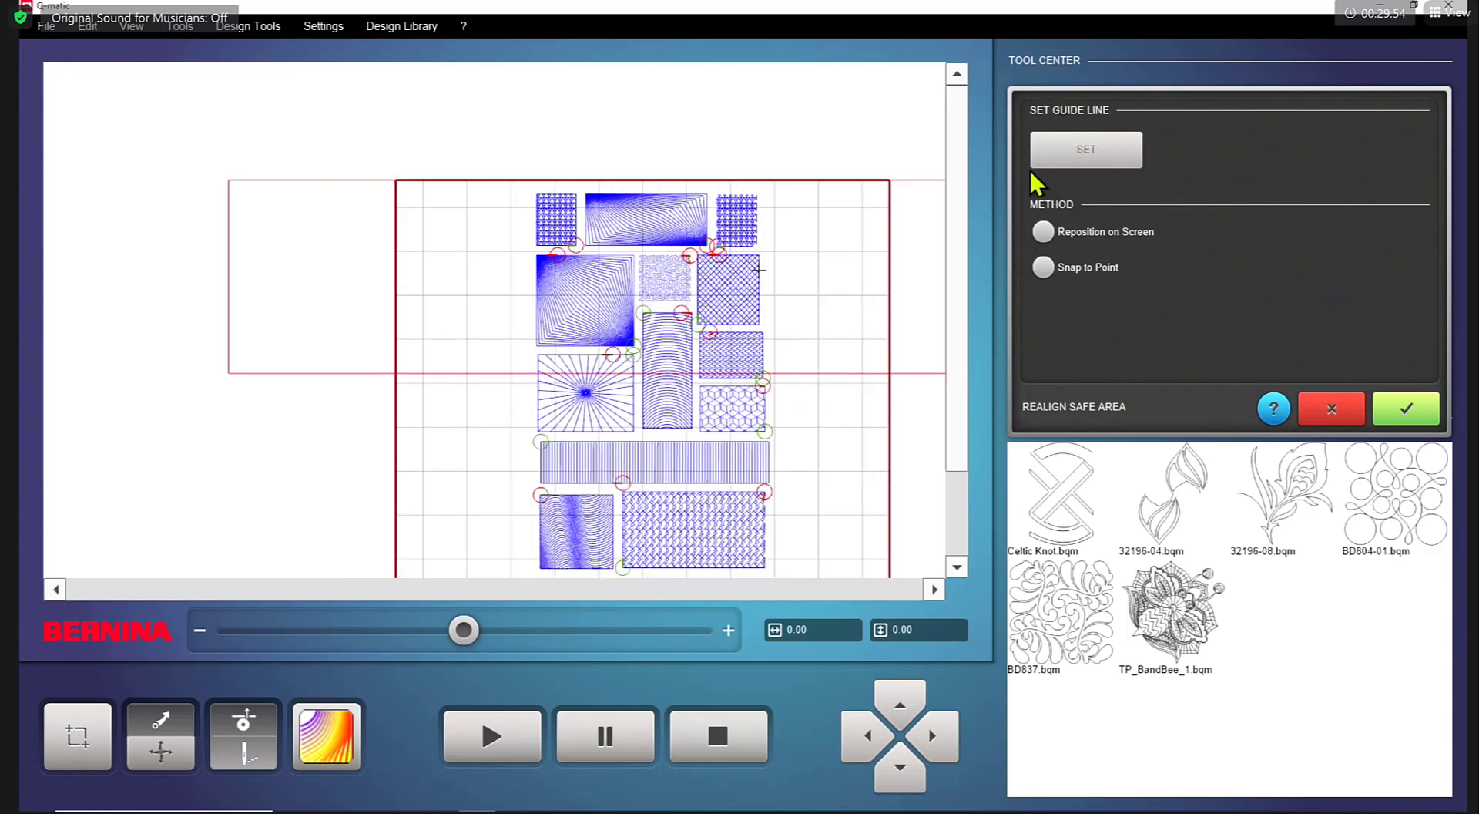
{"action": "left_click", "coordinate": [1089, 151]}
{"action": "left_click", "coordinate": [1042, 232]}
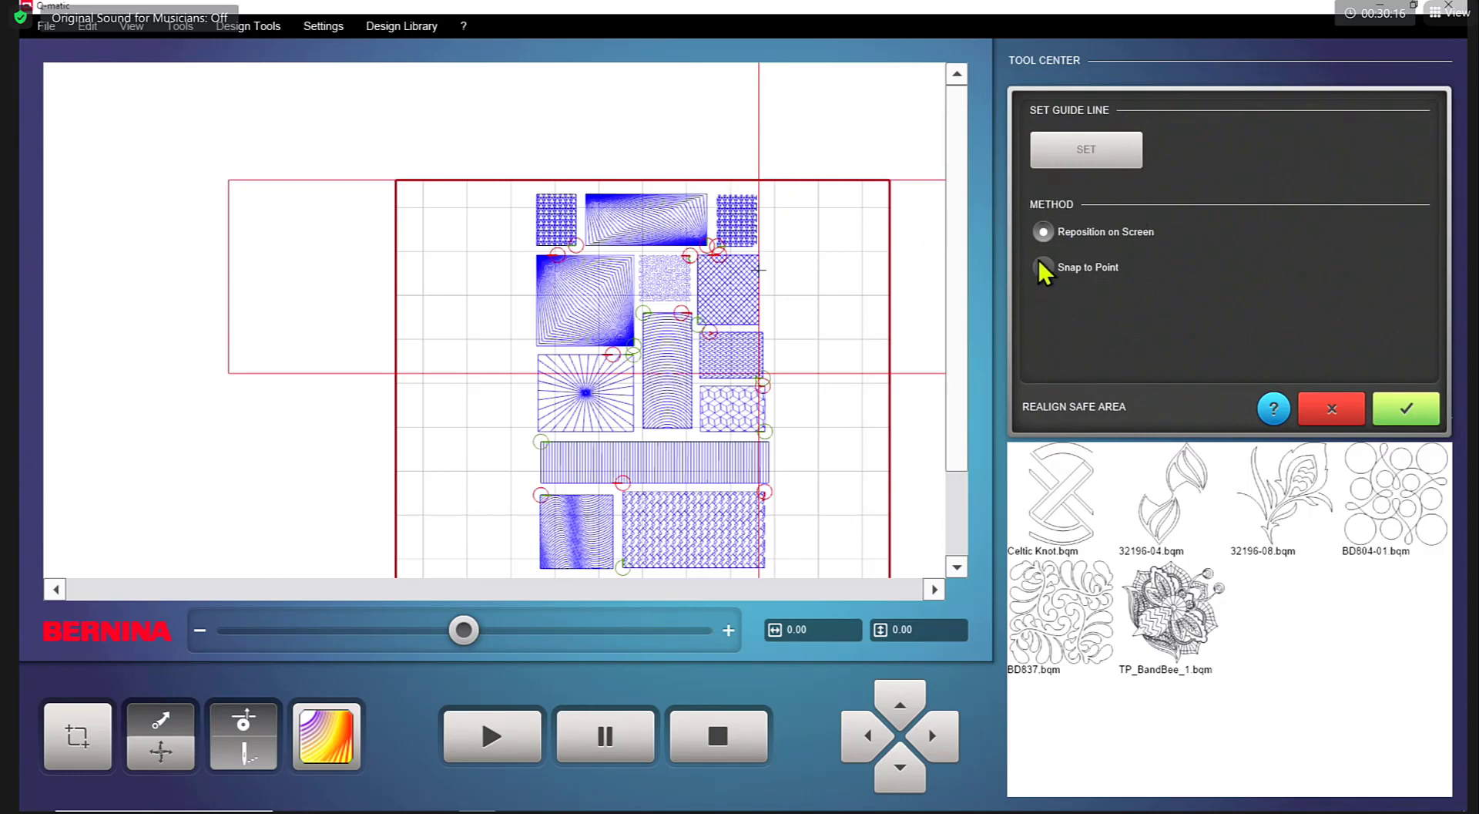
{"action": "left_click", "coordinate": [1348, 424]}
{"action": "left_click", "coordinate": [1202, 197]}
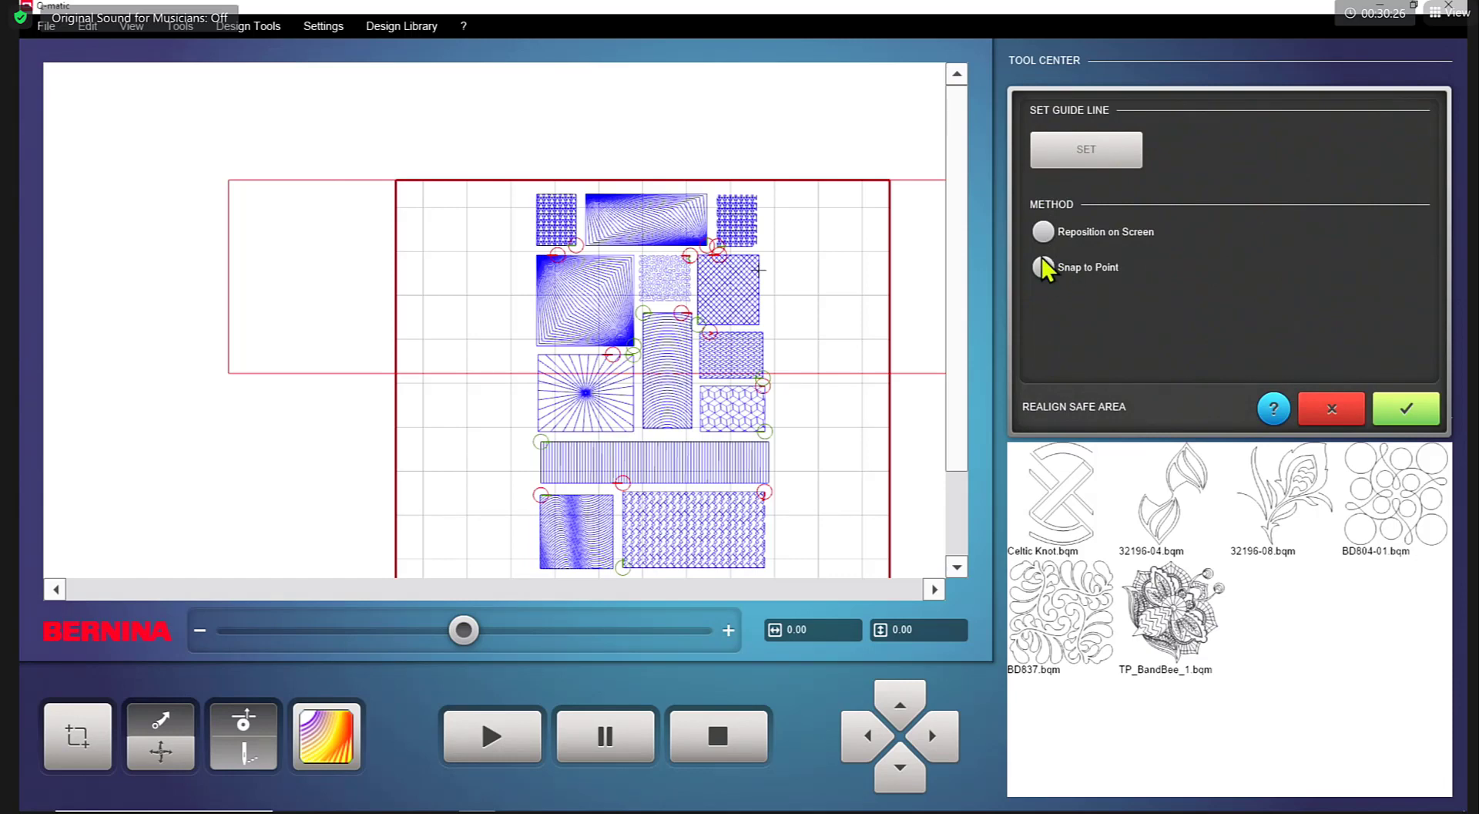
{"action": "left_click", "coordinate": [1044, 231]}
{"action": "left_click", "coordinate": [1082, 152]}
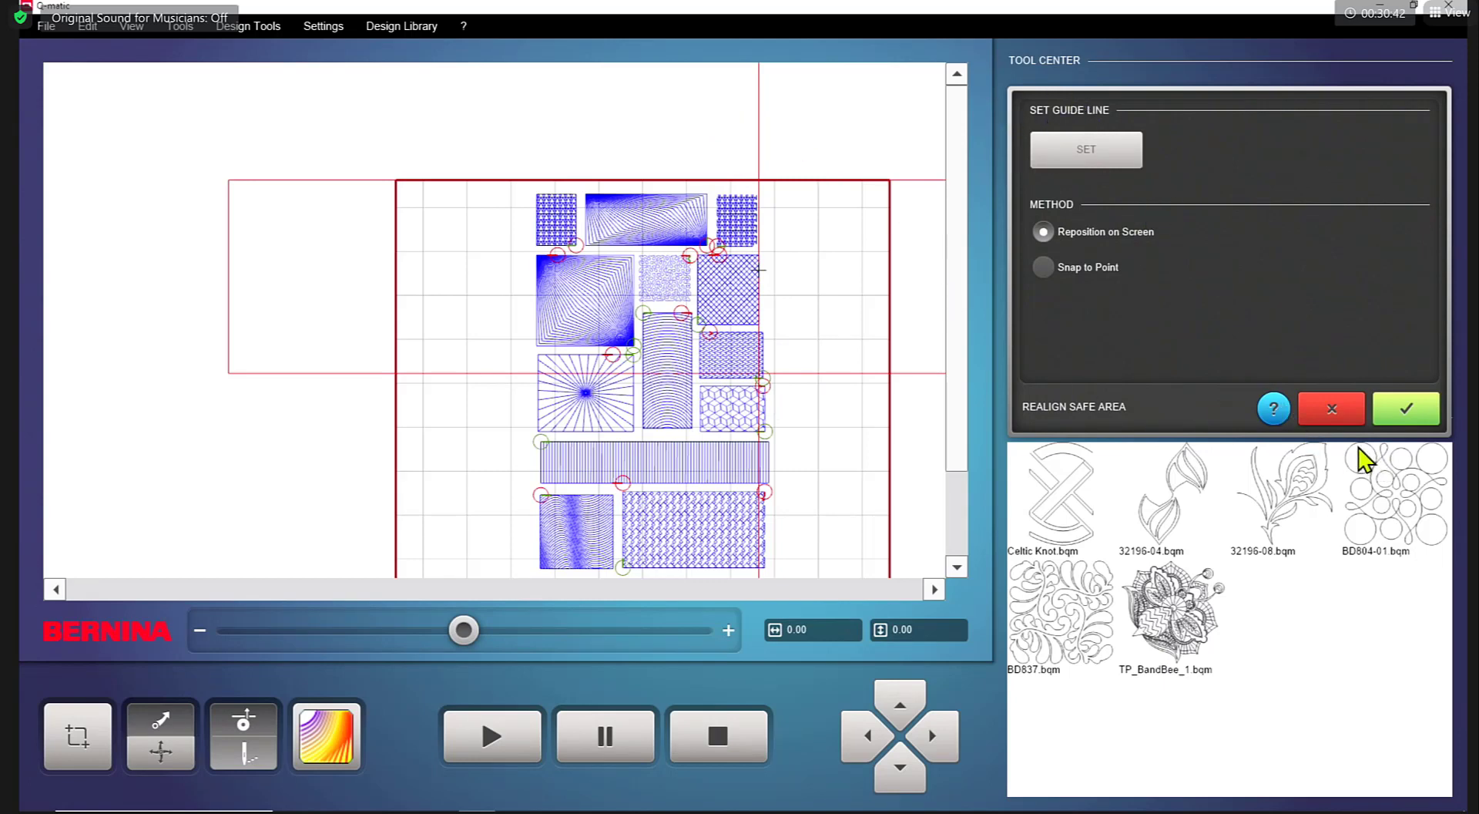
{"action": "left_click", "coordinate": [1322, 407]}
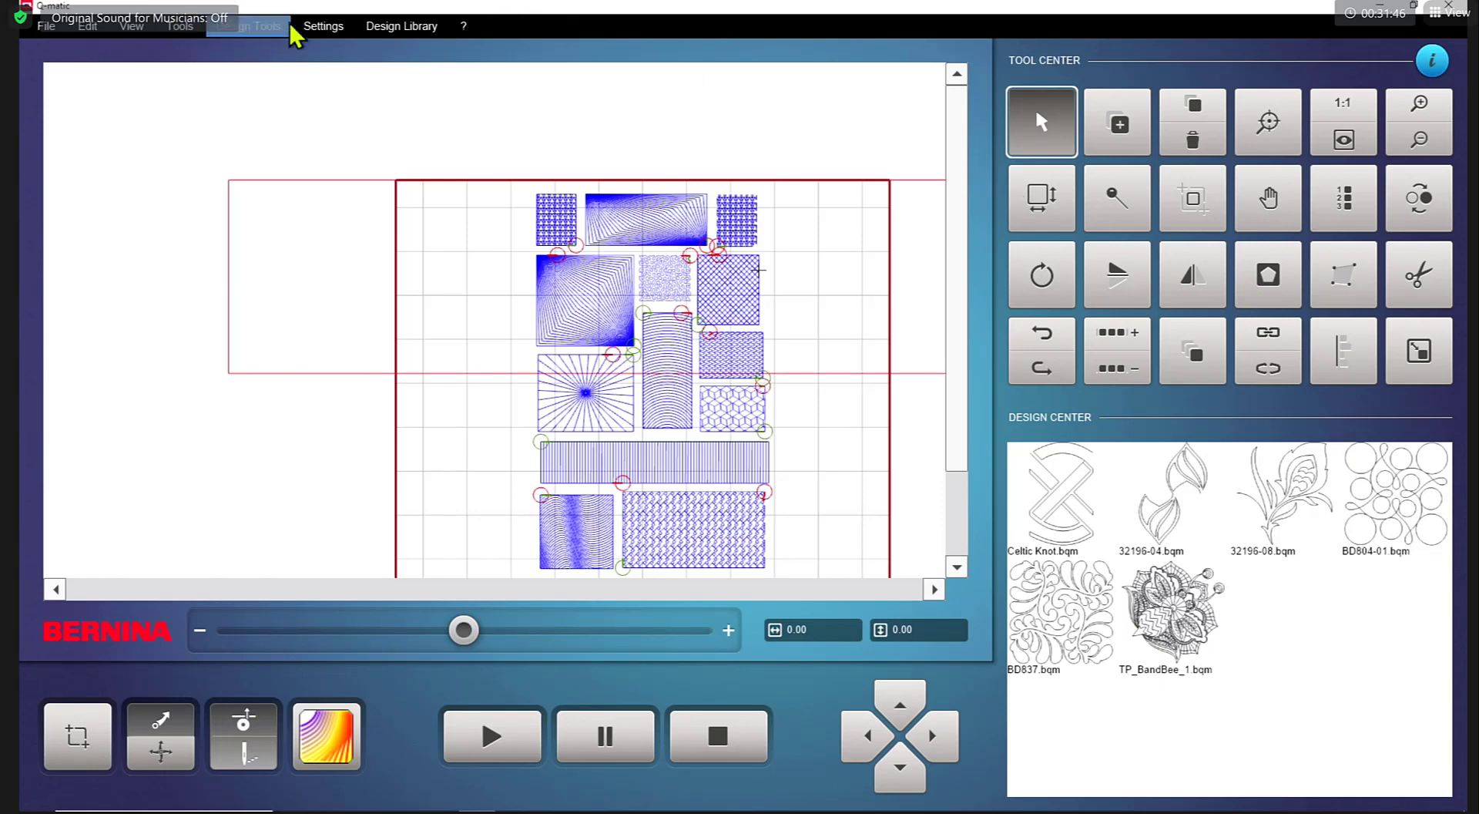
Step: Review the available settings, design tools, project and editing commands, opening Sew Options and cancelling it without changes
{"action": "left_click", "coordinate": [331, 25]}
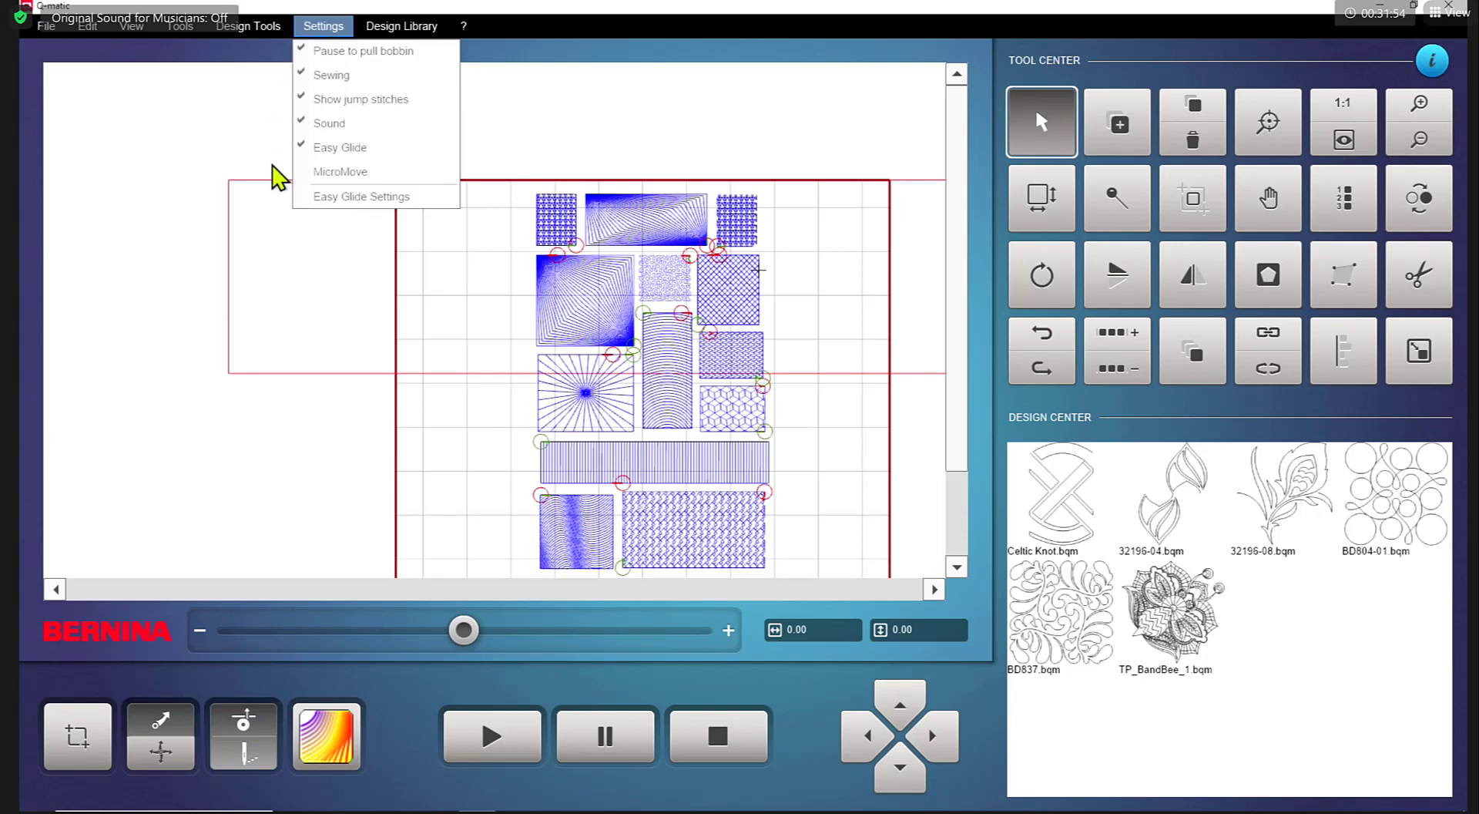
{"action": "left_click", "coordinate": [245, 26]}
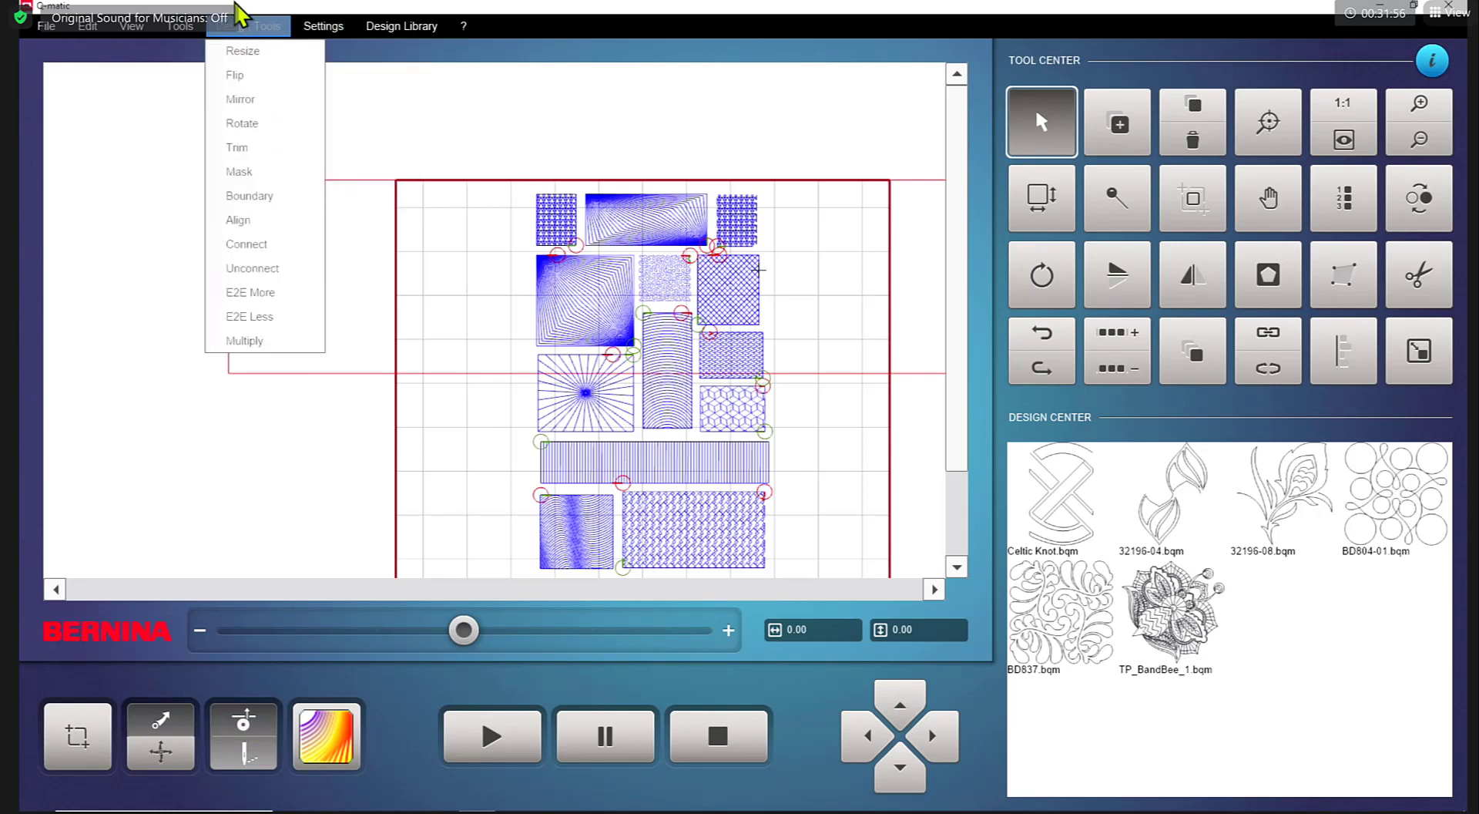
{"action": "mouse_move", "coordinate": [177, 26]}
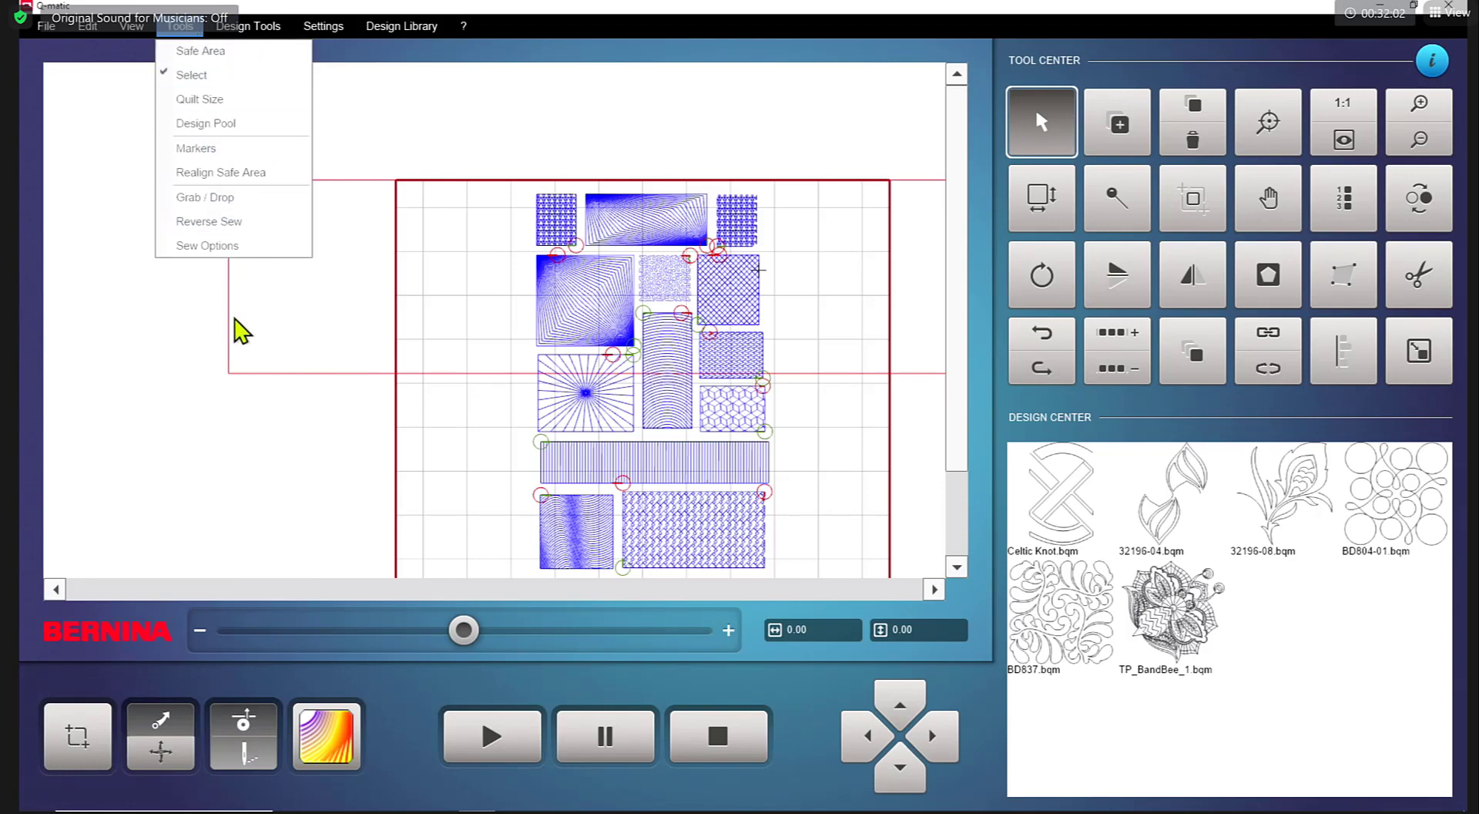
{"action": "left_click", "coordinate": [217, 245]}
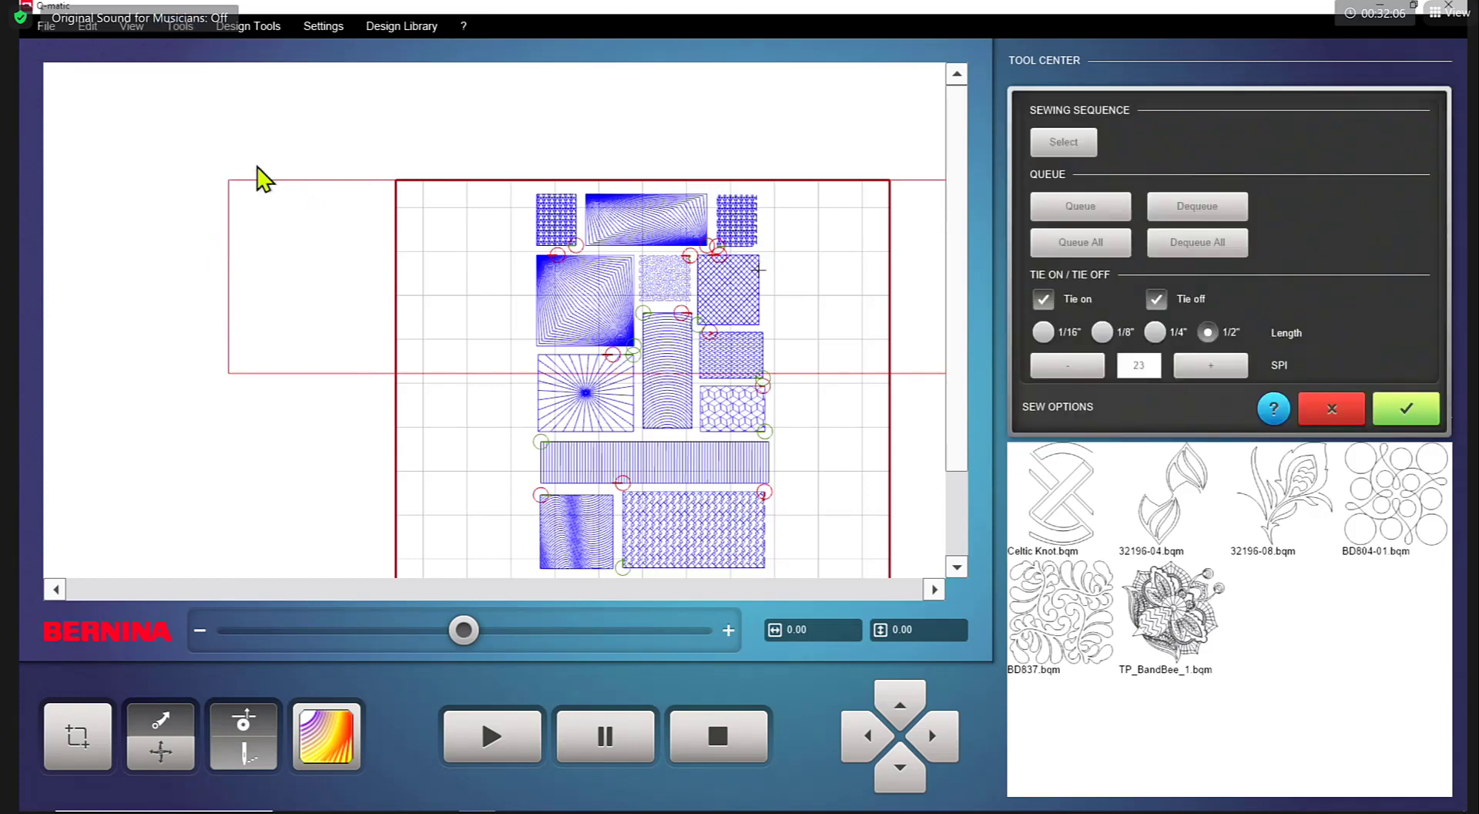
{"action": "left_click", "coordinate": [1345, 409]}
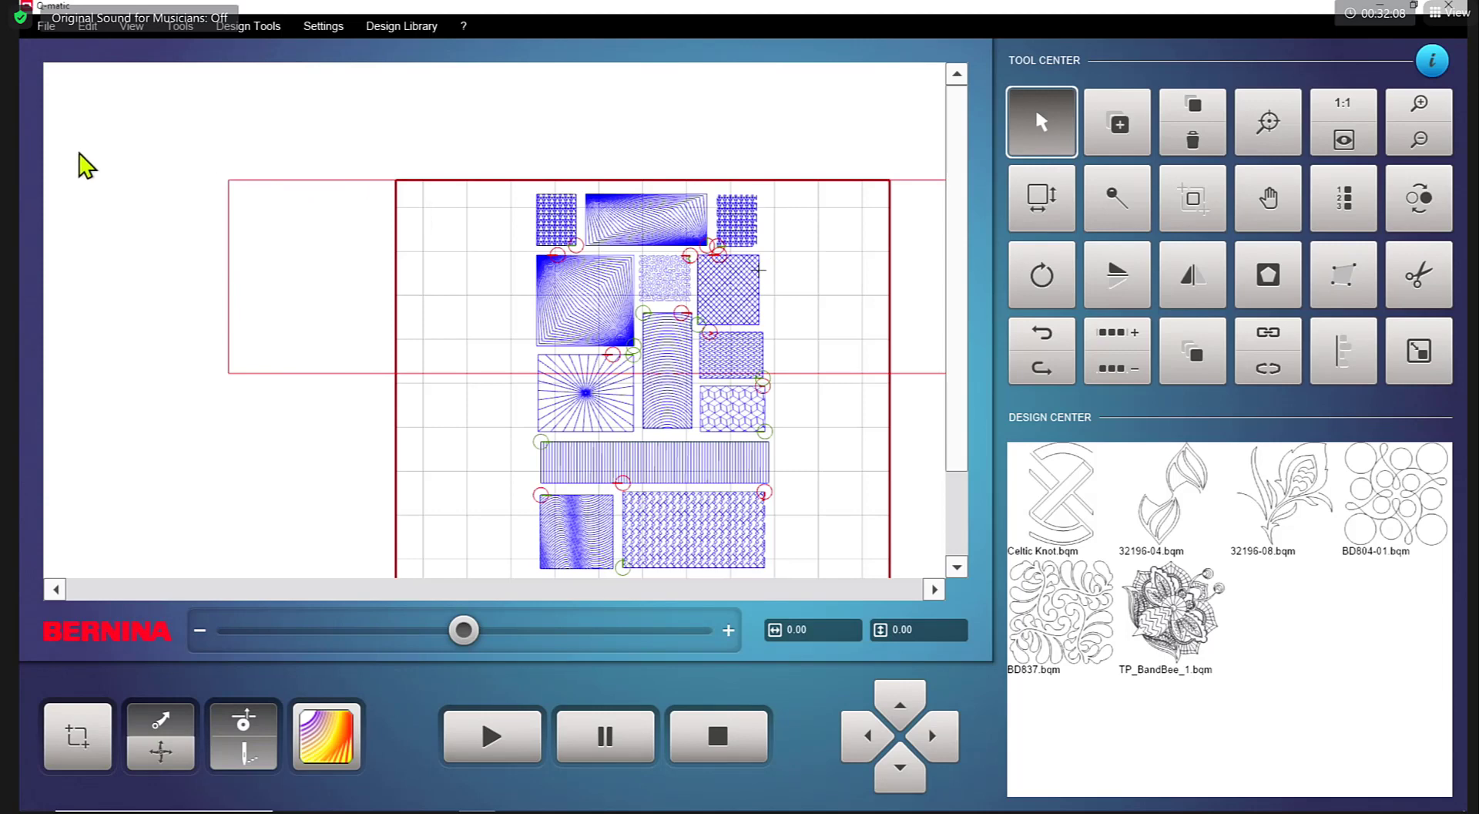
{"action": "left_click", "coordinate": [49, 26]}
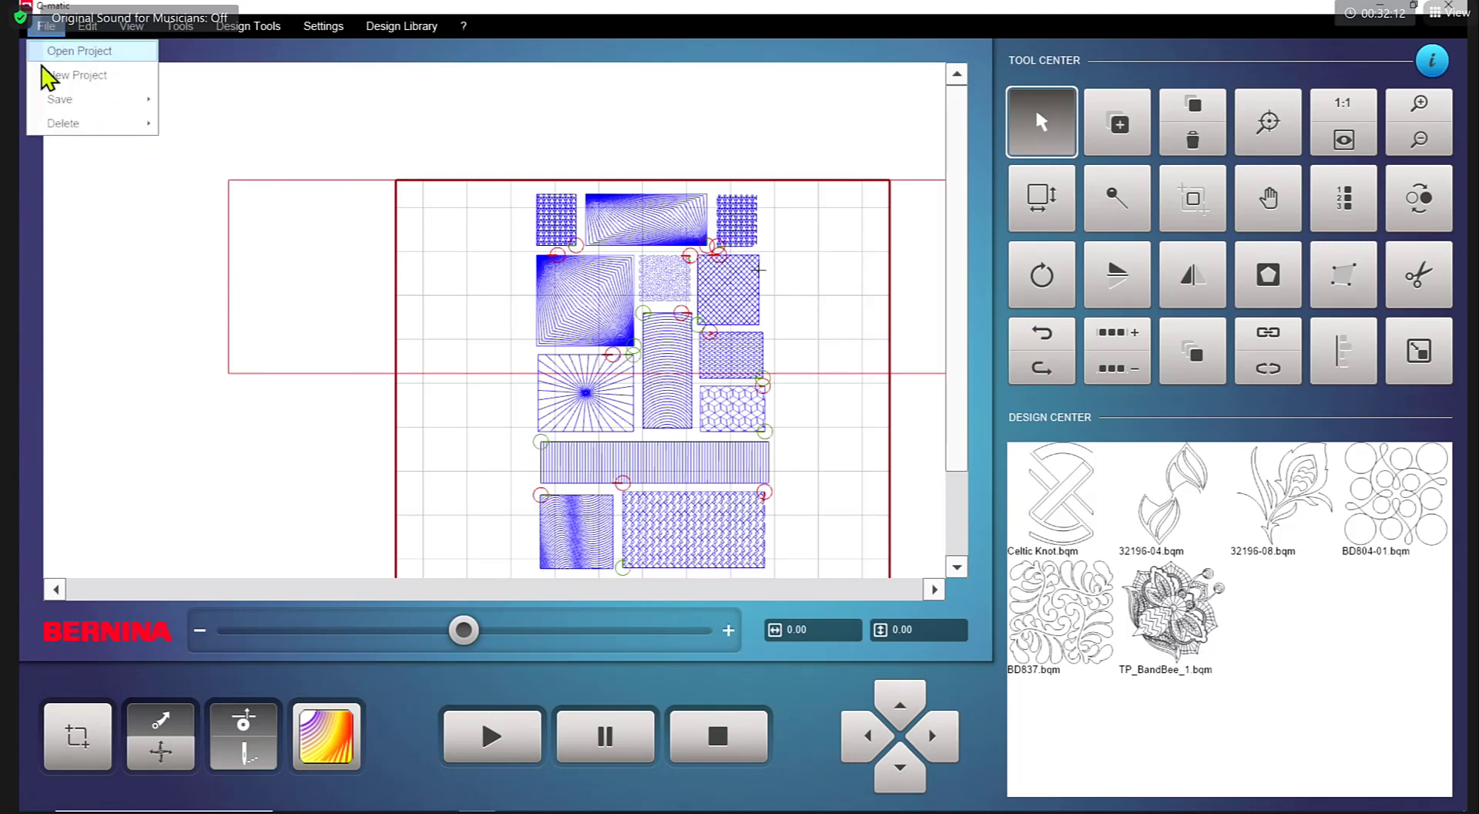
{"action": "mouse_move", "coordinate": [91, 98]}
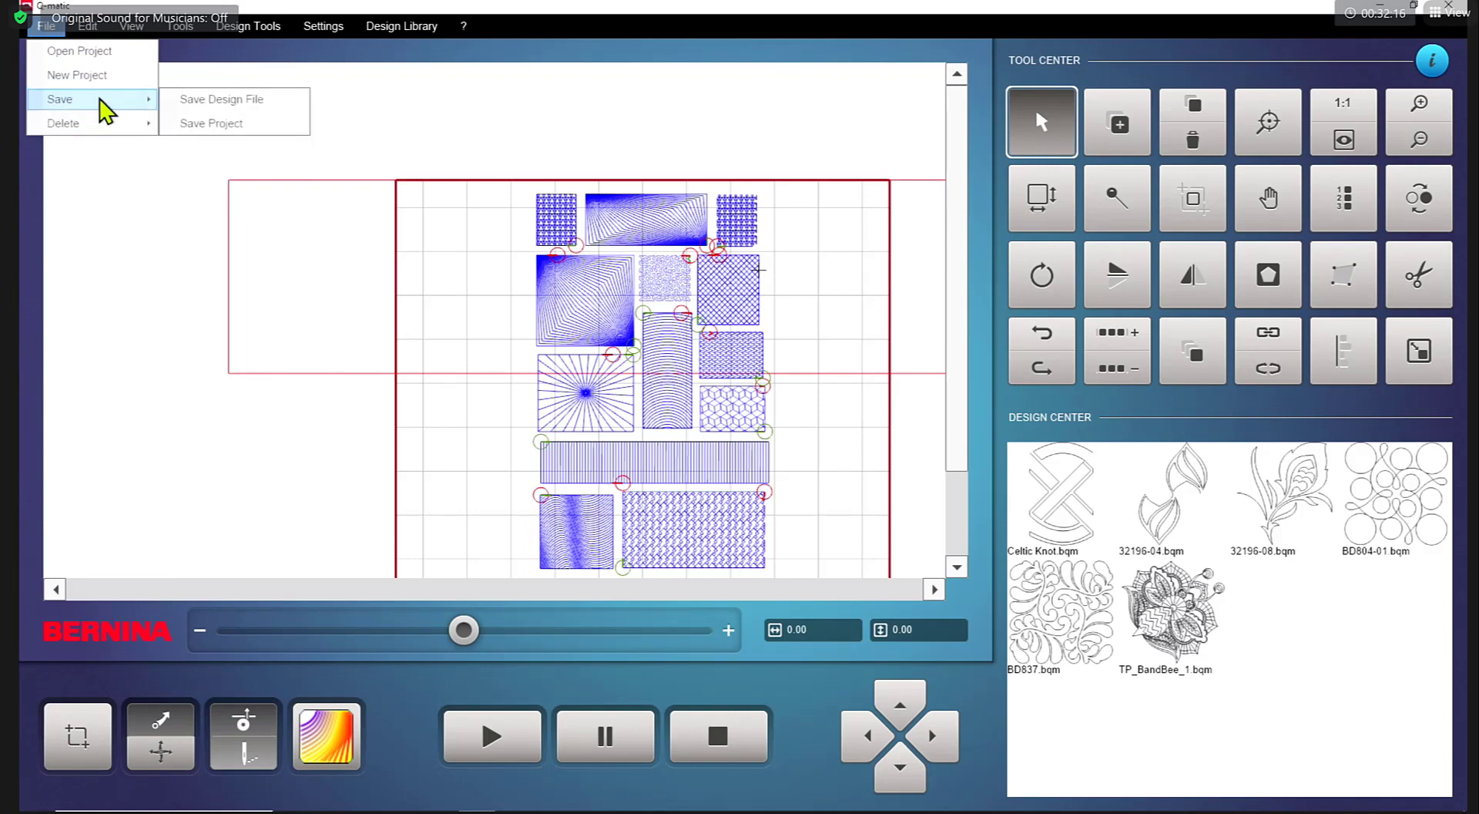
{"action": "mouse_move", "coordinate": [88, 23]}
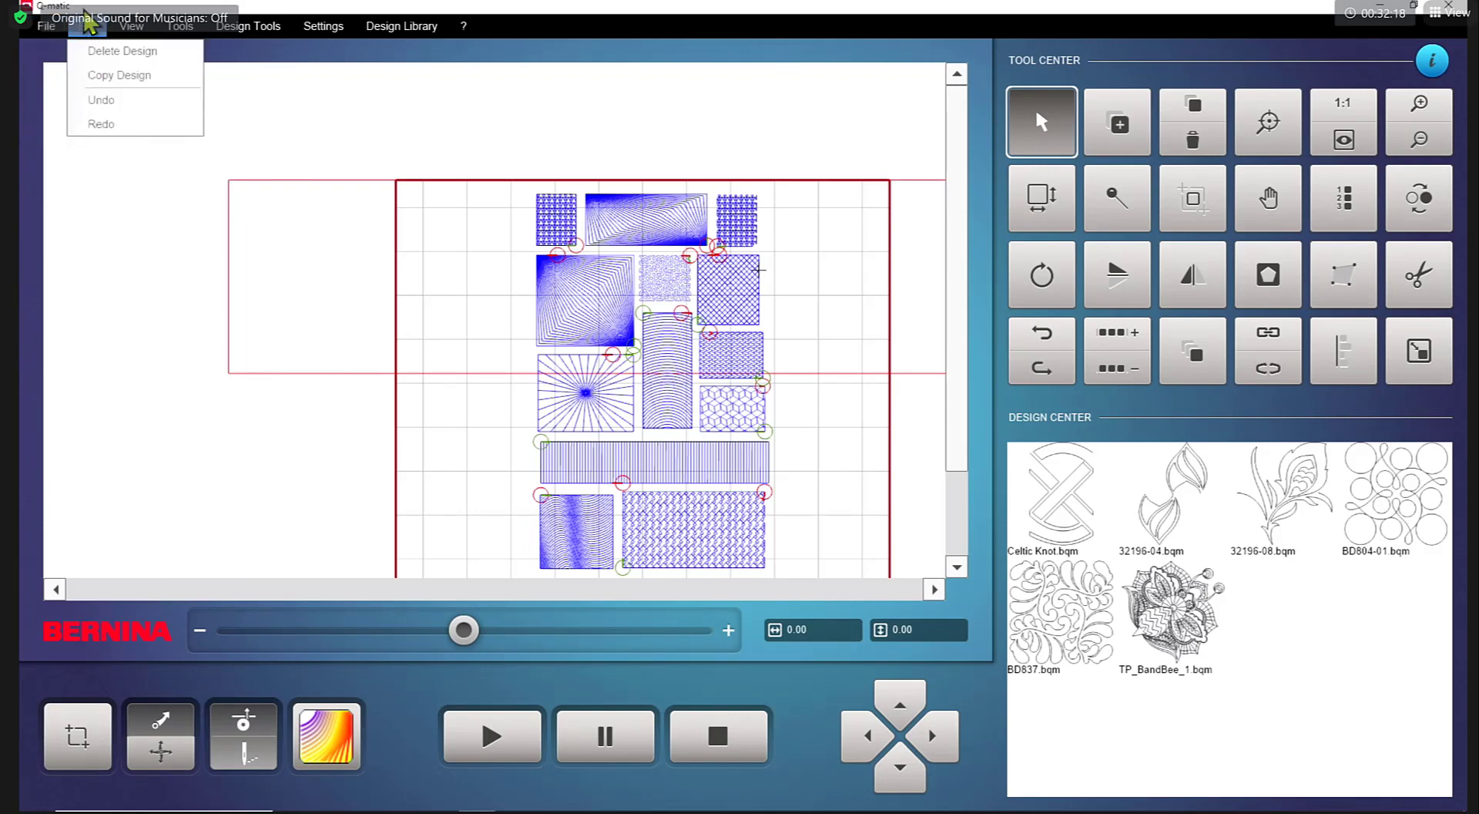
{"action": "mouse_move", "coordinate": [66, 48]}
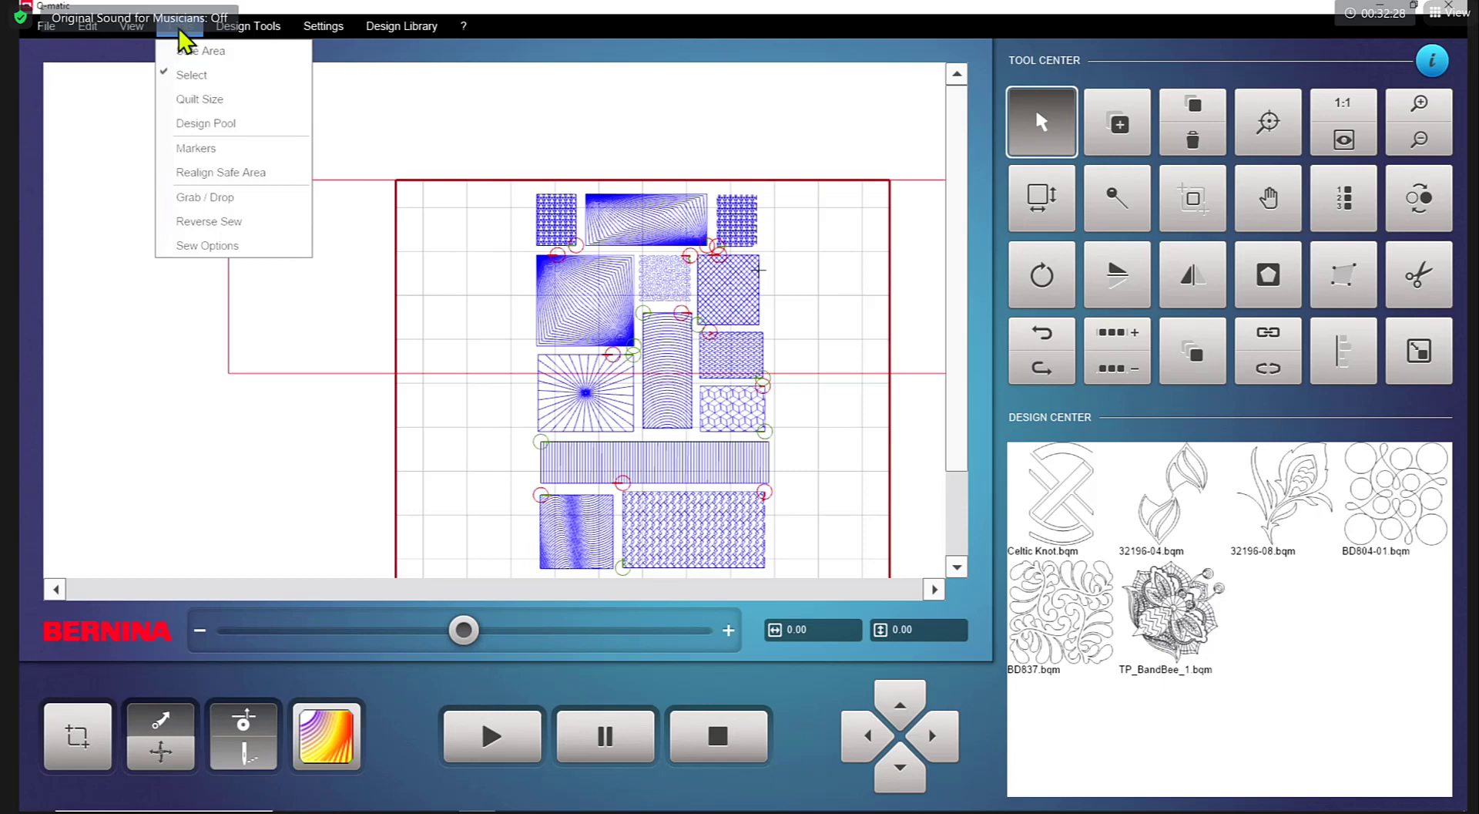
{"action": "mouse_move", "coordinate": [235, 27]}
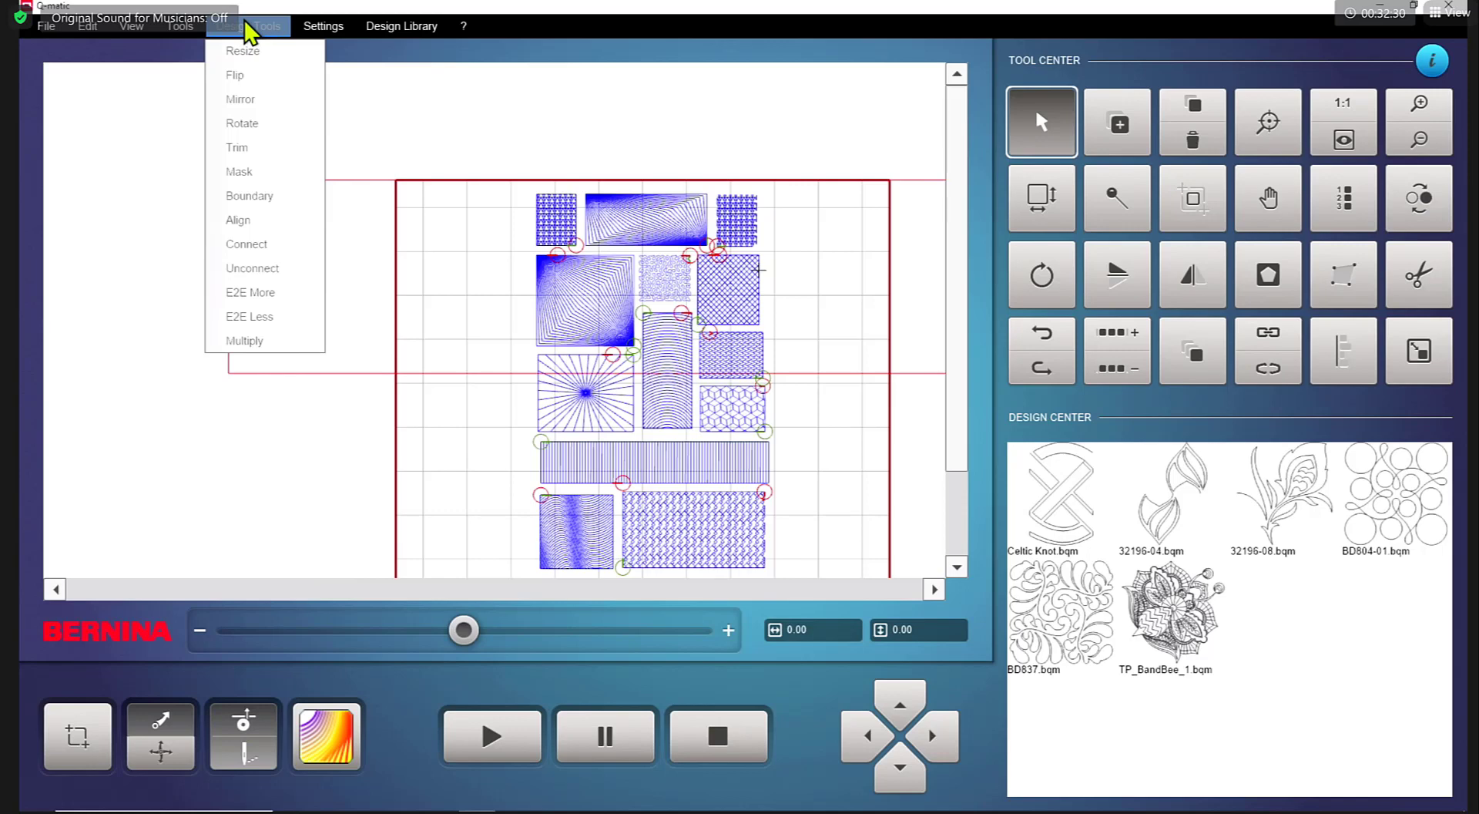